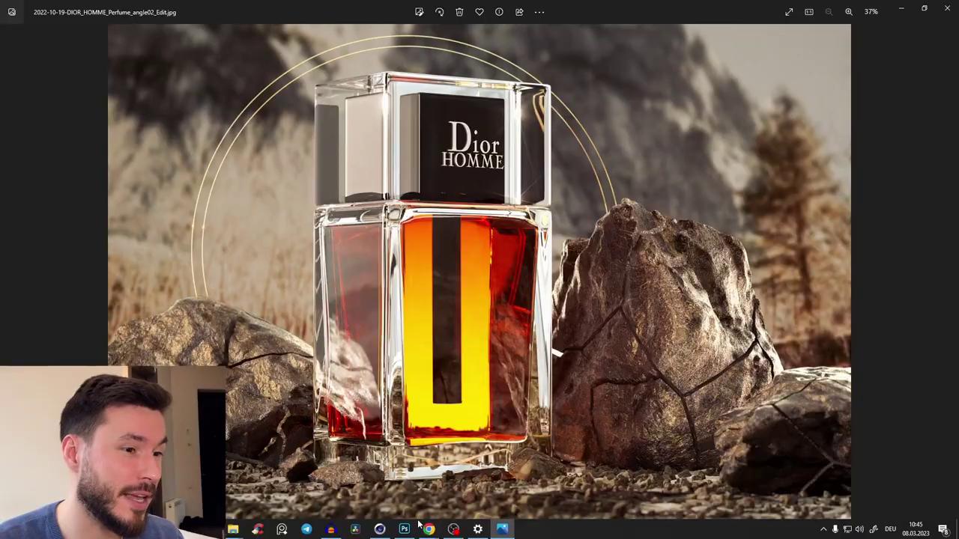
Step: Switch to Behance and look through the Dior 3D perfume rendering project in the perfume rendering results
left_click_drag(630, 9, 648, 29)
left_click(784, 29)
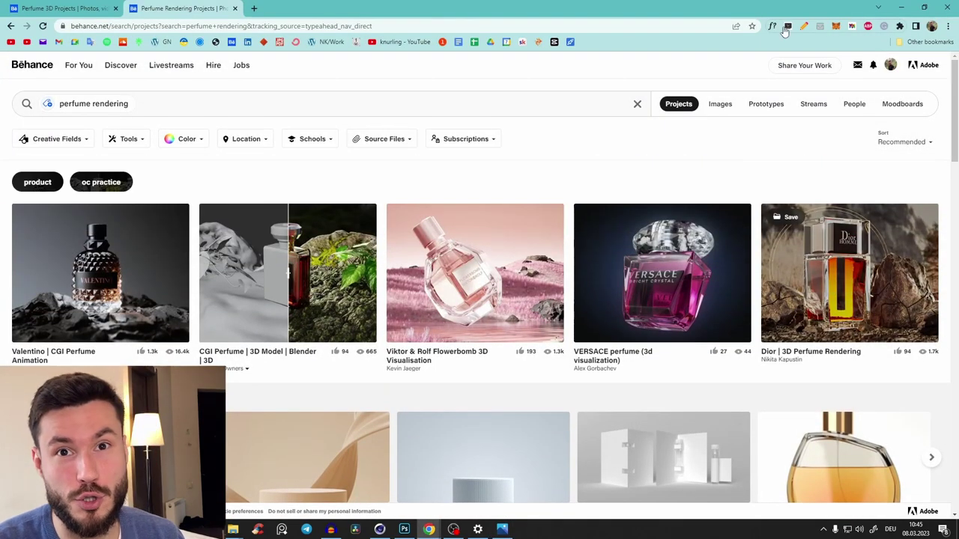
left_click(850, 273)
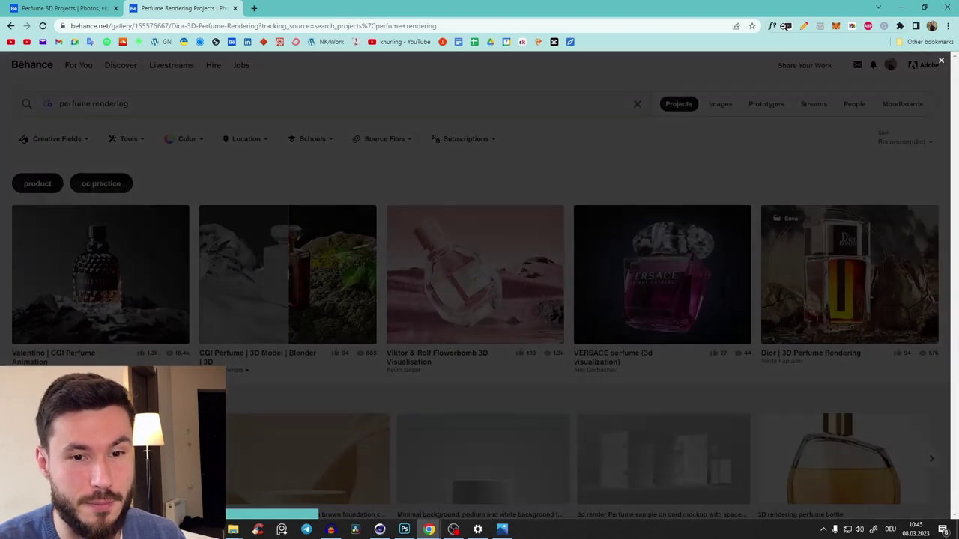
scroll(475, 285, "down", 13)
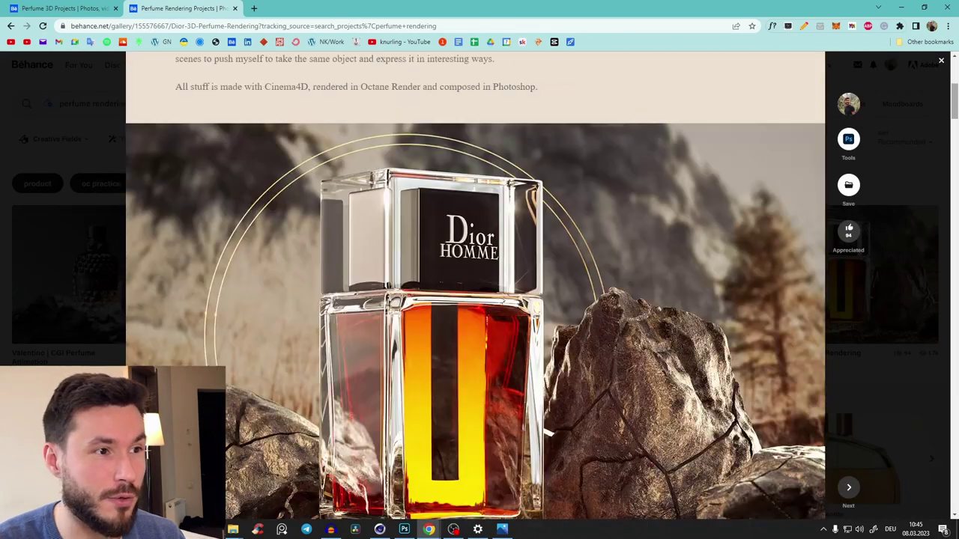
scroll(475, 284, "up", 2)
scroll(475, 285, "down", 1)
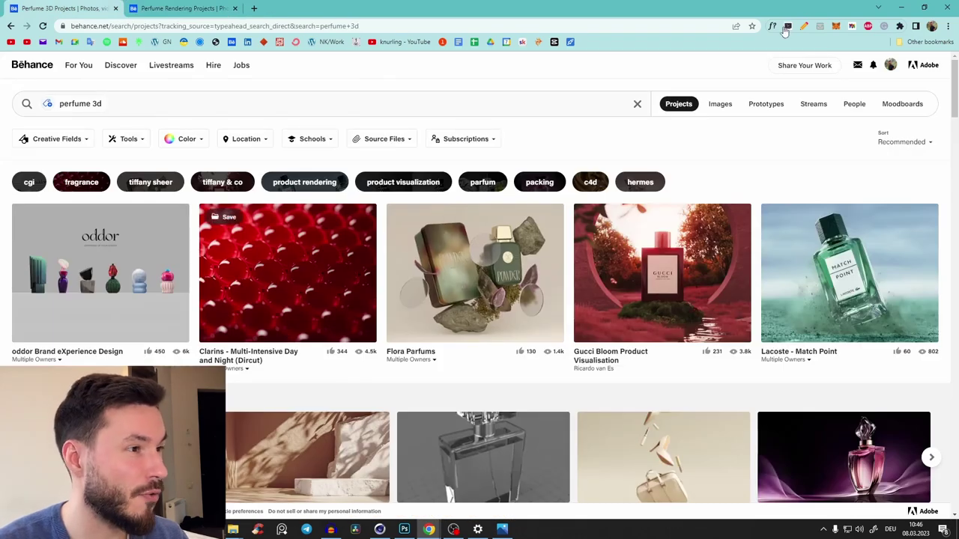
Step: Open the DIOR - CGI & POST-PRODUCTION project from the perfume 3d results and read through to its credits section
scroll(479, 330, "down", 5)
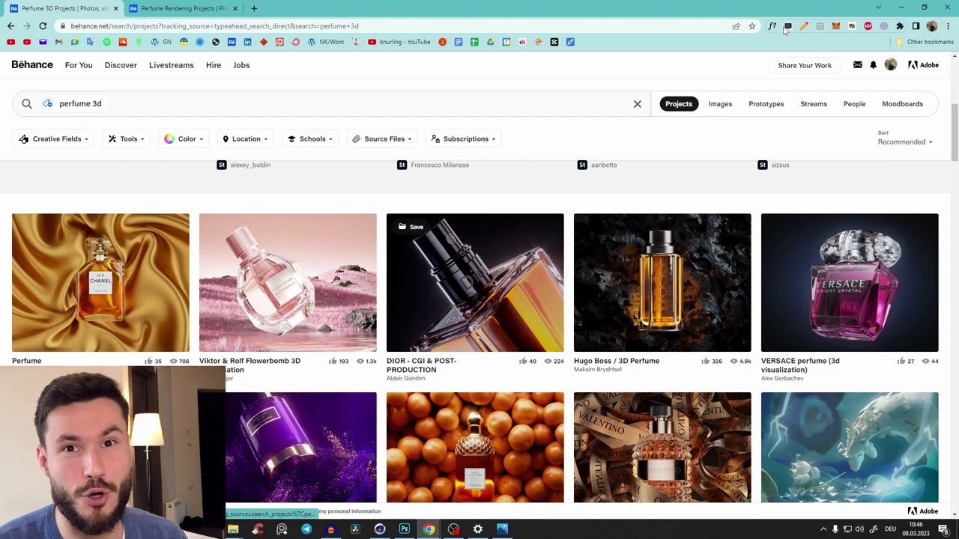
left_click(475, 283)
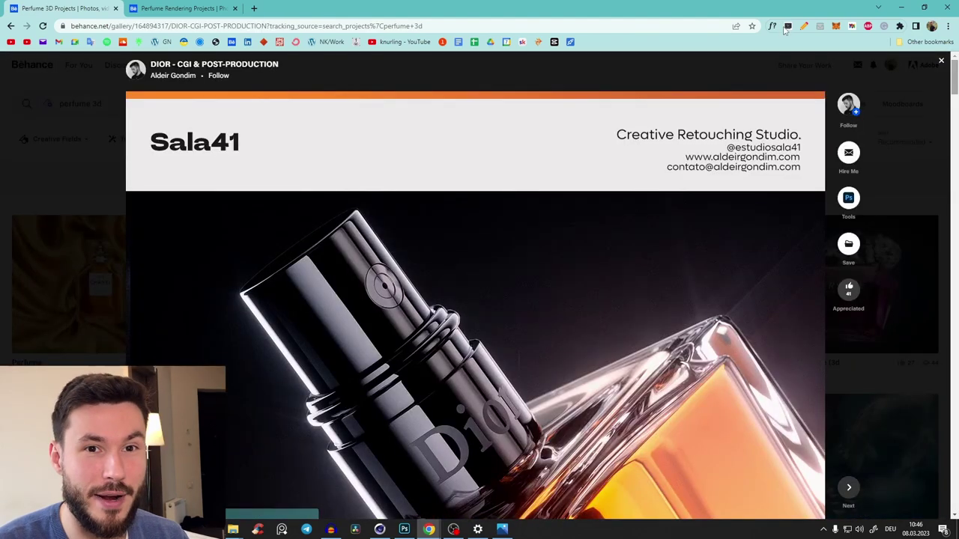
scroll(479, 300, "down", 15)
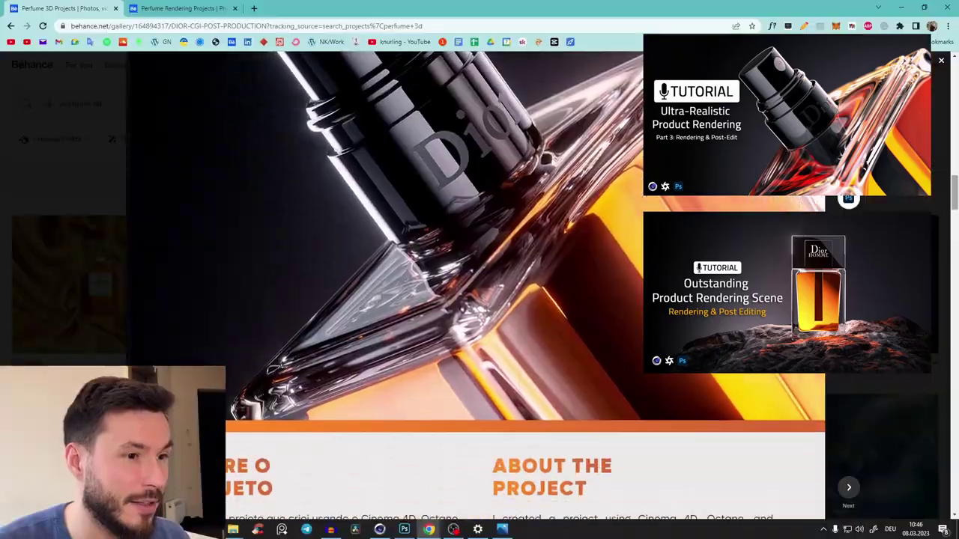
scroll(479, 300, "down", 10)
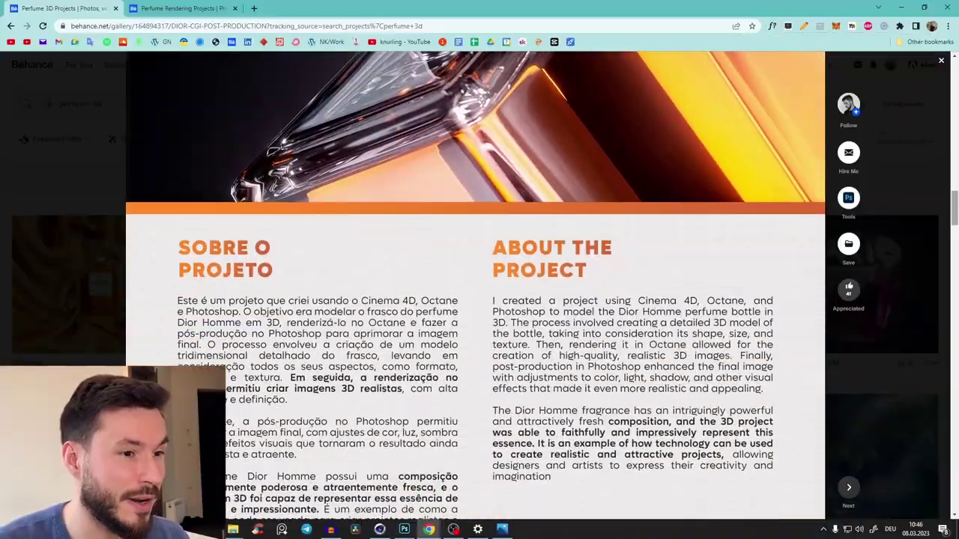
scroll(475, 285, "down", 15)
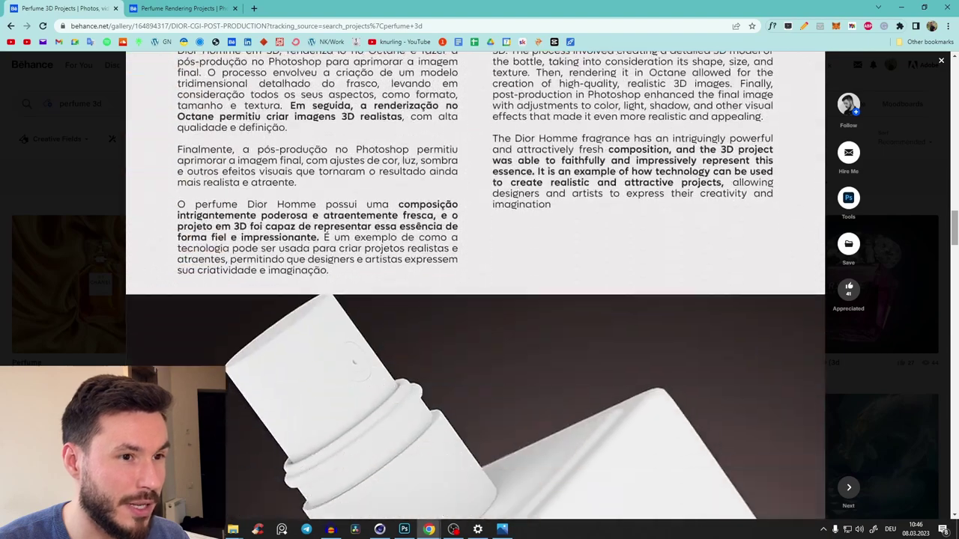
scroll(475, 285, "down", 15)
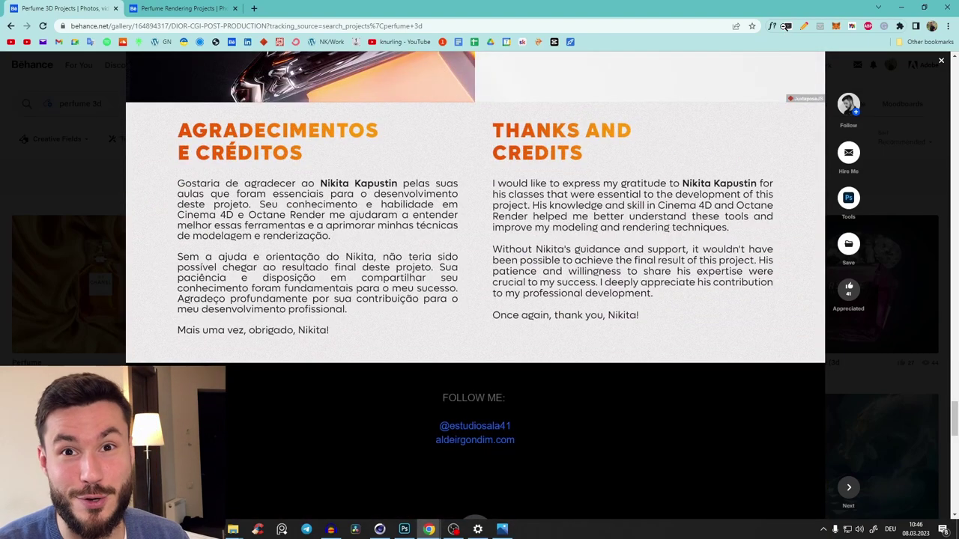
scroll(475, 284, "up", 7)
scroll(471, 410, "down", 10)
scroll(470, 410, "up", 5)
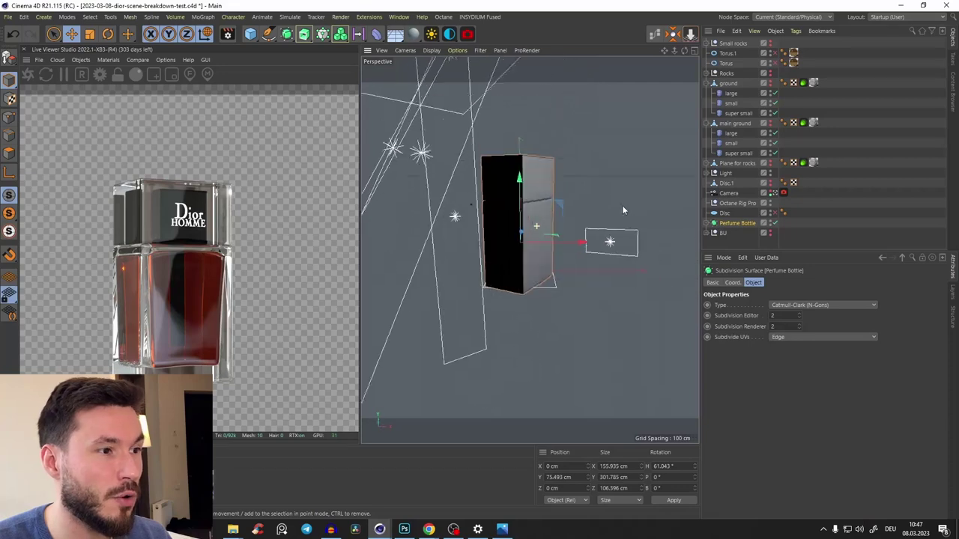
Step: Start the Octane live render in Cinema 4D and inspect the perfume bottle from several angles
left_click_drag(621, 207, 592, 214, "alt")
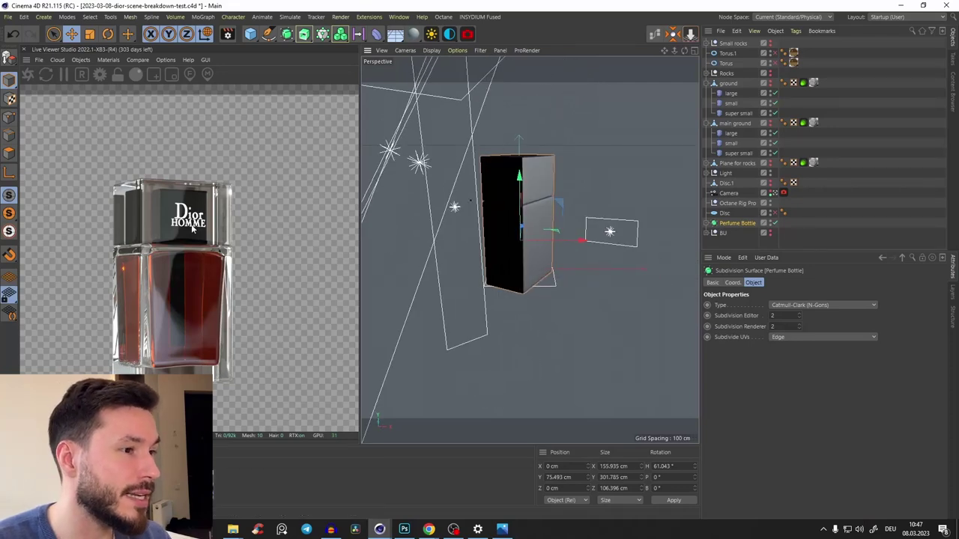
left_click(28, 75)
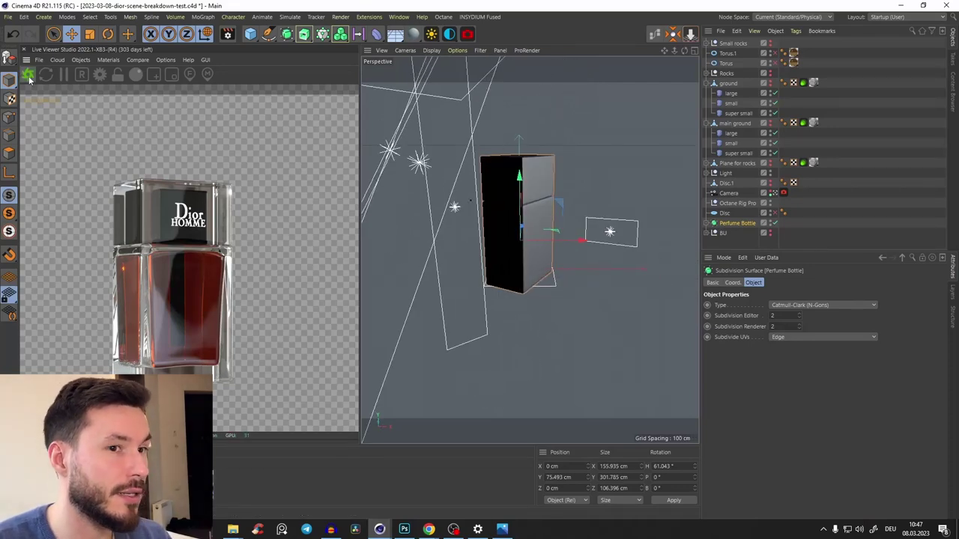
left_click_drag(577, 225, 547, 198, "alt")
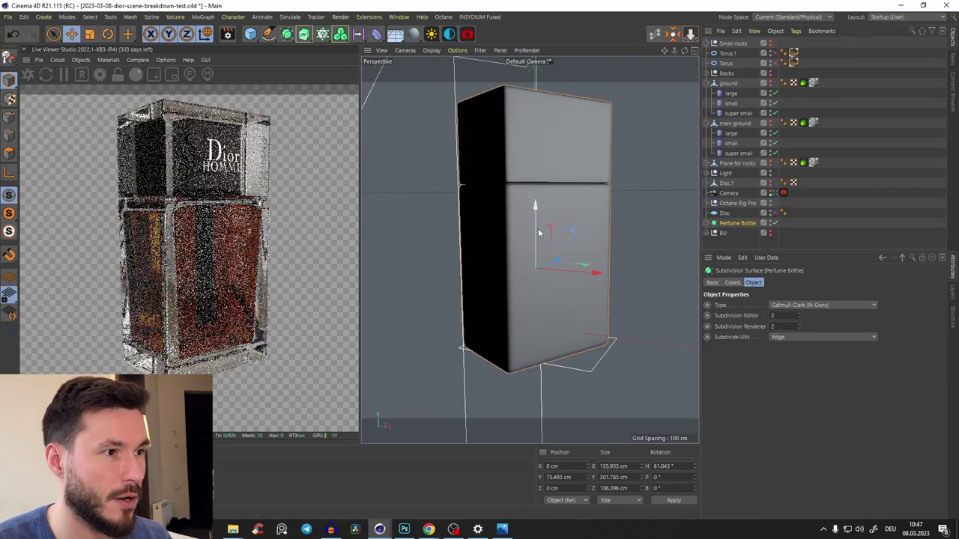
scroll(536, 219, "down", 5)
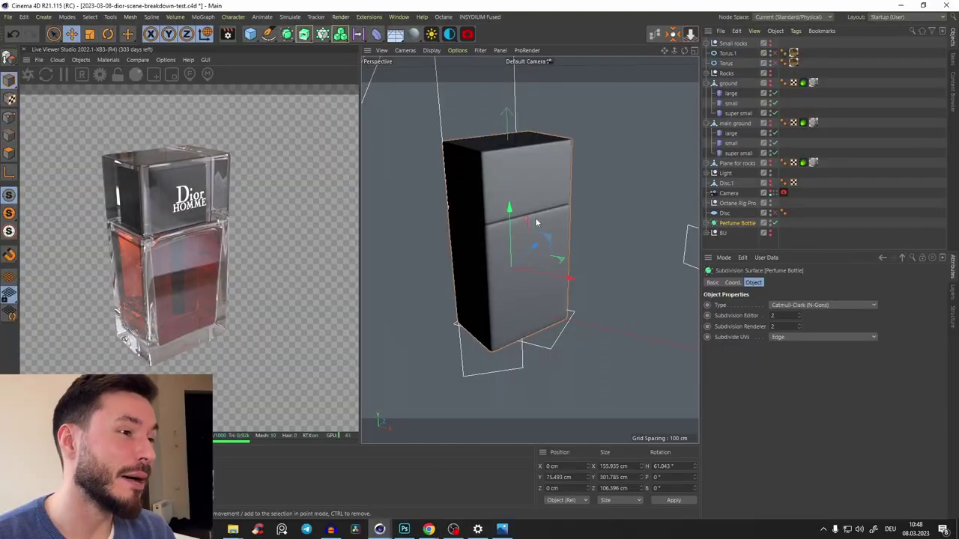
left_click_drag(536, 222, 516, 289, "alt")
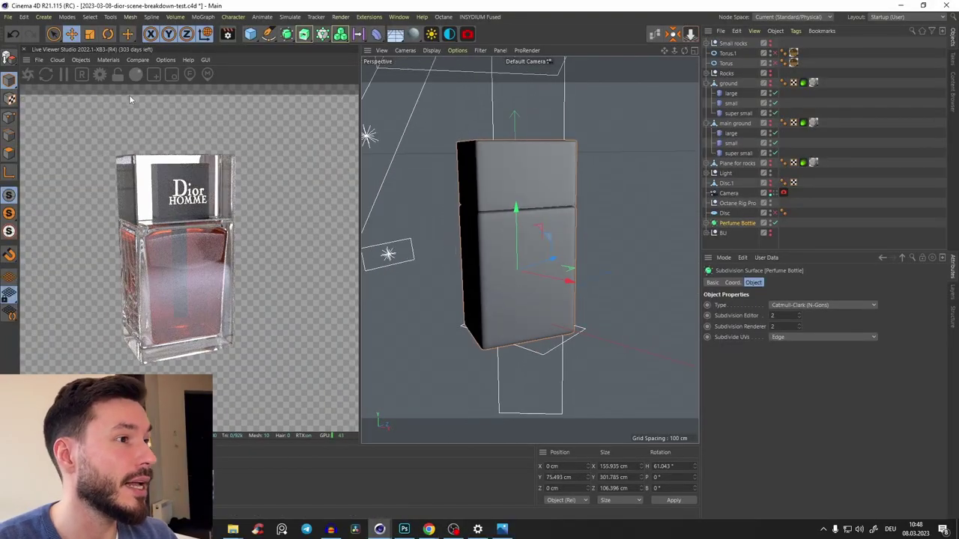
Step: Review the Octane path tracing kernel settings and the output size in the render settings
left_click(101, 75)
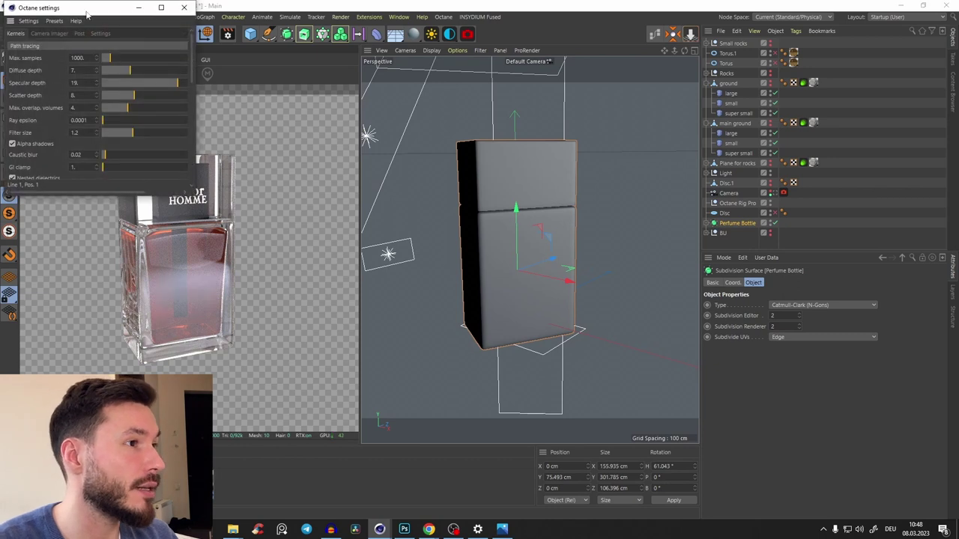
left_click_drag(86, 13, 132, 89)
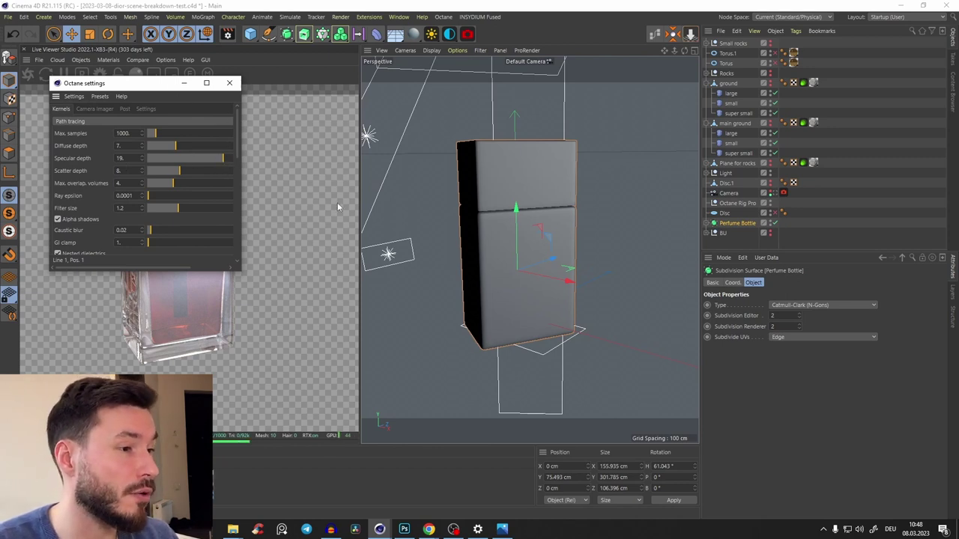
left_click_drag(168, 88, 343, 150)
left_click_drag(361, 222, 397, 242)
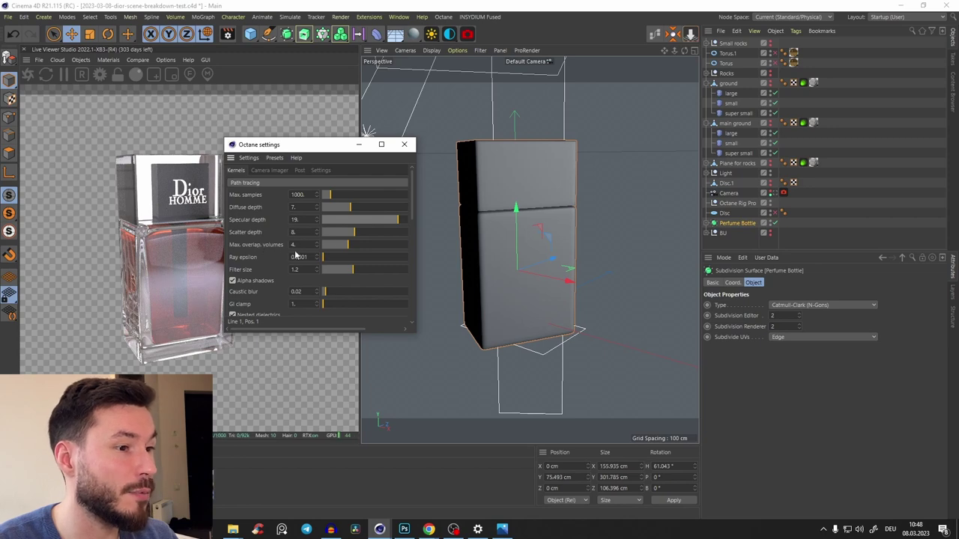
mouse_move(415, 193)
left_mouse_down()
mouse_move(417, 274)
mouse_move(401, 156)
left_mouse_up()
left_click(403, 145)
key("ctrl+b")
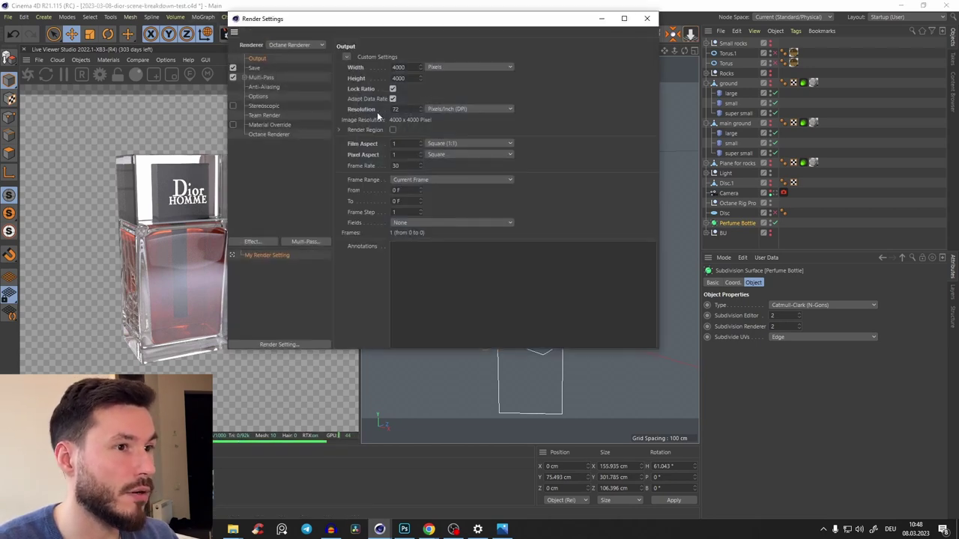
left_click(646, 18)
Step: Inspect the rendered bottle from different angles and check the HDRI settings of the Octane Rig Pro object
left_click_drag(498, 227, 472, 121, "alt")
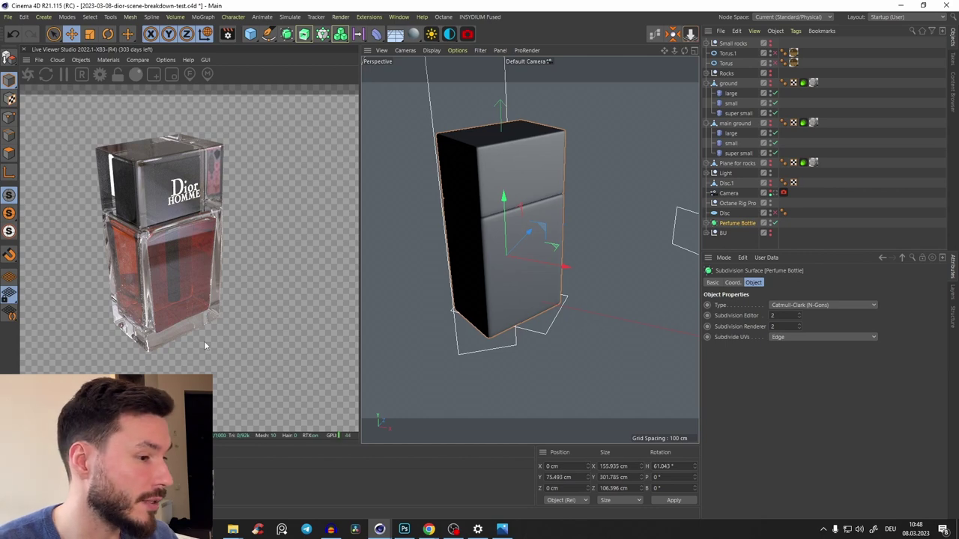
left_click_drag(472, 196, 544, 175, "alt")
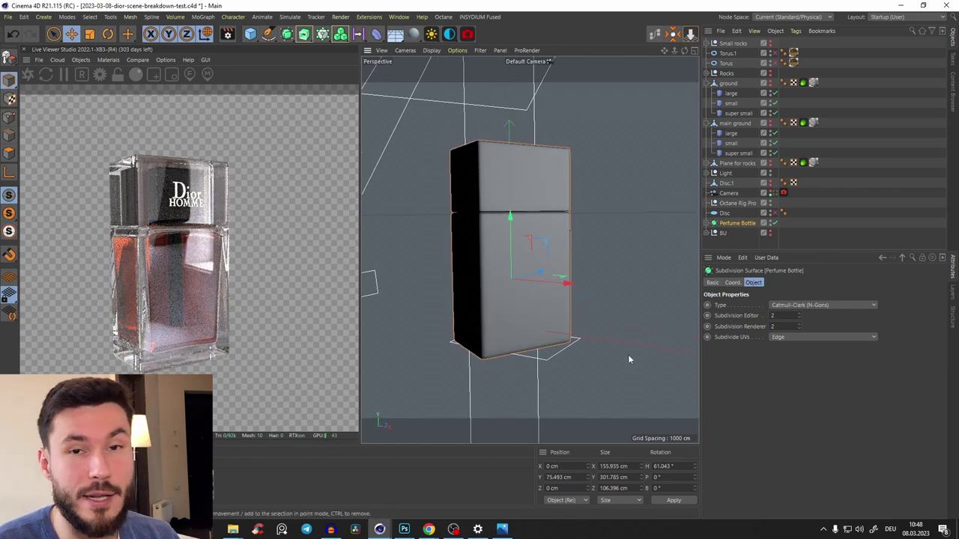
left_click(736, 203)
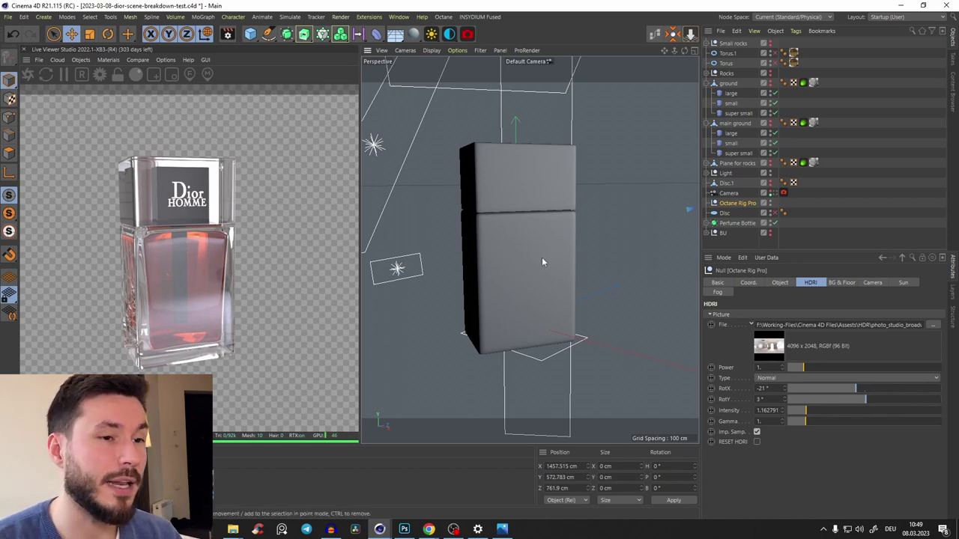
left_click_drag(540, 258, 567, 243, "alt")
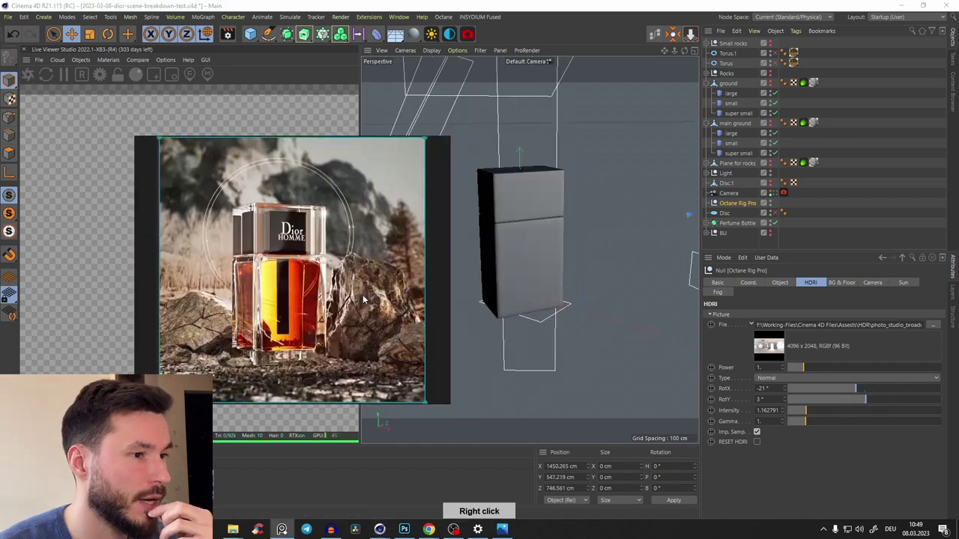
right_click_drag(362, 299, 331, 324)
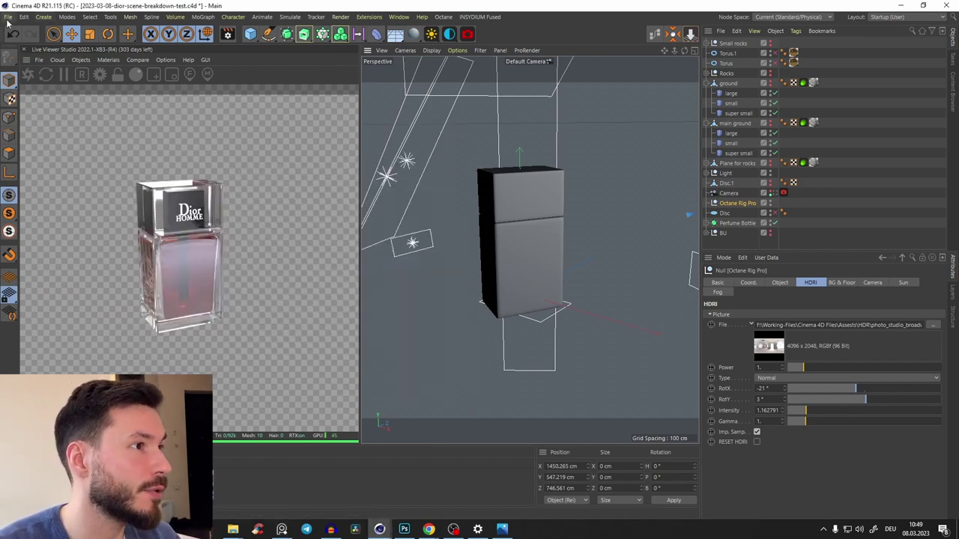
Step: Create a new project and add a plane primitive to it
left_click(8, 17)
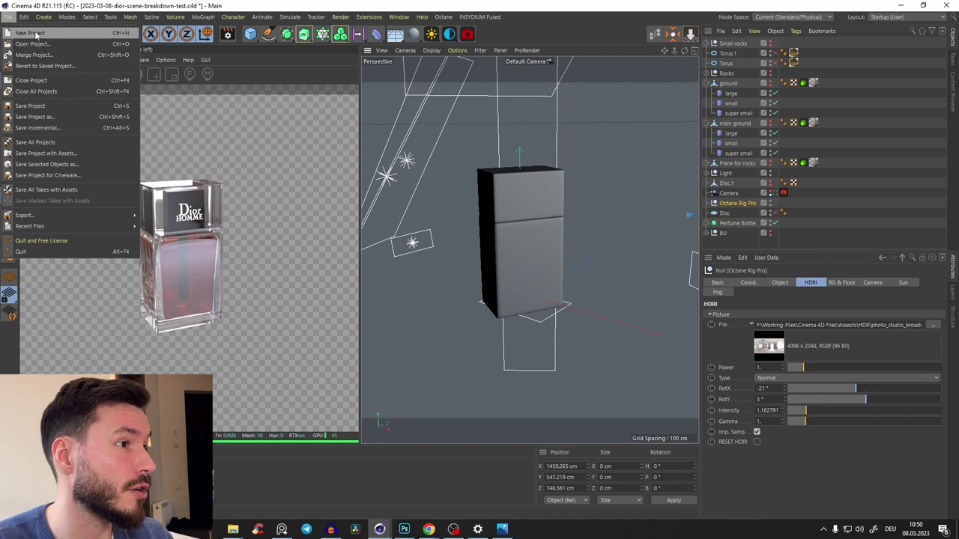
mouse_move(24, 16)
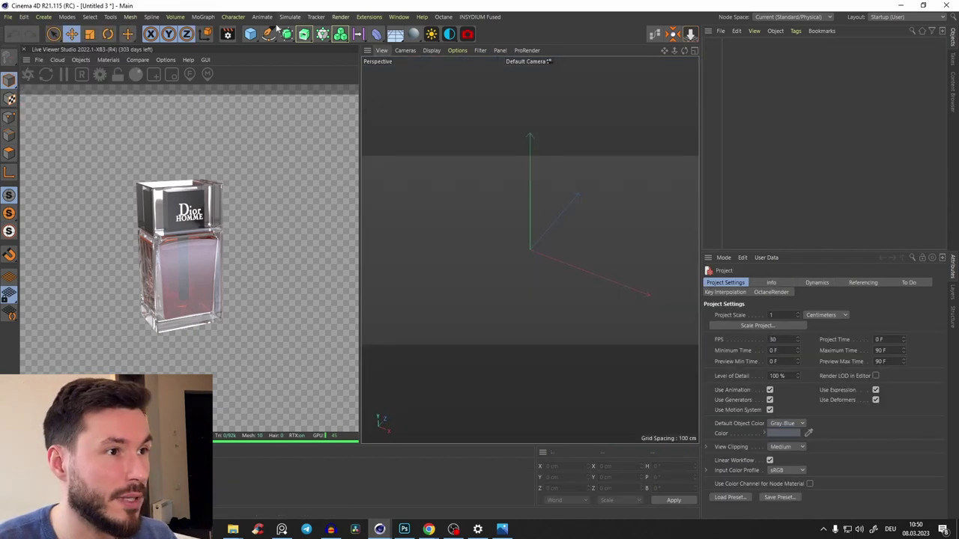
left_click(250, 34)
left_click(338, 66)
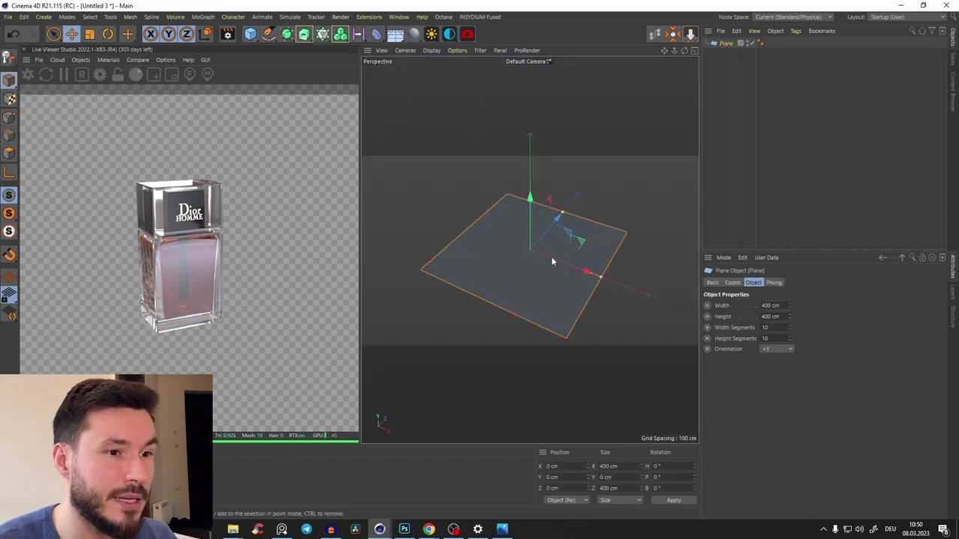
Step: Show the plane with Gouraud shading and lines, and set both its width and height segments to 50
left_click_drag(552, 261, 572, 235, "alt")
key("n")
key("b")
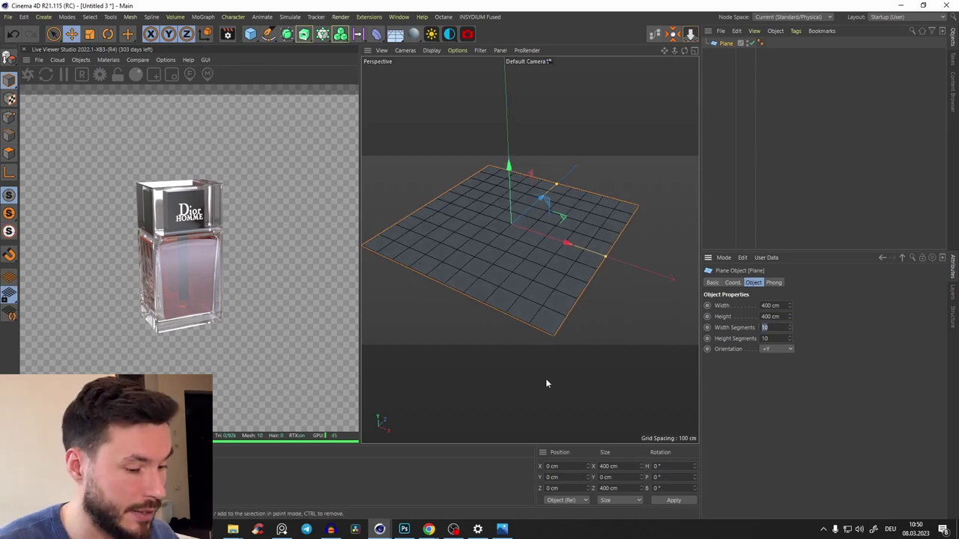
type("50")
key("Tab")
type("50")
key("Return")
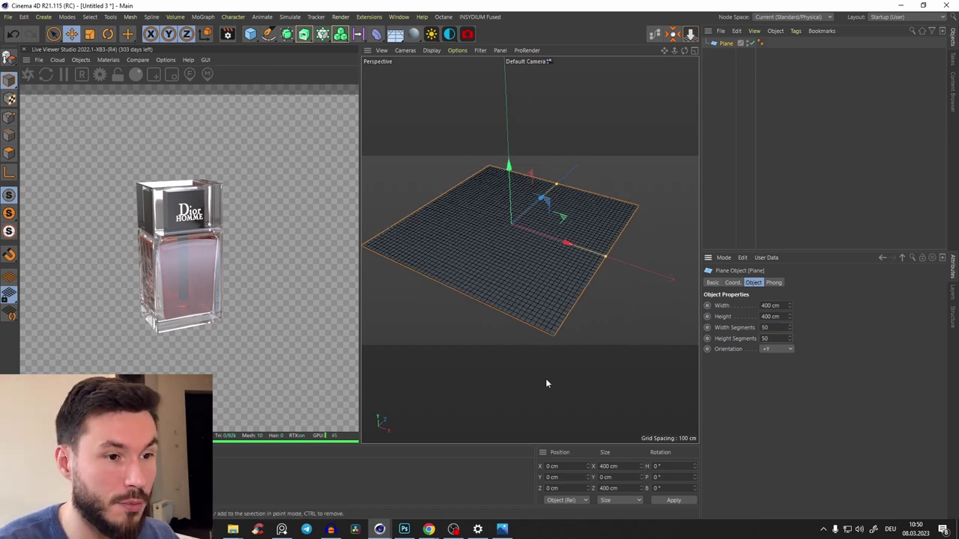
Step: Add a Displacer deformer under the plane and load a Noise shader into its shading channel
left_click(376, 34)
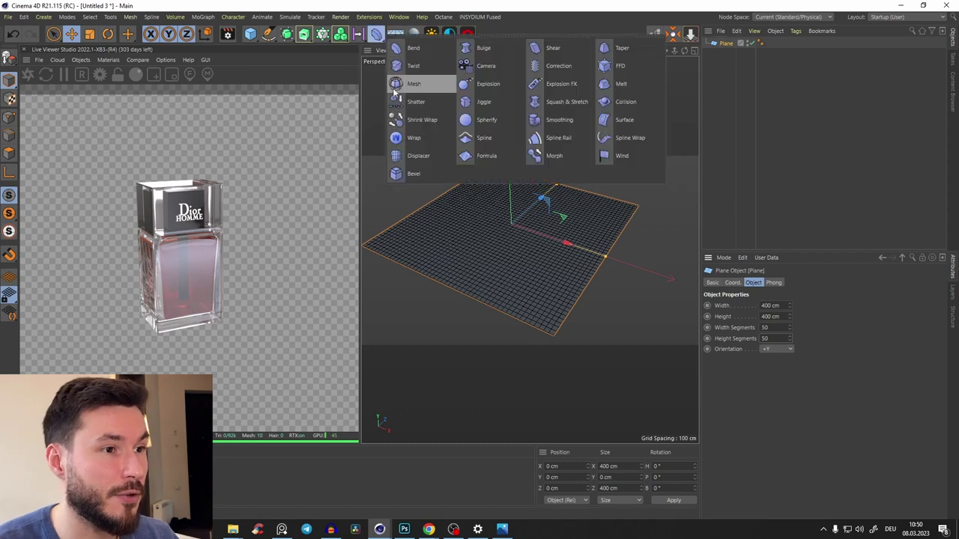
left_click(418, 156, "shift")
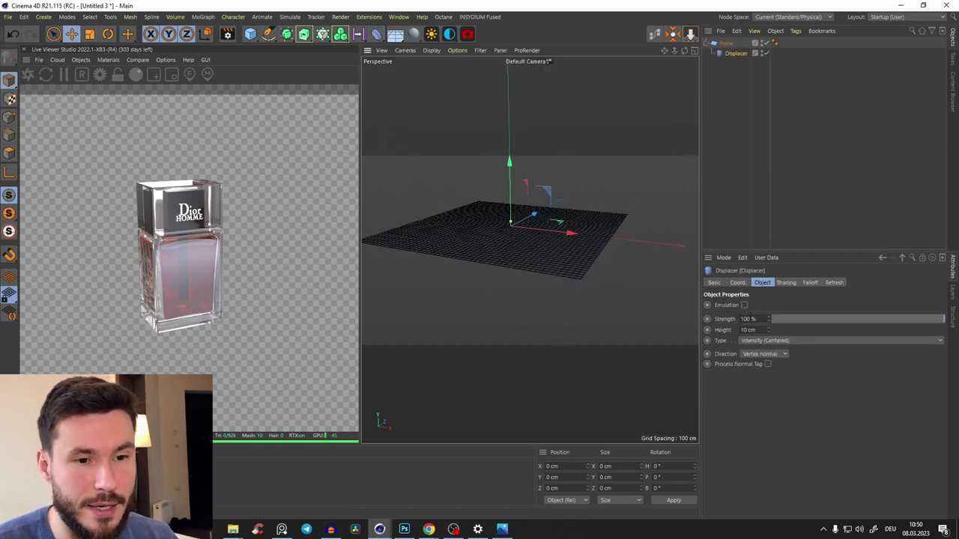
left_click(784, 282)
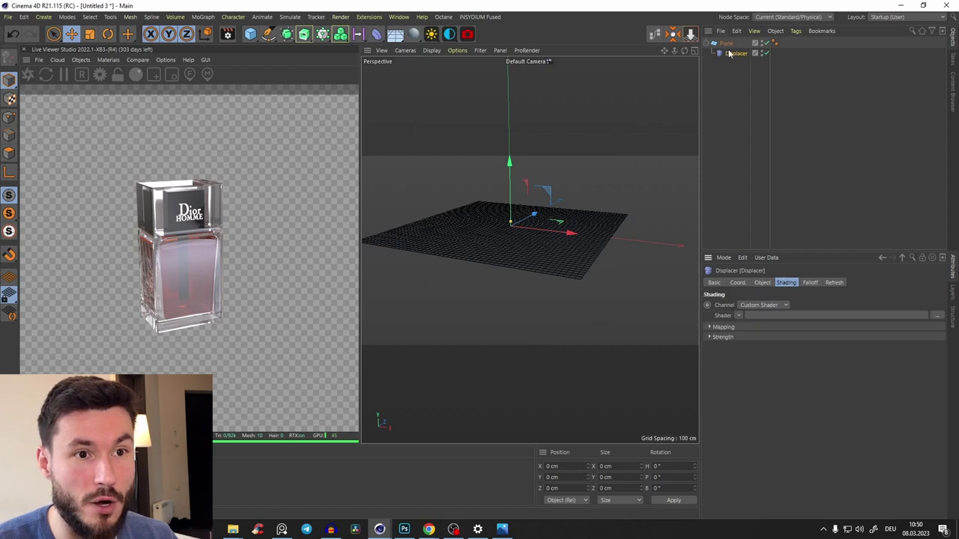
left_click(739, 316)
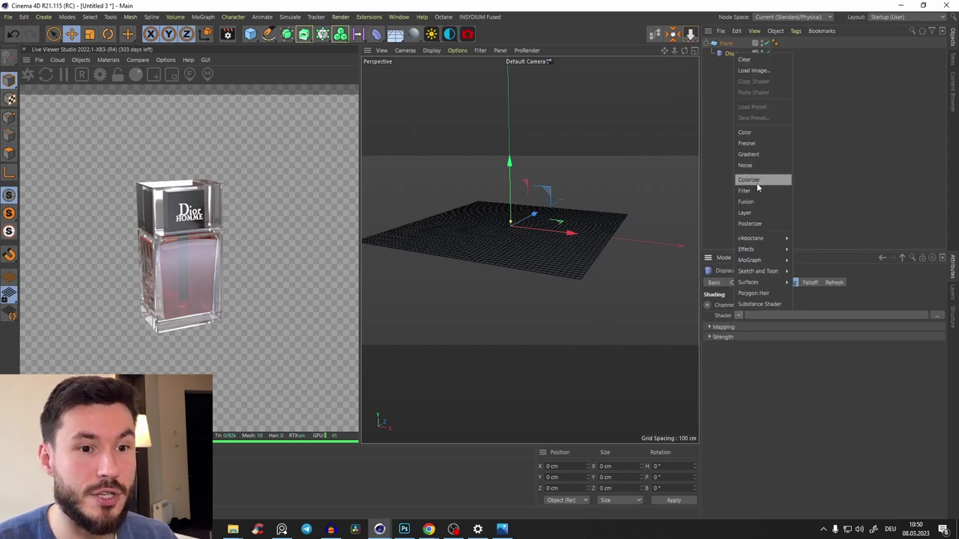
left_click(749, 165)
mouse_move(530, 259)
left_mouse_down("alt")
mouse_move(512, 241)
mouse_move(539, 273)
mouse_move(539, 242)
left_mouse_up("alt")
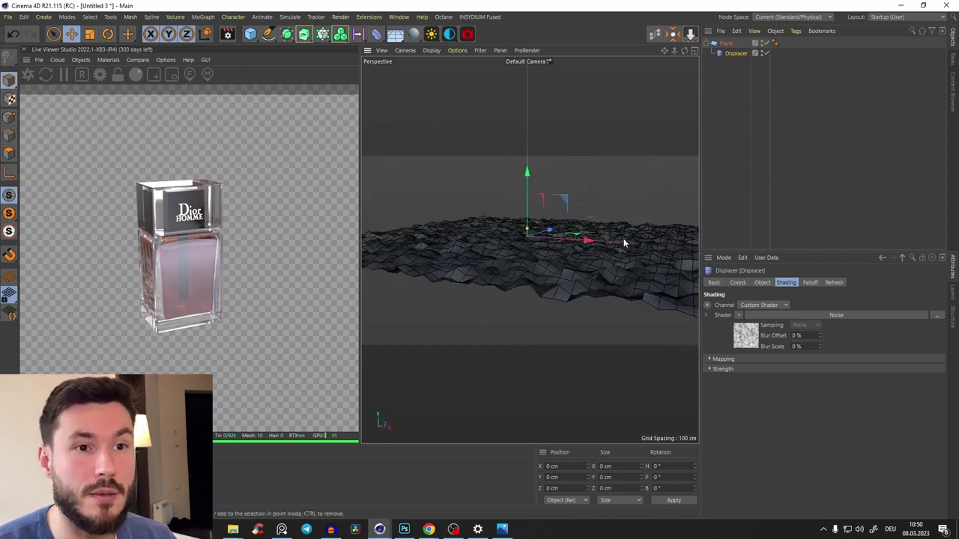
Step: Set the displacer noise shader's global scale to 644% to form broad, smooth terrain
left_click(745, 338)
left_click_drag(799, 427, 562, 350)
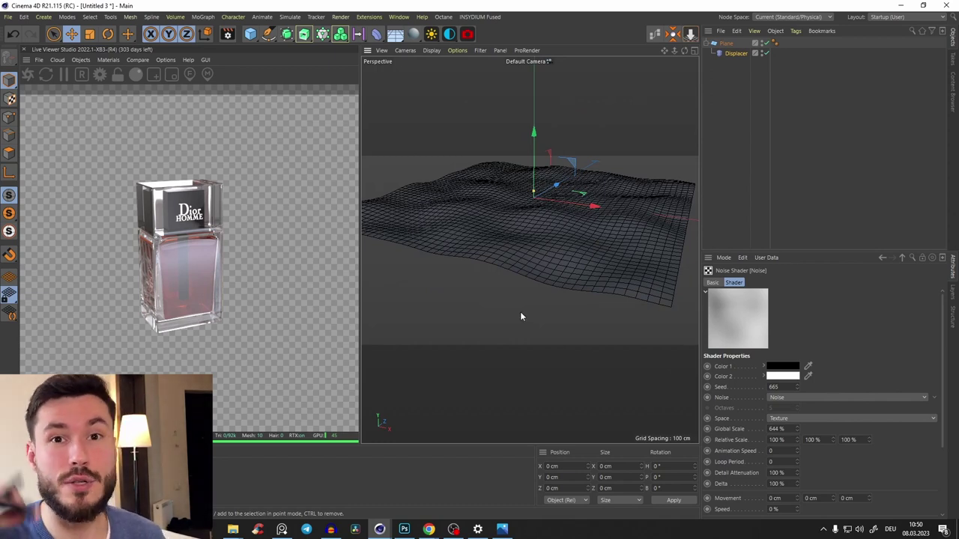
Step: Switch to PureRef to view the reference image of the Dior Homme scene
left_click(281, 529)
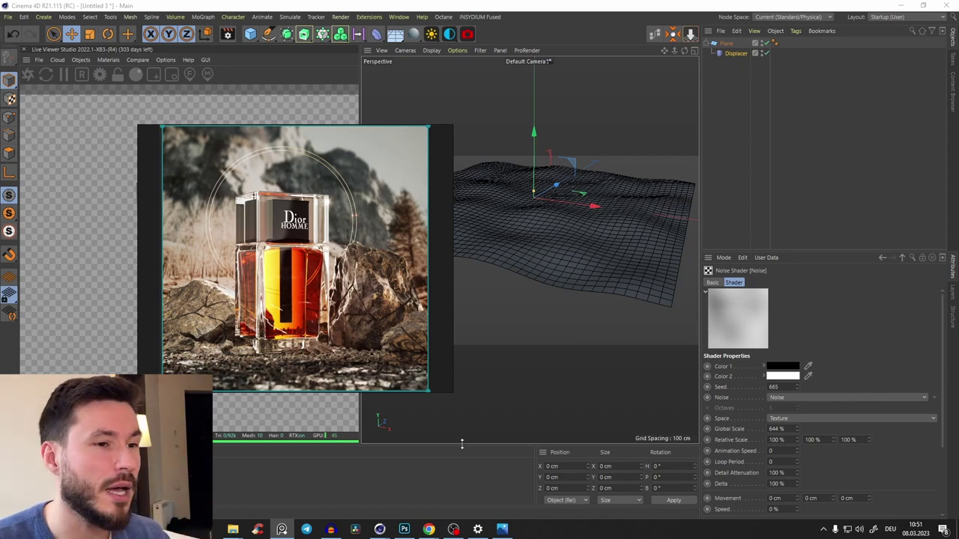
Step: Return from the reference image to Cinema 4D and examine the displaced plane from several angles
left_click(279, 530)
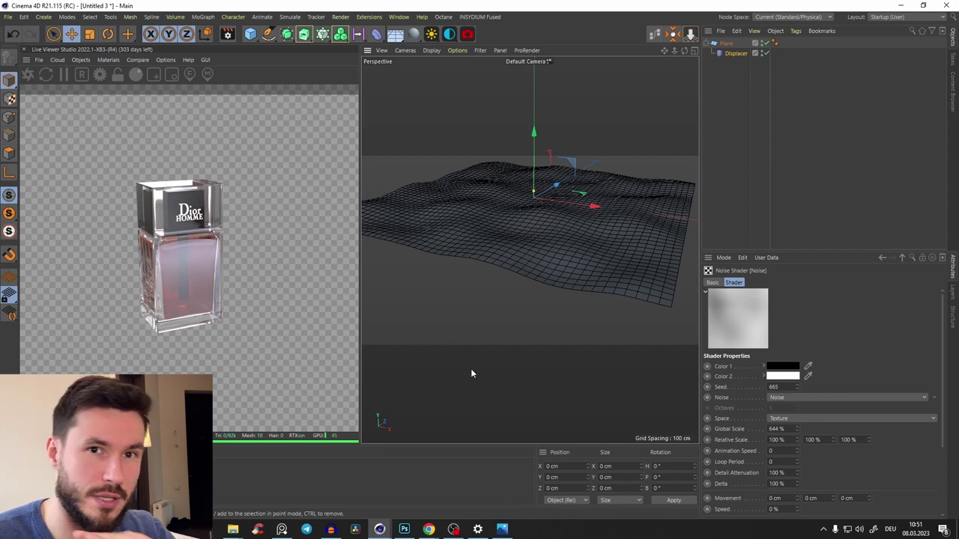
mouse_move(553, 234)
left_mouse_down("alt")
mouse_move(554, 195)
mouse_move(550, 218)
mouse_move(565, 238)
left_mouse_up("alt")
scroll(566, 239, "down", 2)
left_click(736, 55)
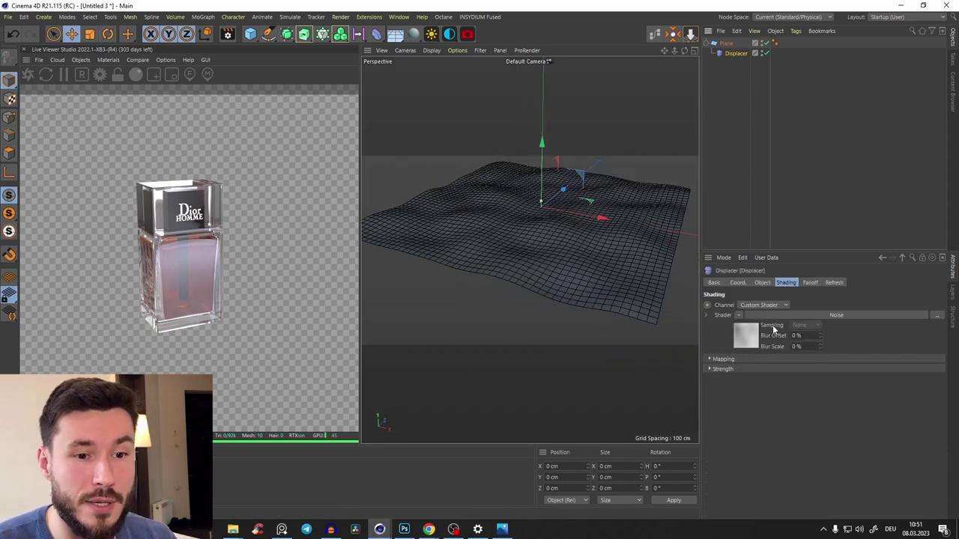
left_click_drag(626, 254, 535, 207, "alt")
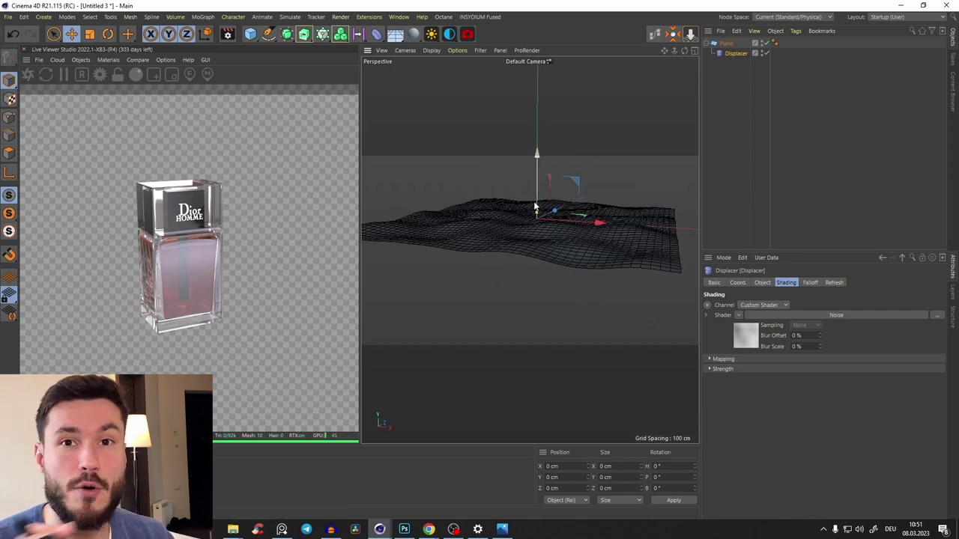
left_click_drag(592, 242, 601, 271, "alt")
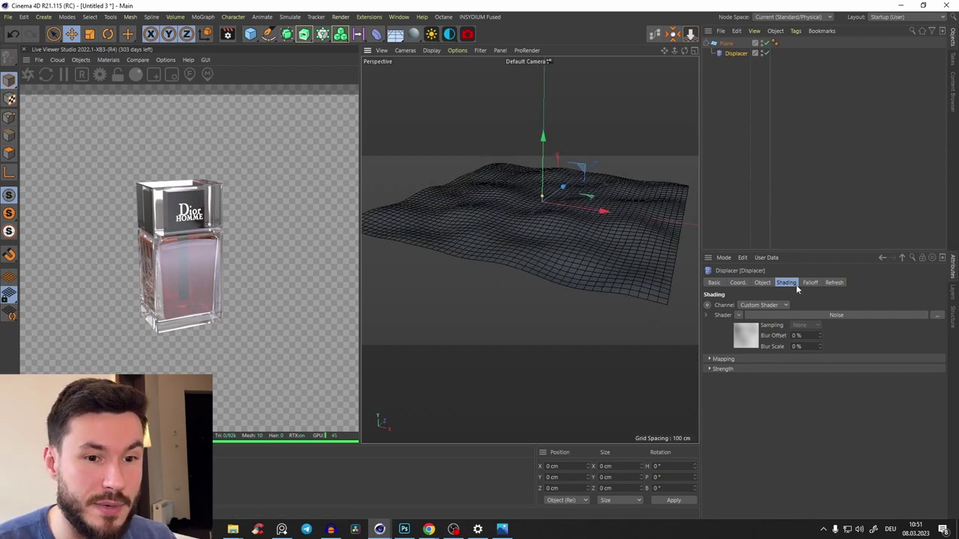
Step: Broaden the displacer's noise pattern and set the displacement height to 15 cm
left_click(745, 335)
mouse_move(652, 251)
left_mouse_down("alt")
mouse_move(619, 267)
mouse_move(564, 189)
mouse_move(571, 236)
left_mouse_up("alt")
left_click(736, 54)
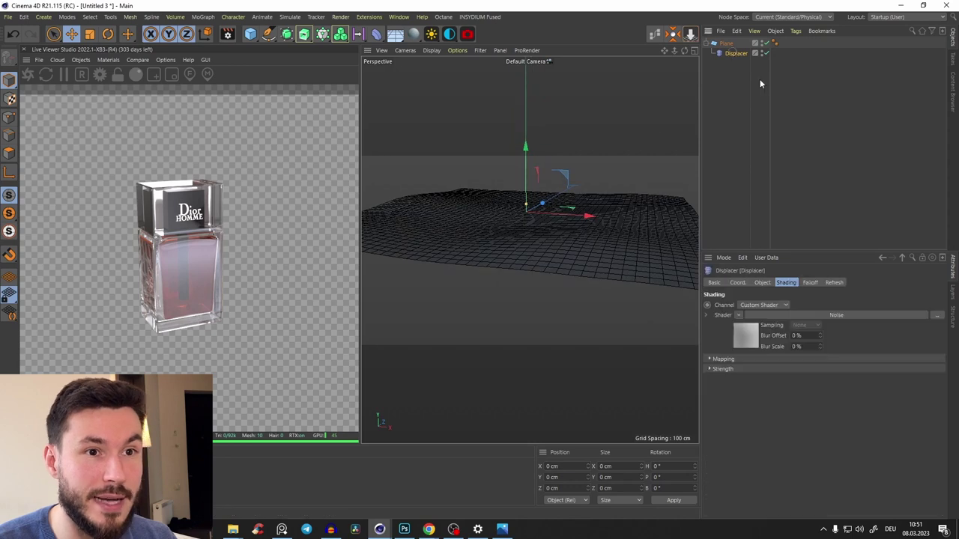
left_click(762, 283)
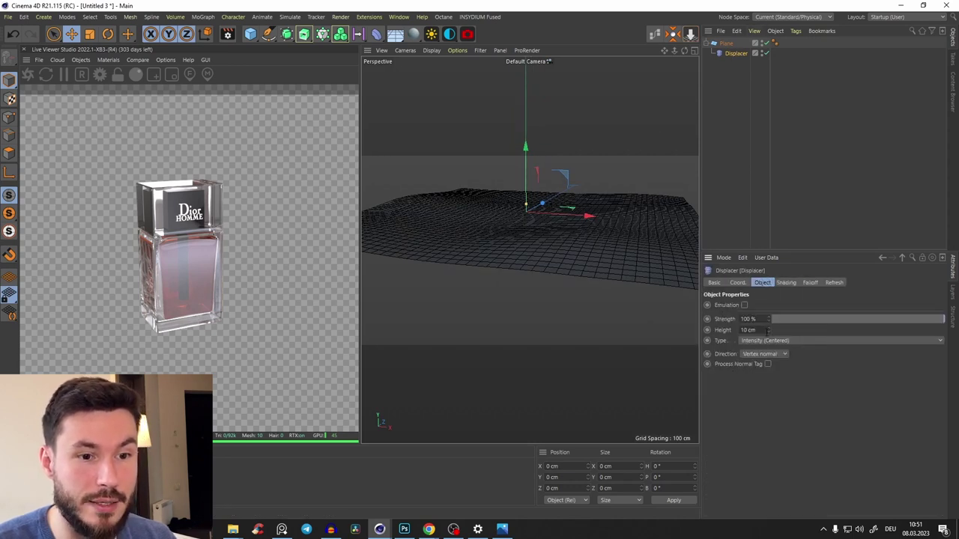
left_click_drag(768, 330, 776, 325)
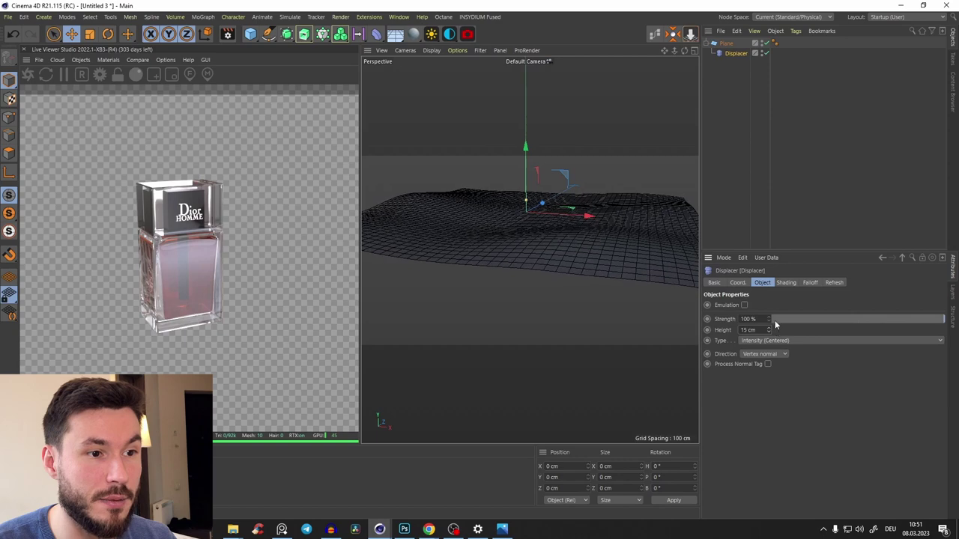
left_click_drag(644, 179, 445, 192, "alt")
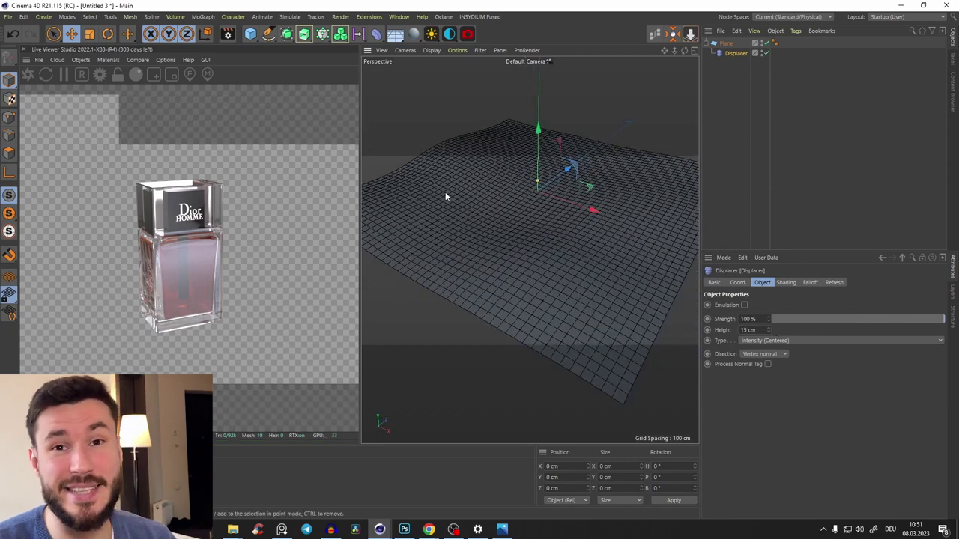
Step: Add a second Displacer under the plane and load a Noise shader into its shading channel
left_click(376, 34)
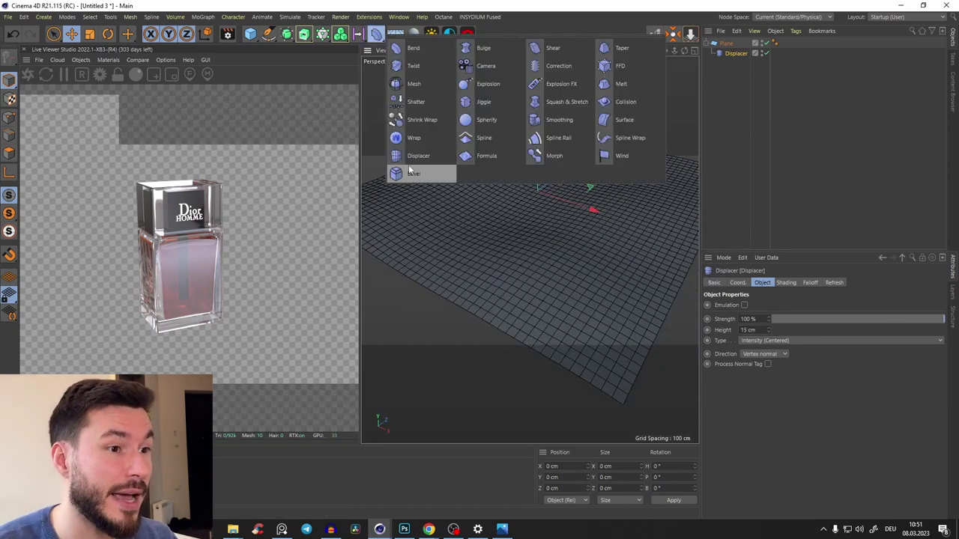
left_click(416, 155)
left_click_drag(728, 51, 726, 67)
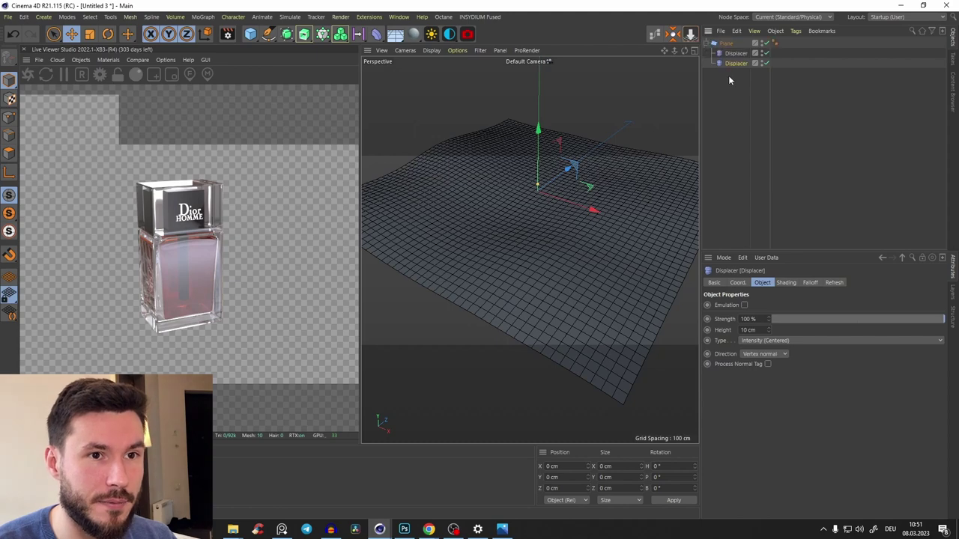
left_click(731, 64)
left_click(785, 283)
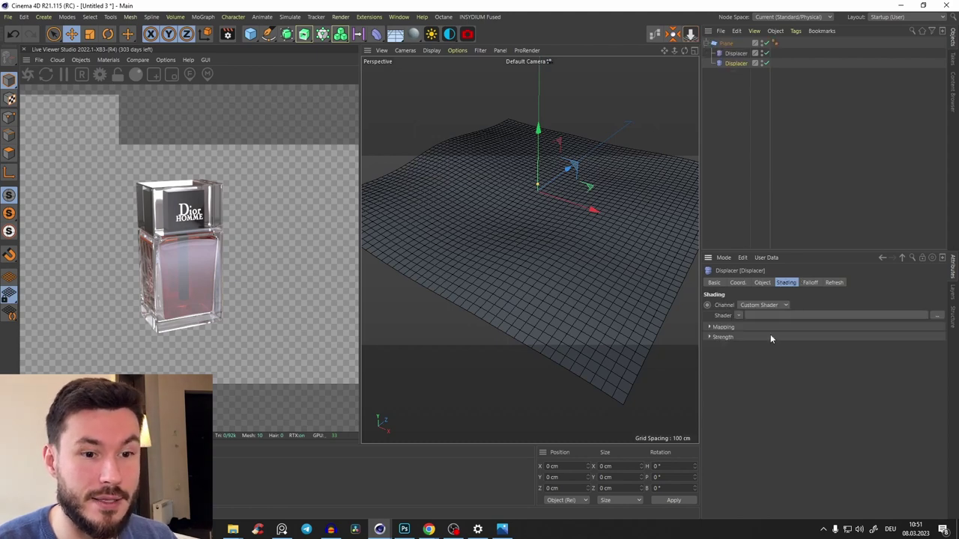
left_click(739, 316)
left_click(746, 164)
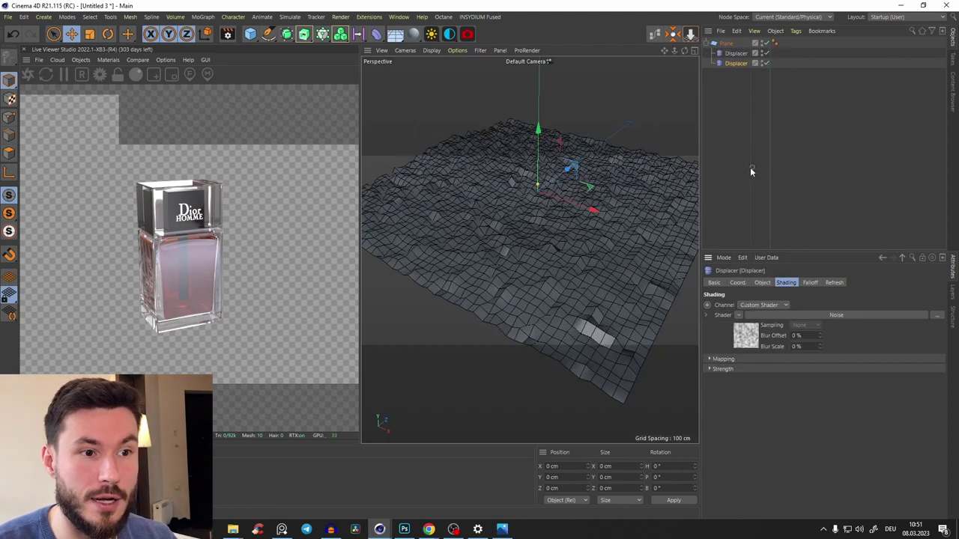
Step: Set the global scale of the second displacer's noise shader to 676%
left_click(751, 343)
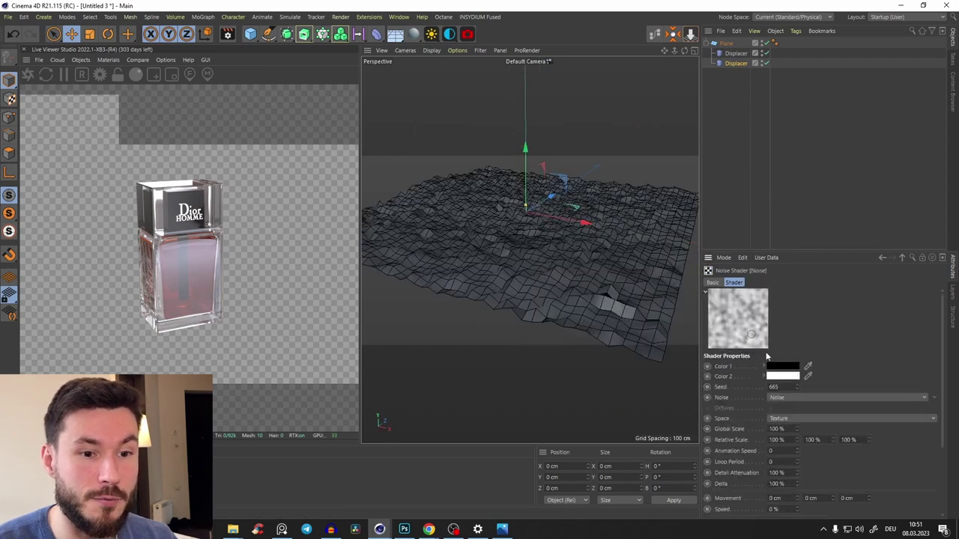
left_click_drag(795, 430, 779, 101)
left_click_drag(572, 244, 597, 207, "alt")
Step: Disable and re-enable the second displacer to compare the terrain with and without it
left_click(764, 63)
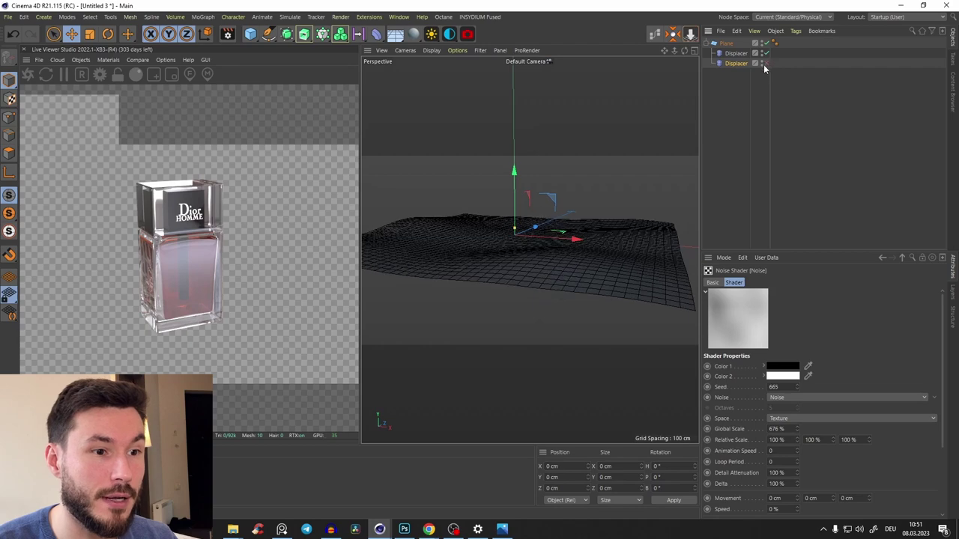
left_click_drag(564, 252, 530, 265, "alt")
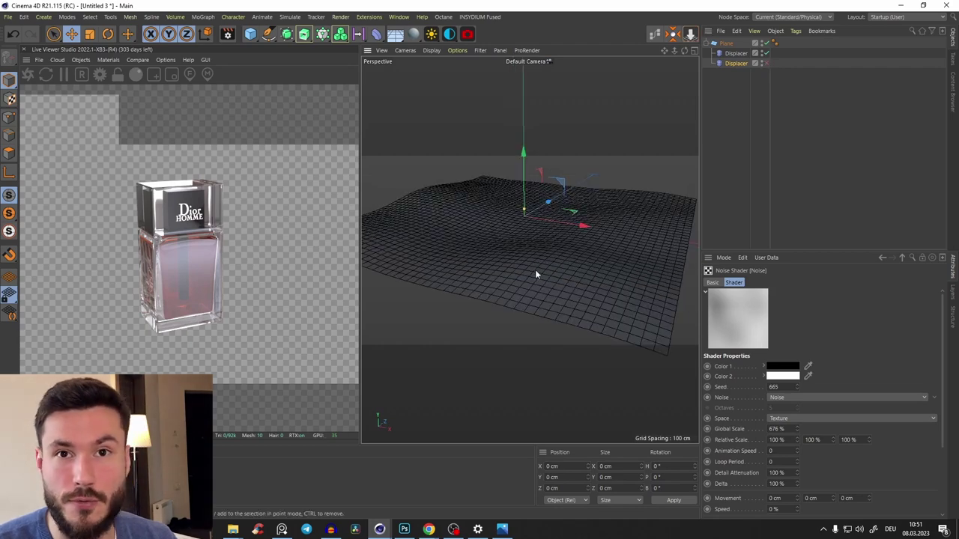
left_click(764, 63)
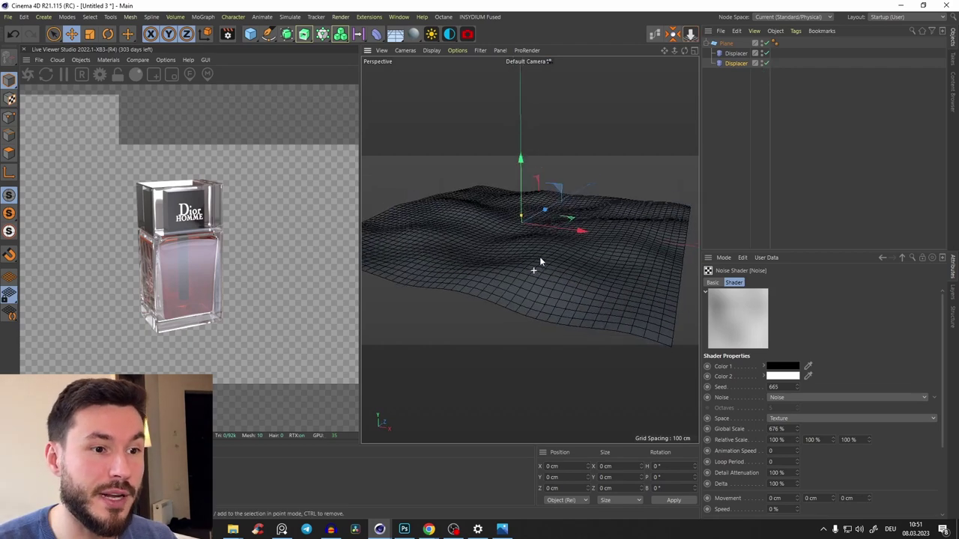
left_click_drag(539, 265, 729, 98, "alt")
Step: Reduce the second displacer's noise global scale to 329% and its displacement height to 2 cm
left_click_drag(798, 429, 798, 468)
left_click_drag(798, 432, 794, 517)
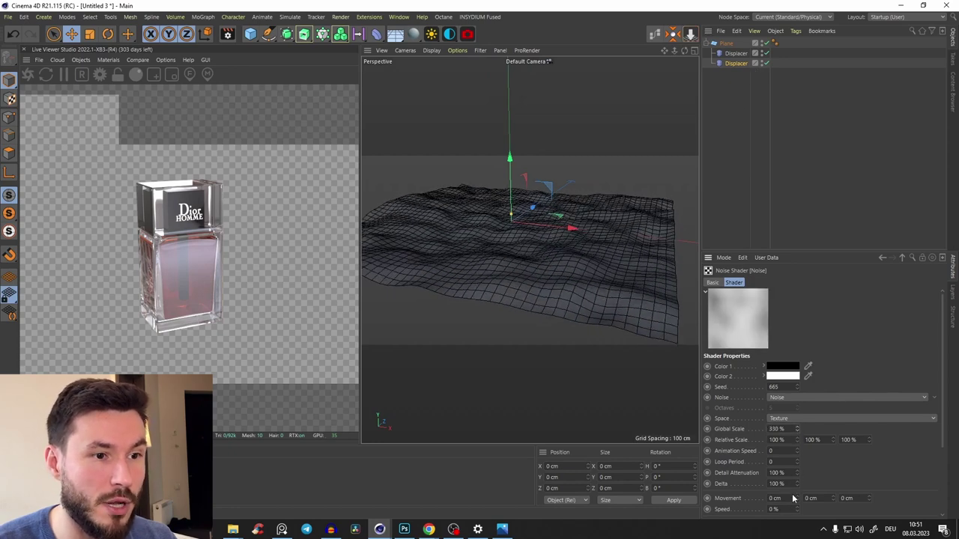
left_click(882, 257)
left_click(762, 282)
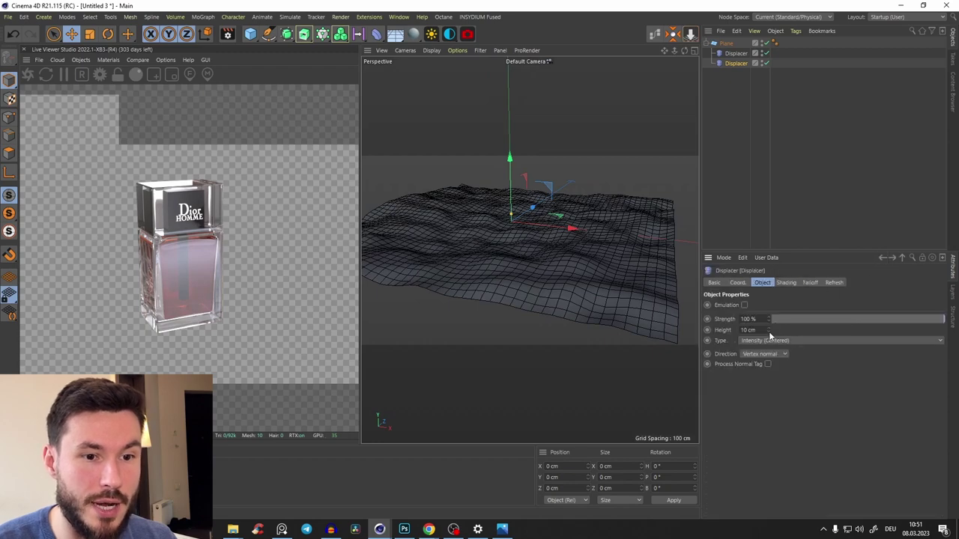
left_click_drag(772, 340, 776, 339)
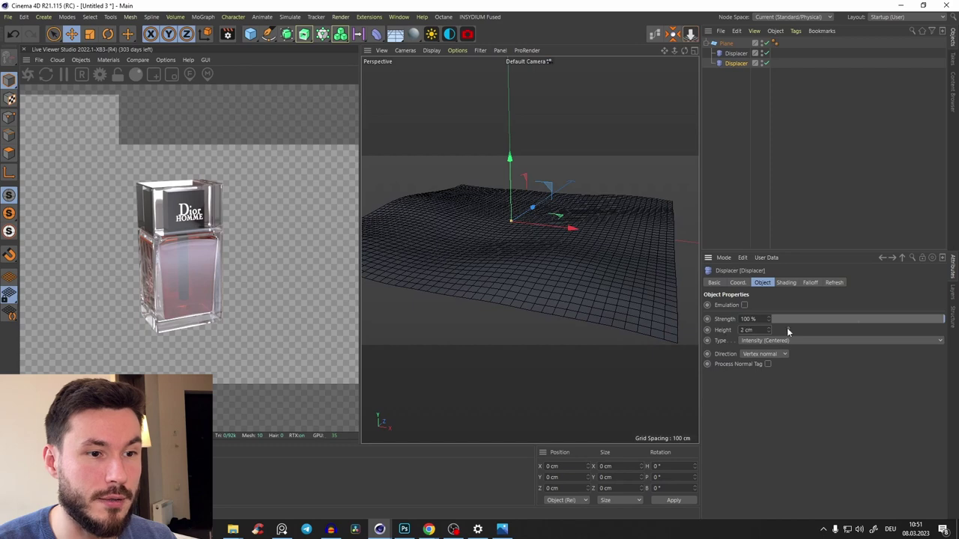
left_click_drag(525, 257, 579, 261, "alt")
scroll(579, 260, "up", 3)
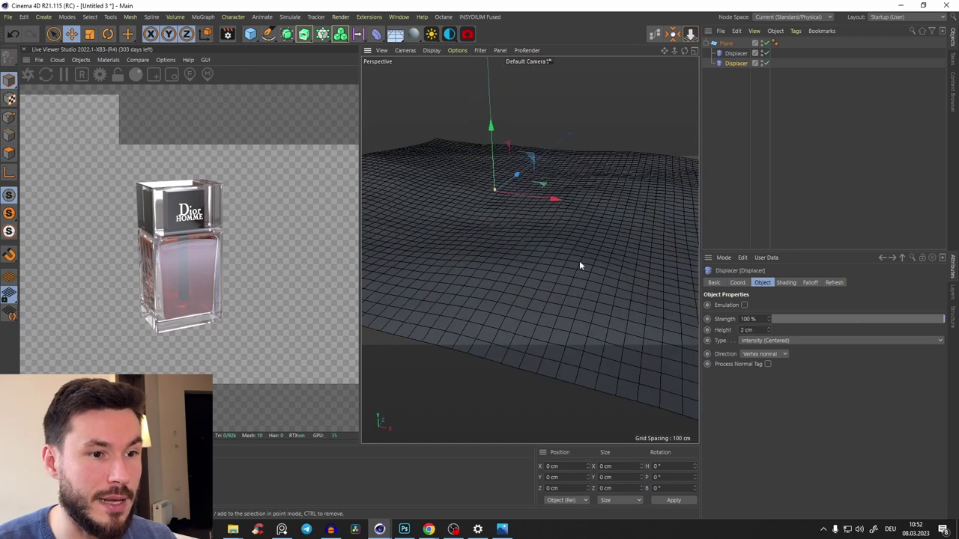
Step: Set the second displacer's height to 3 cm and check the resulting terrain
double_click(755, 331)
type("3")
key("Return")
left_click_drag(653, 282, 589, 241, "alt")
scroll(548, 274, "down", 3)
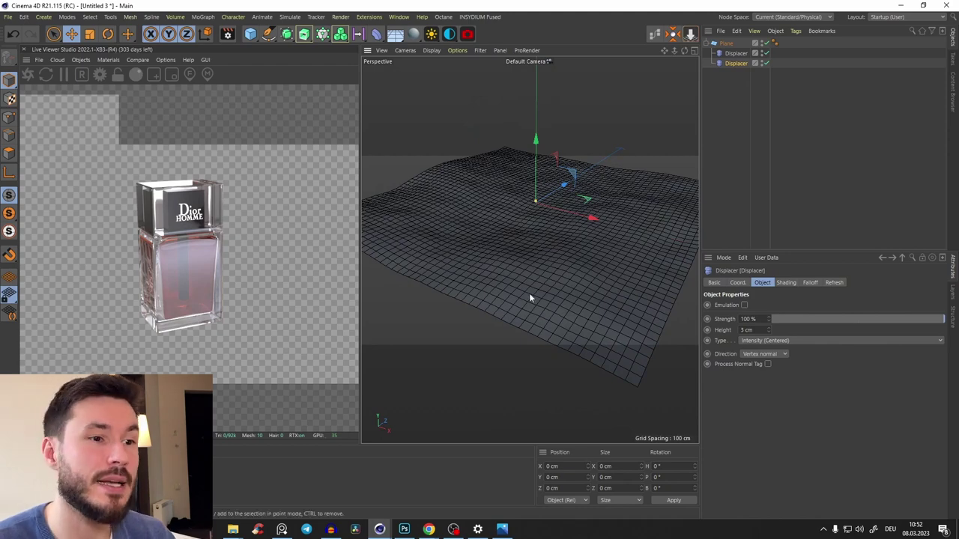
left_click_drag(525, 244, 548, 269, "alt")
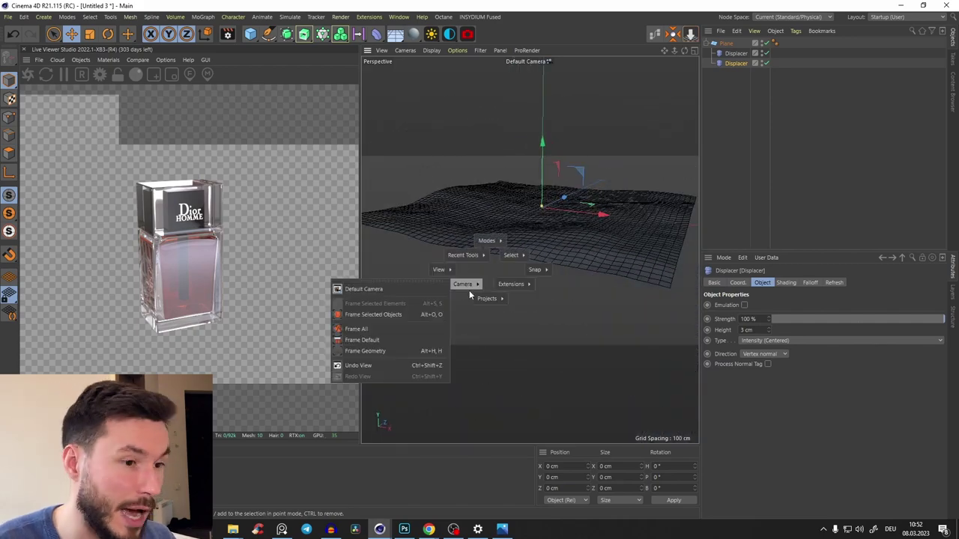
Step: Switch to the 2023-03-08-dior-scene-breakdown-test.c4d project and show the object properties of the main ground's large displacer
left_click(479, 296)
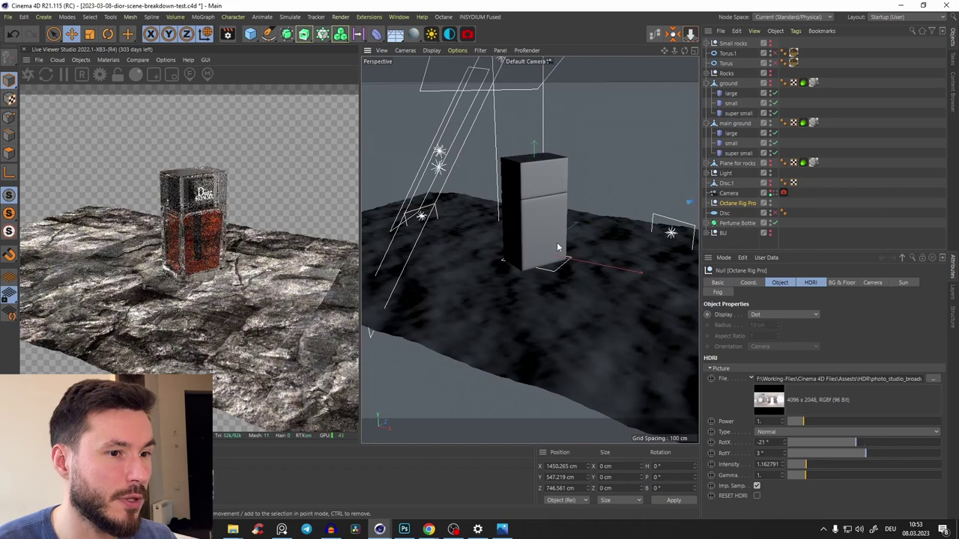
left_click_drag(557, 242, 633, 224, "alt")
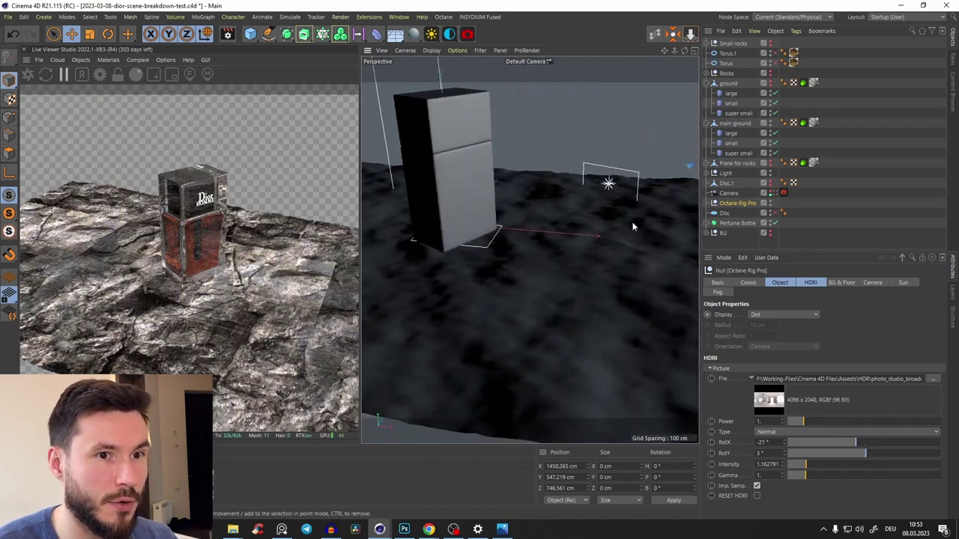
left_click(731, 133)
mouse_move(596, 225)
left_mouse_down("alt")
mouse_move(609, 175)
mouse_move(585, 252)
mouse_move(592, 263)
mouse_move(576, 223)
mouse_move(592, 211)
left_mouse_up("alt")
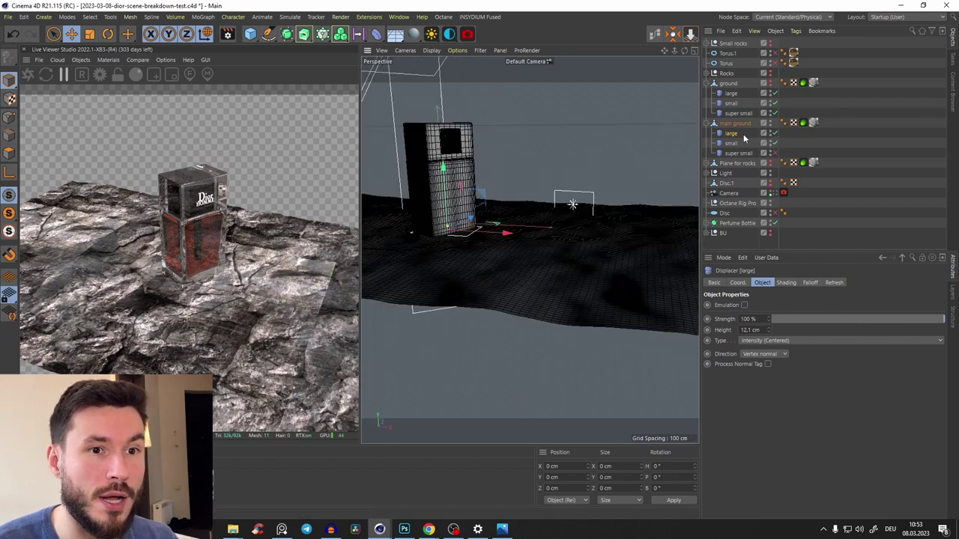
Step: Examine the noise shader of the main ground's small displacer
left_click(733, 143)
left_click(784, 283)
left_click(744, 332)
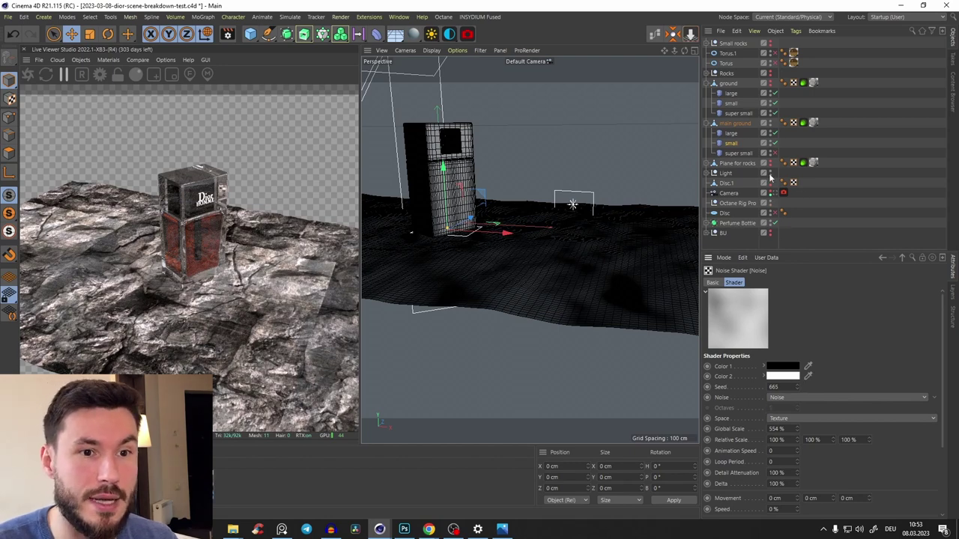
scroll(577, 266, "up", 5)
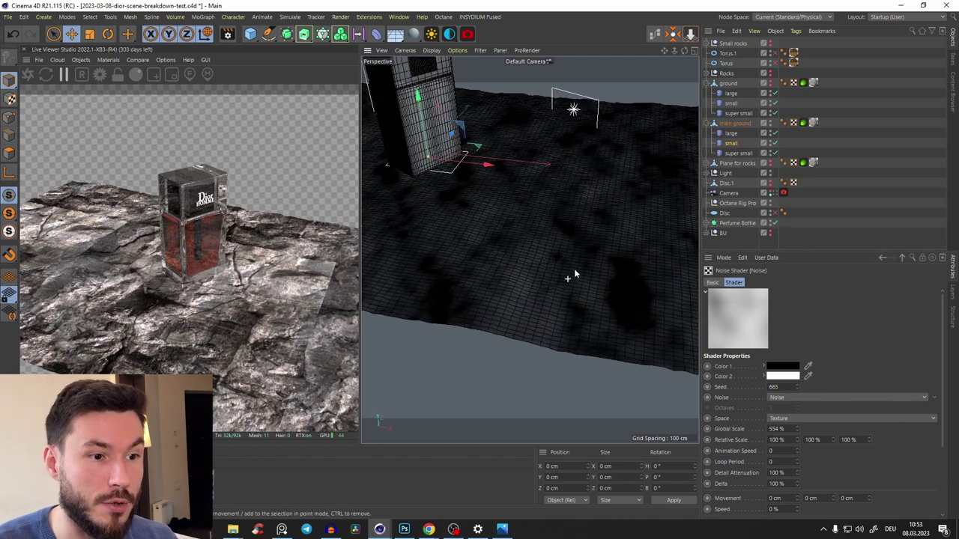
Step: Examine the noise shader of the main ground's super small displacer and its effect on the ground around the bottle
left_click(740, 153)
left_click(745, 343)
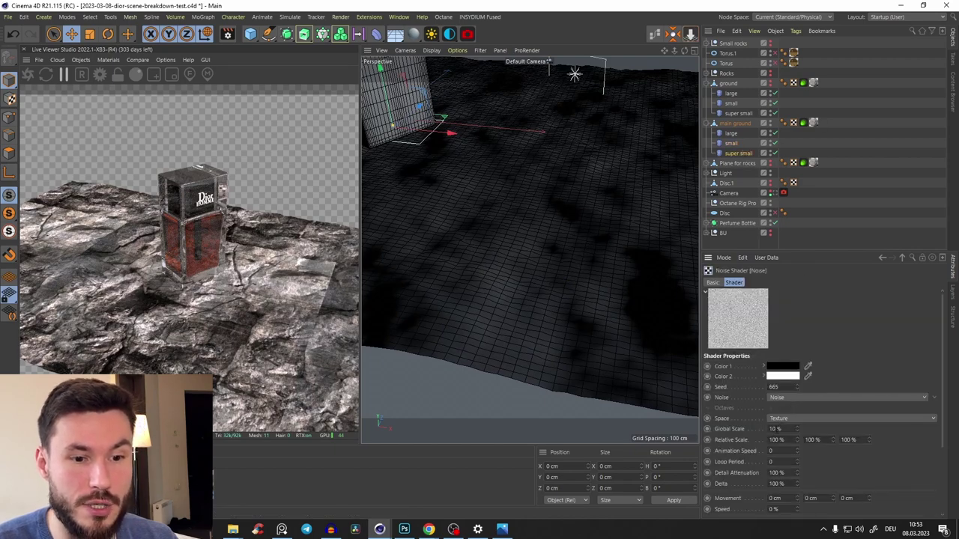
left_click_drag(540, 247, 525, 261, "alt")
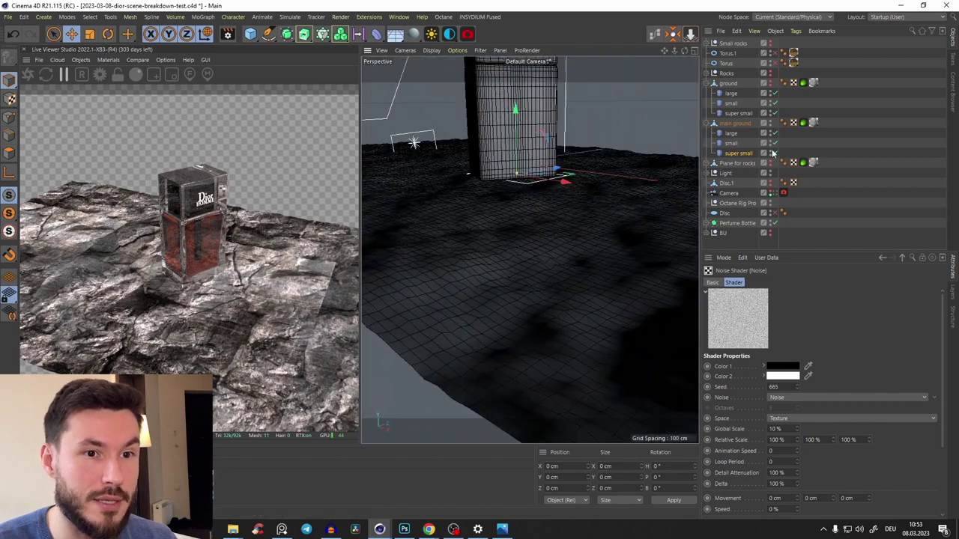
mouse_move(689, 191)
left_mouse_down("alt")
mouse_move(527, 280)
mouse_move(567, 362)
mouse_move(618, 251)
mouse_move(555, 223)
mouse_move(690, 206)
left_mouse_up("alt")
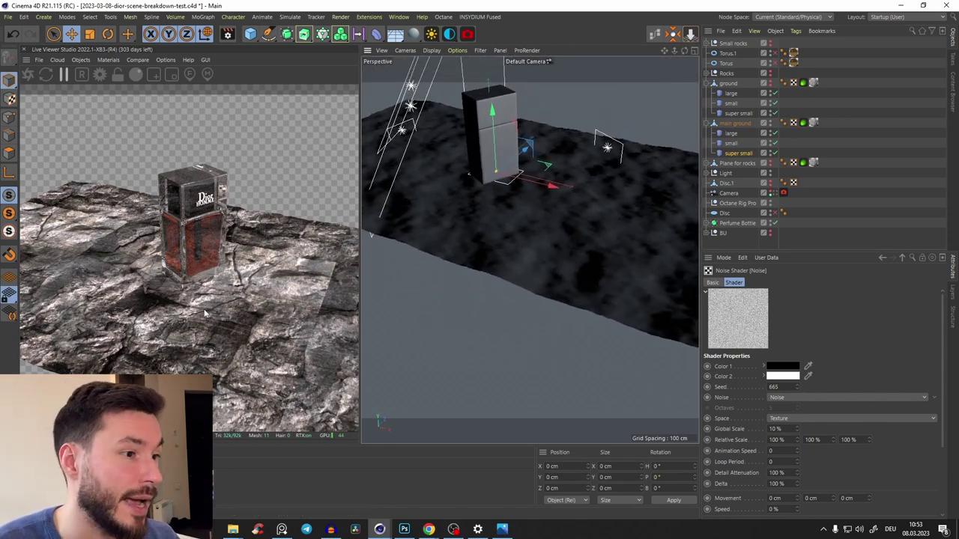
Step: Open the Ground 2 material in the Octane Node Editor and examine its texture, normal and displacement nodes
double_click(150, 479)
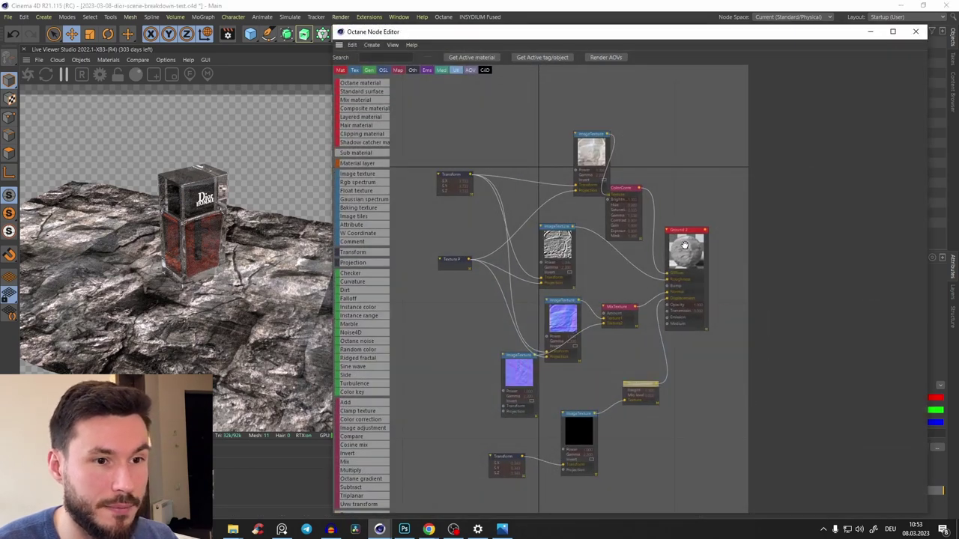
left_click_drag(682, 244, 743, 244)
scroll(662, 237, "down", 4)
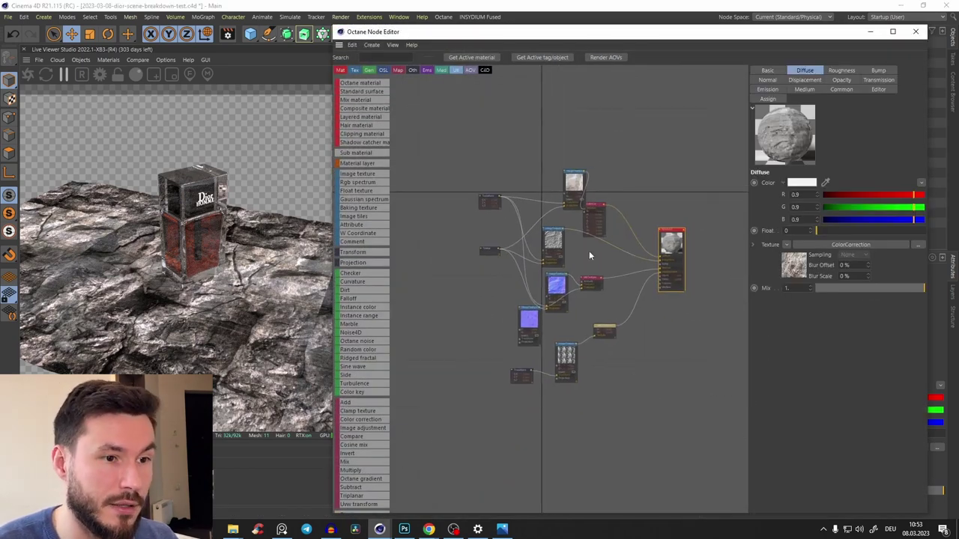
scroll(588, 255, "up", 2)
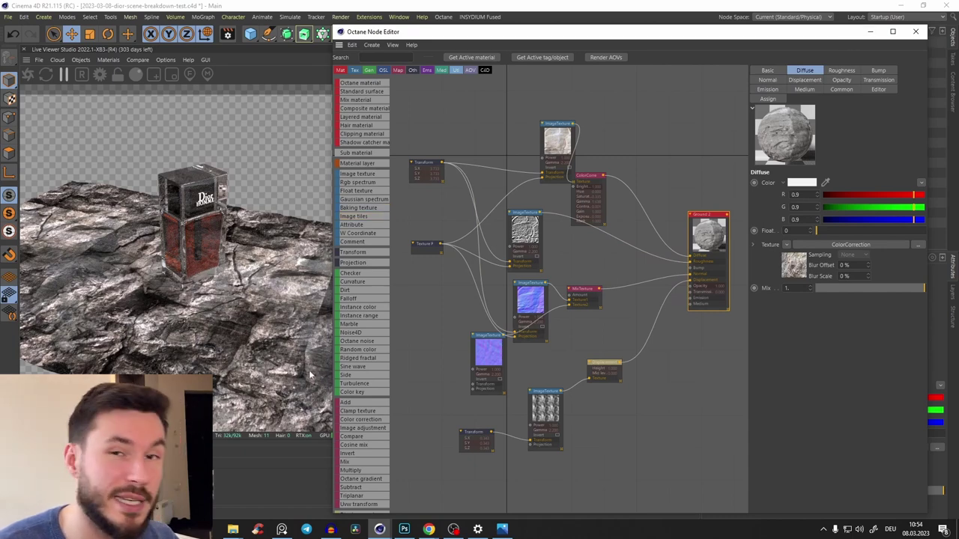
Step: Minimize the Octane Node Editor and view the scene through the scene's Camera object
left_click(870, 31)
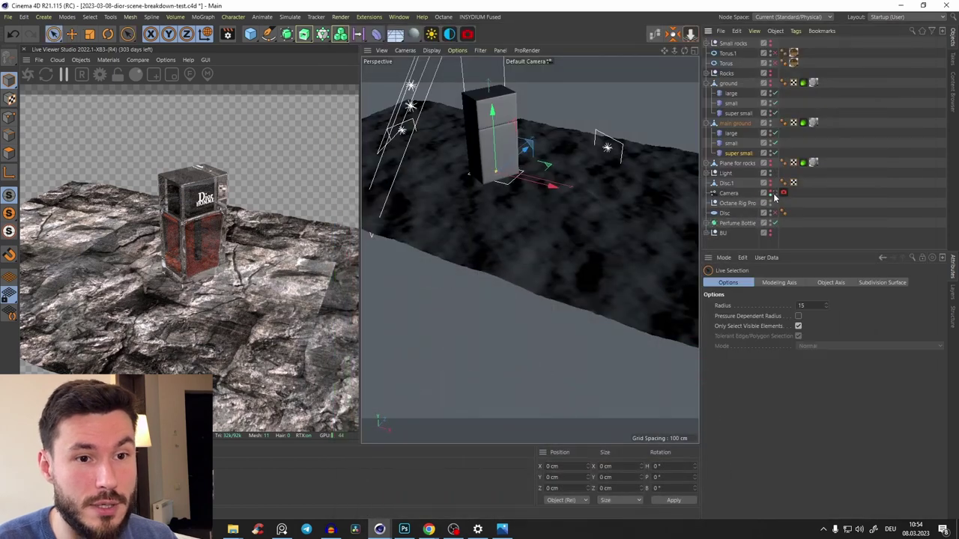
left_click(775, 194)
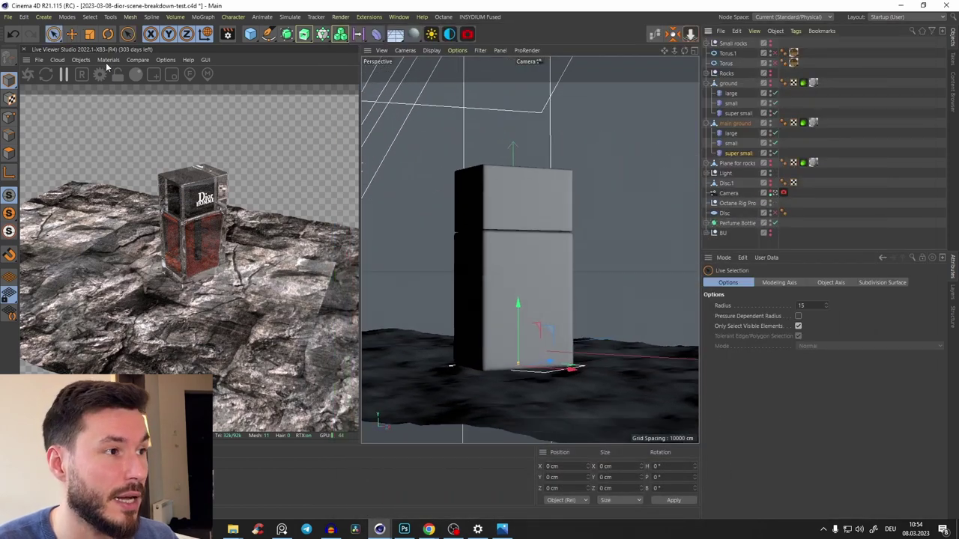
Step: Restart the live render, leave the scene's Camera and look over the ground and bottle from a free elevated view
left_click(28, 74)
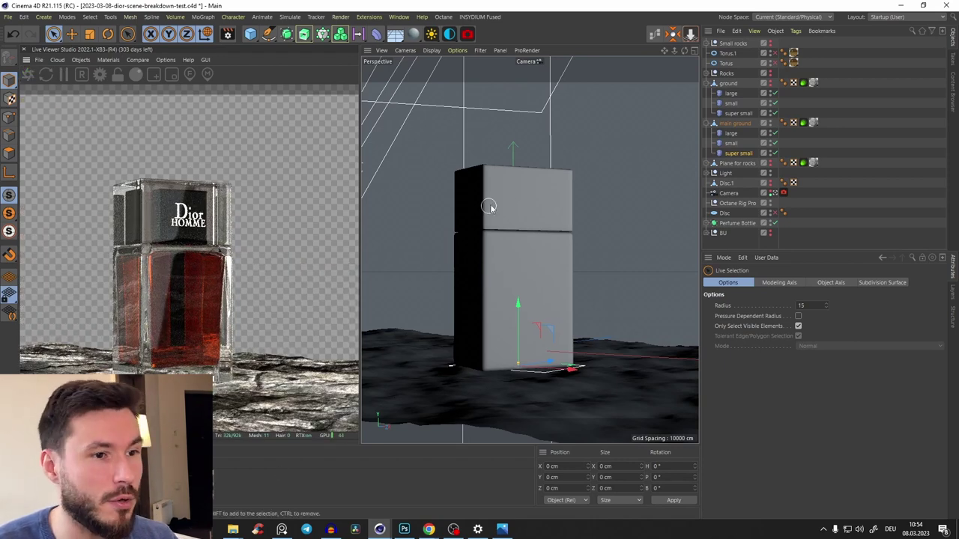
left_click(776, 194)
left_click_drag(550, 262, 513, 284, "alt")
scroll(535, 240, "down", 1)
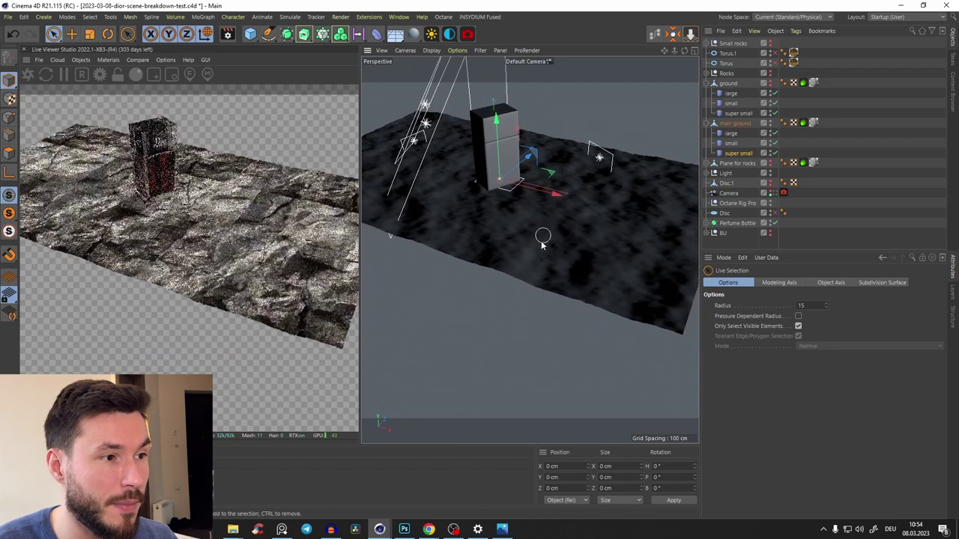
left_click_drag(542, 240, 529, 256, "alt")
Step: Spread out and examine the ground material's color correction, image texture, normal and displacement nodes in the Octane Node Editor
left_click(653, 33)
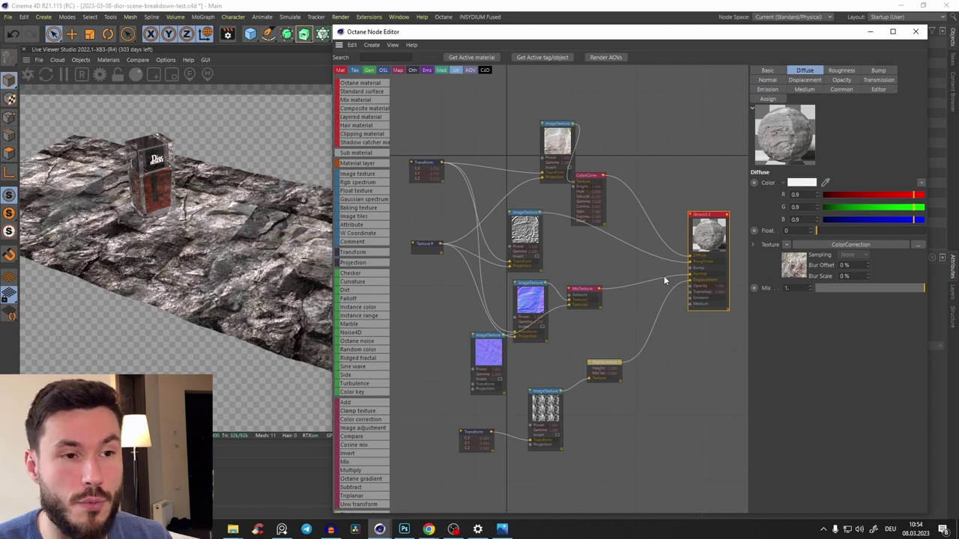
left_click_drag(587, 175, 615, 179)
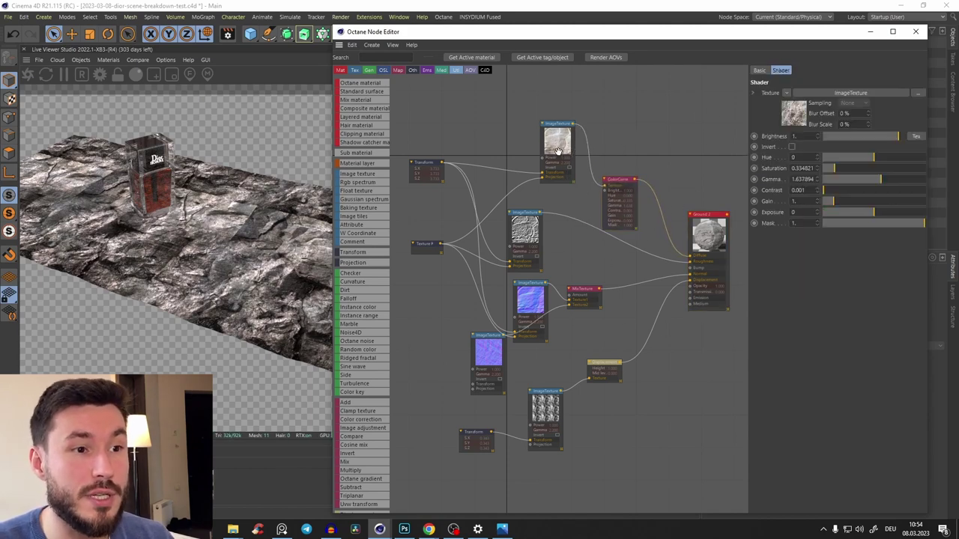
left_click_drag(558, 152, 543, 155)
left_click_drag(523, 231, 529, 215)
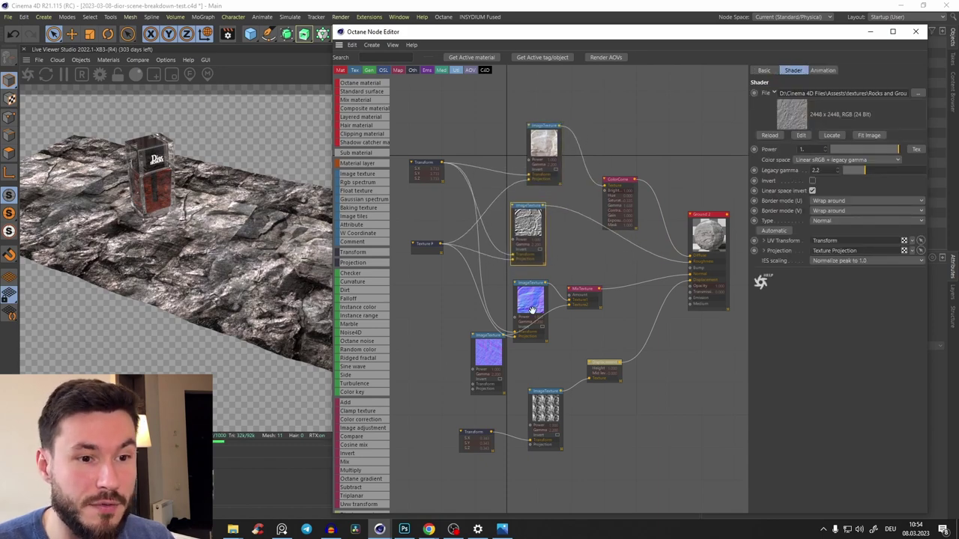
left_click_drag(531, 310, 532, 278)
left_click_drag(553, 408, 563, 363)
left_click_drag(534, 286, 595, 312)
left_click_drag(488, 342, 490, 331)
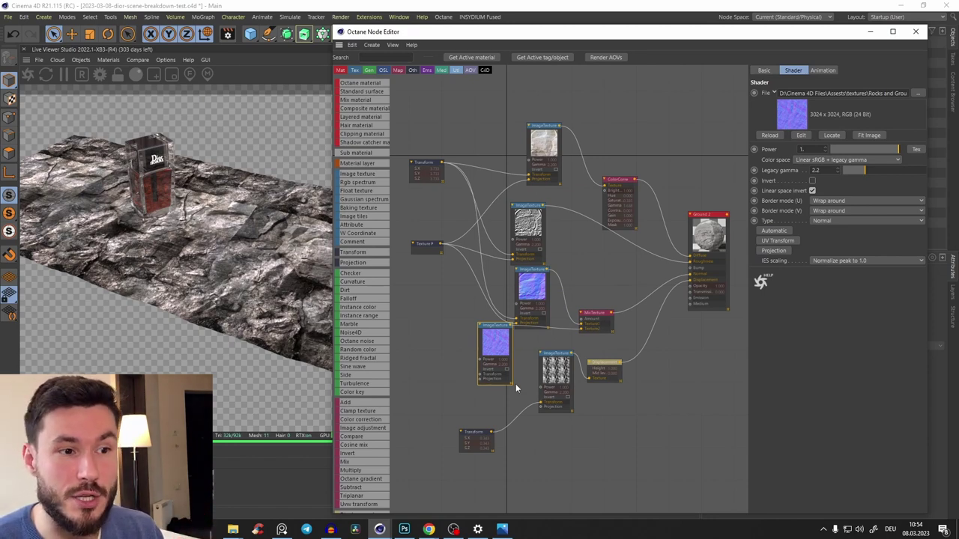
left_click(870, 33)
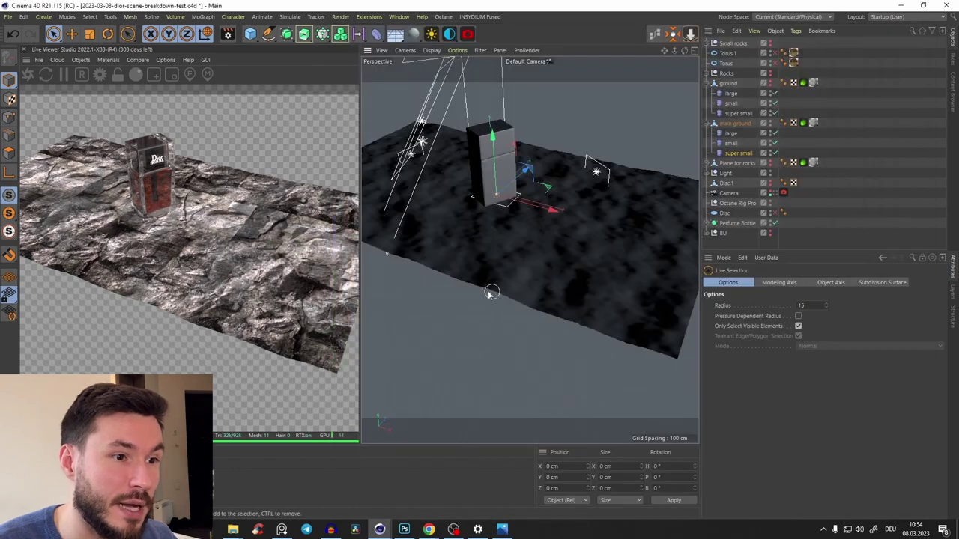
Step: View the rock ground closer around the bottle and examine the ground material's texture projection and transform nodes
middle_click_drag(513, 235, 539, 253, "alt")
right_click_drag(540, 253, 599, 252, "alt")
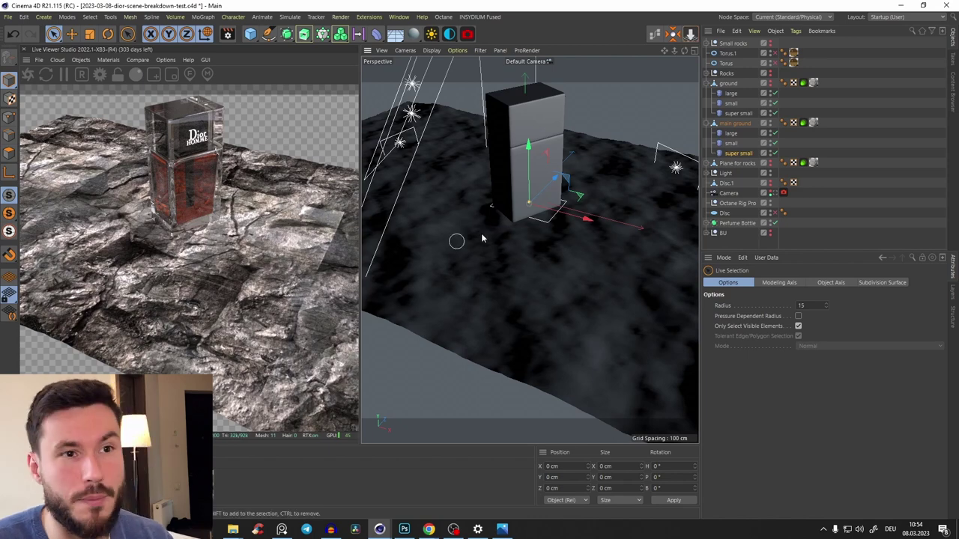
left_click(656, 35)
left_click_drag(422, 244, 392, 255)
left_click_drag(425, 162, 429, 200)
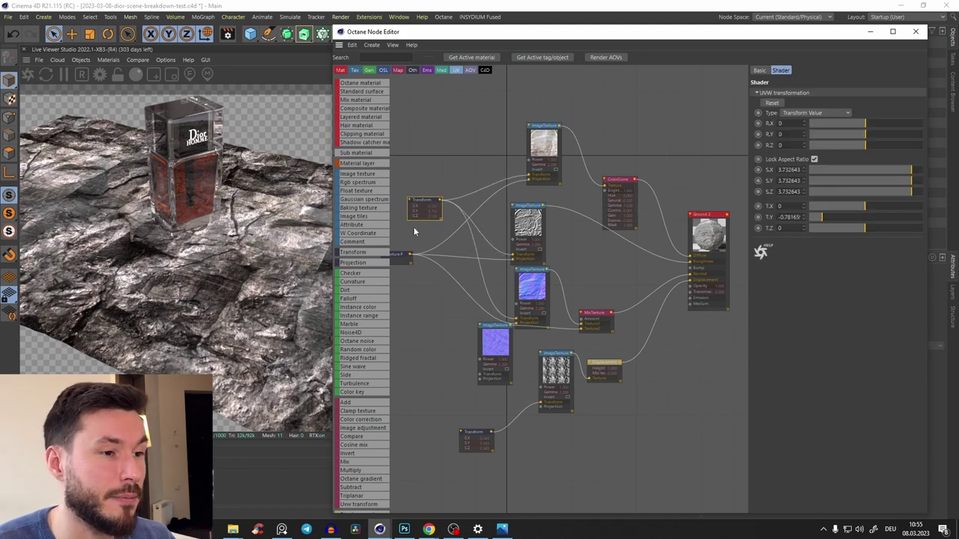
Step: Try a saturation of about 1.22 in the ground texture's color correction and settle on about 0.43
left_click(621, 180)
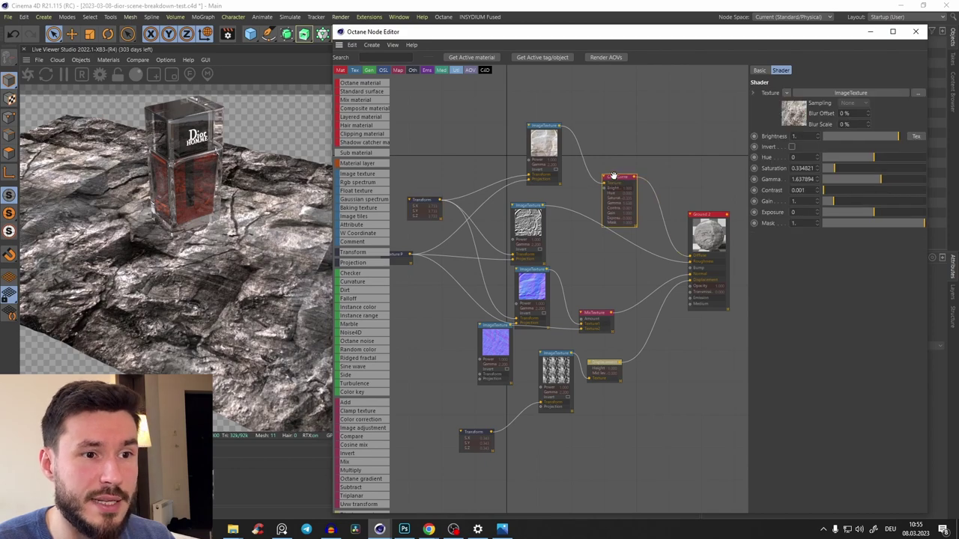
left_click_drag(849, 170, 870, 173)
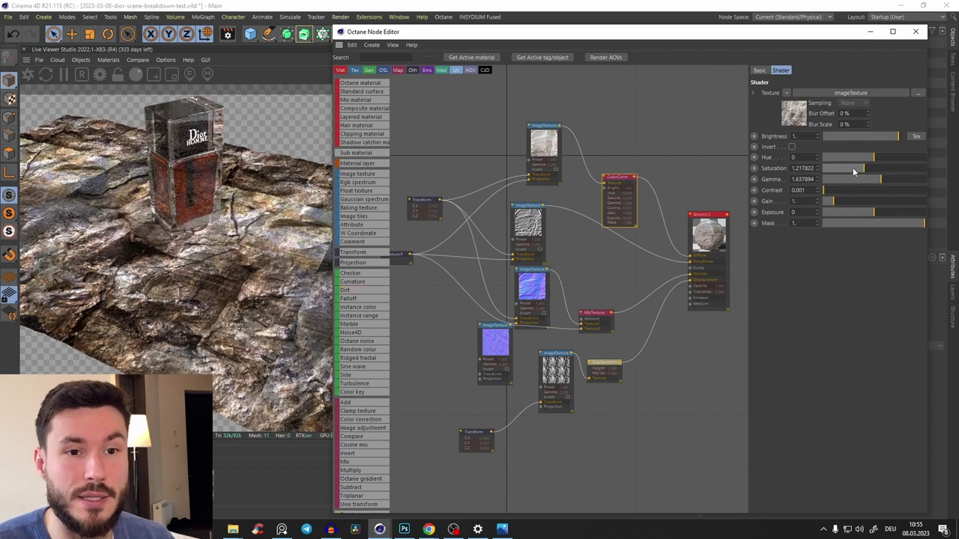
left_click_drag(849, 167, 836, 168)
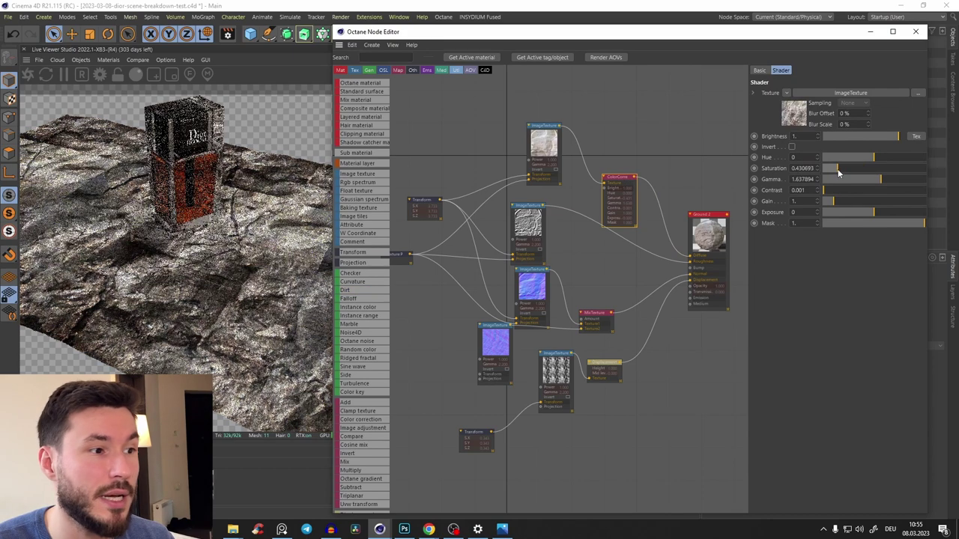
left_click(870, 32)
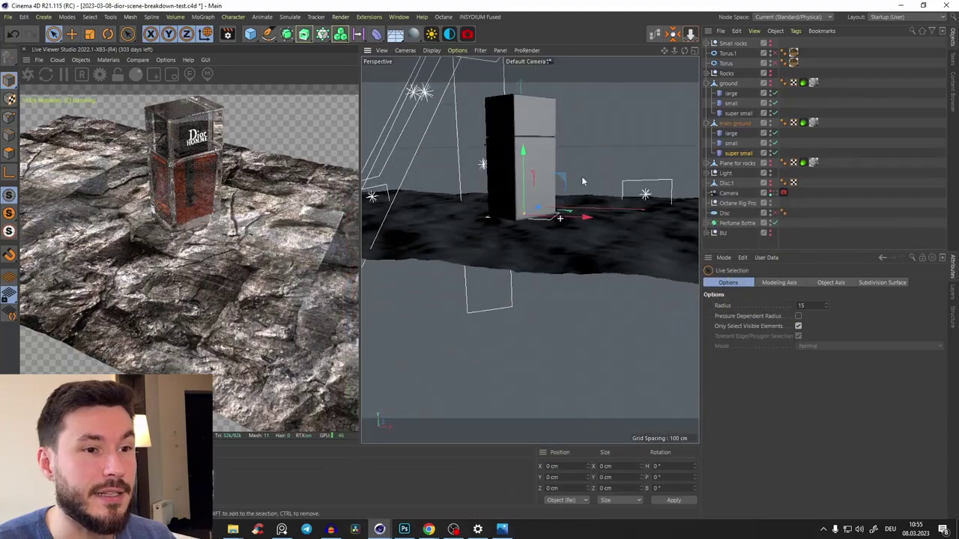
Step: Examine the rendered ground surface around the bottle from several angles and distances
left_click_drag(582, 176, 561, 227, "alt")
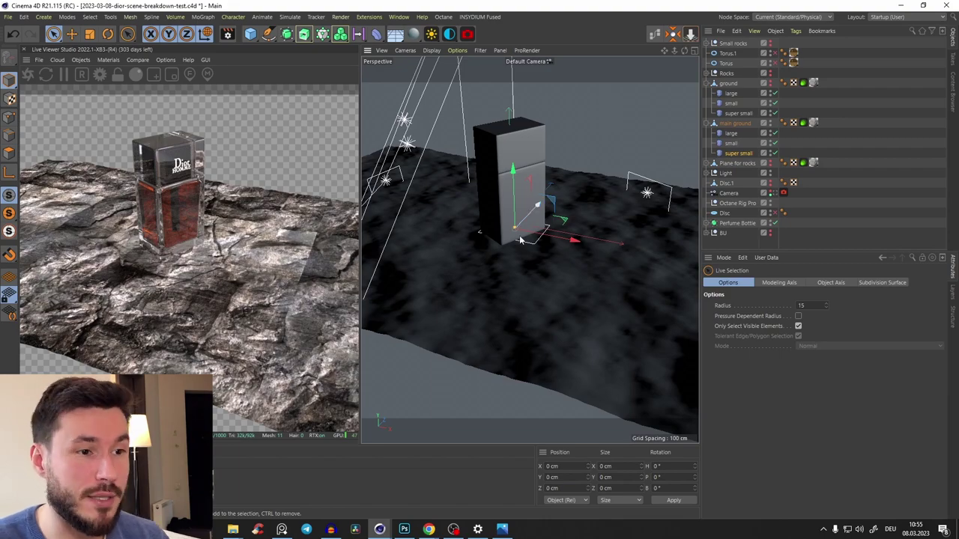
left_click_drag(539, 218, 495, 266, "alt")
scroll(517, 257, "up", 3)
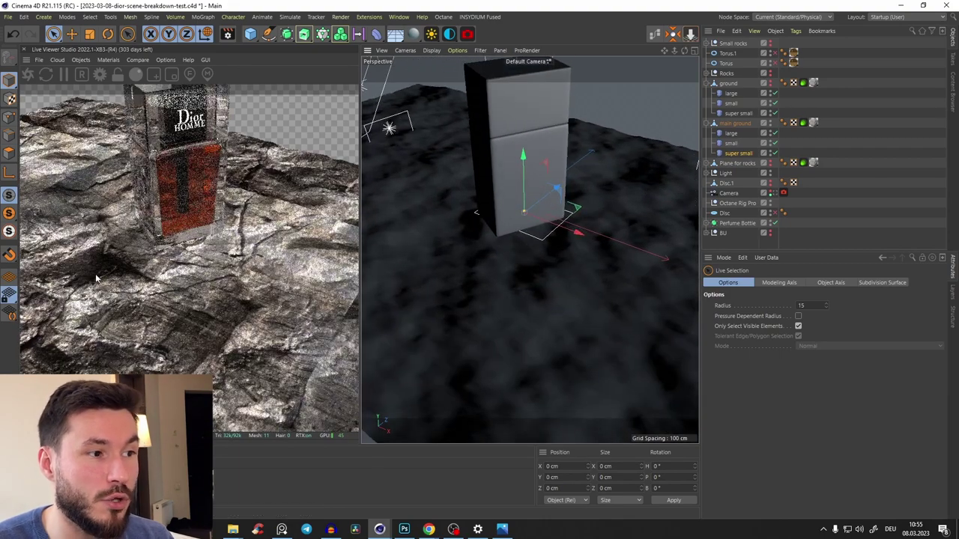
left_click_drag(612, 269, 557, 267, "alt")
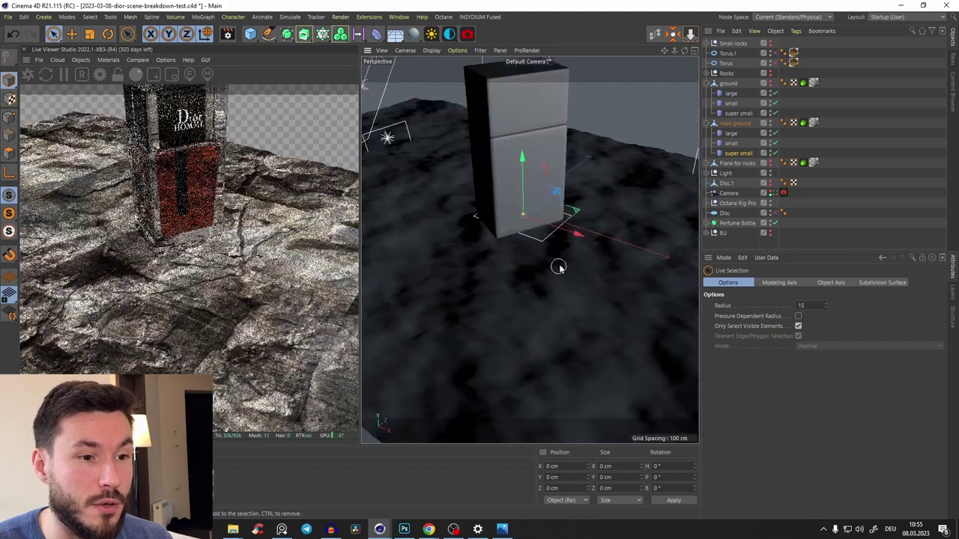
mouse_move(524, 146)
left_mouse_down("alt")
mouse_move(526, 101)
mouse_move(537, 156)
left_mouse_up("alt")
middle_click_drag(538, 156, 526, 215, "alt")
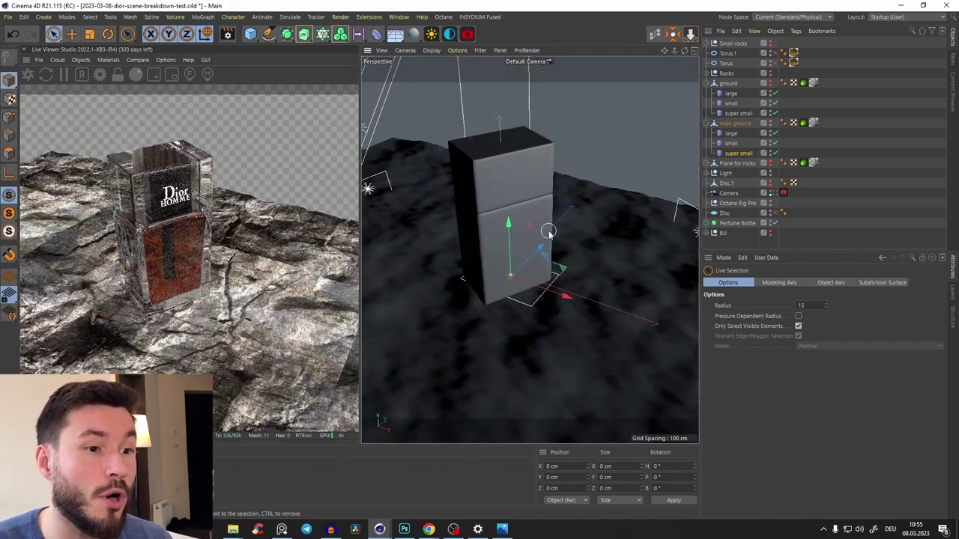
scroll(548, 230, "down", 3)
left_click_drag(549, 228, 566, 180, "alt")
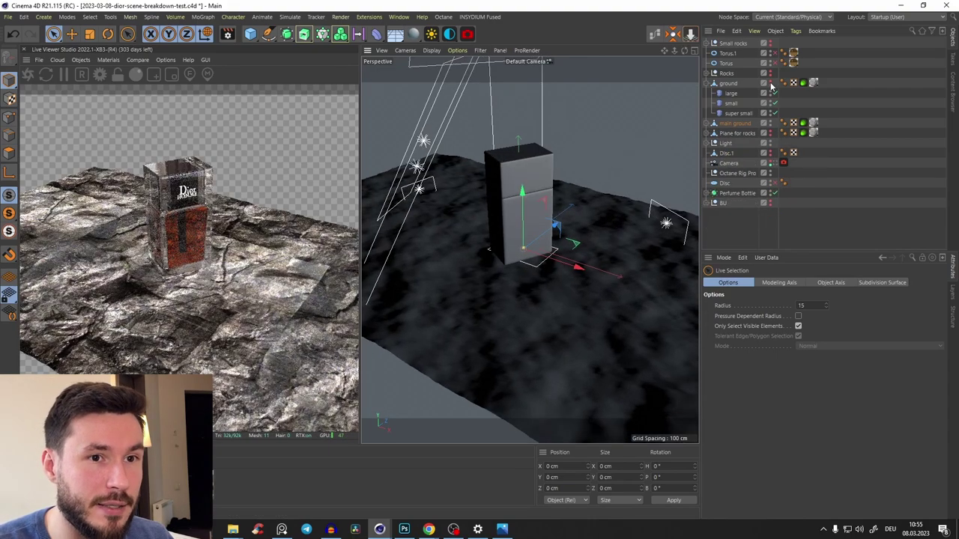
left_click(509, 307)
left_click_drag(590, 264, 536, 266, "alt")
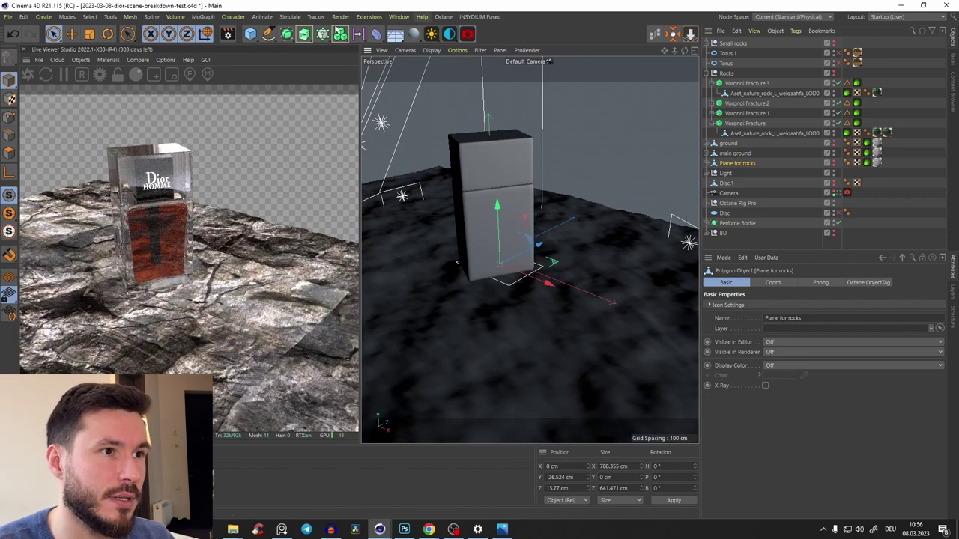
Step: Add a new Octane camera, look through it and show its camera tag settings
left_click(80, 59)
left_click(105, 72)
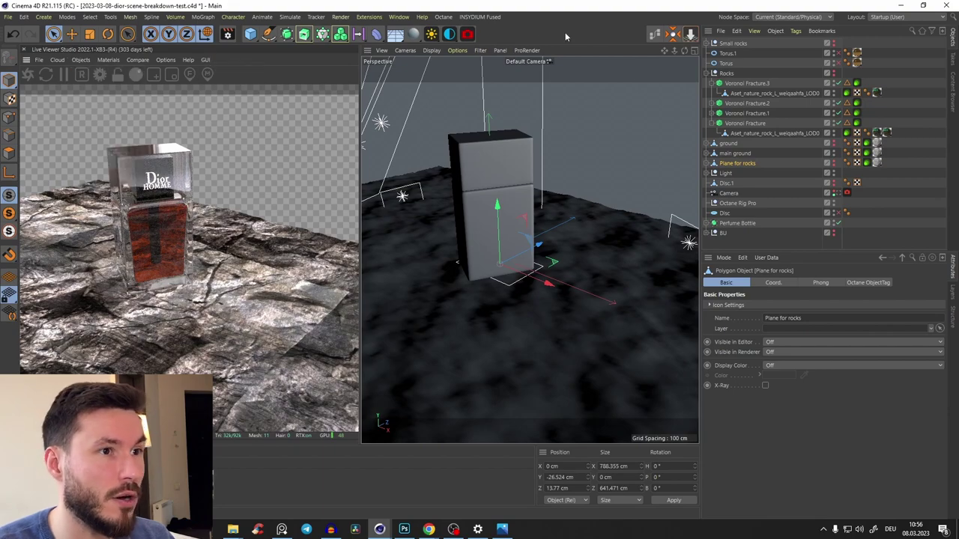
left_click(838, 44)
left_click_drag(500, 216, 580, 254, "alt")
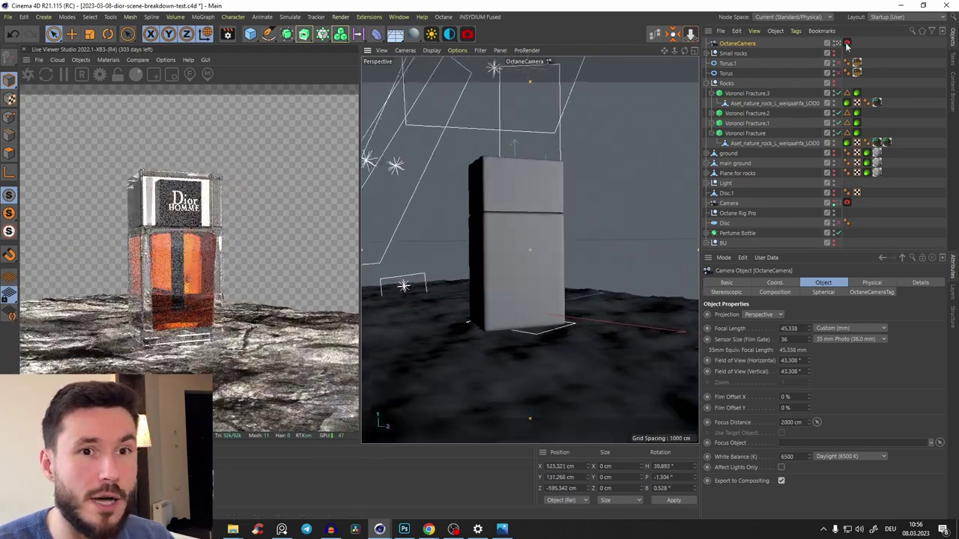
left_click(847, 44)
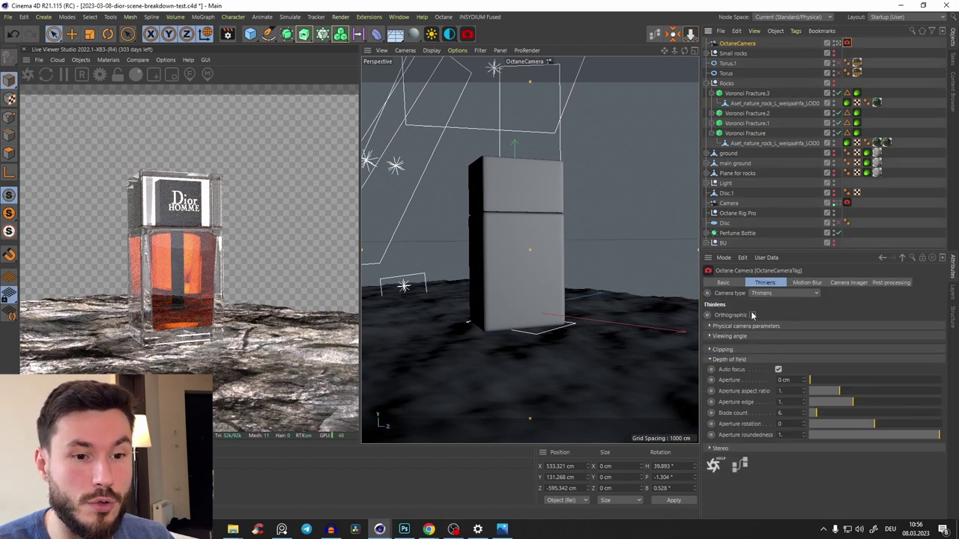
Step: Set the new Octane camera's focal length to 120 mm and reframe the bottle in the view
left_click(731, 43)
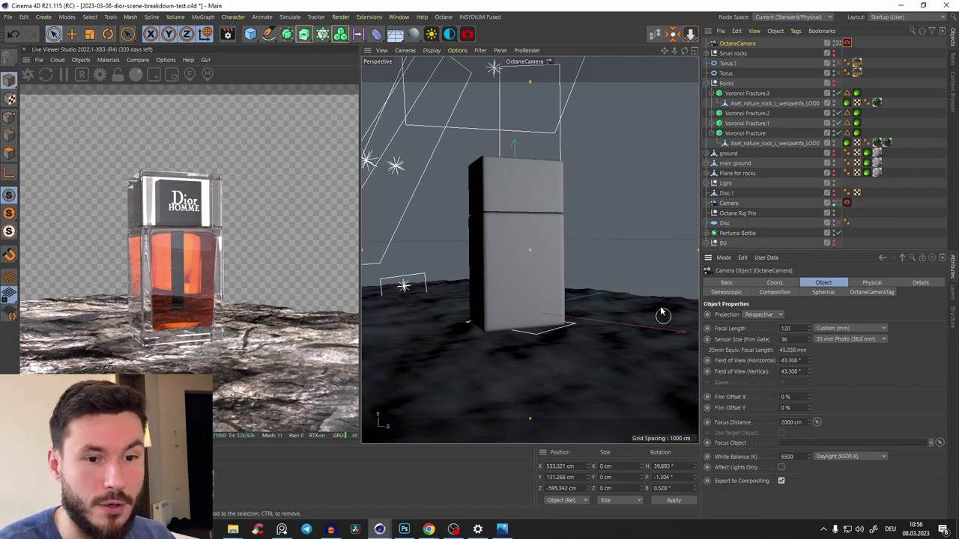
key("Return")
scroll(563, 300, "down", 8)
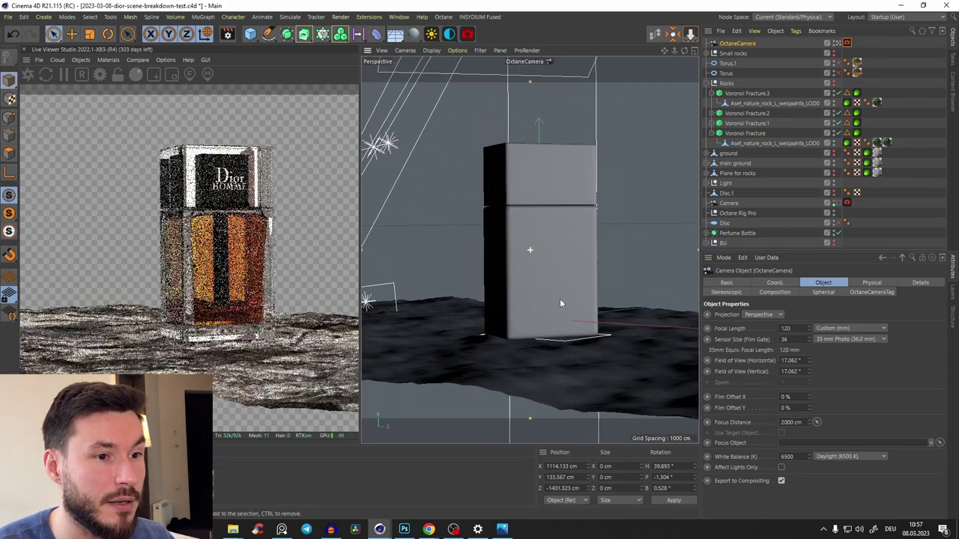
scroll(560, 299, "up", 3)
left_click_drag(560, 300, 582, 268, "alt")
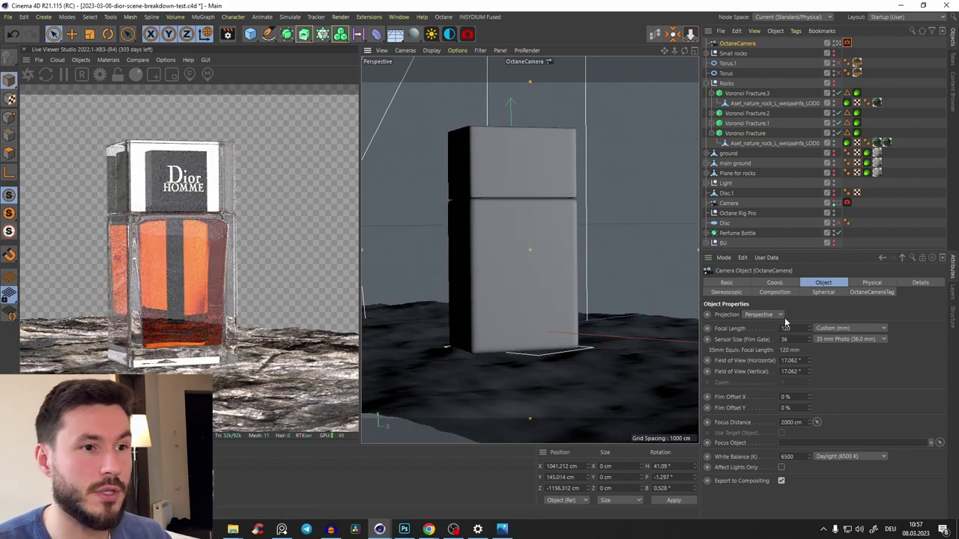
scroll(528, 226, "down", 1)
mouse_move(537, 235)
middle_mouse_down("alt")
mouse_move(528, 225)
mouse_move(547, 250)
middle_mouse_up("alt")
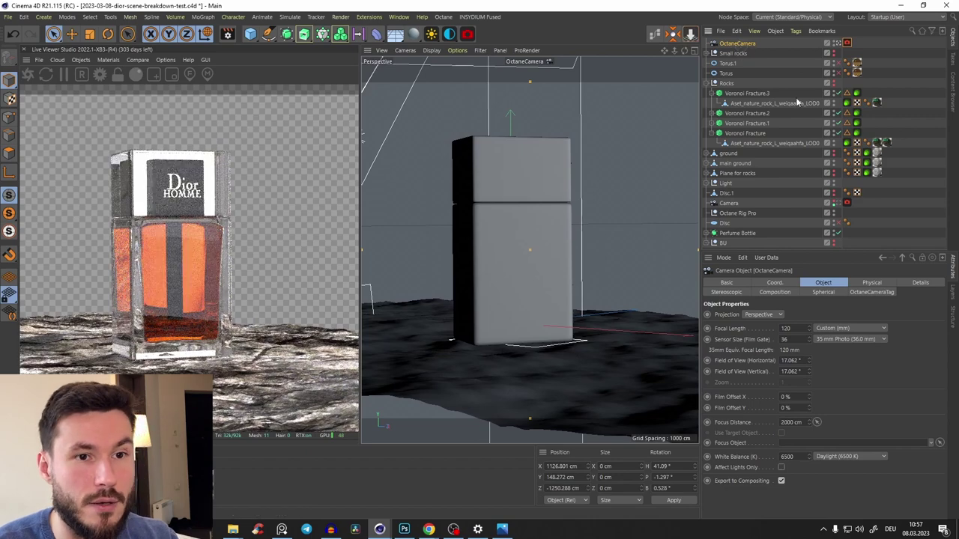
Step: Delete the added Octane camera and return to the view through the scene's Camera
key("Delete")
left_click(838, 193)
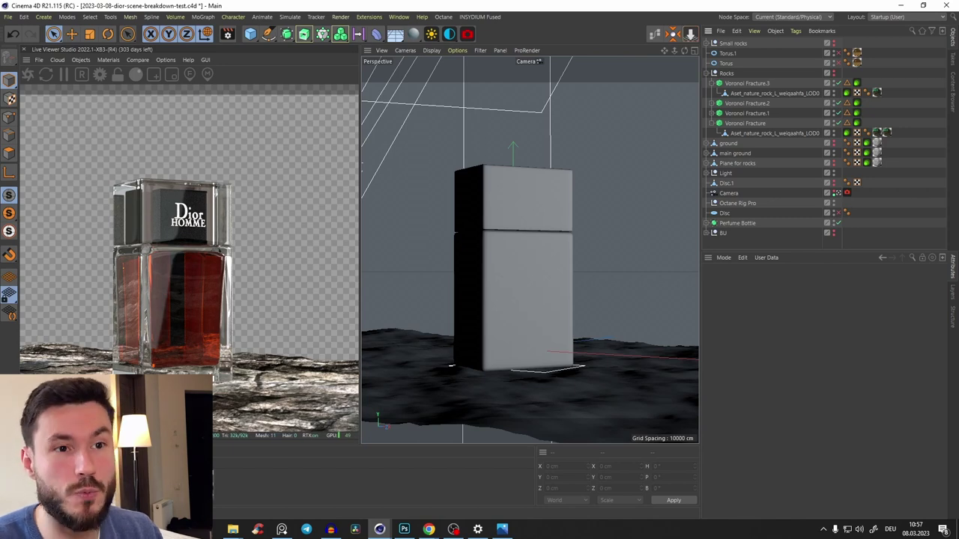
Step: Make the Rocks group visible and hide the Light group's outlines in the viewport
left_click(834, 73)
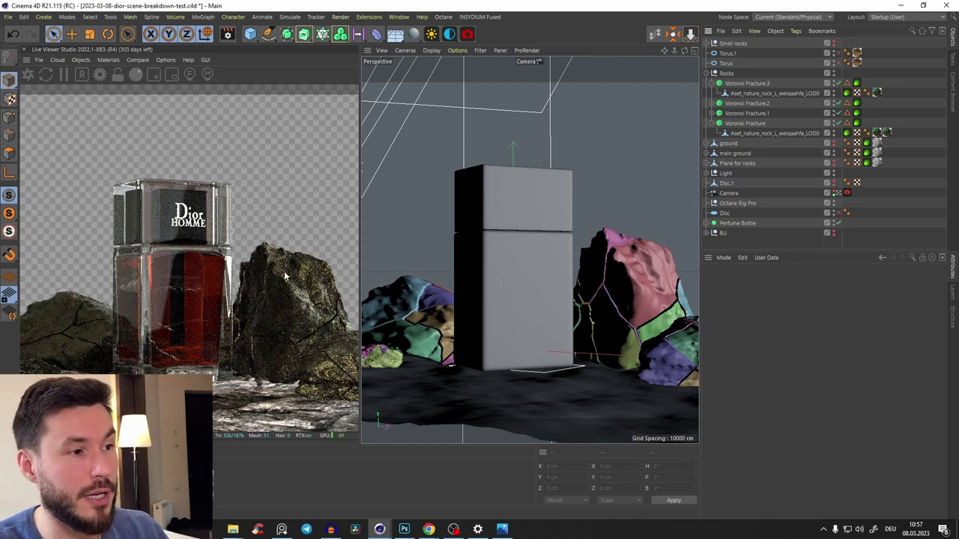
left_click(706, 173)
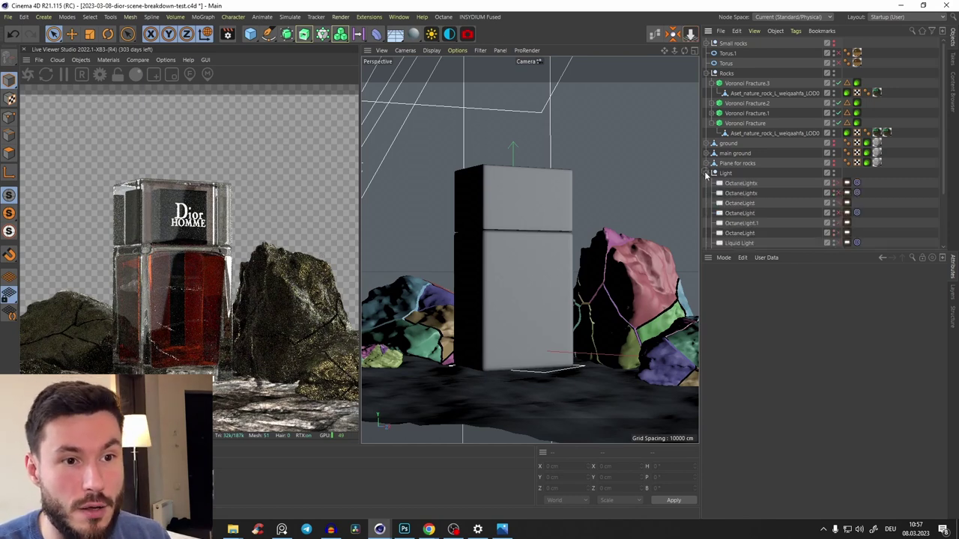
left_click(706, 173)
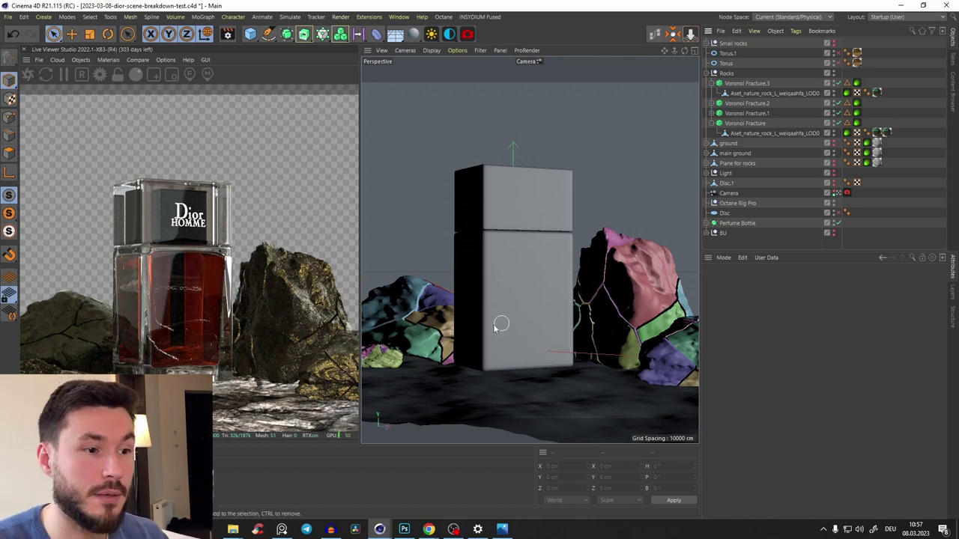
Step: Examine the placement of the fractured rocks around the bottle from above
left_click_drag(496, 328, 531, 373, "alt")
scroll(520, 335, "down", 8)
scroll(559, 262, "up", 8)
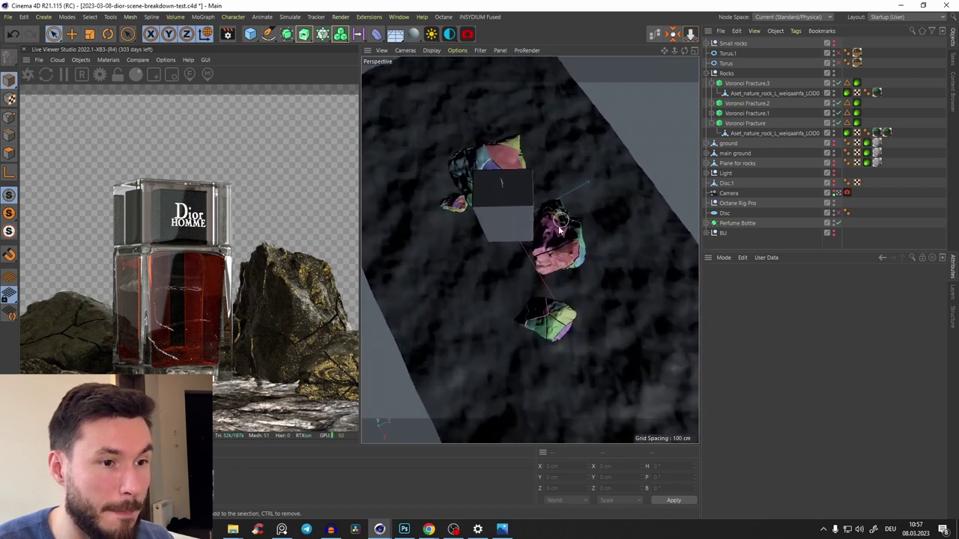
scroll(559, 231, "up", 4)
left_click_drag(570, 272, 582, 277, "alt")
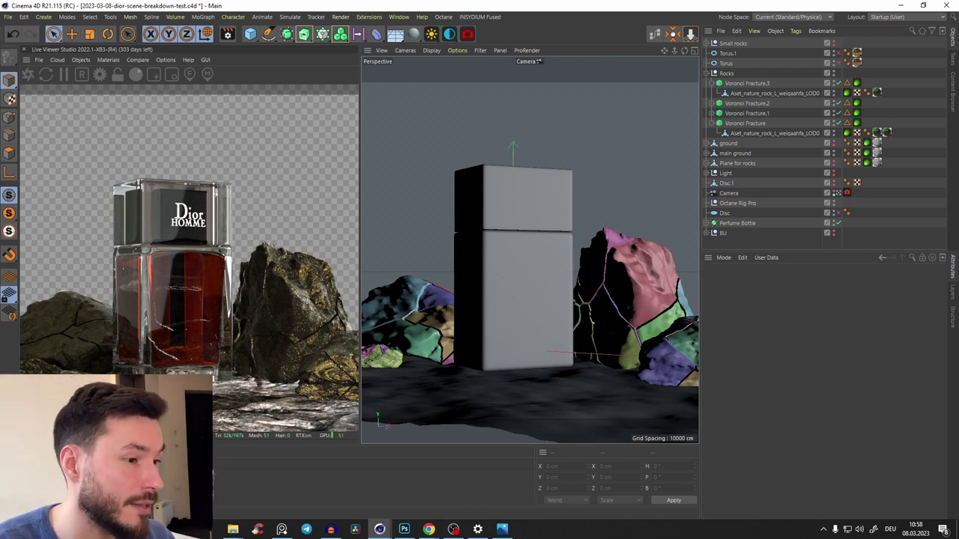
Step: Select the large fractured rock beside the bottle, try moving it across the ground and undo the move
left_click(635, 260)
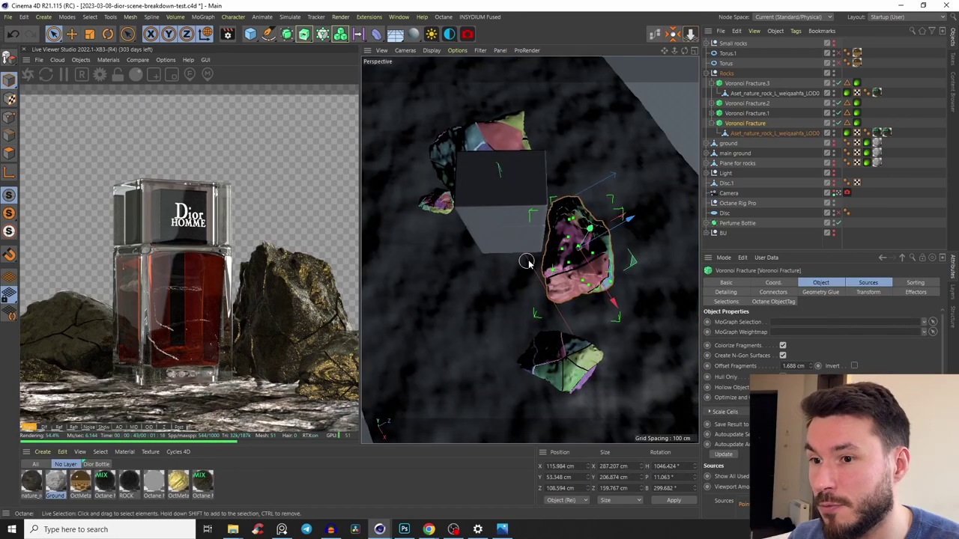
scroll(527, 262, "down", 5)
left_click_drag(608, 276, 452, 365)
key("ctrl+z")
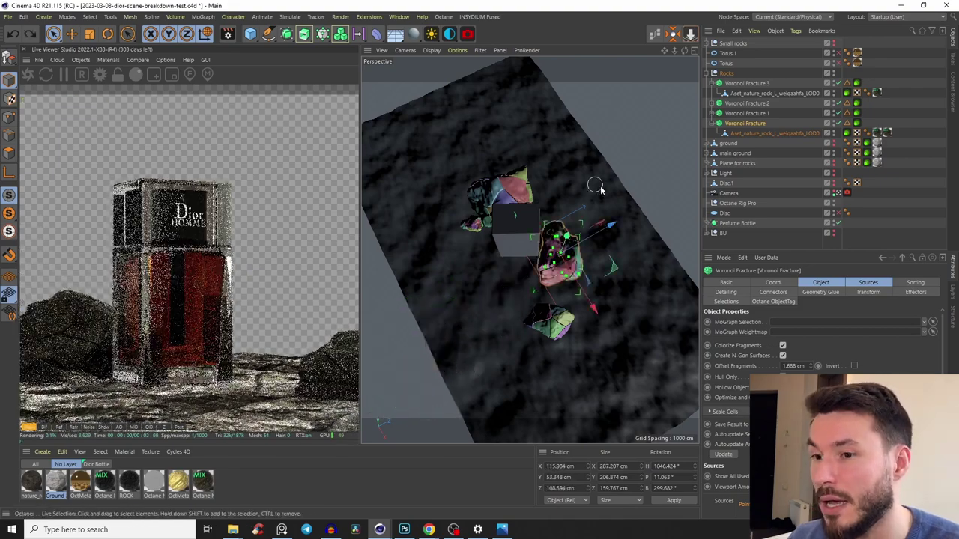
Step: Scale the large fractured rock beside the bottle down uniformly to about 109 × 79 × 61 cm
key("r")
key("t")
left_click_drag(615, 230, 510, 348)
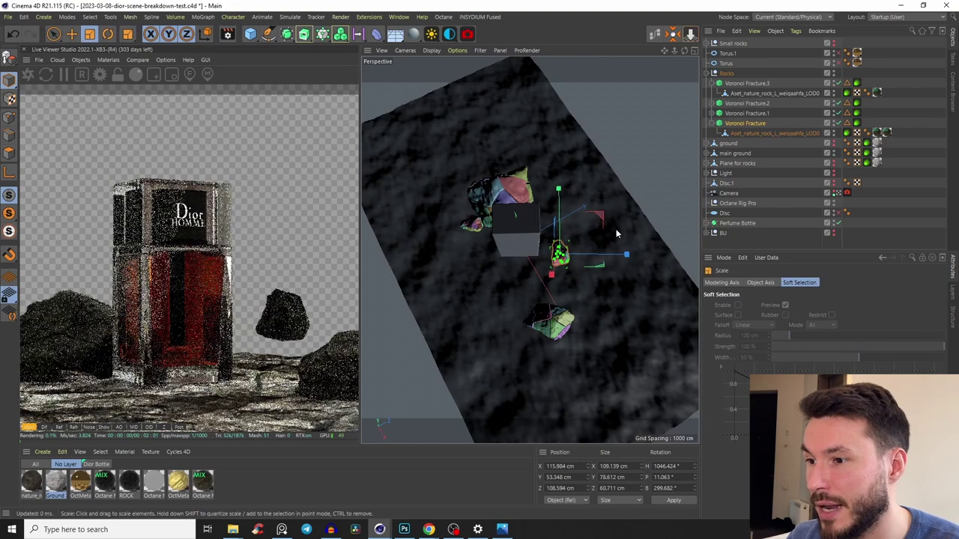
Step: Move the scaled-down fractured rock in front of the bottle and scale it to about 145 × 104 × 81 cm
key("e")
left_click_drag(615, 271, 510, 320)
key("t")
left_click_drag(561, 263, 541, 296)
key("e")
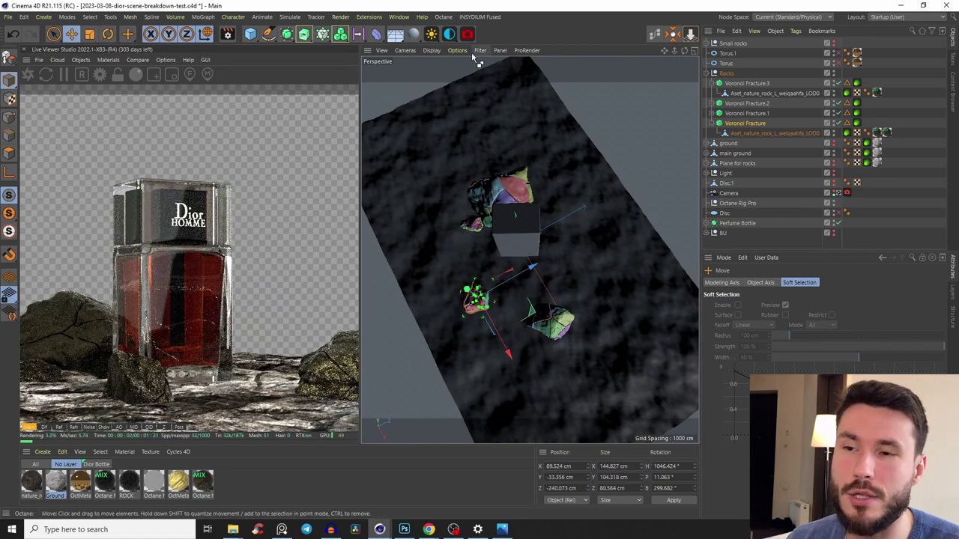
Step: Undo the last moves and scalings of the fractured rock beside the bottle
key("ctrl+z")
key("ctrl+z")
key("ctrl+z")
key("ctrl+z")
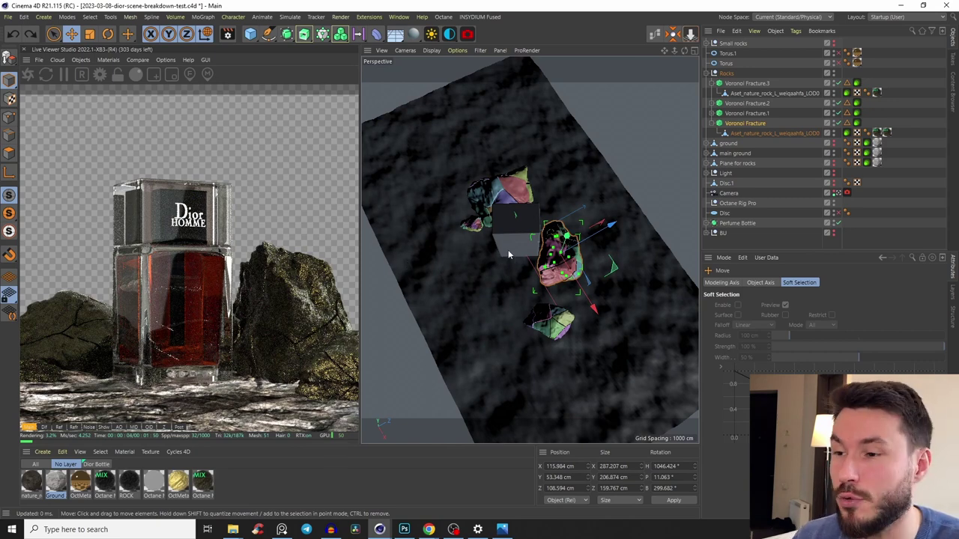
left_click_drag(508, 249, 549, 227, "alt")
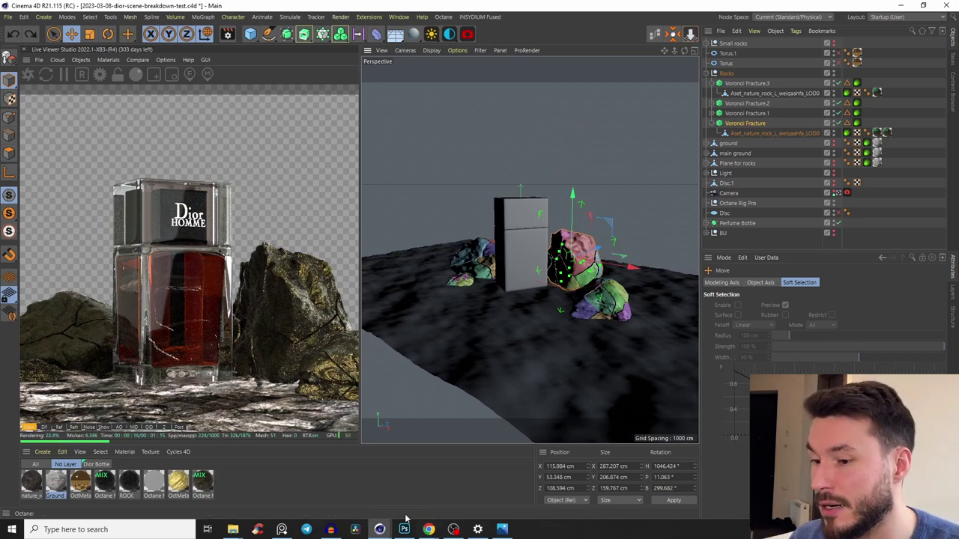
left_click(281, 530)
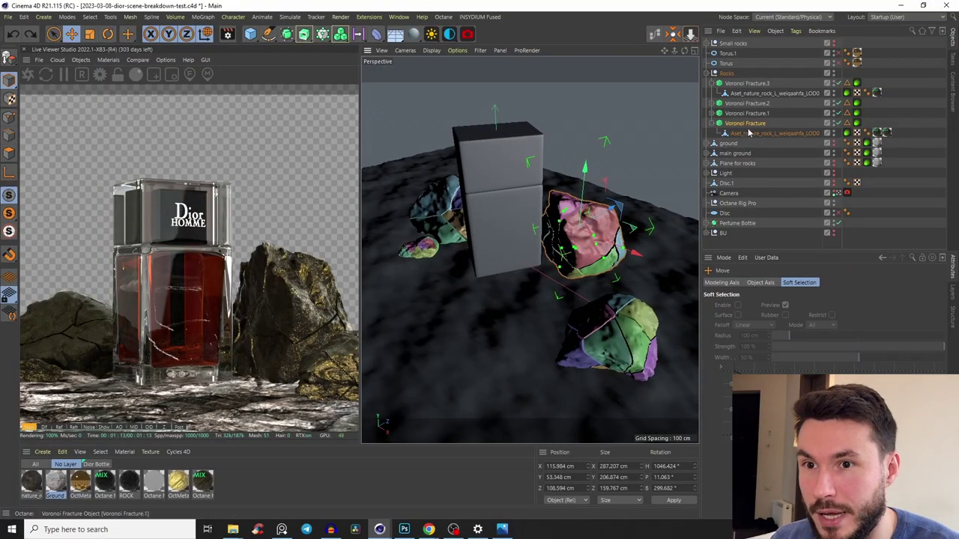
Step: Copy the rock mesh inside the large rock's Voronoi Fracture into a new empty project
left_click(739, 133)
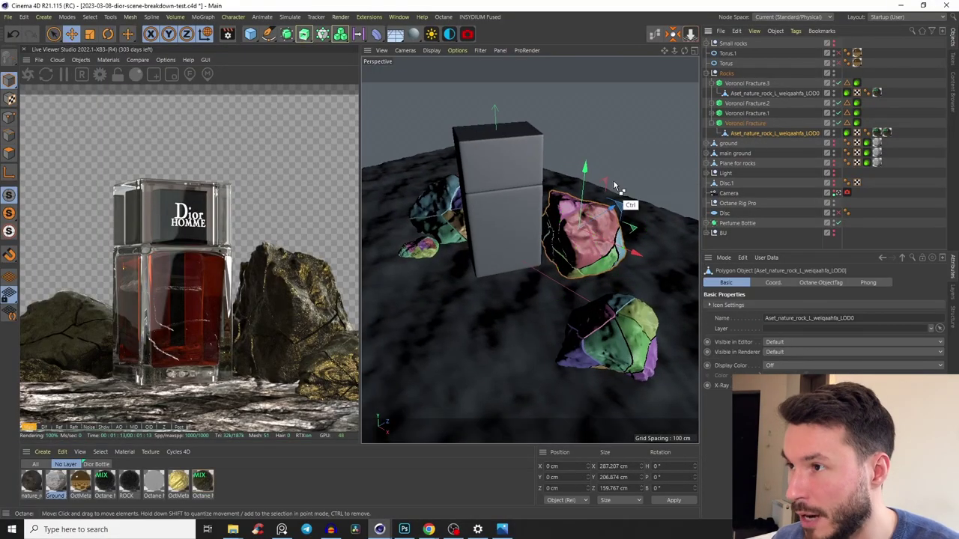
left_click(7, 17)
left_click(33, 28)
key("ctrl+v")
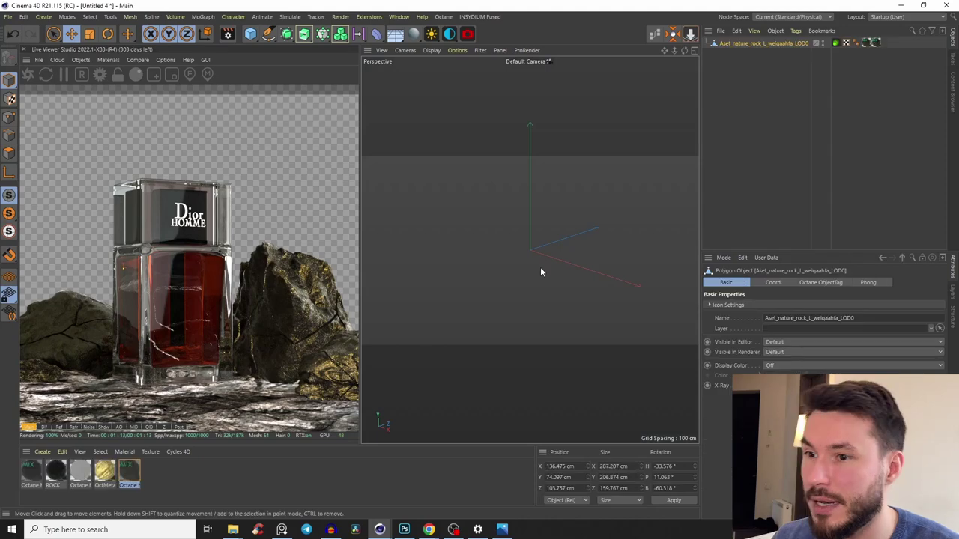
scroll(556, 226, "up", 5)
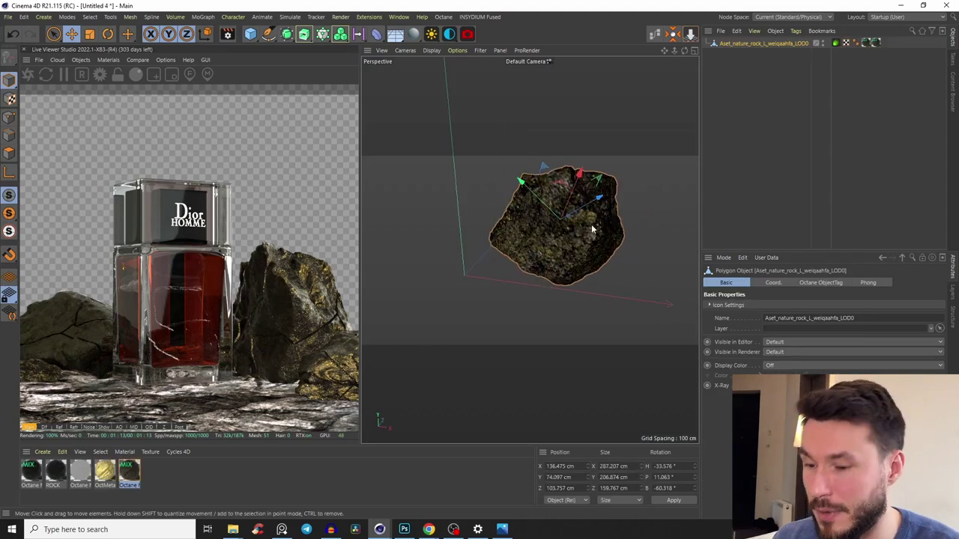
Step: Turn off texture display in the viewport and inspect the bare rock mesh from several sides
key("n")
key("q")
left_click_drag(551, 225, 502, 215, "alt")
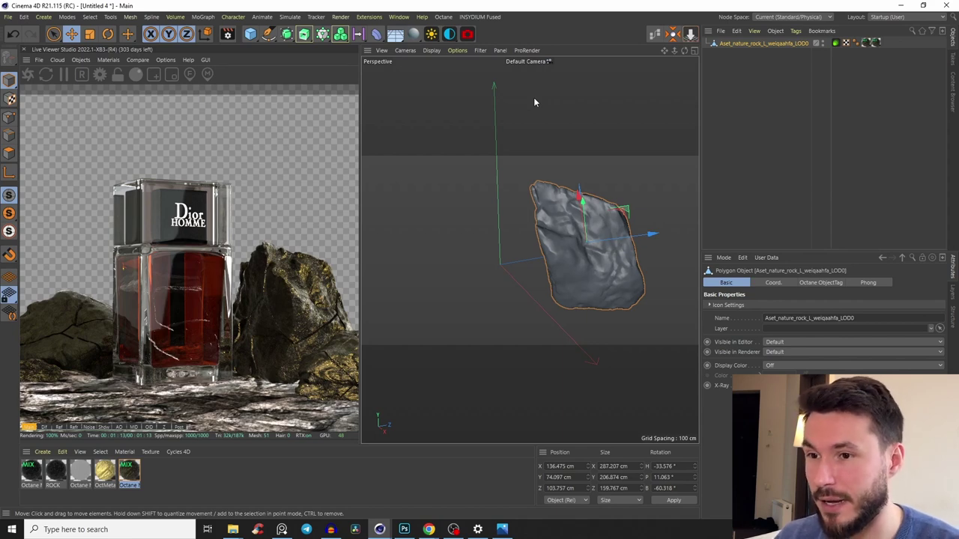
middle_click_drag(557, 257, 559, 267, "alt")
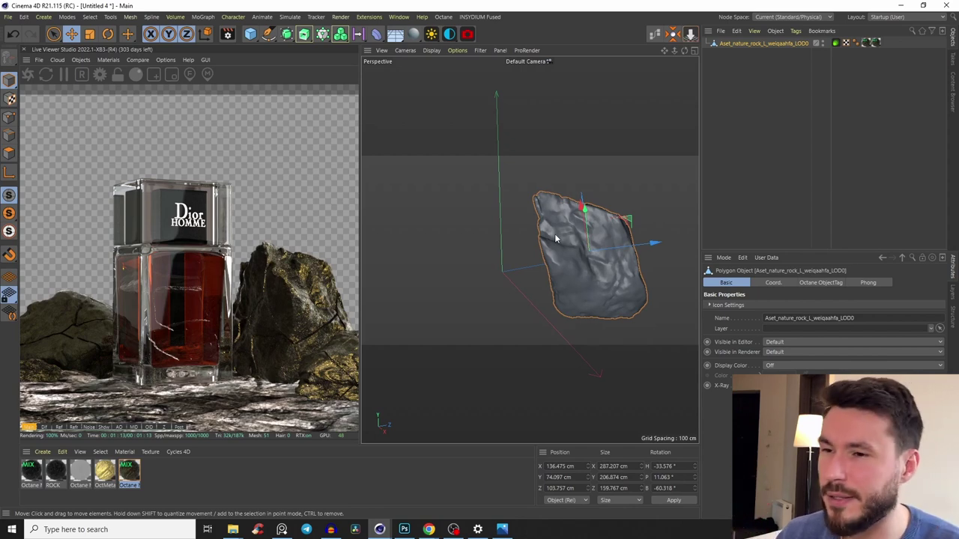
left_click_drag(545, 257, 571, 262, "alt")
scroll(535, 258, "down", 3)
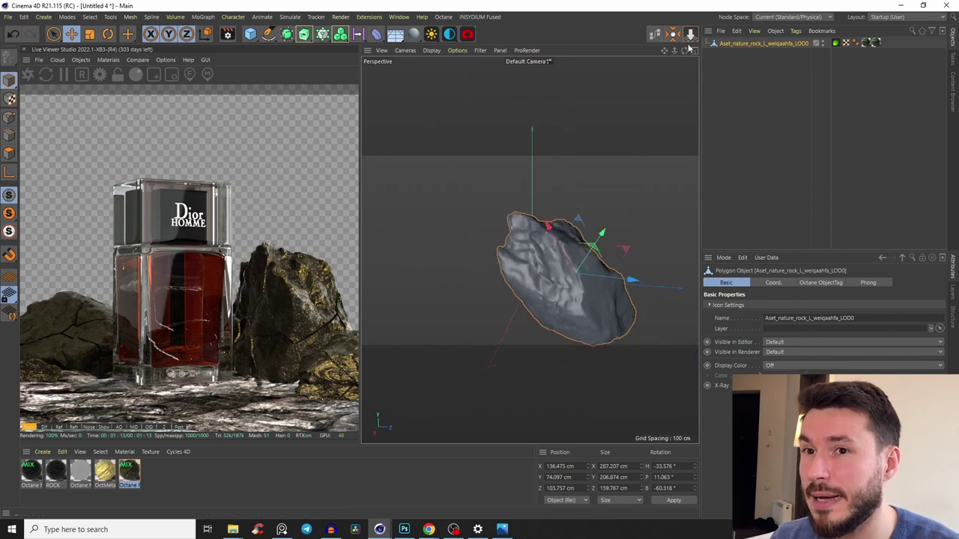
Step: Add a Voronoi Fracture object as the parent of the rock mesh and select it
left_click_drag(326, 37, 342, 4)
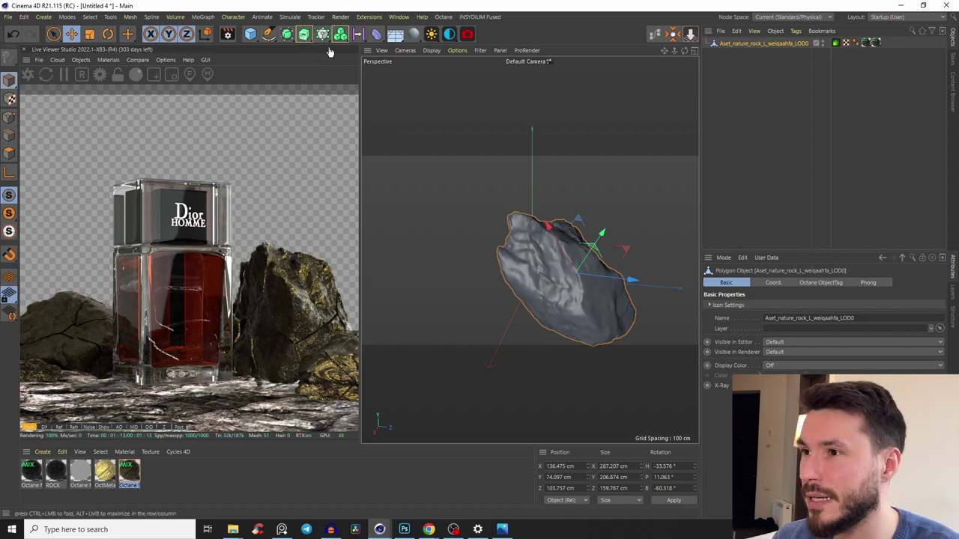
left_click_drag(322, 34, 368, 68)
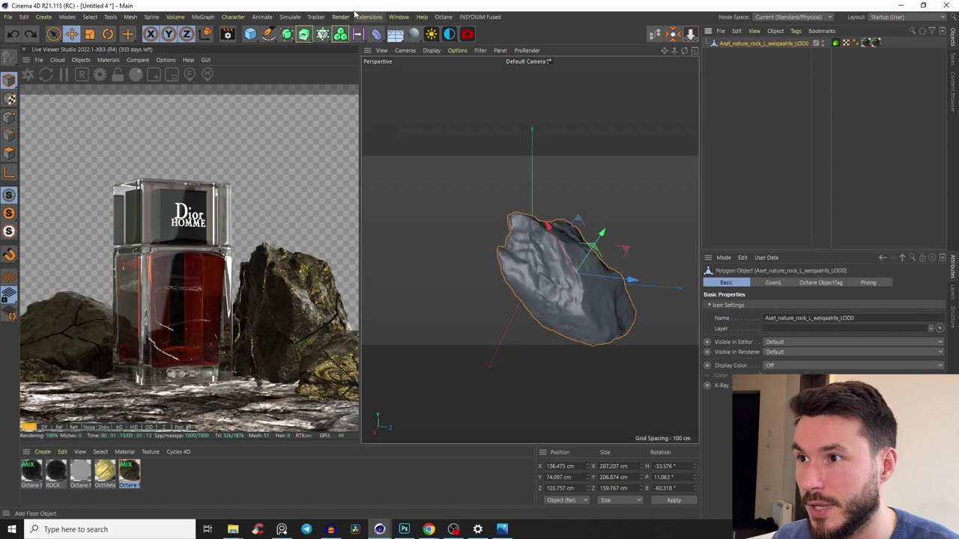
left_click_drag(341, 34, 368, 66)
left_click(742, 68)
left_click_drag(615, 243, 561, 180, "alt")
left_click(539, 217)
left_click(685, 66)
left_click(721, 45)
Step: Set the point amount of the fracture's Point Generator source to 42 and check the fragments
left_click(844, 283)
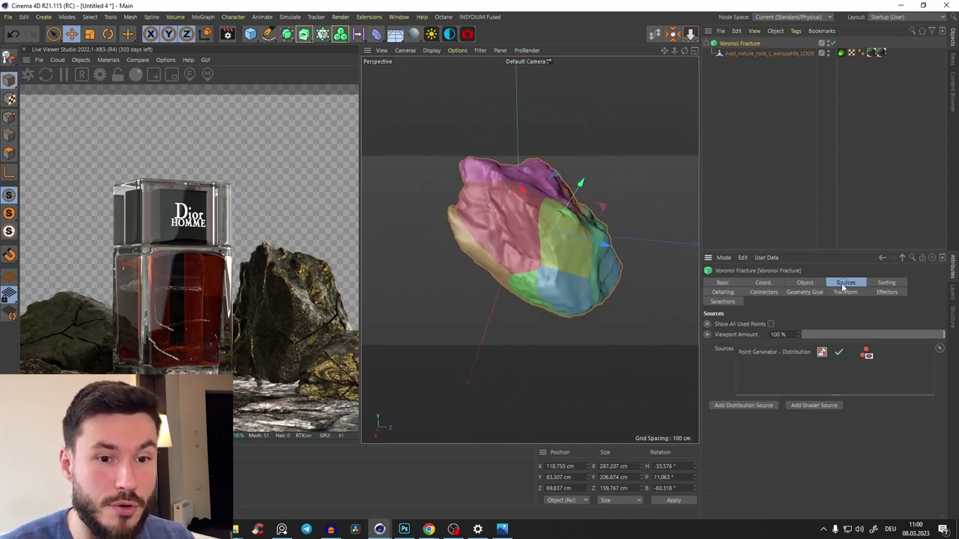
left_click(795, 355)
left_click_drag(575, 241, 556, 229, "alt")
scroll(555, 229, "up", 3)
scroll(559, 262, "down", 4)
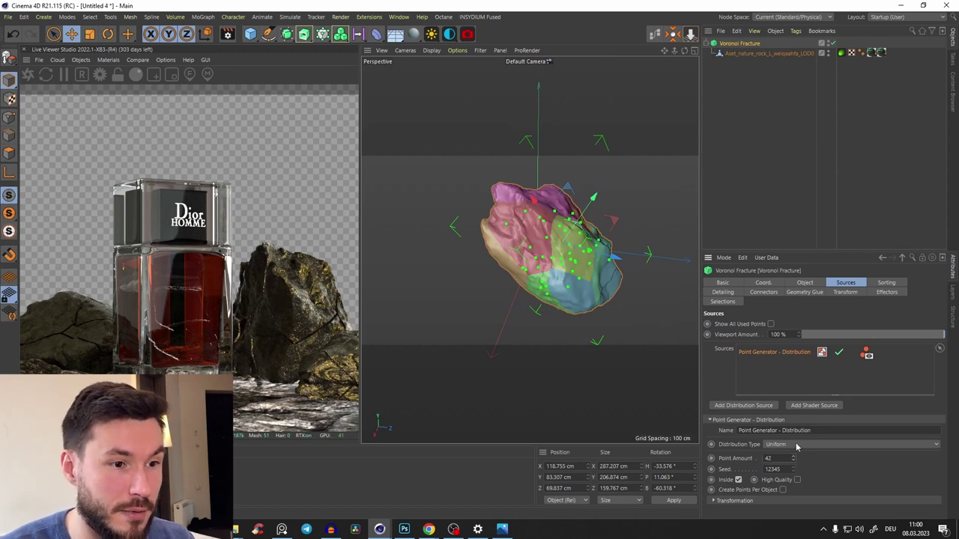
left_click_drag(591, 225, 541, 284, "alt")
scroll(585, 254, "up", 3)
Step: Set the Voronoi Fracture's Offset Fragments to 0.6 cm and inspect the cracks around the rock
left_click(805, 282)
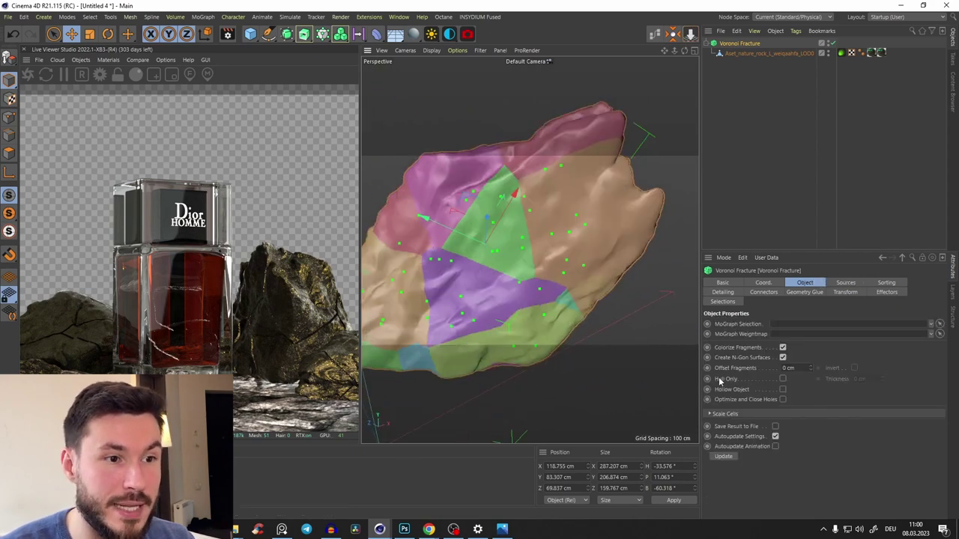
left_click_drag(812, 373, 812, 366)
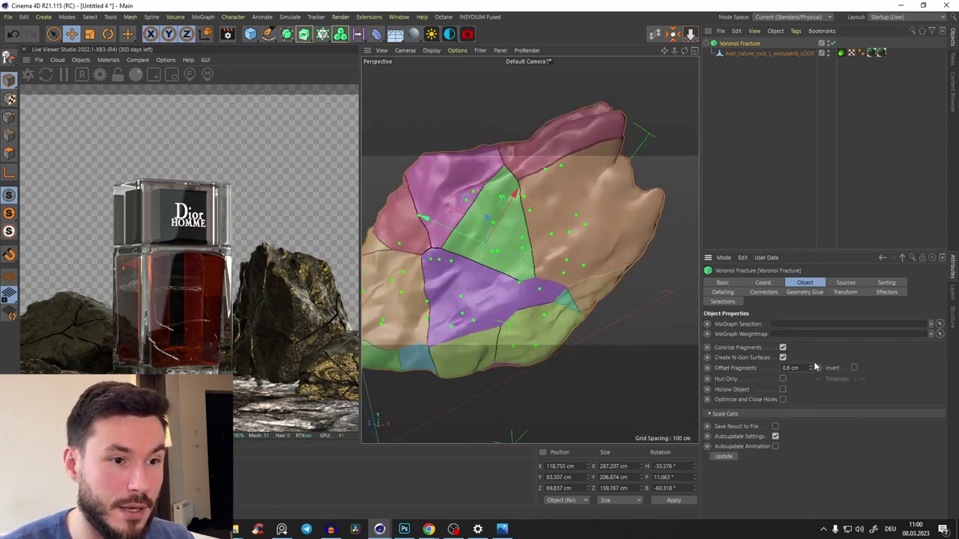
left_click_drag(595, 315, 527, 362, "alt")
left_click(811, 370)
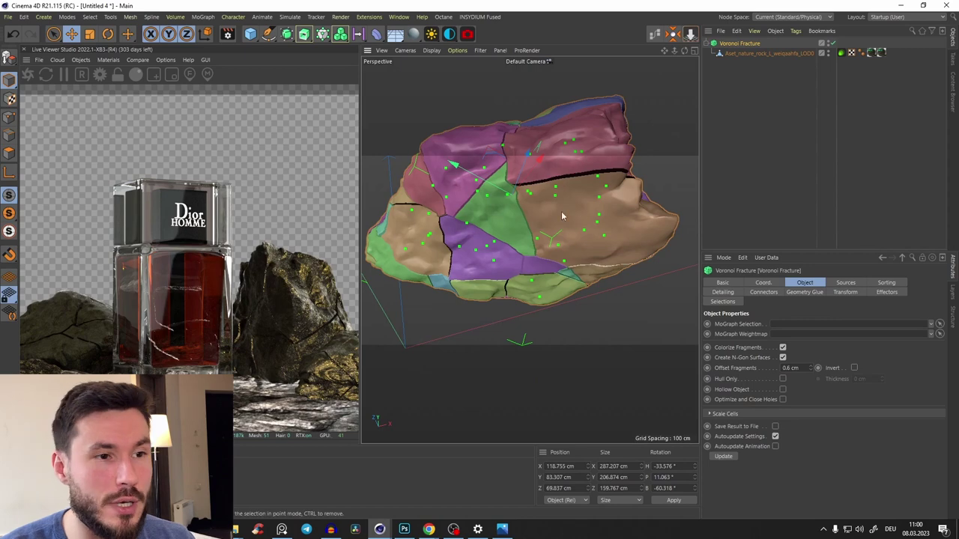
middle_click_drag(563, 215, 585, 296, "alt")
left_click_drag(588, 296, 537, 251, "alt")
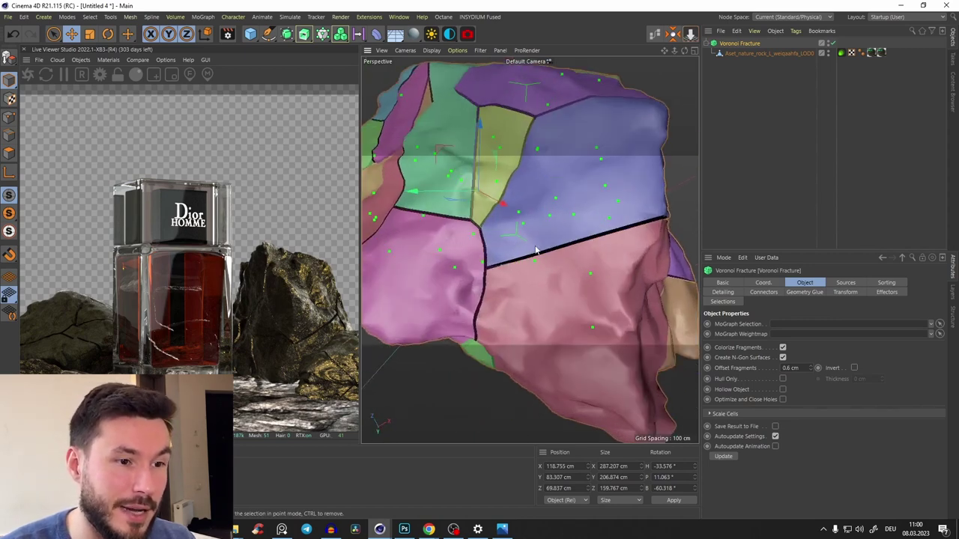
scroll(560, 271, "down", 5)
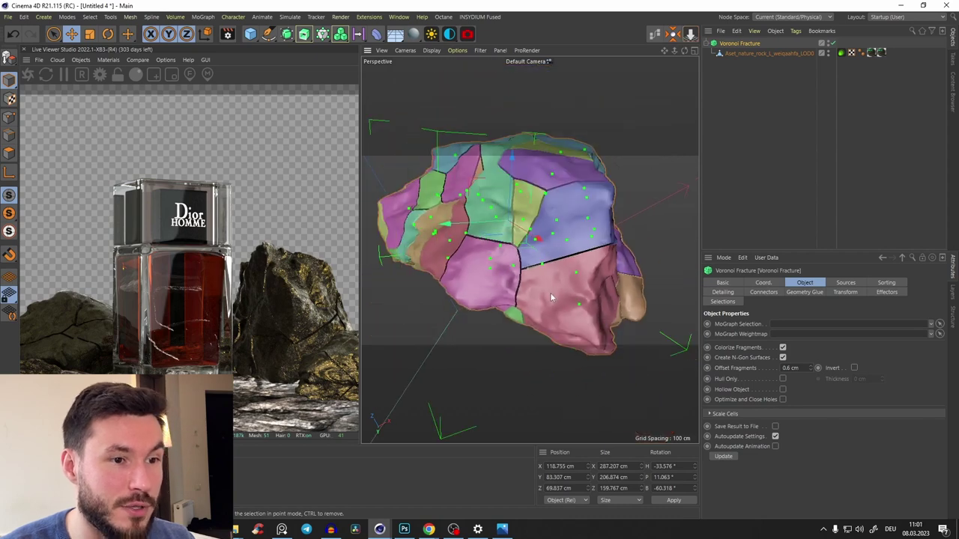
left_click_drag(554, 289, 539, 208, "alt")
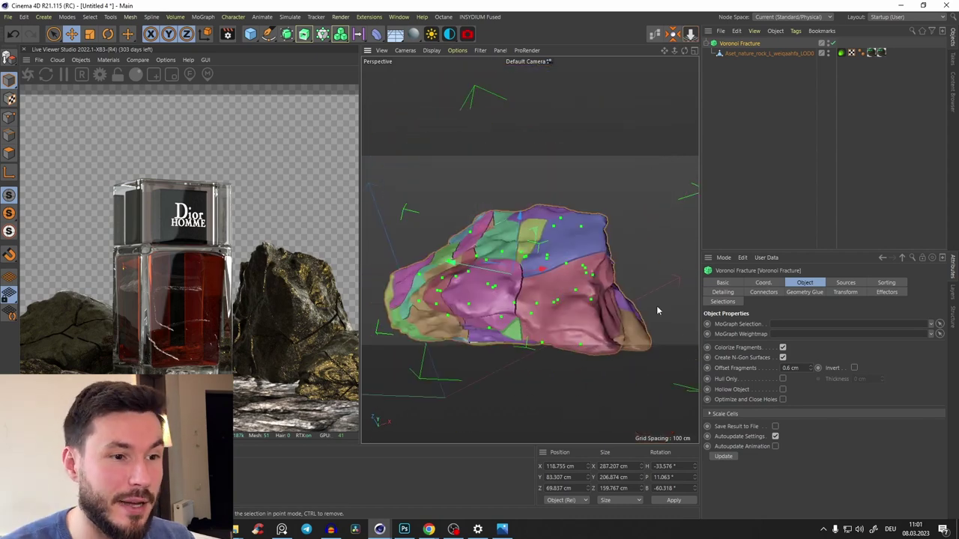
left_click_drag(658, 310, 544, 245, "alt")
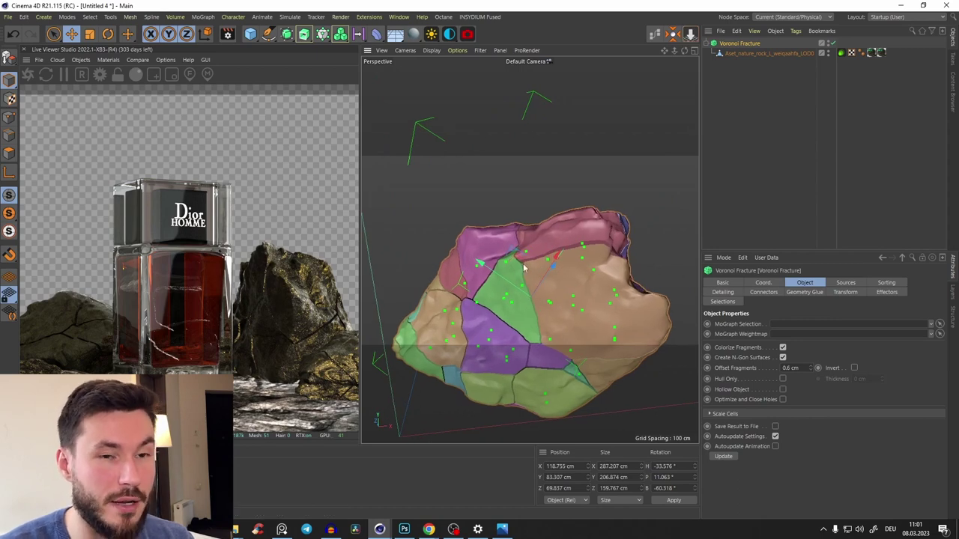
Step: Enable Geometry Glue on the Voronoi Fracture and set the glue type to Cluster
left_click(806, 293)
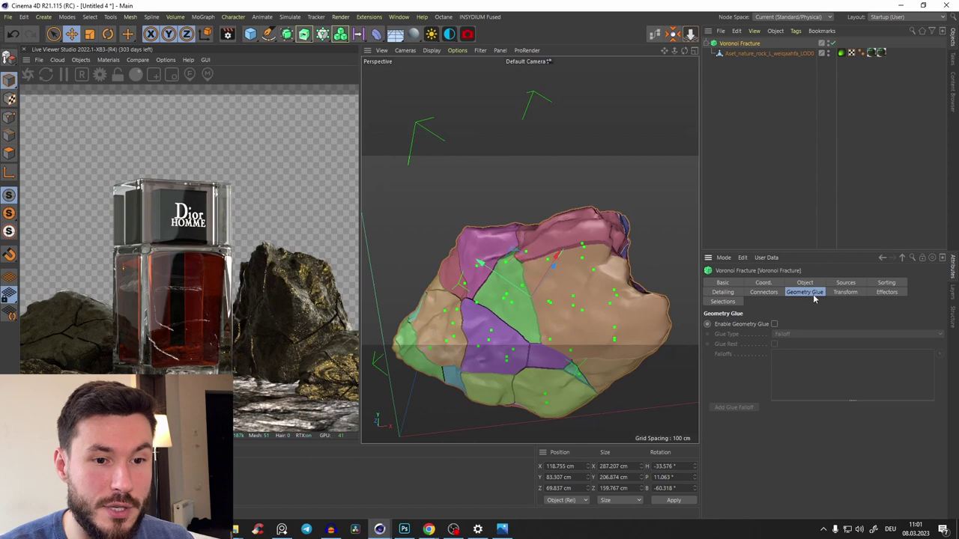
left_click(774, 324)
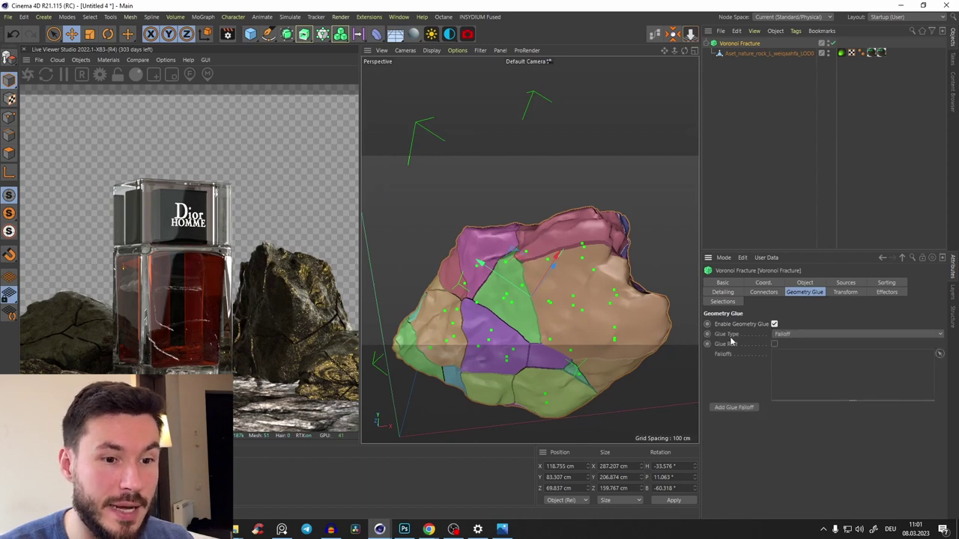
left_click(786, 335)
left_click(794, 358)
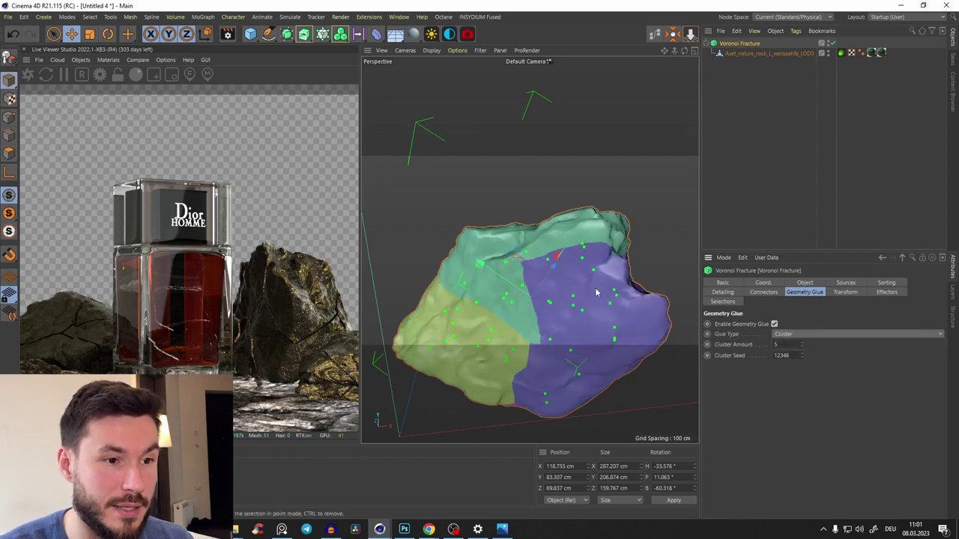
Step: Raise the glue's cluster amount to 57 and check the merged fragments from several sides
left_click_drag(644, 314, 656, 283, "alt")
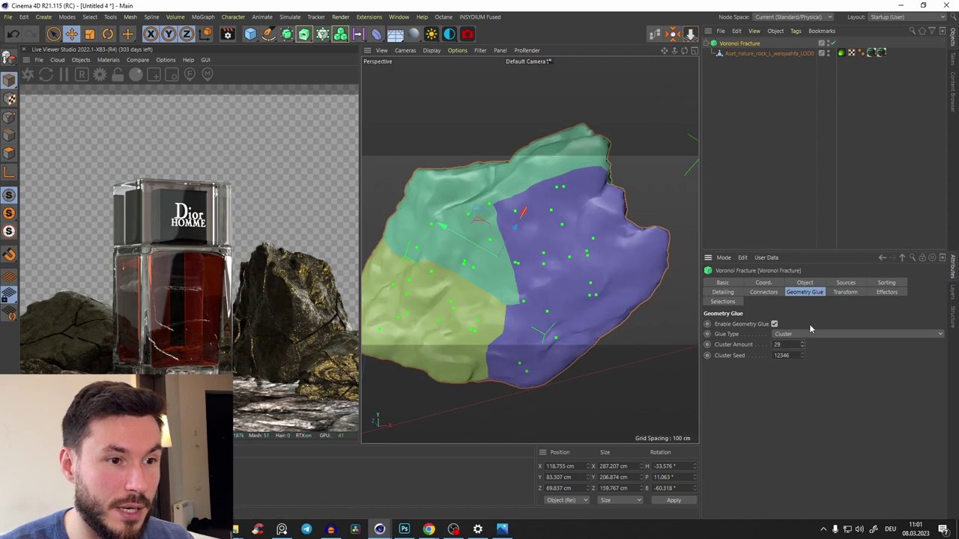
left_click_drag(810, 328, 812, 299)
left_click_drag(801, 346, 803, 355)
left_click_drag(502, 266, 533, 286, "alt")
right_click_drag(535, 287, 579, 265, "alt")
left_click_drag(579, 265, 539, 271, "alt")
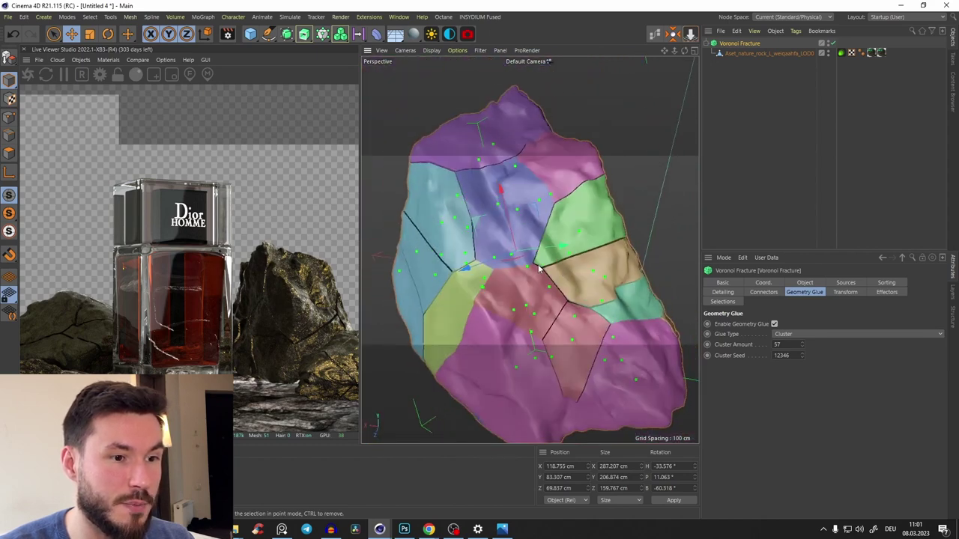
Step: Set the Point Generator's point amount to 34 and inspect the edges of the resulting fragments
left_click(845, 282)
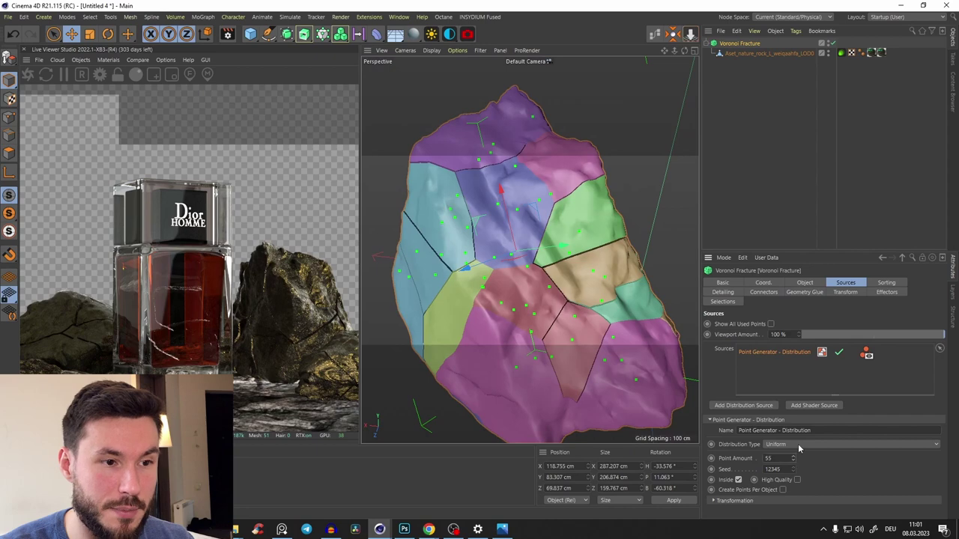
left_click_drag(798, 446, 798, 441)
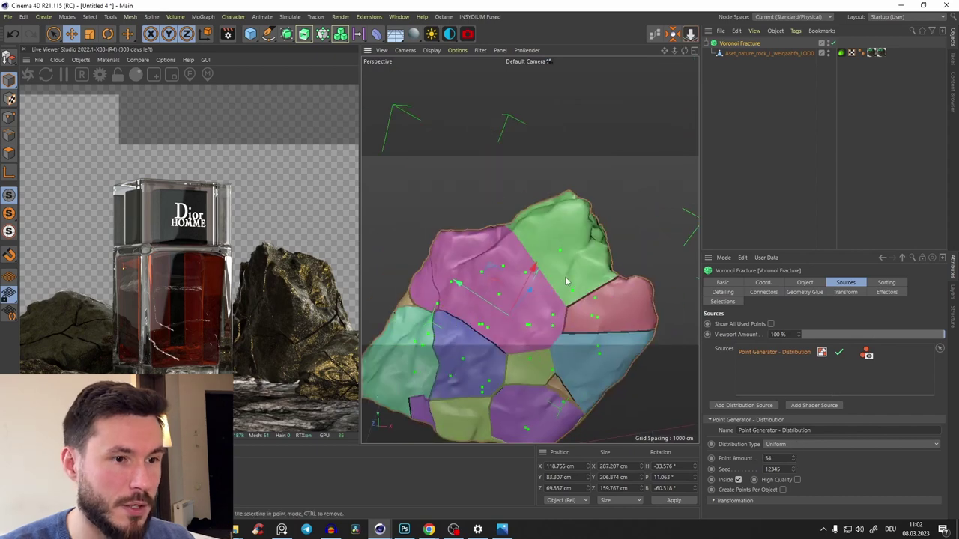
left_click_drag(567, 279, 584, 346, "alt")
scroll(580, 288, "up", 4)
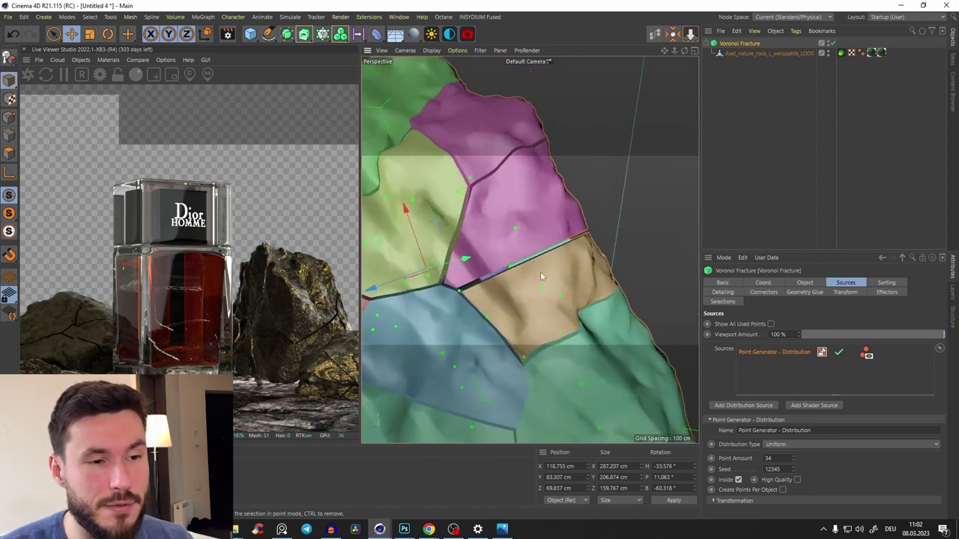
mouse_move(540, 276)
left_mouse_down("alt")
mouse_move(419, 247)
mouse_move(574, 181)
mouse_move(530, 266)
left_mouse_up("alt")
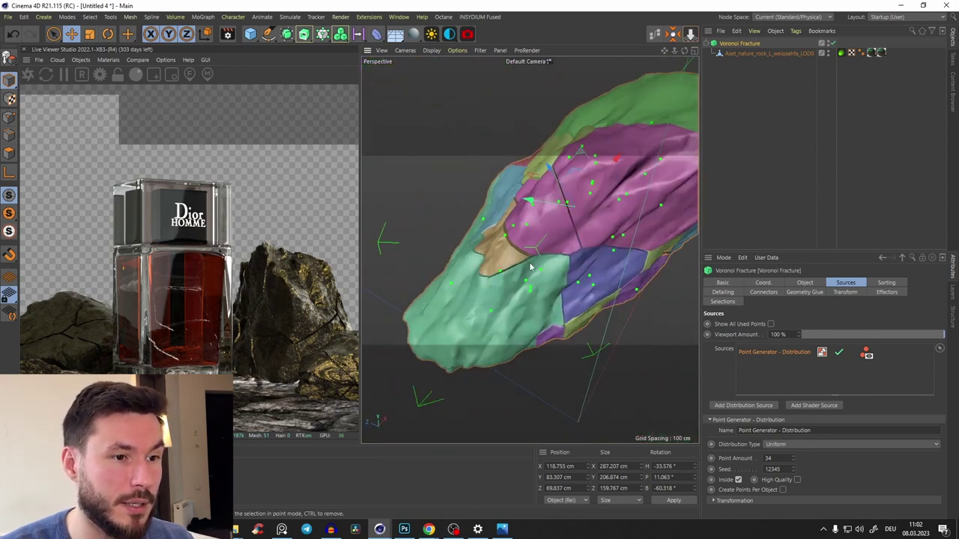
scroll(557, 271, "up", 2)
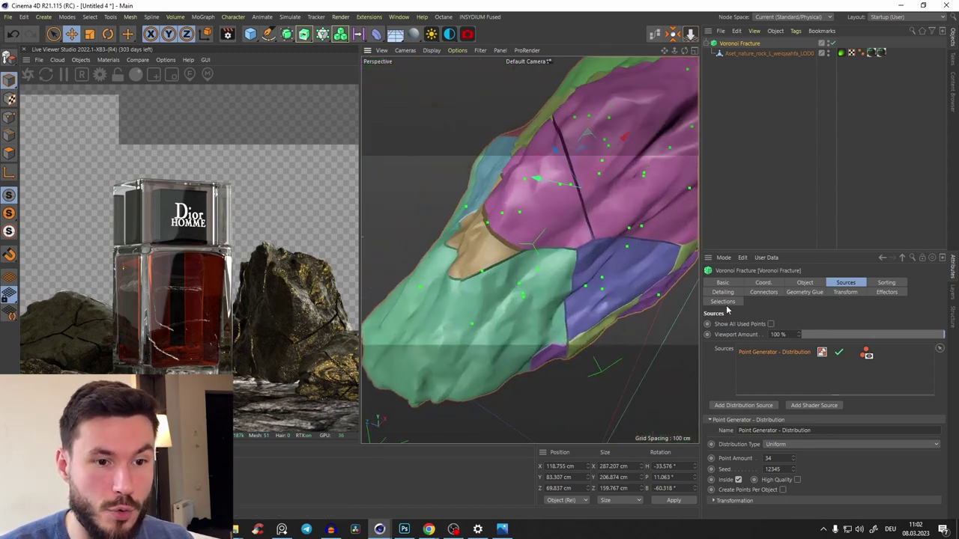
Step: Enable Detailing on the Voronoi Fracture with viewport activation and display the mesh edges
left_click(722, 292)
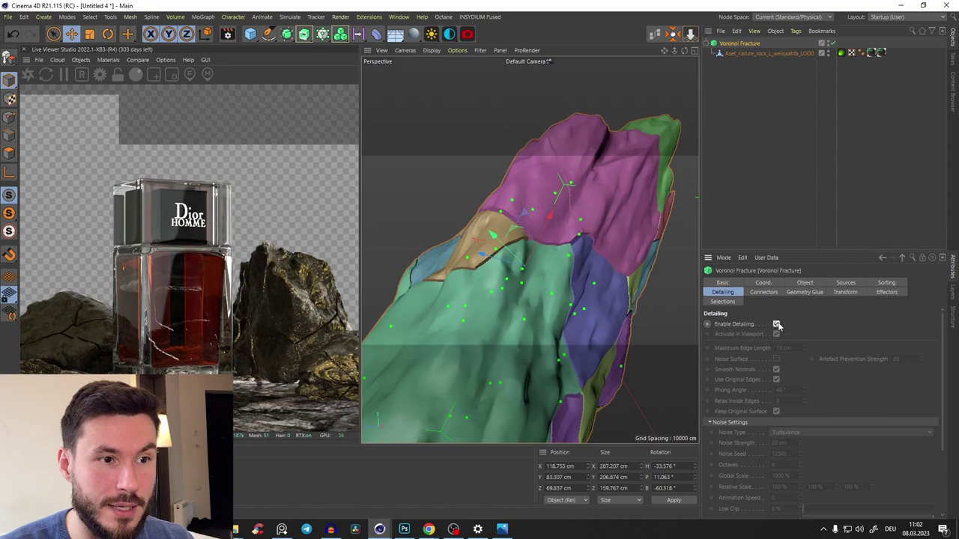
left_click(776, 324)
left_click(775, 334)
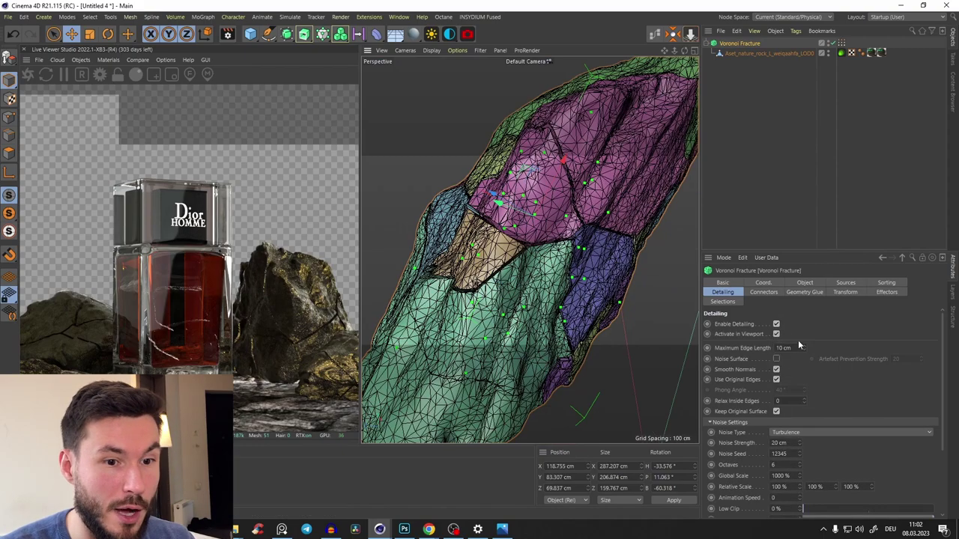
Step: Switch Detailing off and back on to compare the mesh density along the fracture edges
left_click(777, 323)
mouse_move(667, 305)
left_mouse_down("alt")
mouse_move(607, 221)
mouse_move(633, 179)
mouse_move(630, 264)
mouse_move(503, 193)
mouse_move(524, 278)
mouse_move(628, 257)
mouse_move(623, 279)
mouse_move(573, 300)
mouse_move(544, 284)
mouse_move(535, 242)
mouse_move(570, 234)
mouse_move(607, 247)
mouse_move(646, 195)
mouse_move(570, 245)
mouse_move(579, 261)
left_mouse_up("alt")
scroll(598, 239, "up", 3)
left_click(776, 324)
scroll(608, 218, "up", 6)
scroll(576, 238, "down", 4)
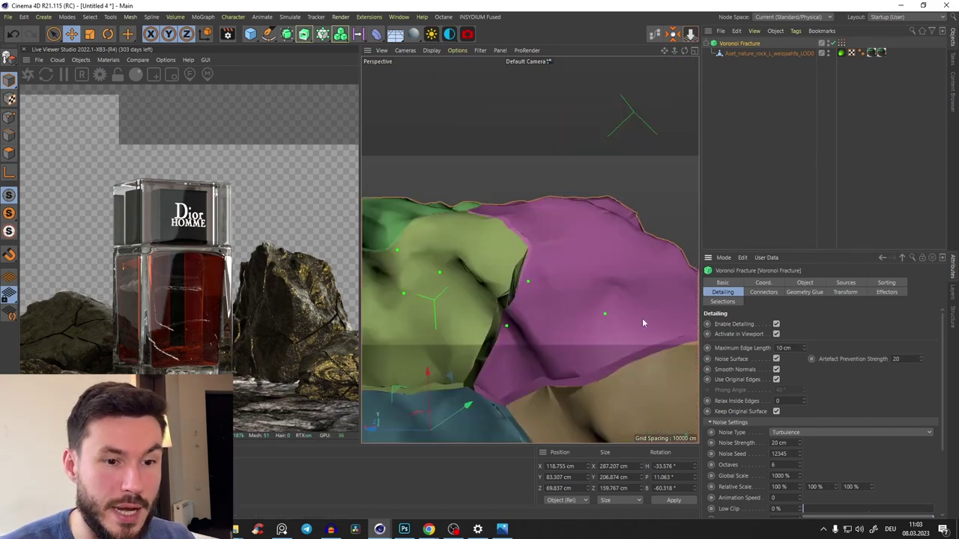
Step: Enable Noise Surface in the fracture's Detailing settings and view the cracks without mesh edges
left_click_drag(643, 320, 650, 348, "alt")
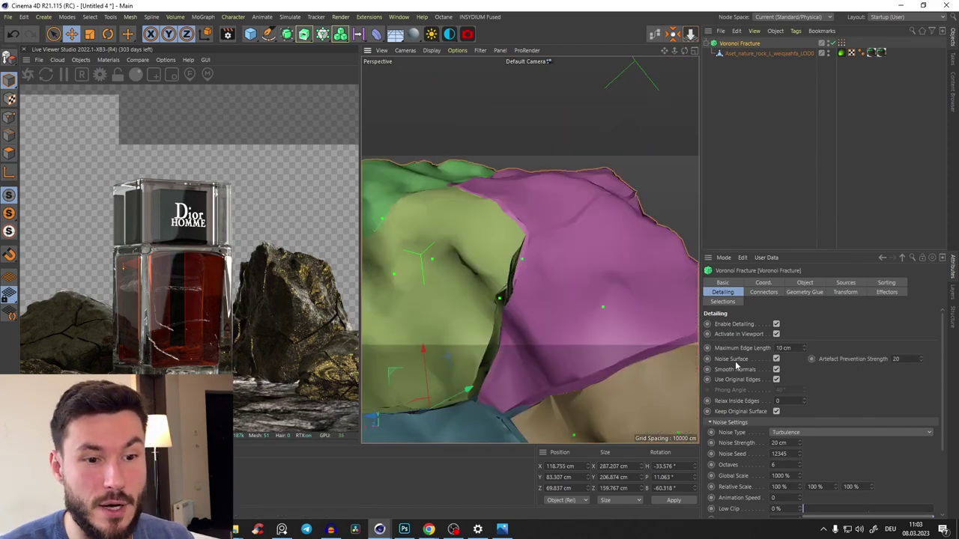
left_click_drag(552, 259, 579, 241, "alt")
scroll(583, 214, "down", 4)
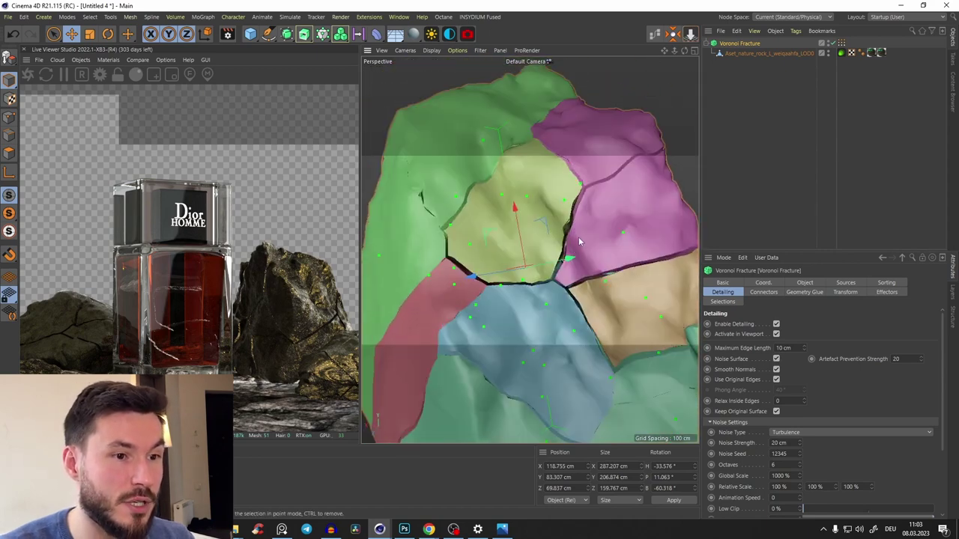
Step: Switch the Voronoi Fracture's Detailing off and back on to compare the crack shapes between the coloured fragments up close
left_click(777, 324)
scroll(577, 244, "up", 3)
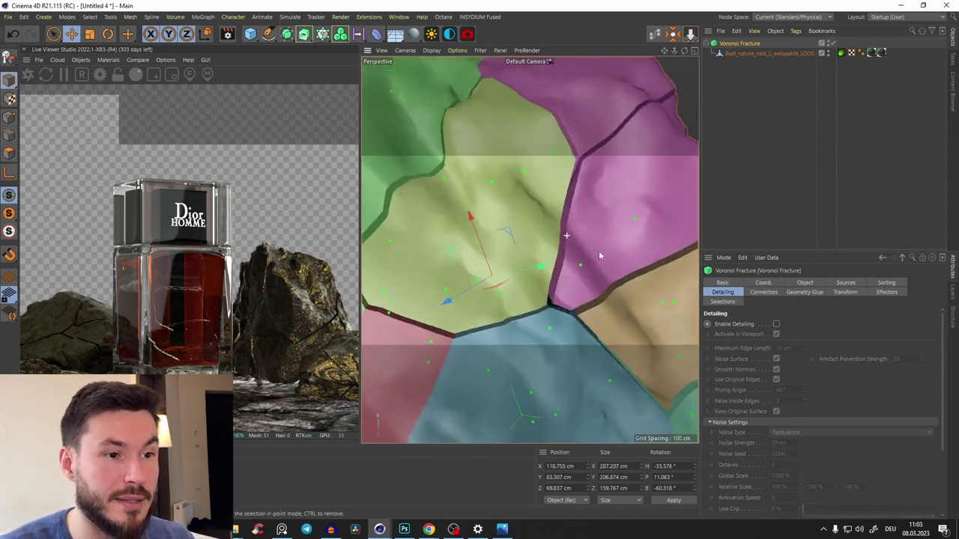
left_click_drag(561, 329, 570, 205, "alt")
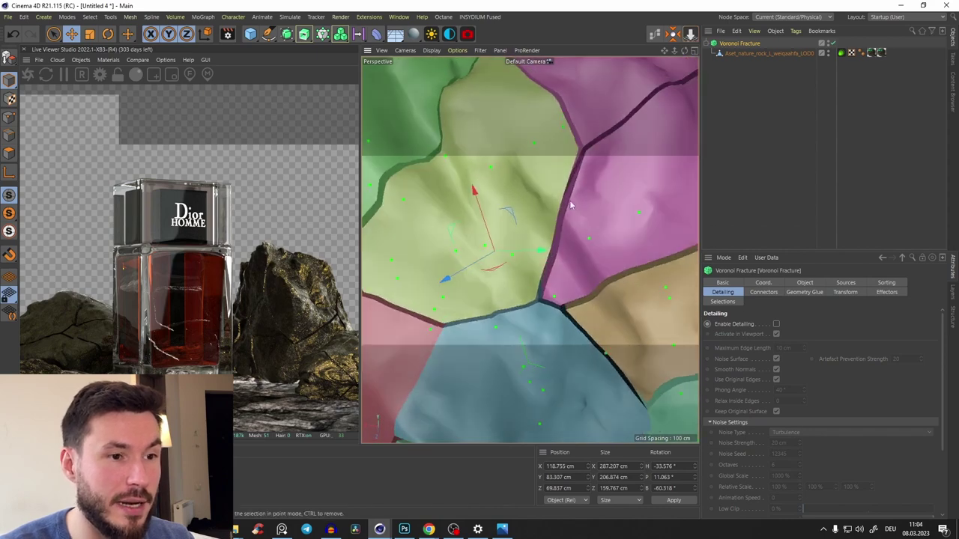
scroll(550, 290, "down", 5)
left_click_drag(551, 270, 558, 293, "alt")
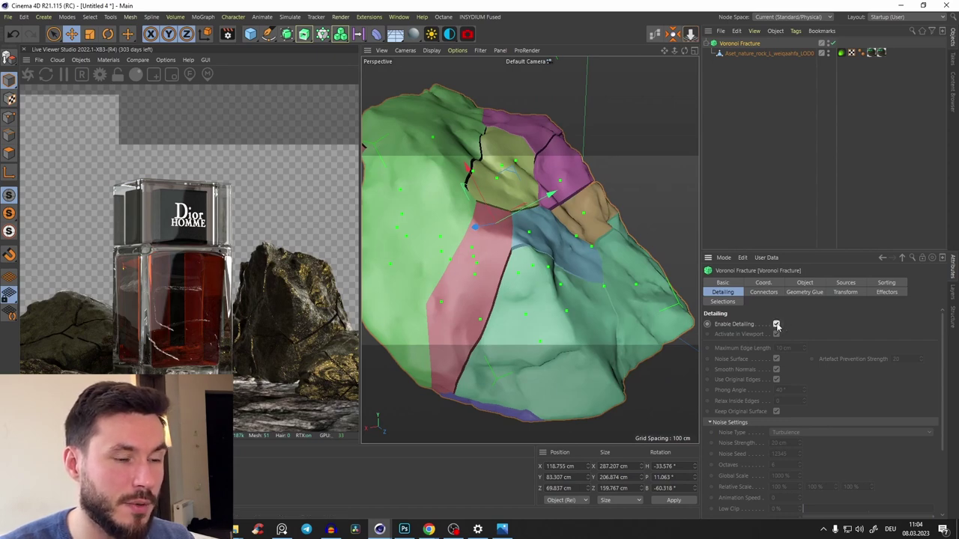
Step: Deselect the fracture object and inspect the detailed cracks on the rock from several sides
left_click(749, 173)
left_click_drag(535, 316, 588, 257, "alt")
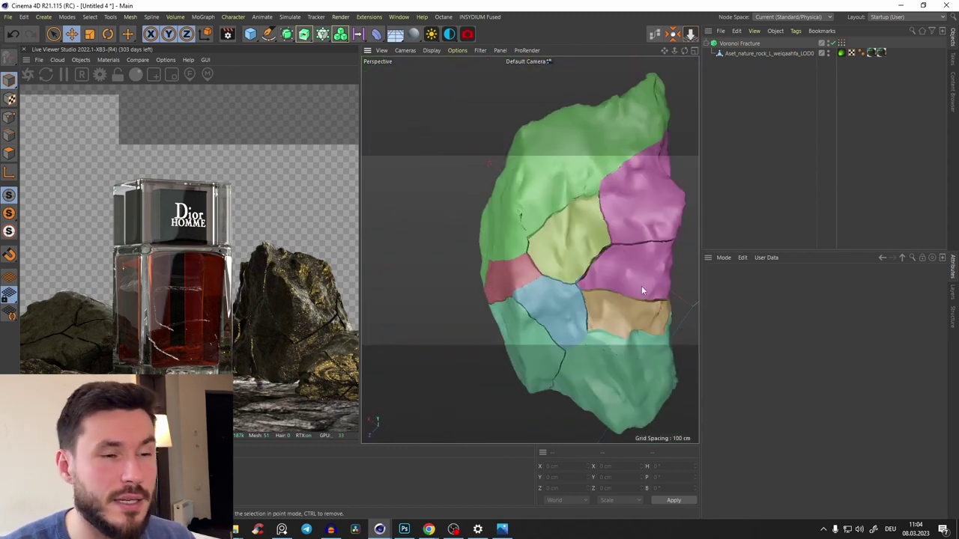
left_click_drag(641, 285, 555, 344, "alt")
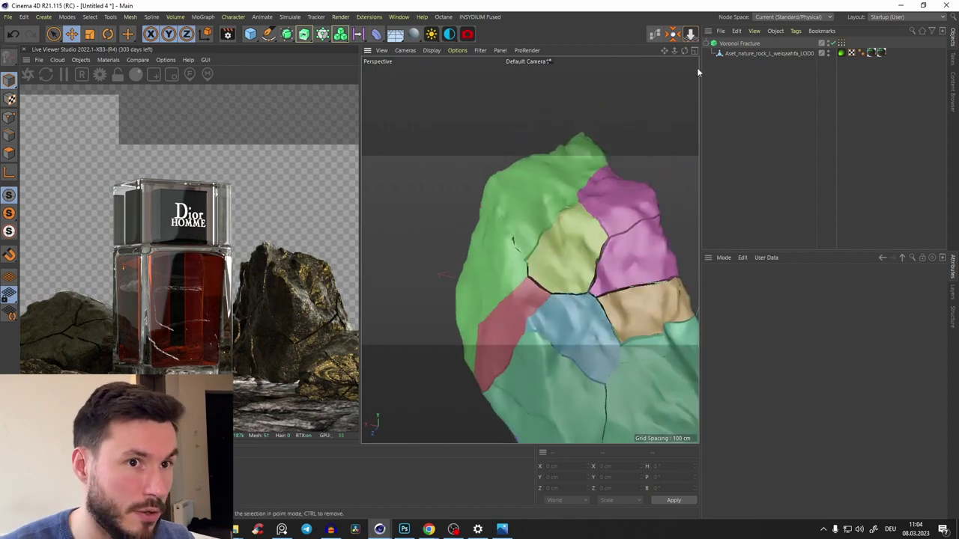
Step: Return to the 2023-03-08-dior-scene-breakdown-test.c4d scene, look over the fractured rocks and close the PureRef reference image
key("ctrl+a")
key("Delete")
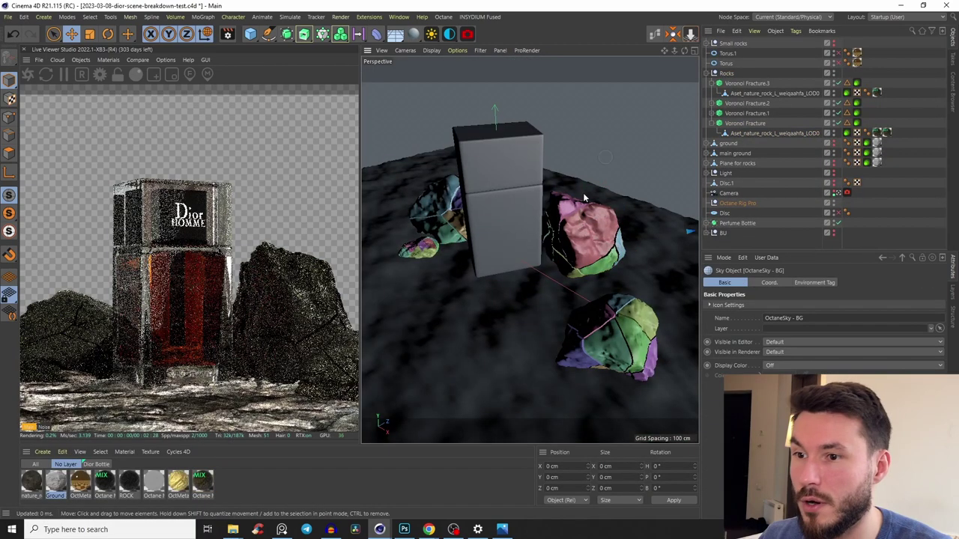
left_click_drag(606, 202, 410, 215, "alt")
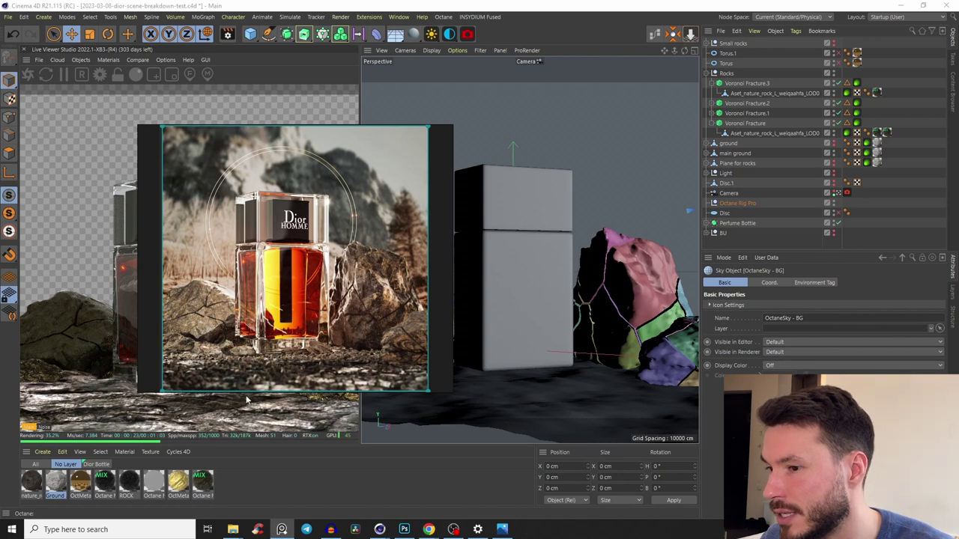
right_click(281, 529)
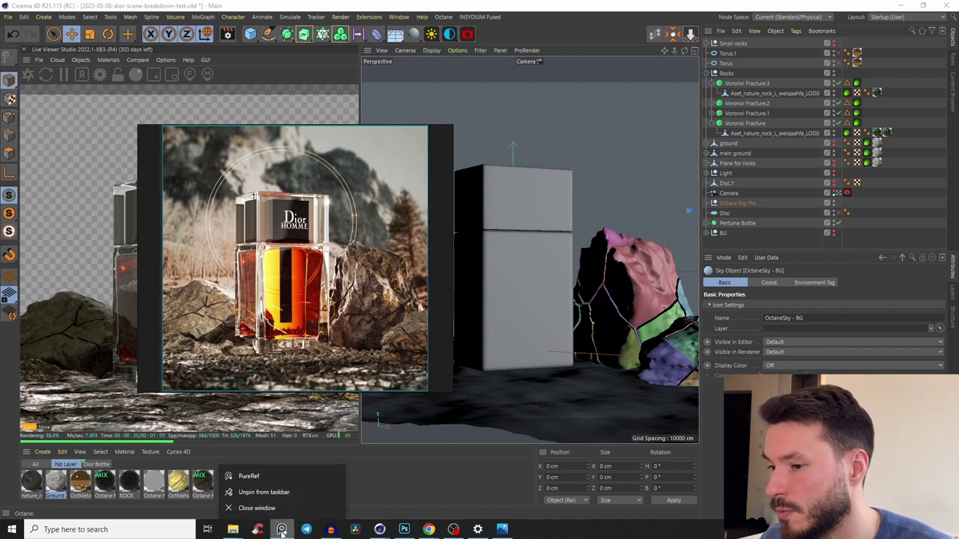
left_click(262, 507)
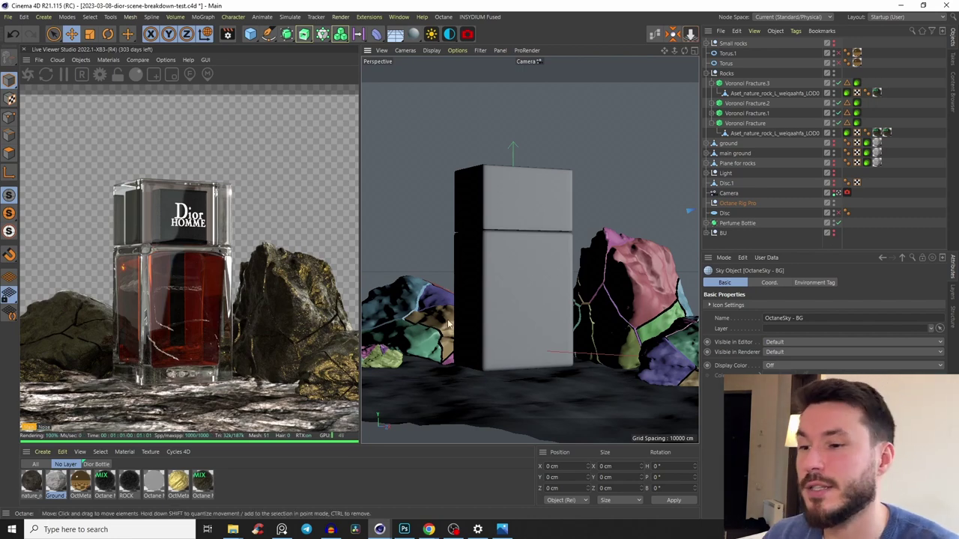
Step: Expand the Small rocks group and paste a copy of Rock_9.2 at the root of the scene
left_click(706, 73)
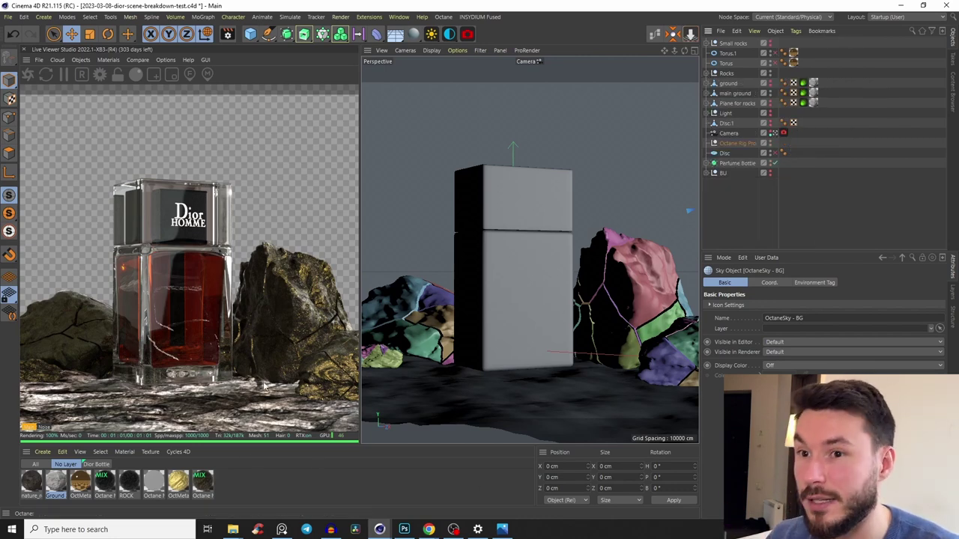
left_click(706, 43)
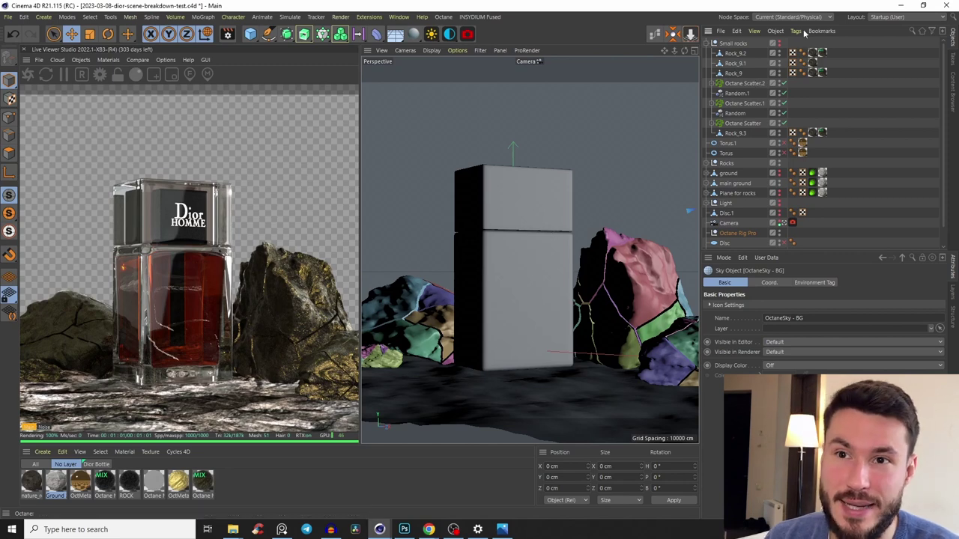
left_click(737, 54)
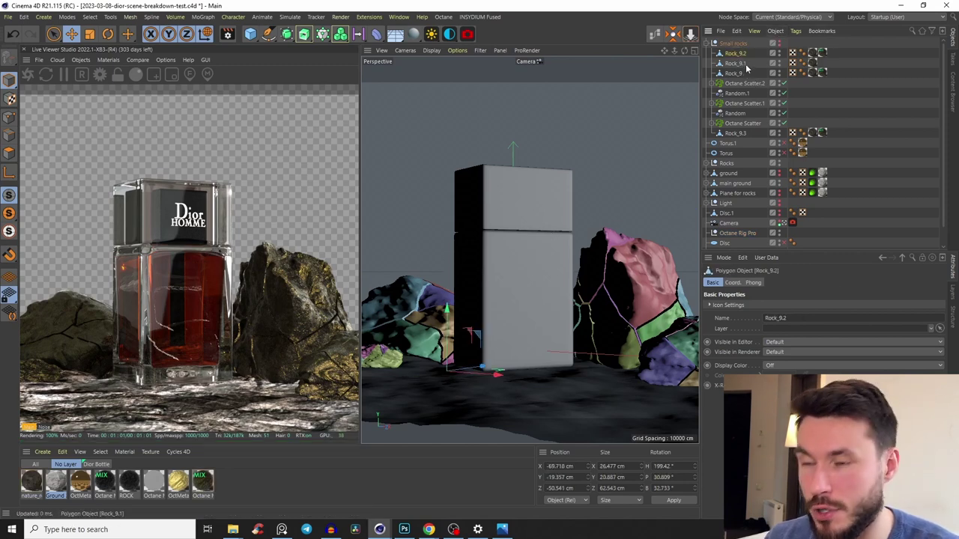
key("ctrl+c")
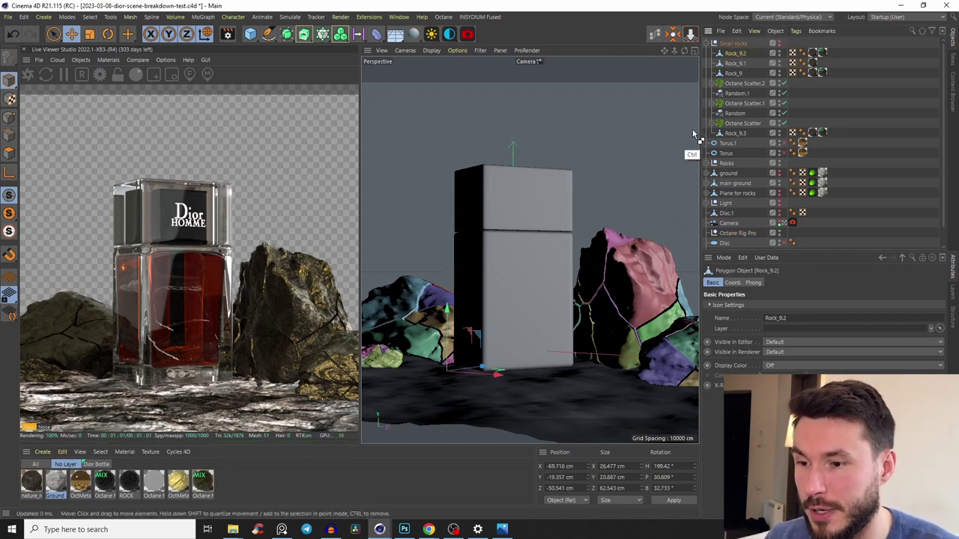
key("ctrl+v")
Step: Raise the copied Rock_9.2 beside the bottle to a Y position of about 50 cm
left_click_drag(447, 315, 448, 198)
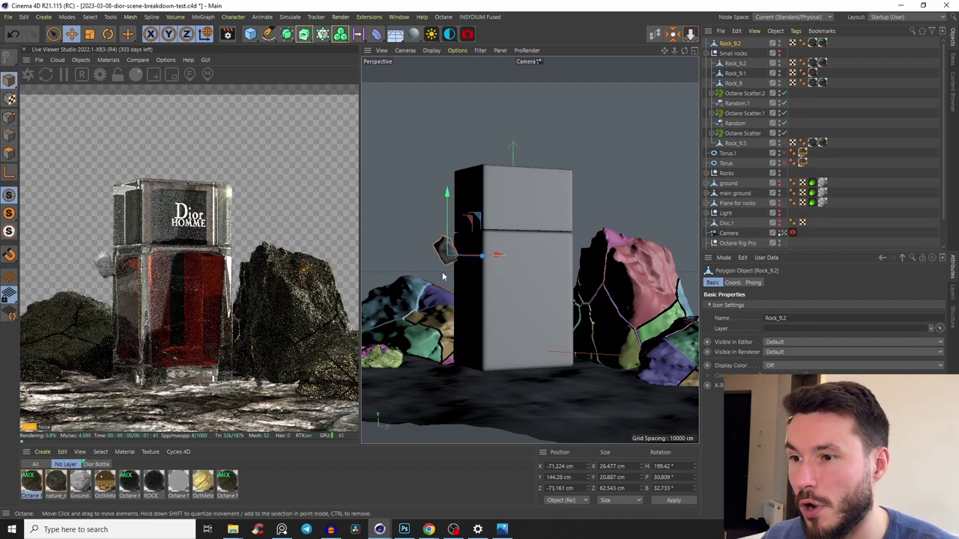
left_click_drag(448, 240, 367, 300)
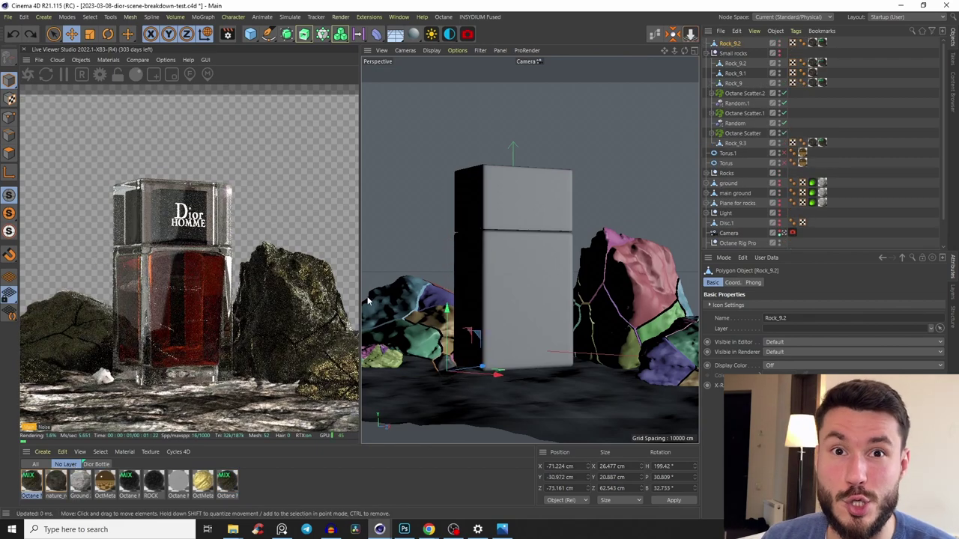
left_click_drag(448, 315, 447, 239)
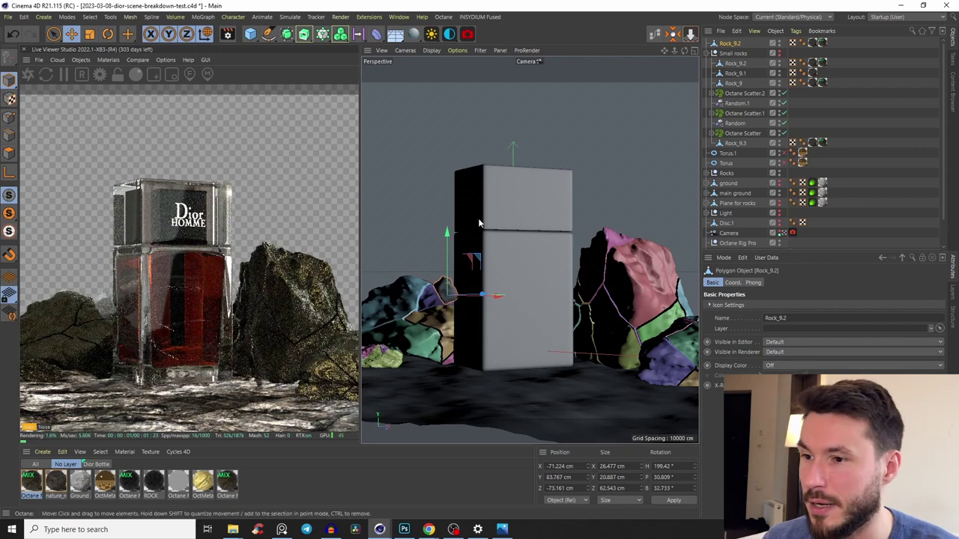
left_click_drag(450, 264, 453, 286)
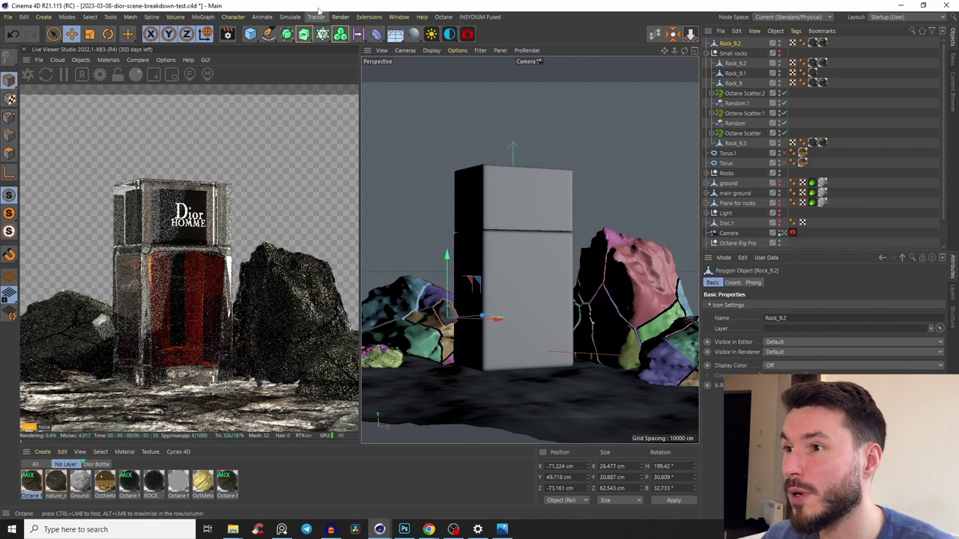
Step: Add an Octane Scatter object and make the copied Rock_9.2 its child, with the Small rocks group collapsed
left_click(81, 59)
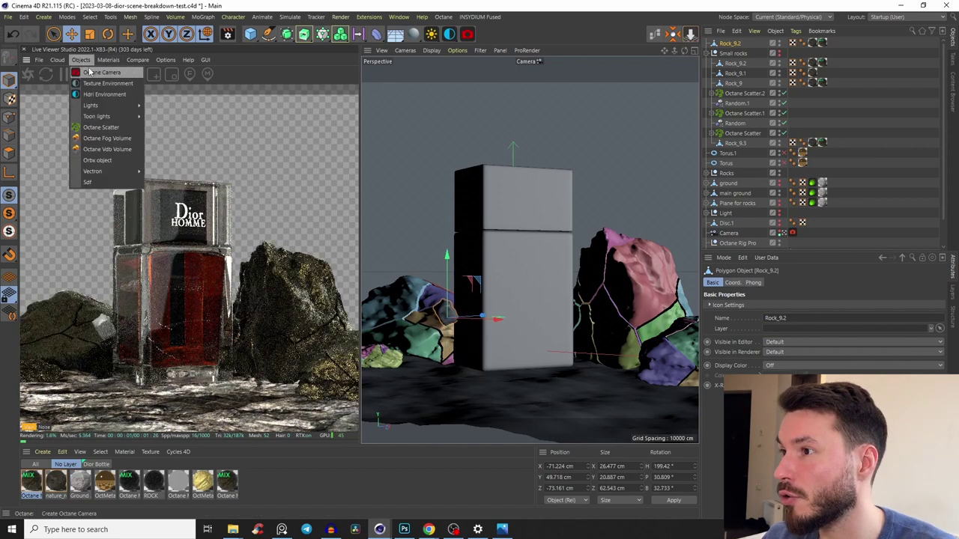
left_click(101, 127)
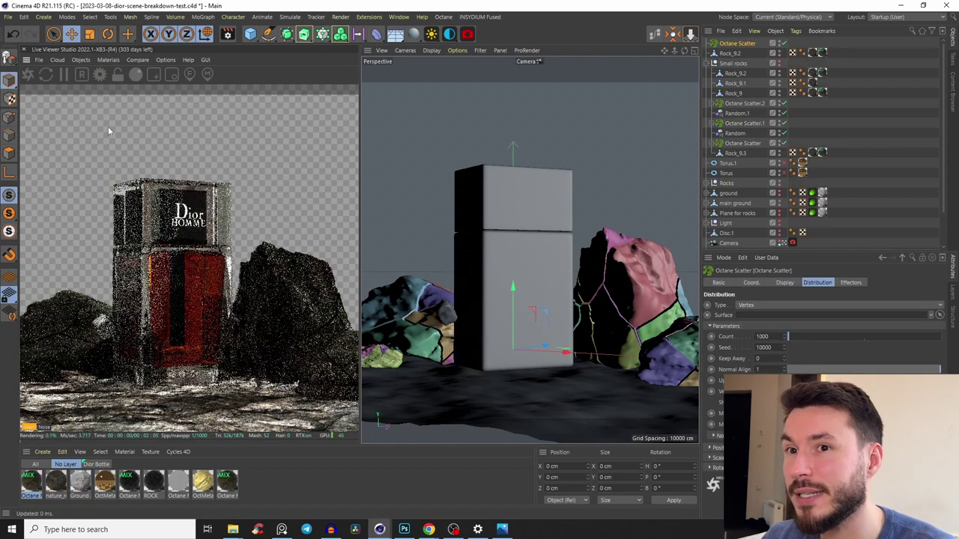
left_click(729, 55)
left_click(707, 63)
left_click_drag(727, 54, 737, 43)
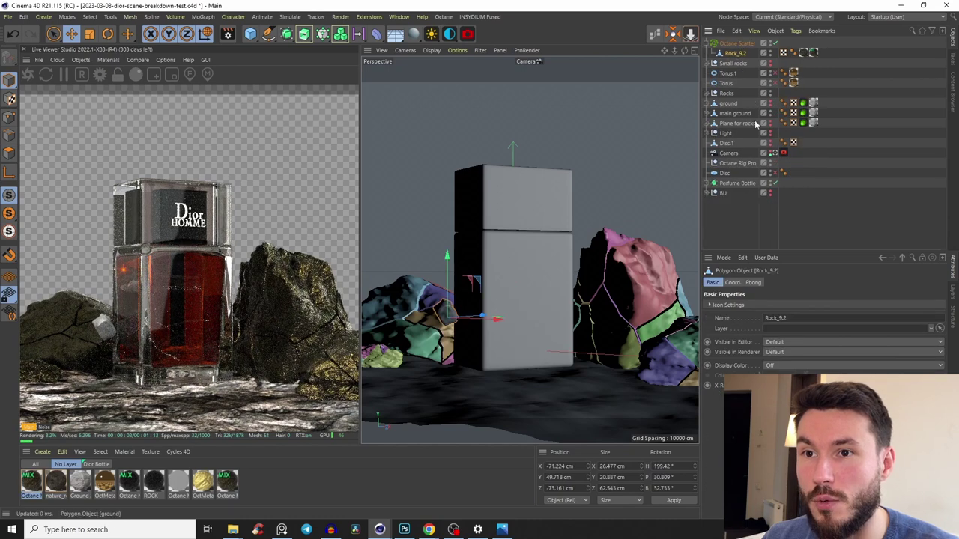
Step: Set the Octane Scatter's distribution type to Surface and assign main ground as its surface
left_click(735, 43)
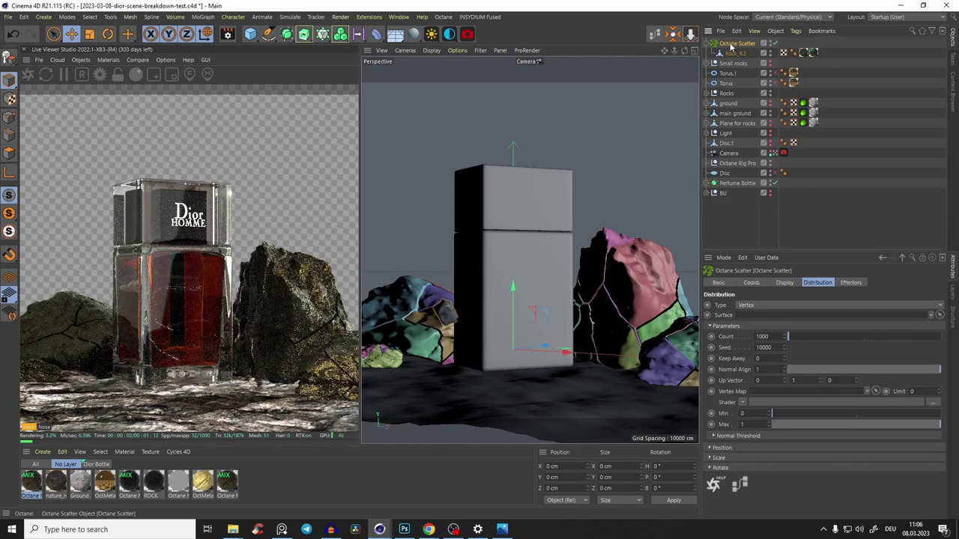
left_click(743, 307)
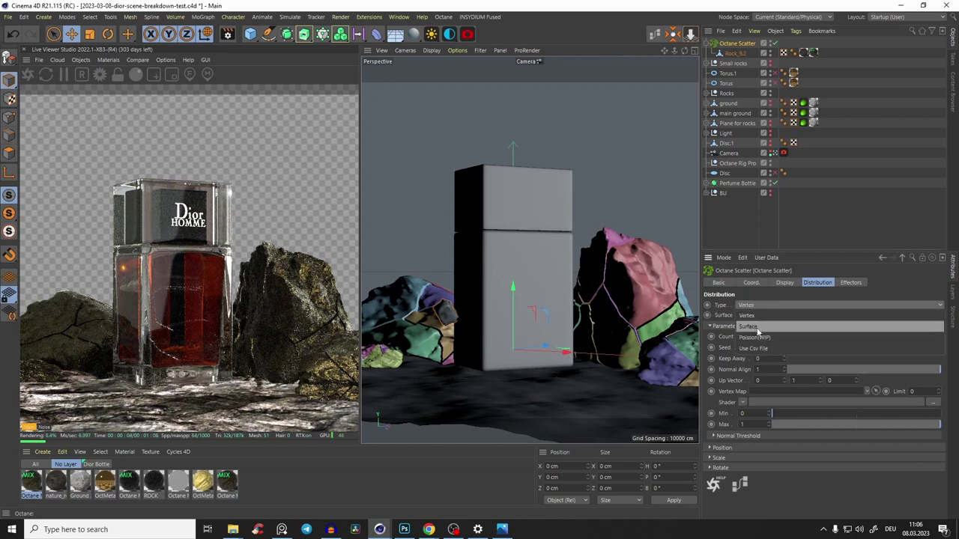
left_click(752, 332)
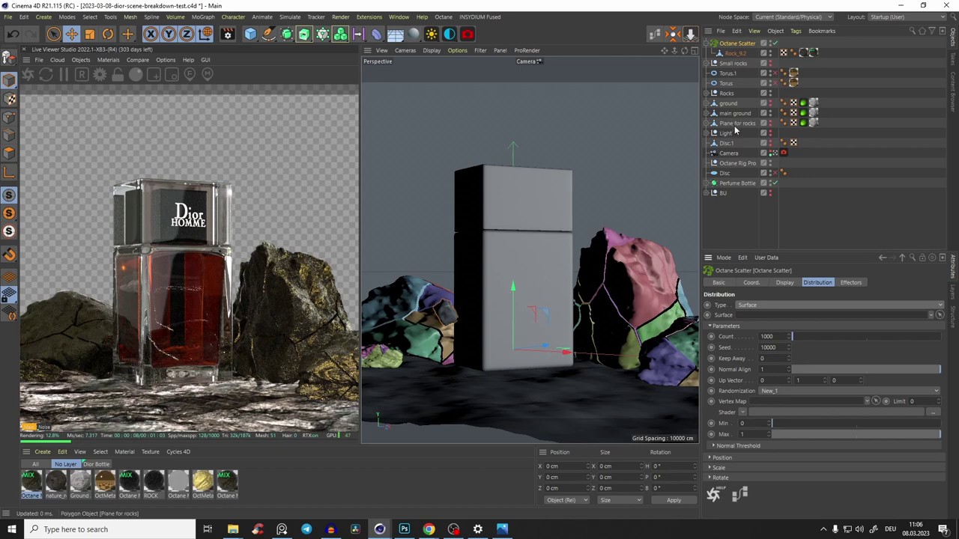
left_click_drag(731, 114, 748, 135)
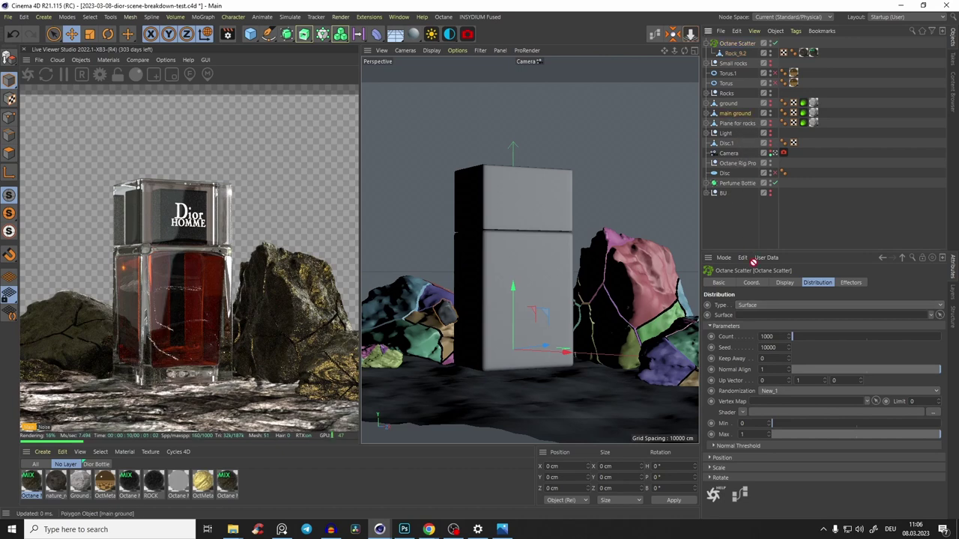
left_click_drag(753, 262, 756, 317)
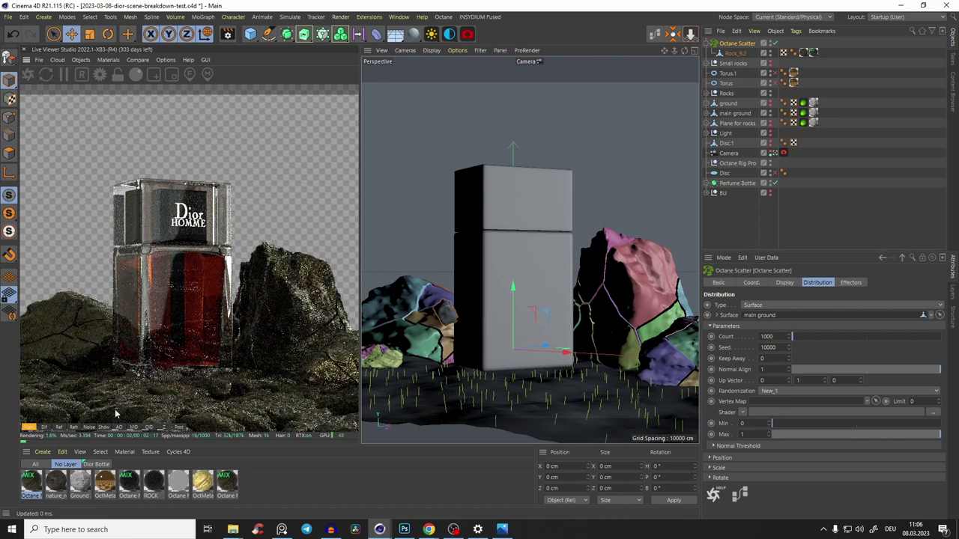
Step: Scale the scattered Rock_9.2 down to about 19 × 15 × 45 cm, undoing a further trial scaling
left_click_drag(440, 264, 470, 298, "alt")
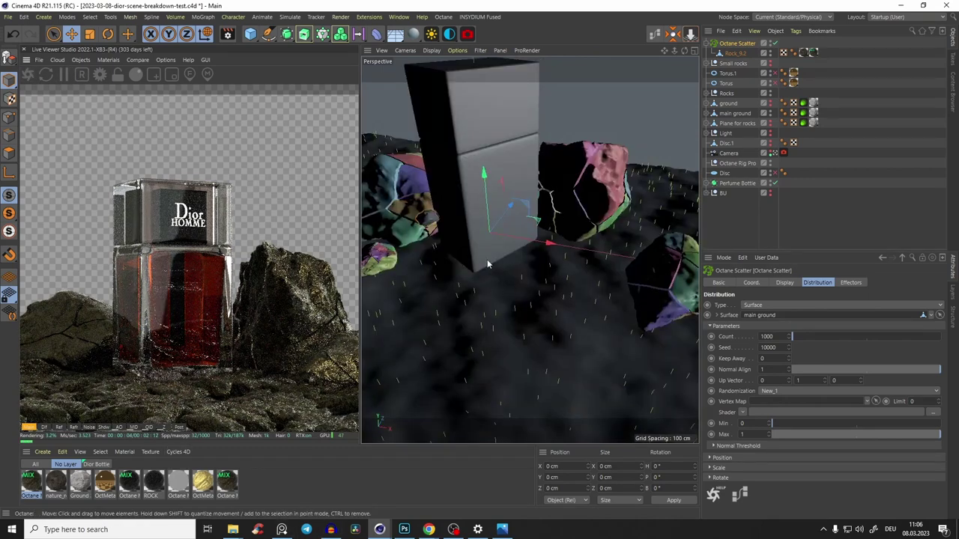
left_click_drag(487, 263, 520, 226, "alt")
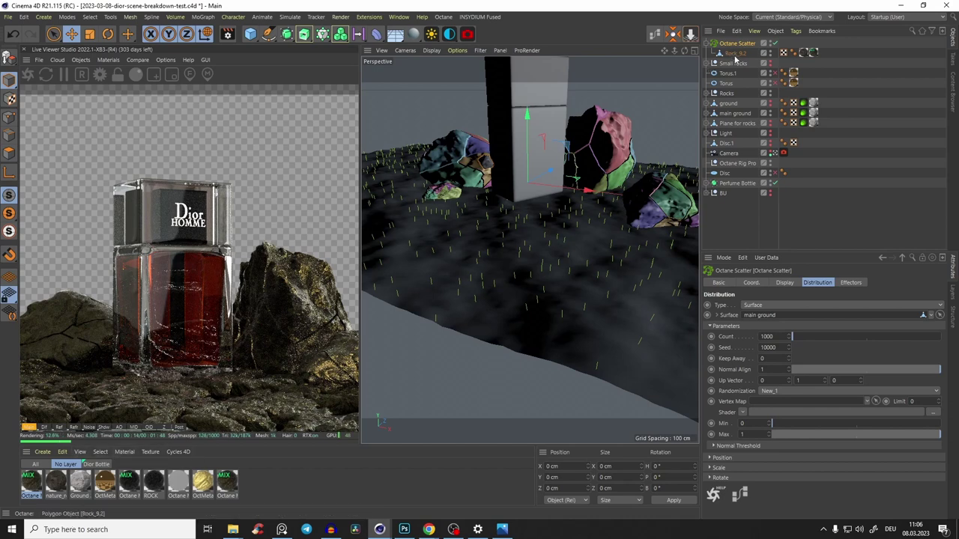
left_click(475, 161)
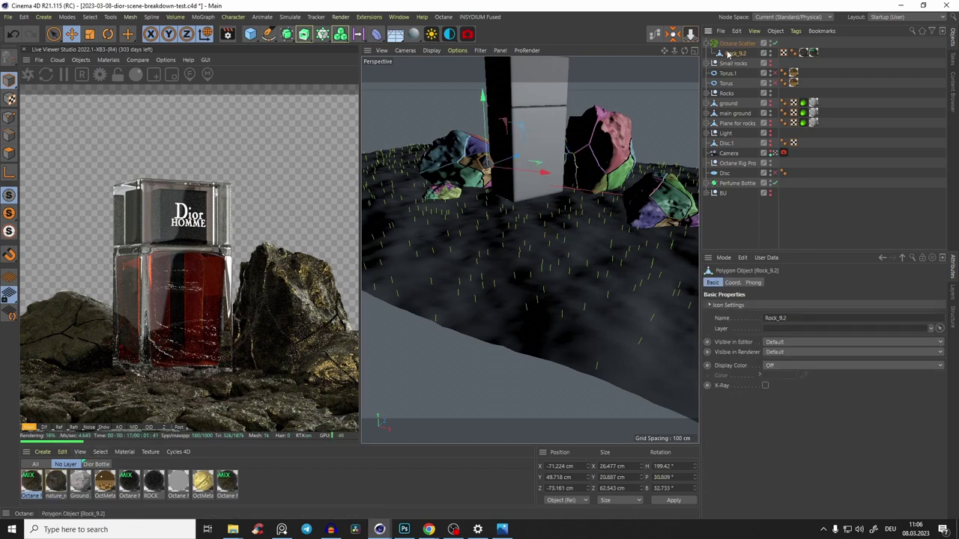
key("t")
left_click_drag(545, 264, 479, 329)
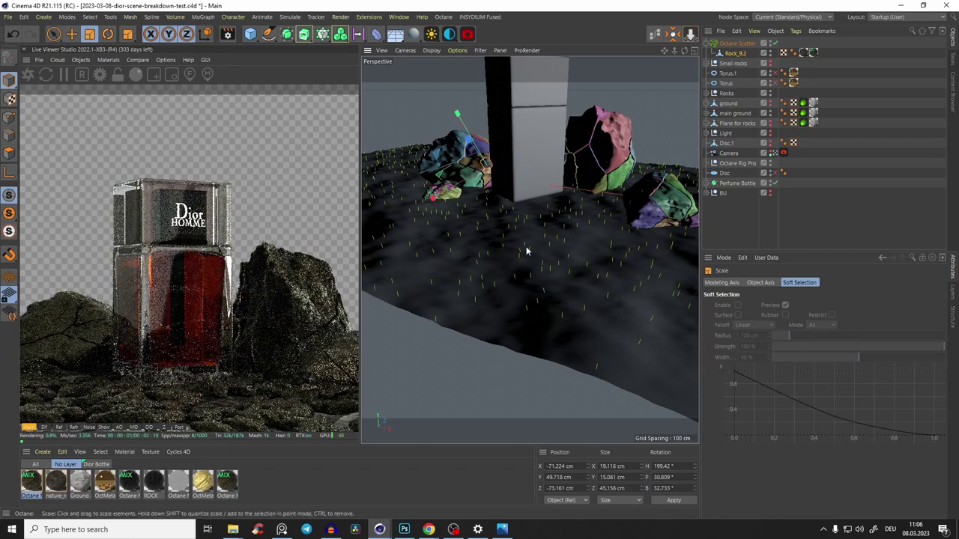
left_click_drag(487, 277, 611, 246)
key("ctrl+z")
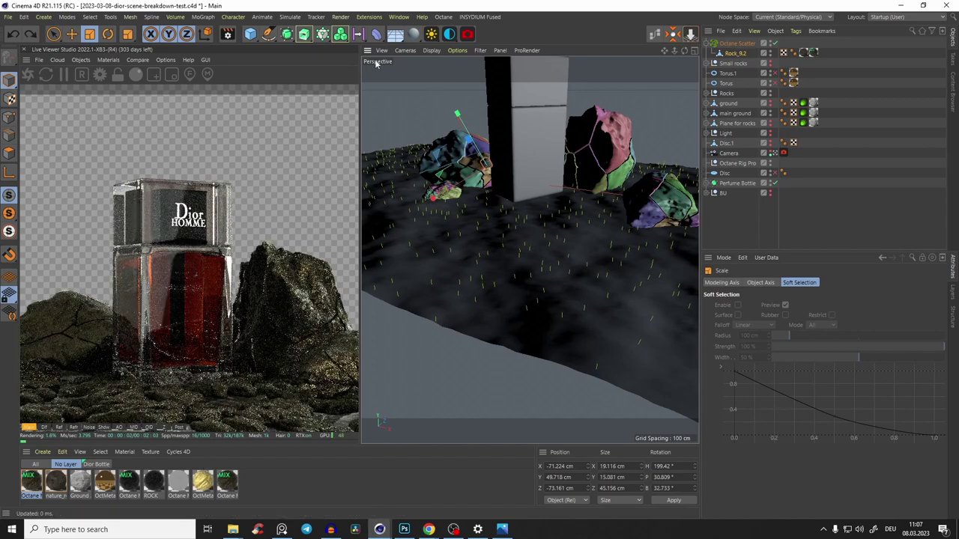
Step: Add a MoGraph Random effector and assign it to the Octane Scatter's effectors
left_click(202, 16)
mouse_move(203, 34)
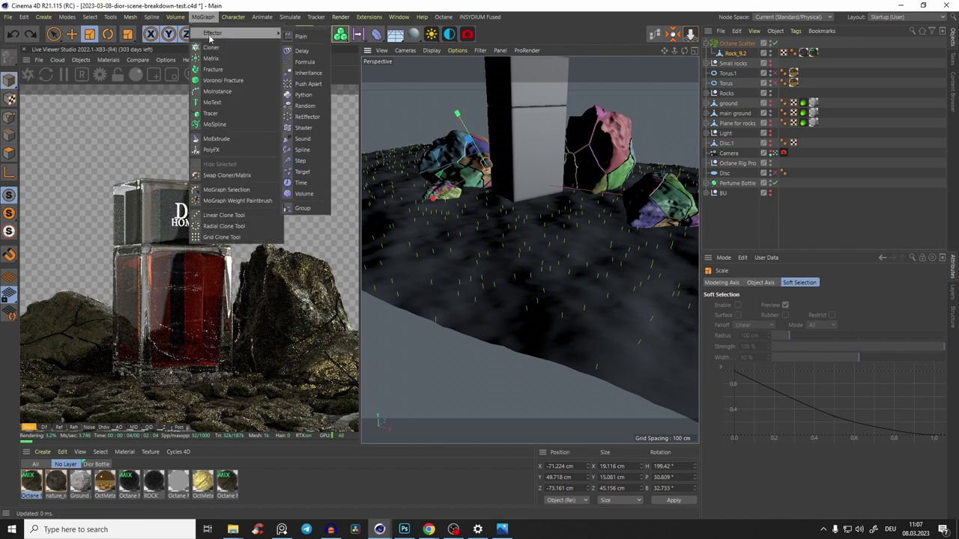
left_click(305, 105)
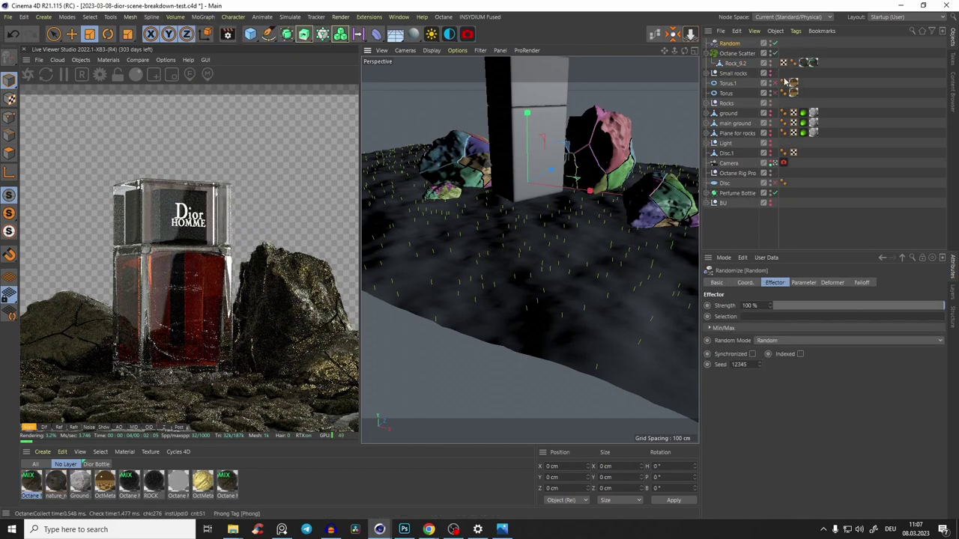
left_click(737, 53)
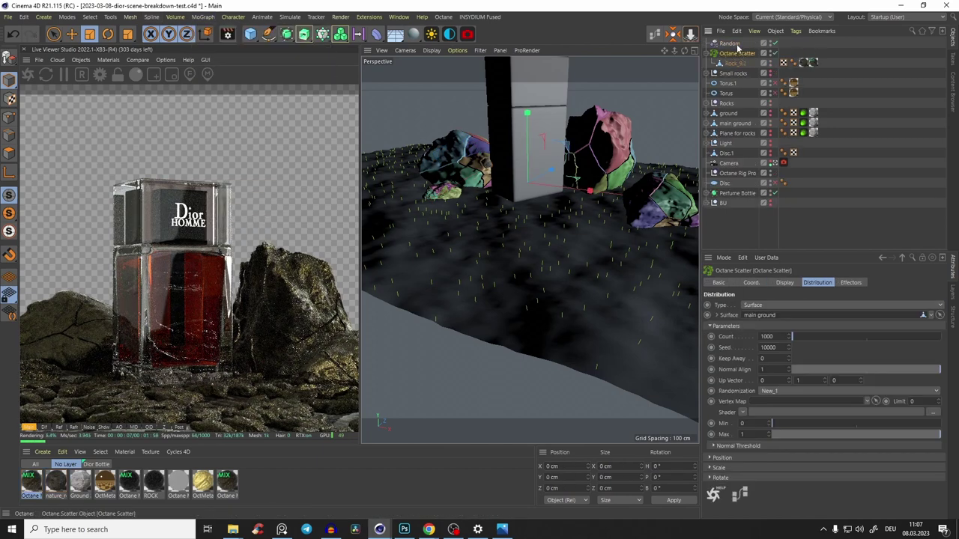
left_click(850, 282)
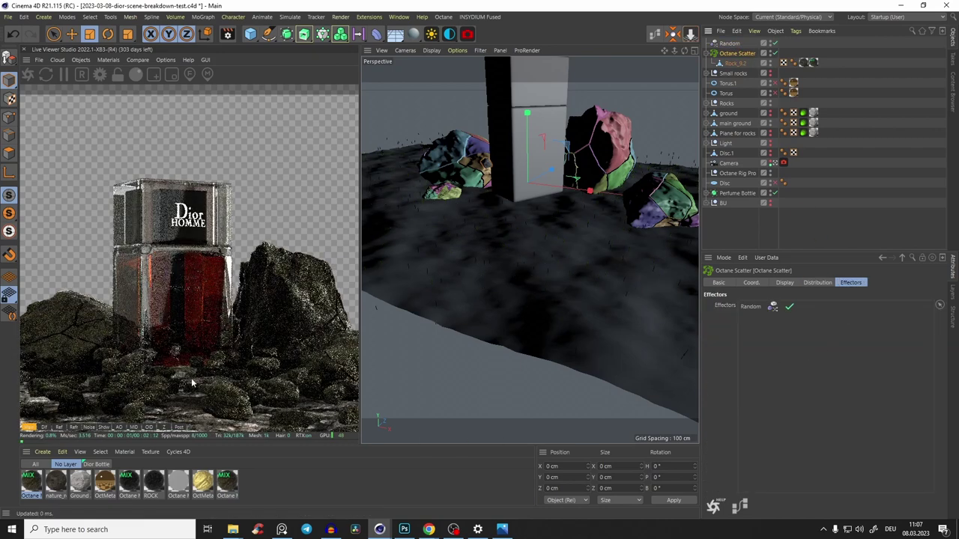
Step: Limit the live render to a region of about 725 × 200 px covering the ground and bottle base
left_click(154, 74)
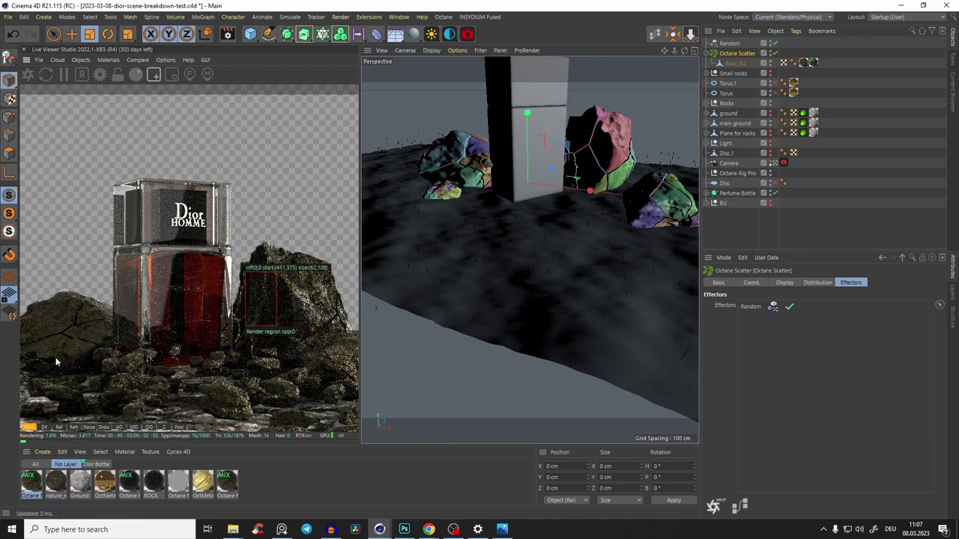
left_click_drag(33, 343, 372, 436)
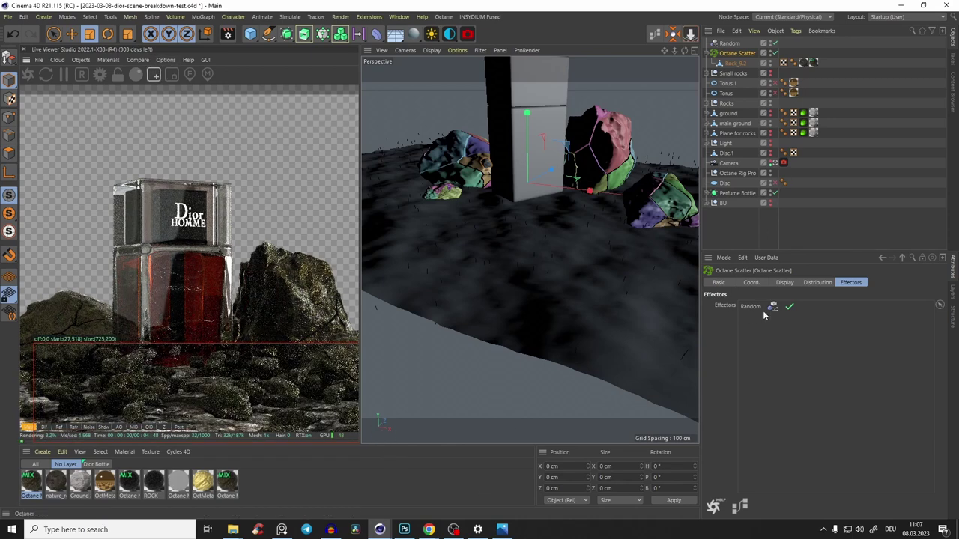
Step: Turn off the Random effector's position variation and enable uniform, absolute scale variation of about -0.64
left_click(729, 44)
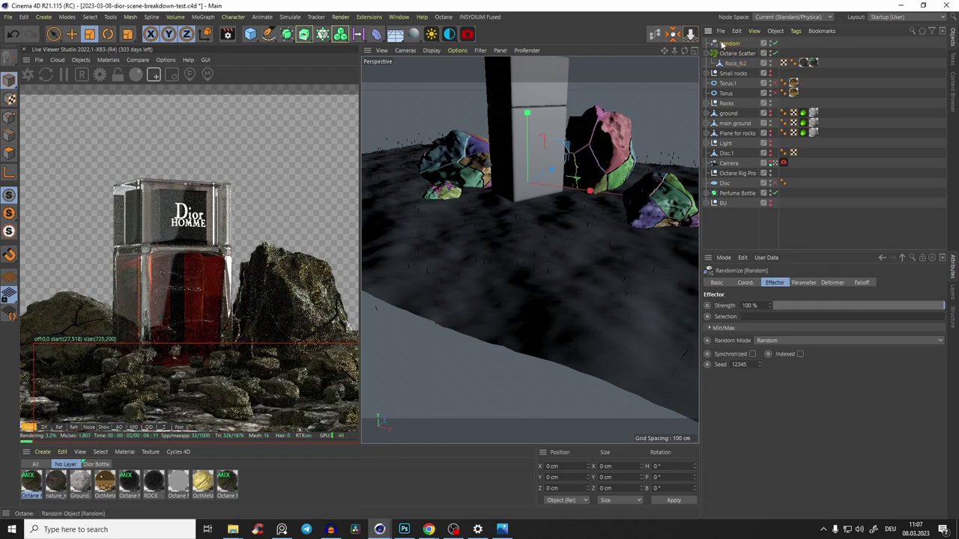
left_click(803, 282)
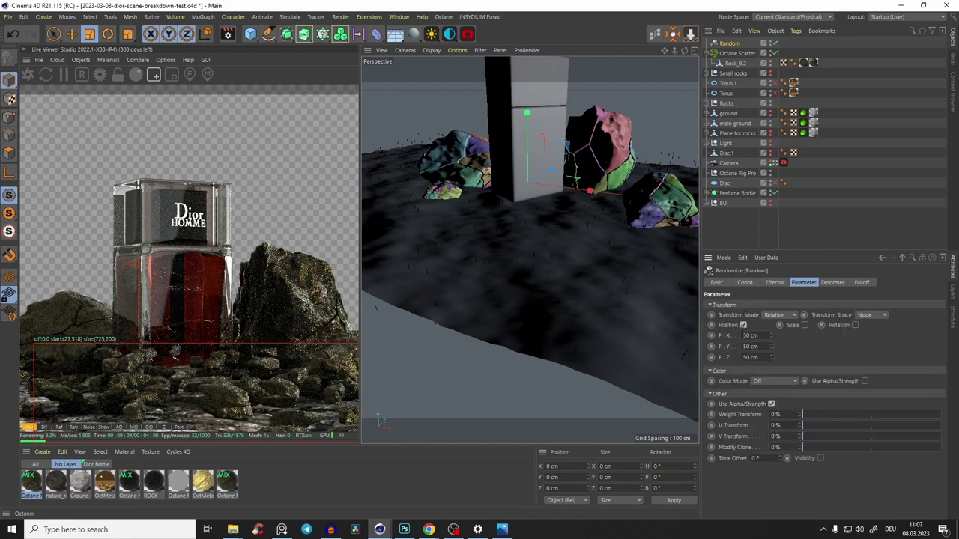
left_click(743, 325)
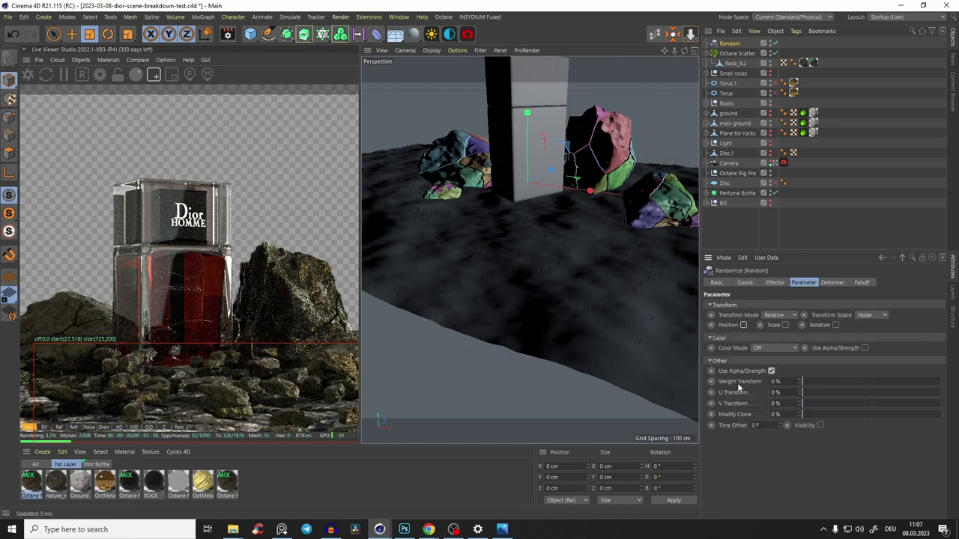
left_click(783, 325)
left_click(808, 377)
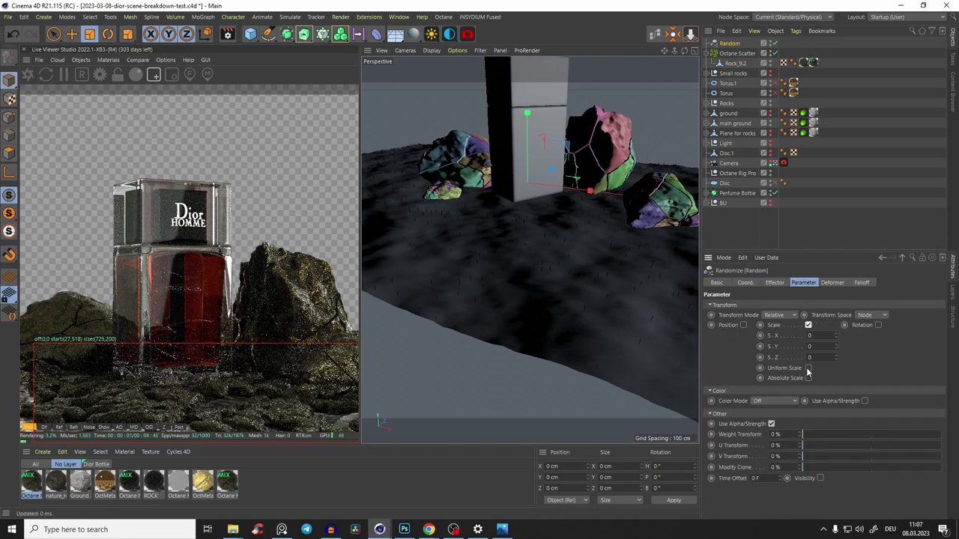
left_click(808, 368)
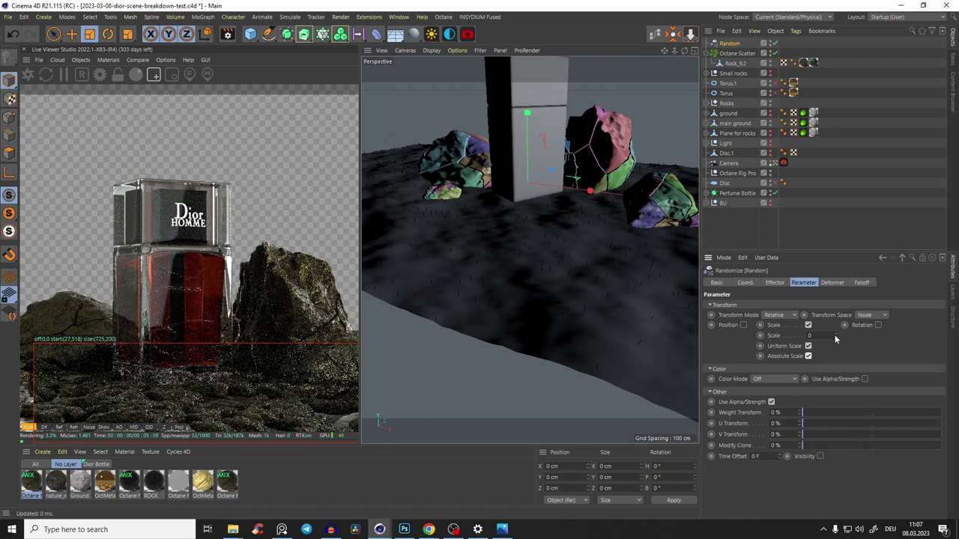
left_click_drag(834, 335, 837, 374)
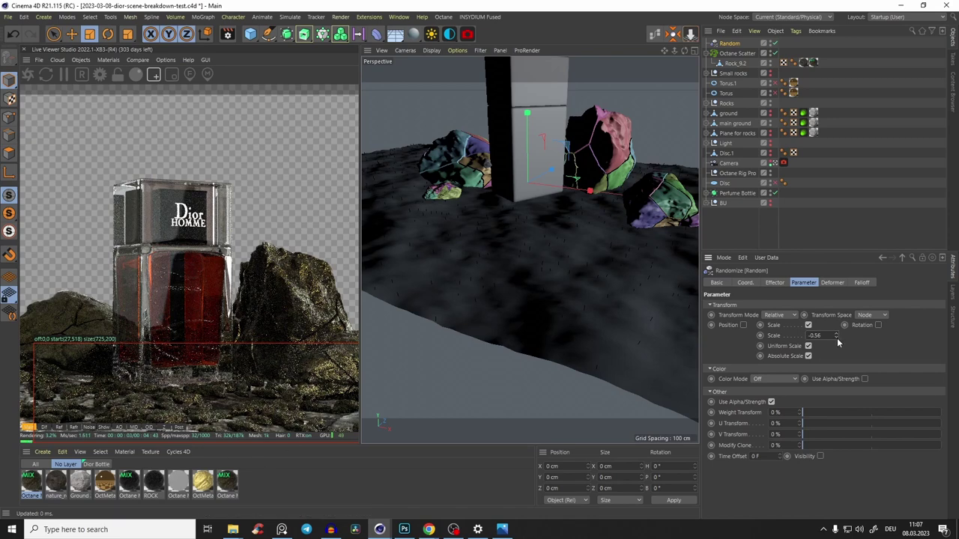
left_click_drag(837, 337, 838, 342)
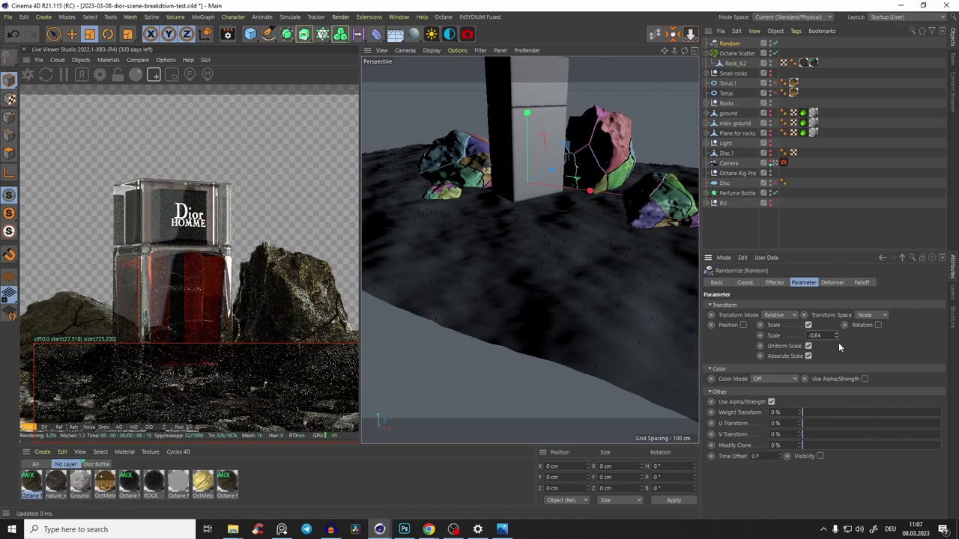
Step: Enable the Random effector's rotation and set it to about 8° heading, 17° pitch and 404° bank
left_click(878, 325)
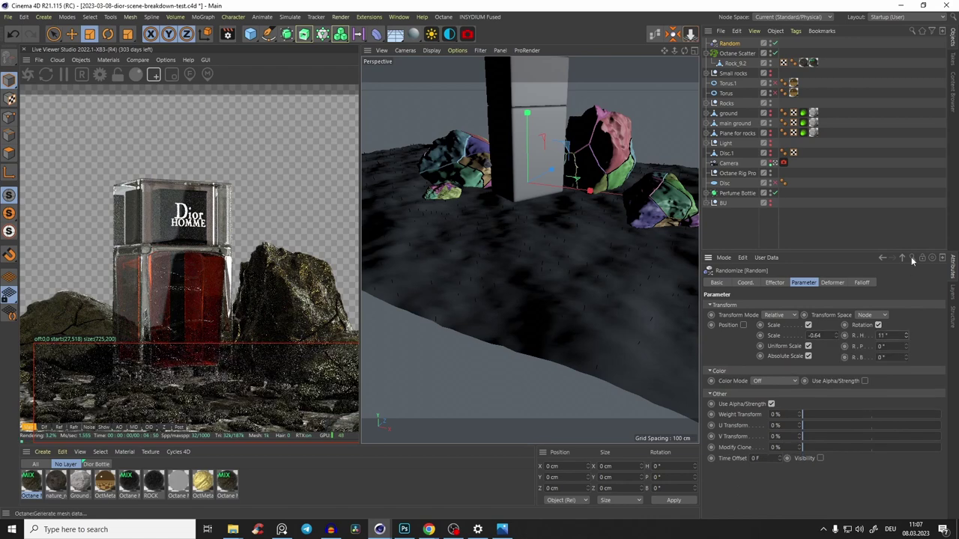
left_click_drag(906, 347, 903, 150)
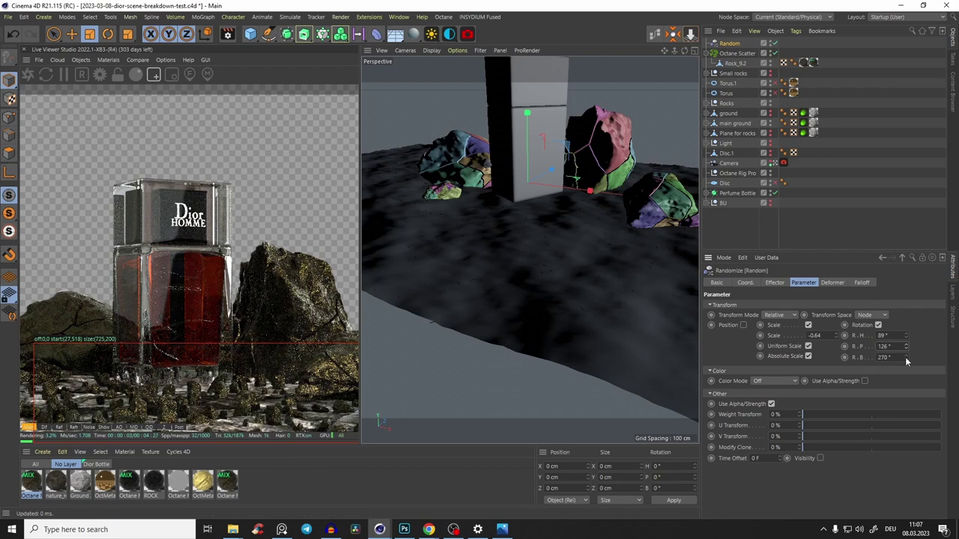
left_click_drag(906, 358, 900, 260)
left_click_drag(906, 337, 906, 430)
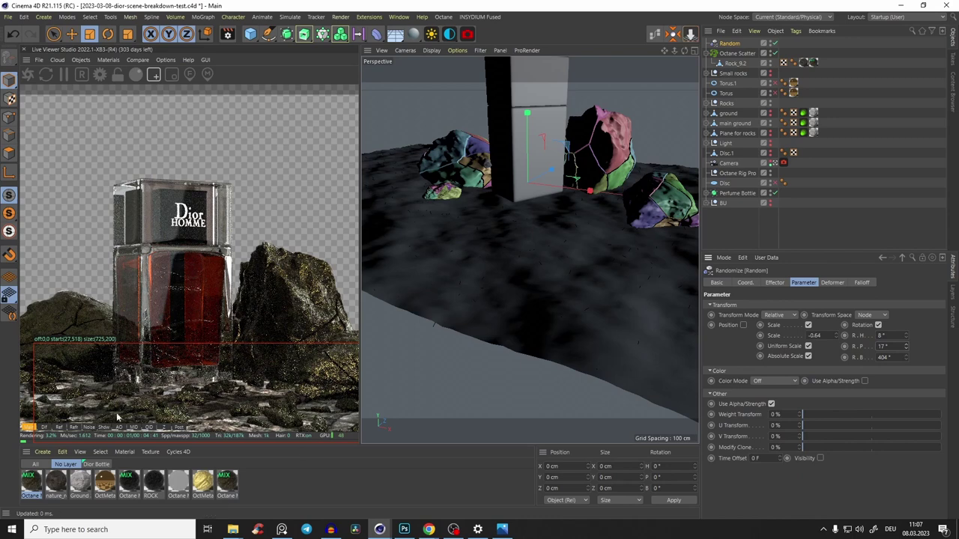
Step: Scale the scattered Rock_9.2 down to about 13 × 10 × 31 cm
left_click(736, 64)
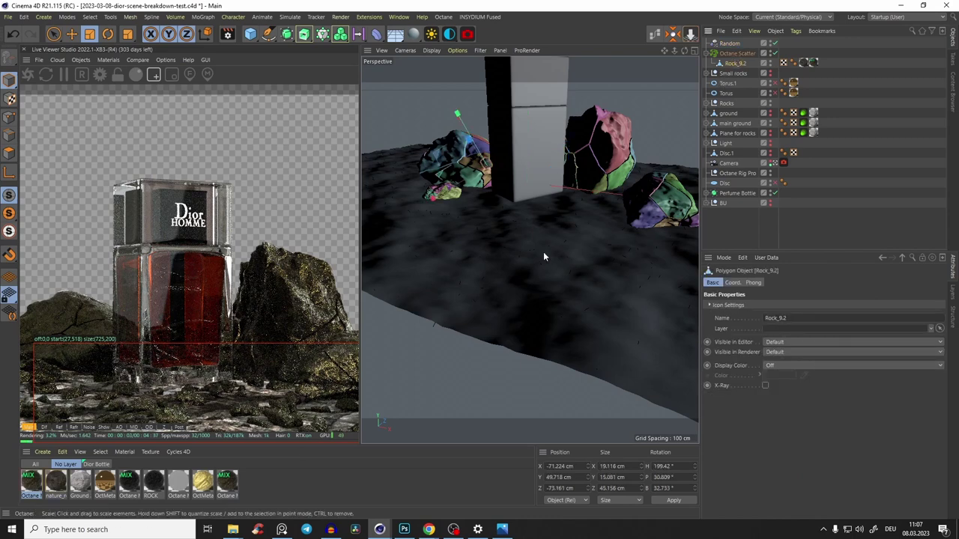
key("t")
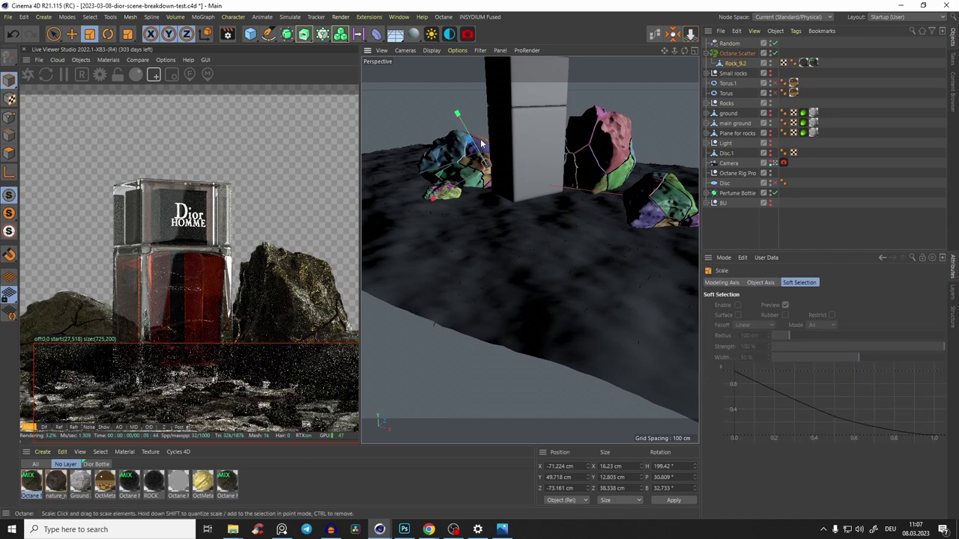
left_click_drag(564, 213, 523, 172)
scroll(489, 160, "up", 8)
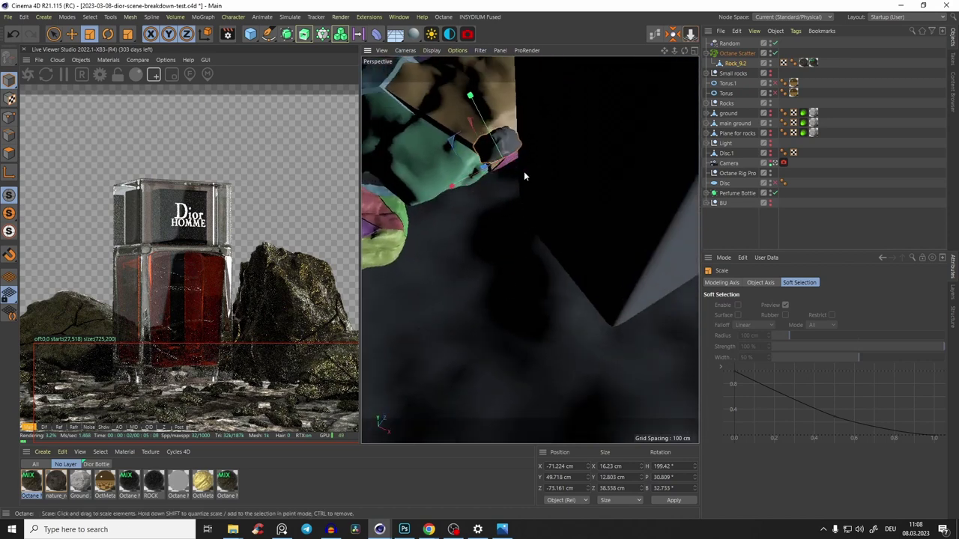
scroll(525, 174, "down", 5)
left_click_drag(530, 250, 562, 233, "alt")
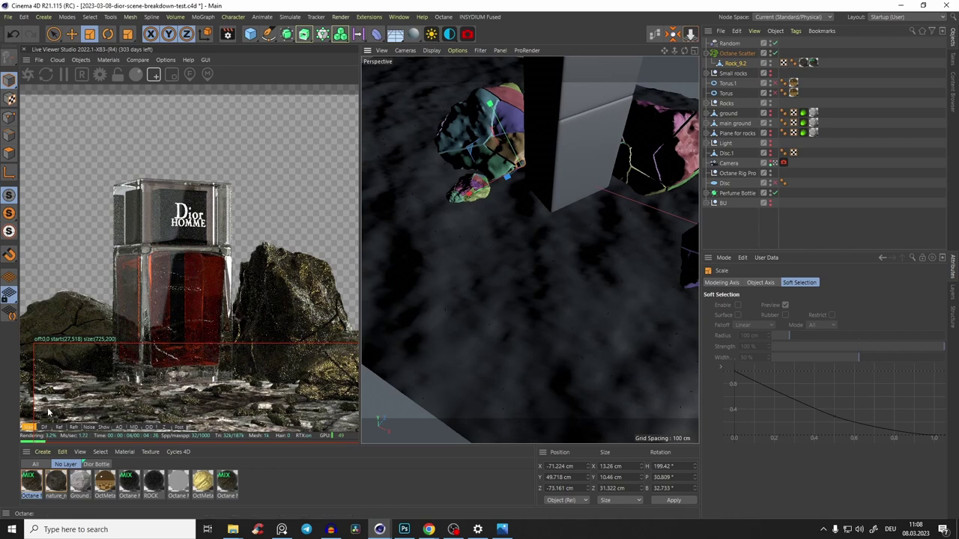
Step: Set the Octane Scatter's surface distribution count to 5000
left_click(737, 53)
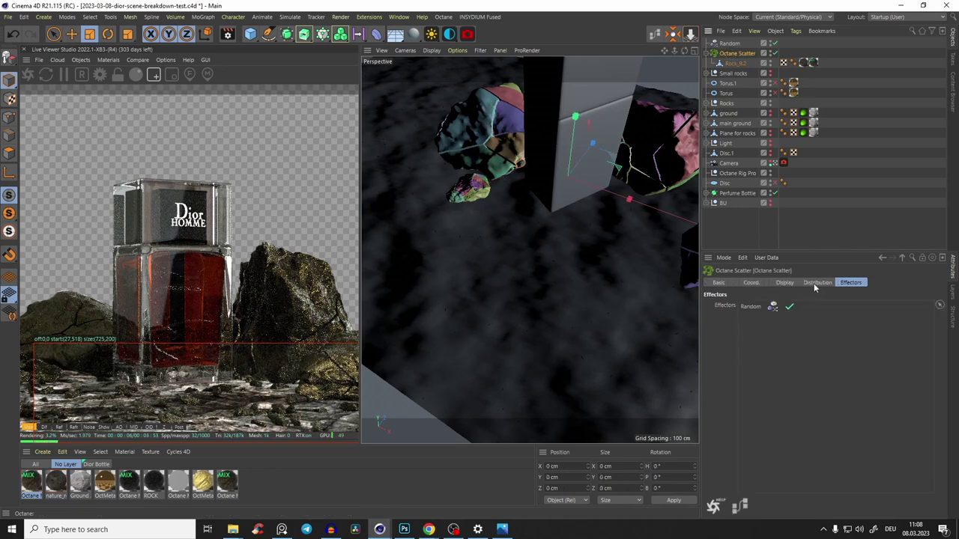
left_click(816, 282)
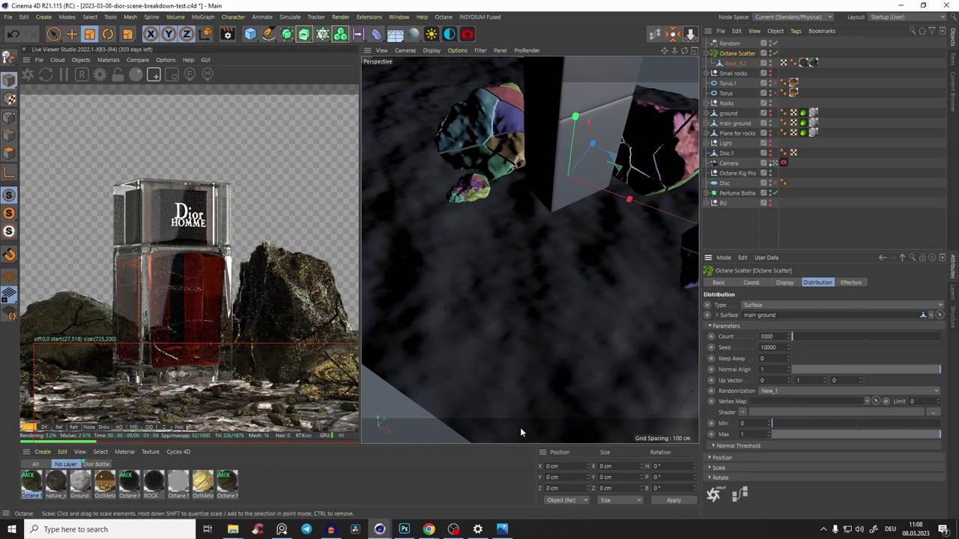
left_click(777, 326)
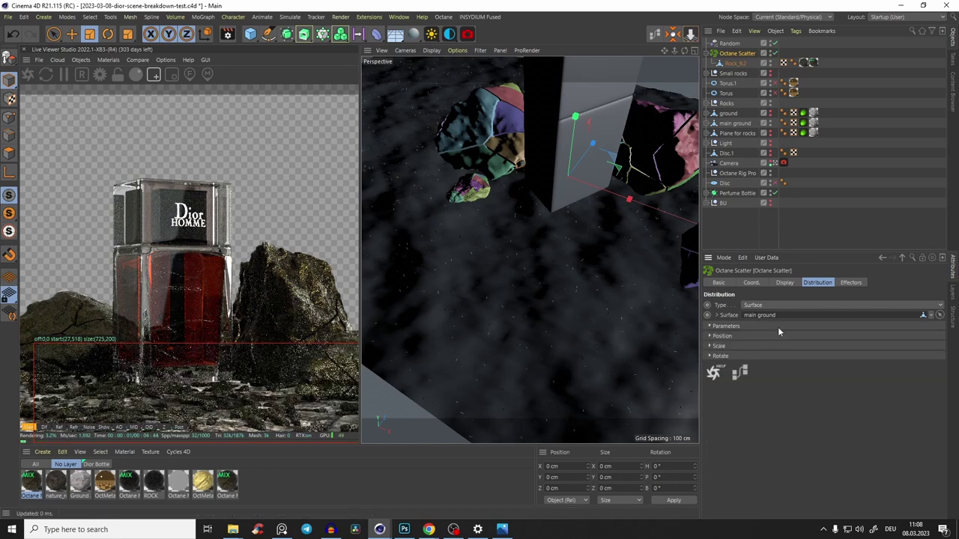
left_click(718, 327)
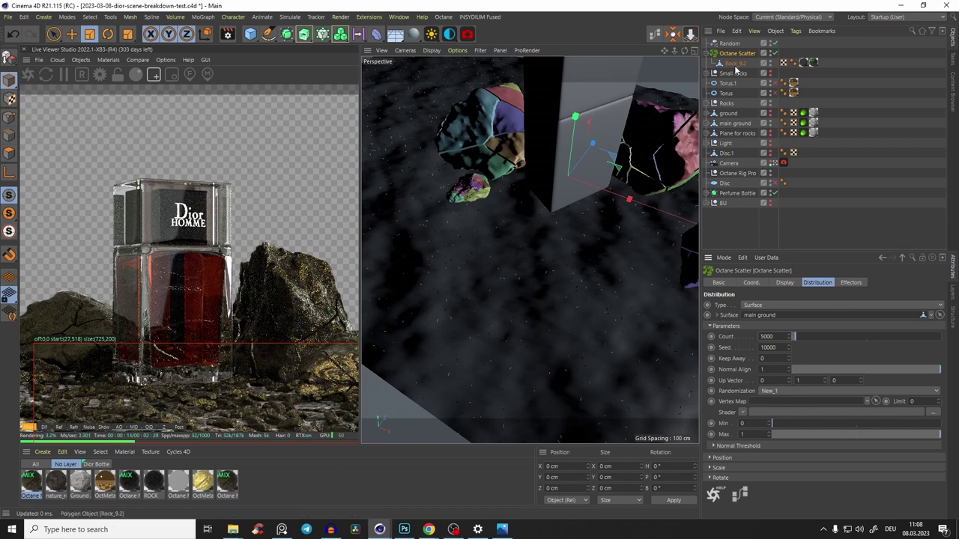
Step: Delete the Random effector and the Octane Scatter with its rock, then show and expand the Small rocks group
key("Delete")
key("Delete")
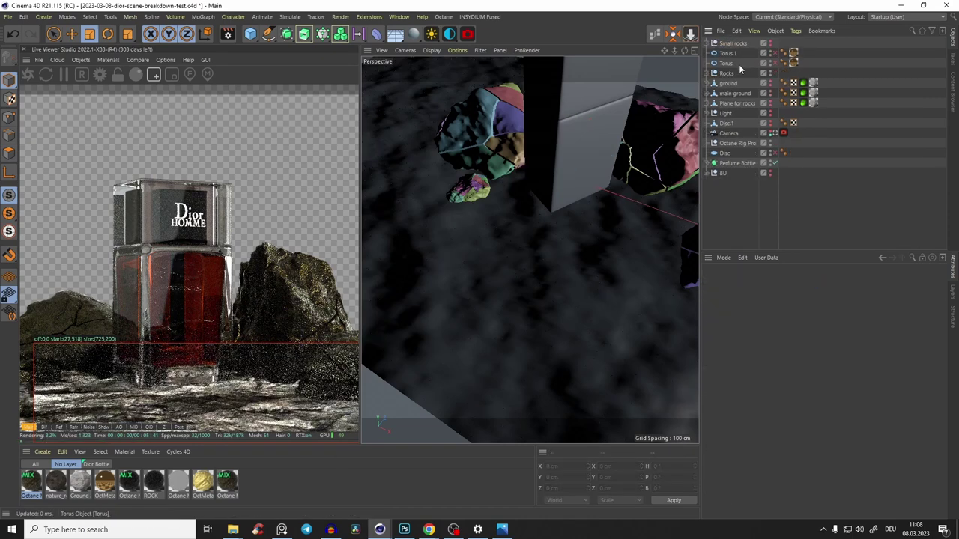
left_click(707, 44)
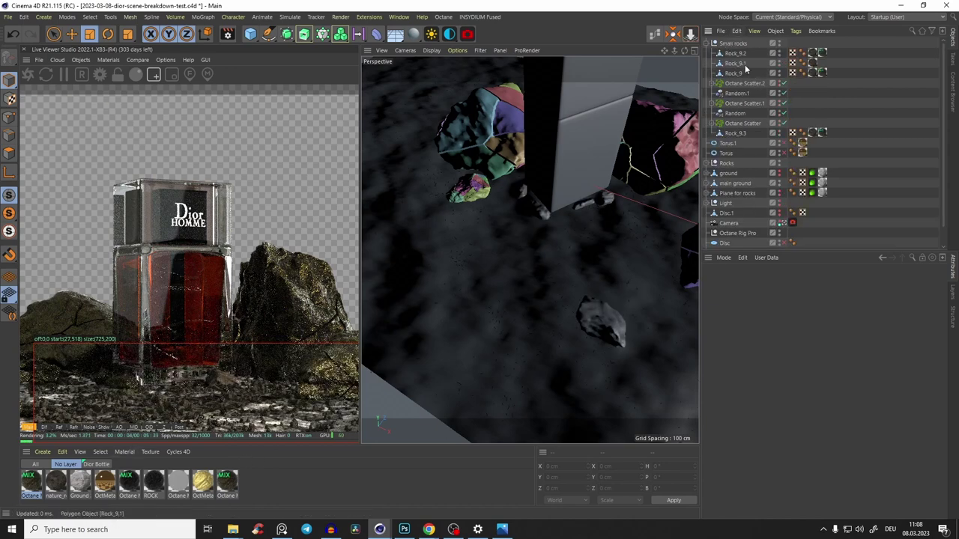
Step: Examine Octane Scatter.1's distribution settings and the rock nested inside Octane Scatter.2
left_click(744, 103)
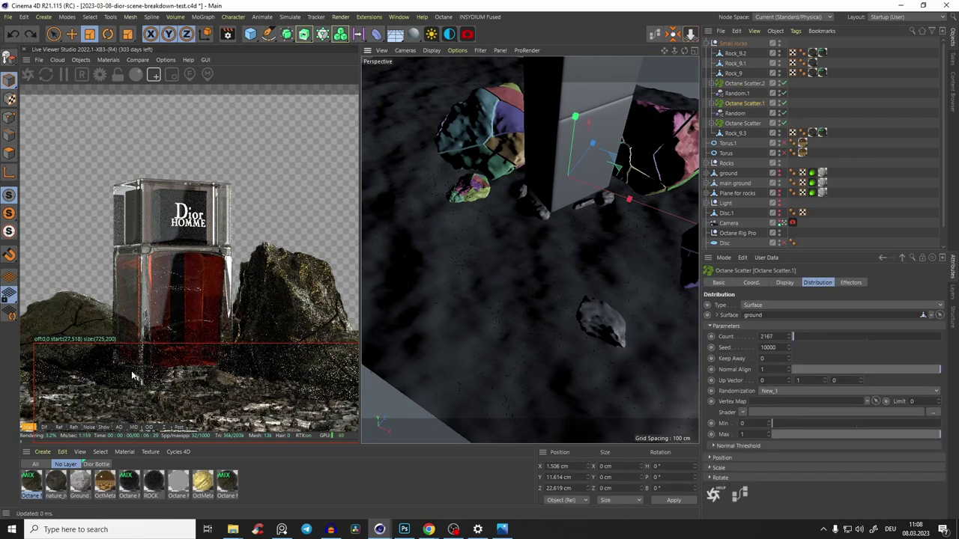
left_click(712, 83)
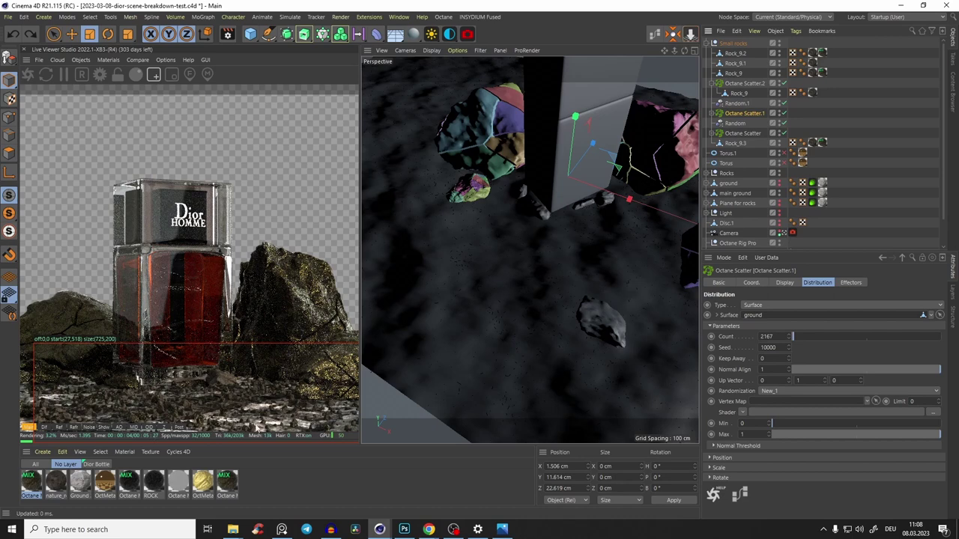
left_click(711, 83)
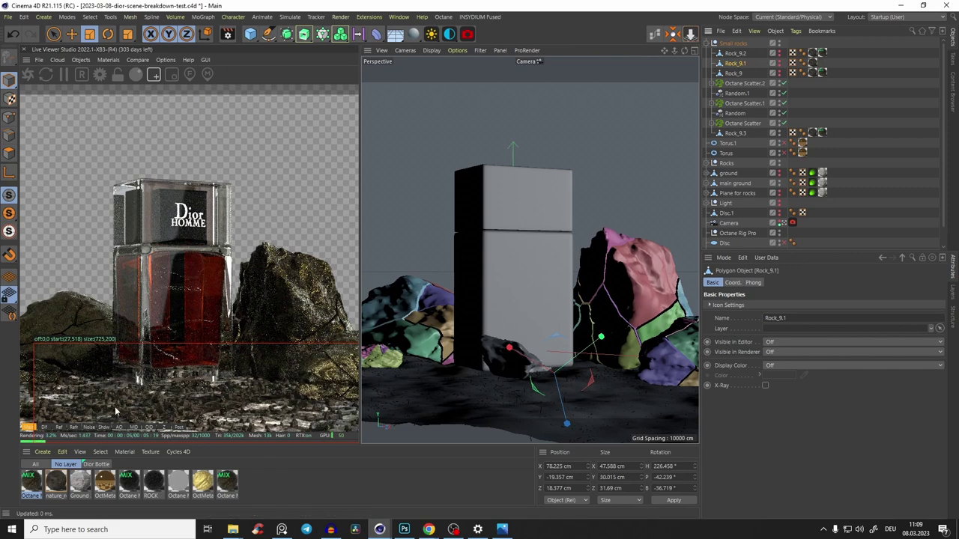
Step: Check the ground rocks against the finished reference image, then make Rock_9.1 visible in the editor and renderer
left_click(281, 530)
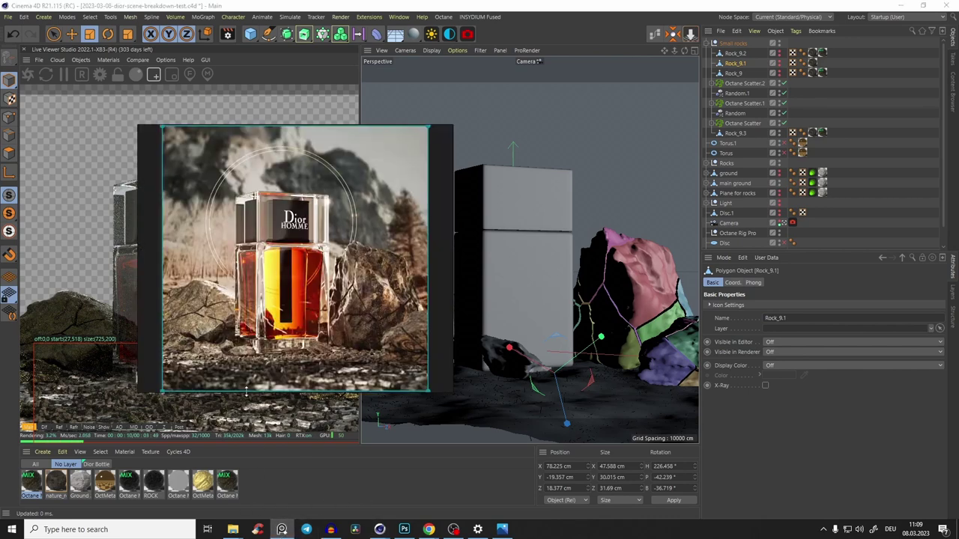
left_click(282, 530)
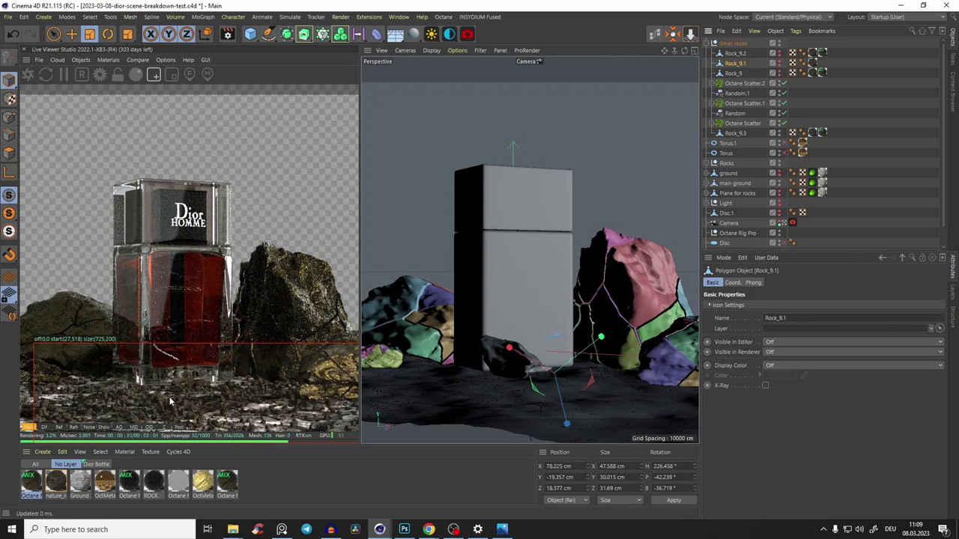
left_click(779, 63, "ctrl")
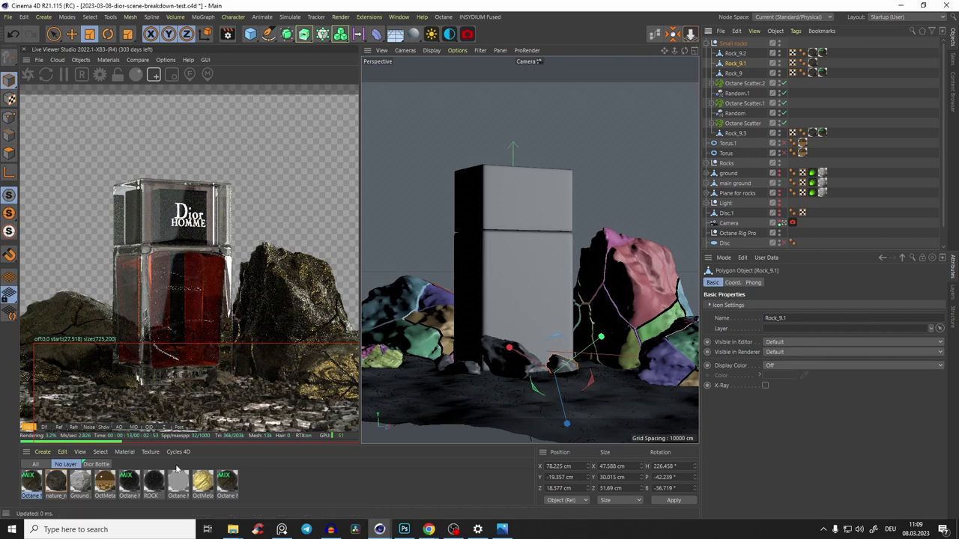
Step: Open the nature_rock material's node graph and disconnect its displacement, moving the normal texture and displacement nodes aside
double_click(56, 480)
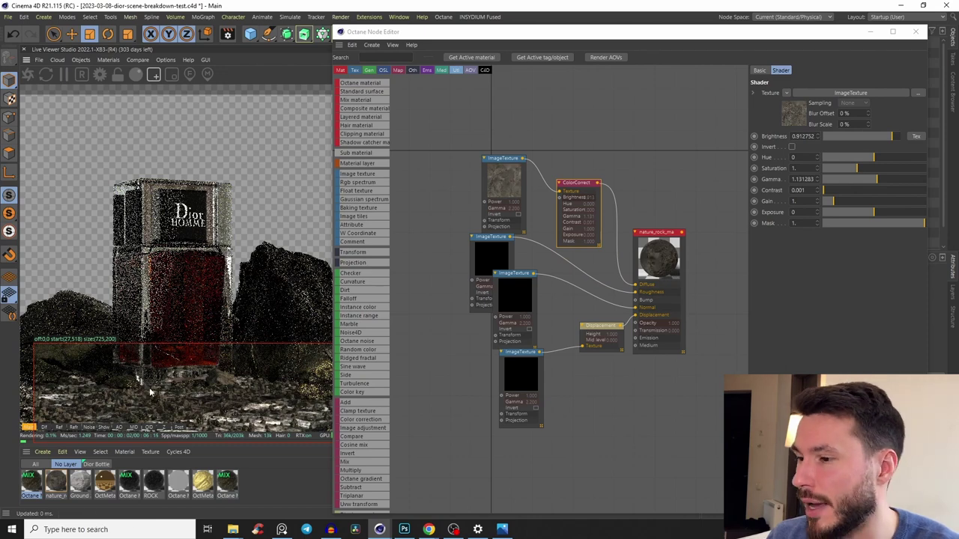
left_click(554, 280)
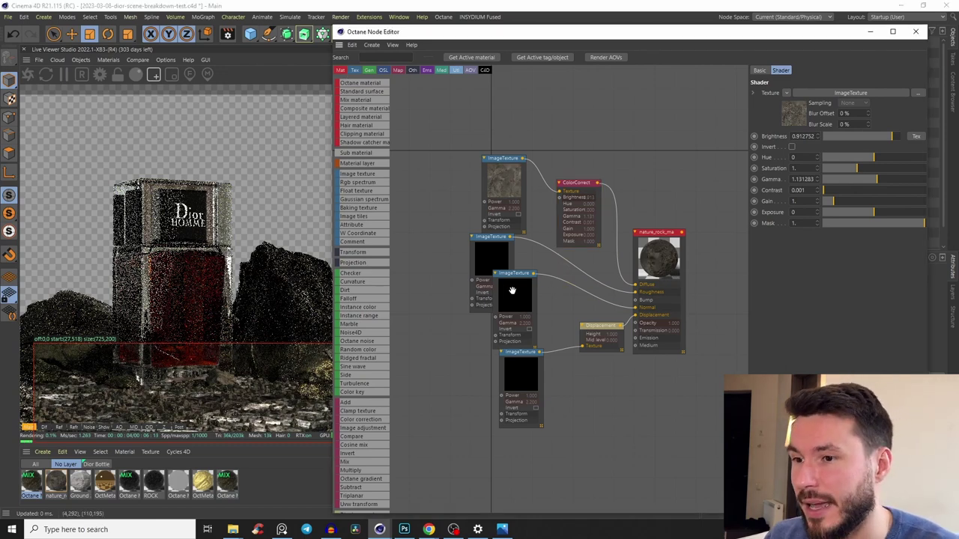
left_click_drag(515, 274, 454, 312)
left_click_drag(591, 328, 568, 339)
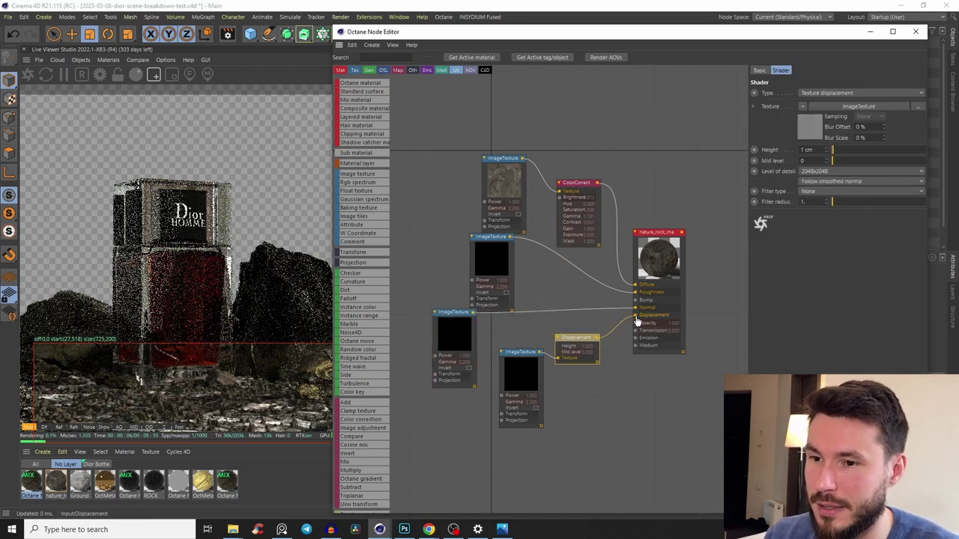
left_click_drag(635, 315, 613, 360)
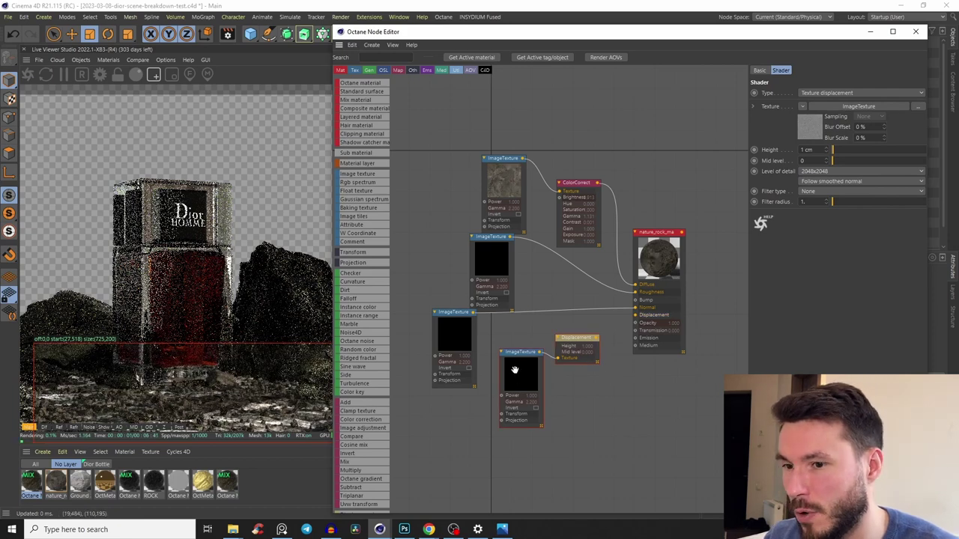
Step: Spread out the normal, roughness and diffuse image texture nodes of the rock material and close the node editor
left_click_drag(456, 326, 448, 335)
left_click_drag(492, 257, 454, 252)
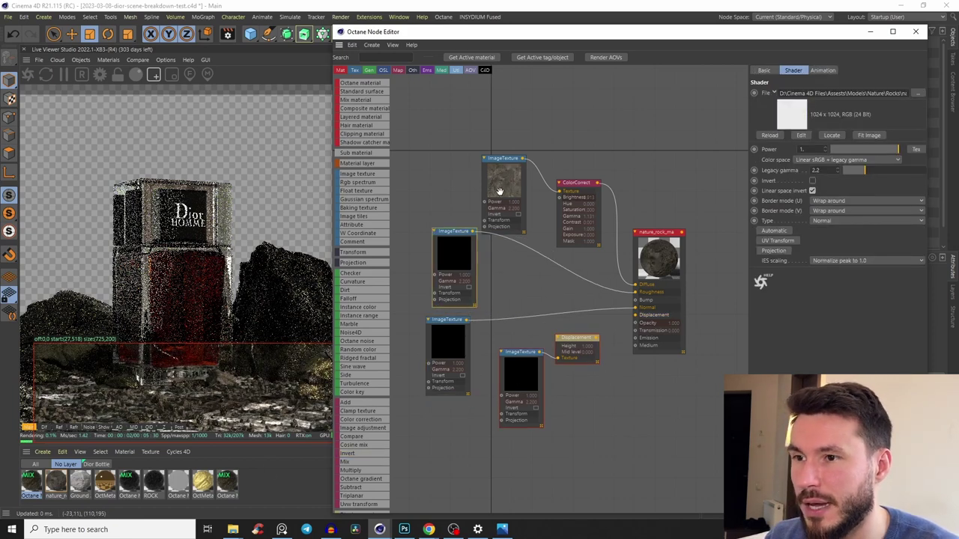
left_click_drag(511, 176, 520, 150)
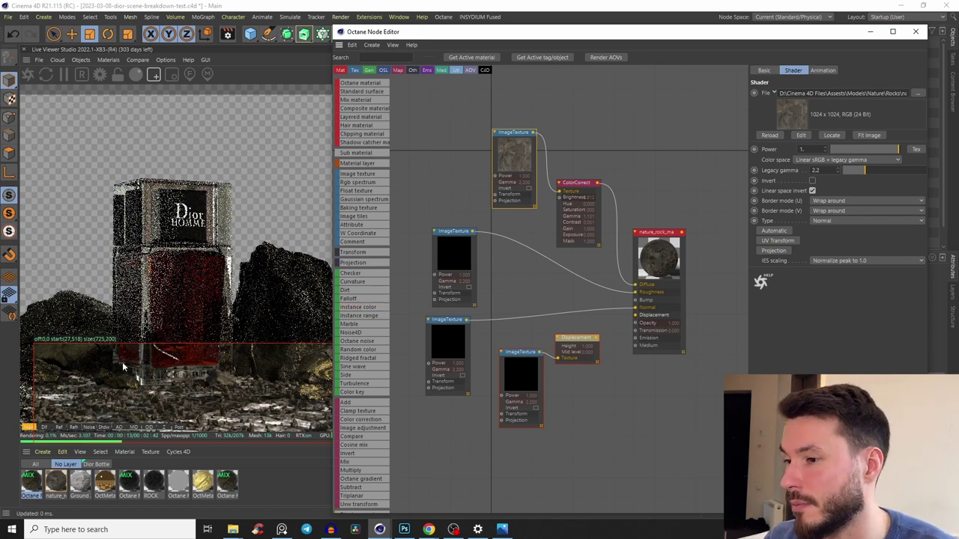
left_click(915, 31)
left_click_drag(554, 213, 587, 241, "alt")
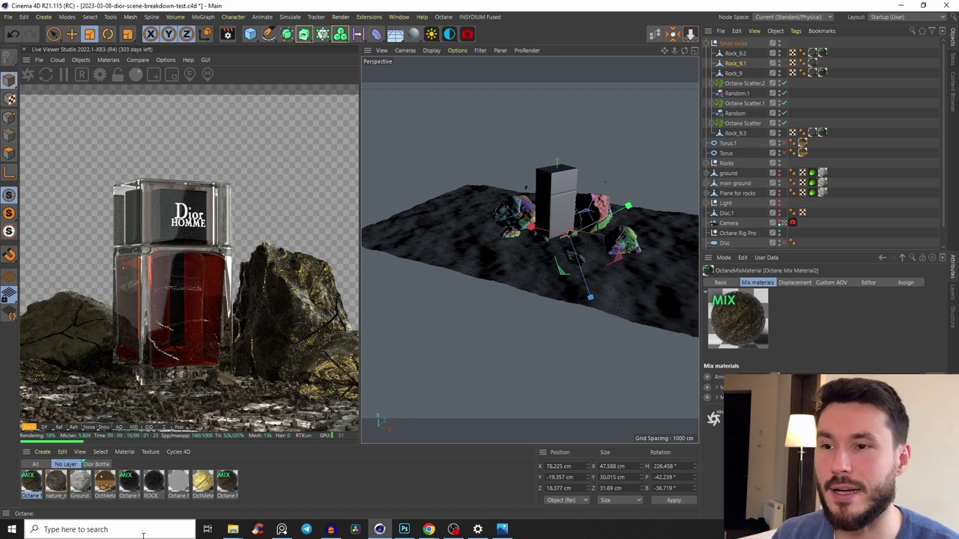
Step: Return the viewport to the scene camera's view and check the finished reference image of the bottle
key("ctrl+shift+z")
key("ctrl+shift+z")
key("ctrl+shift+z")
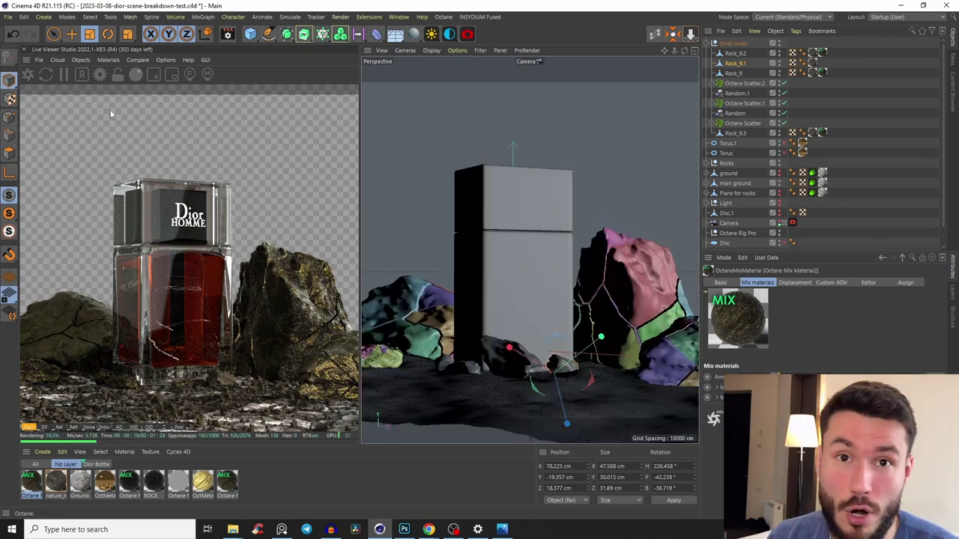
left_click(282, 531)
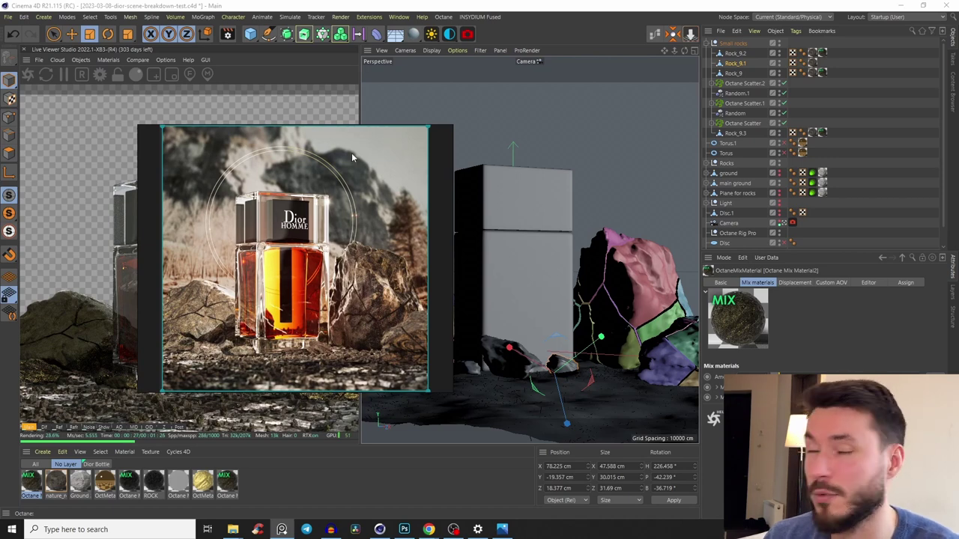
left_click(281, 530)
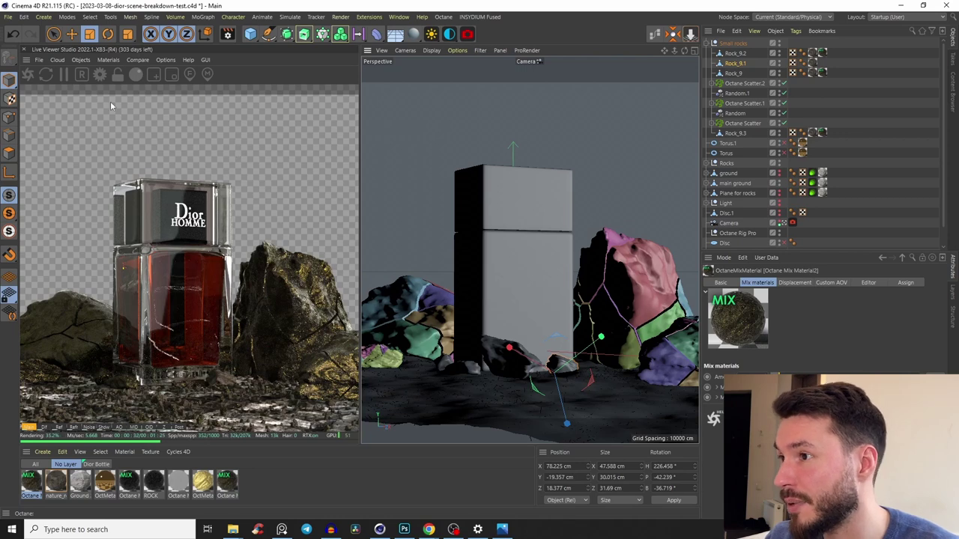
Step: Review the Octane render settings around Nested dielectrics, Alpha channel and Keep environment, and close the settings window
left_click(99, 77)
scroll(180, 83, "down", 3)
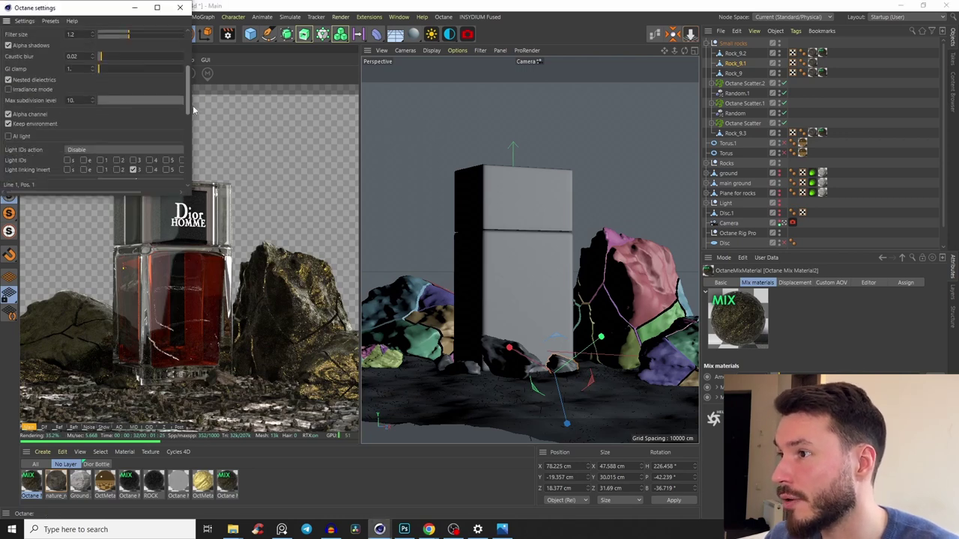
left_click_drag(110, 9, 442, 97)
left_click(73, 177)
left_click(438, 183)
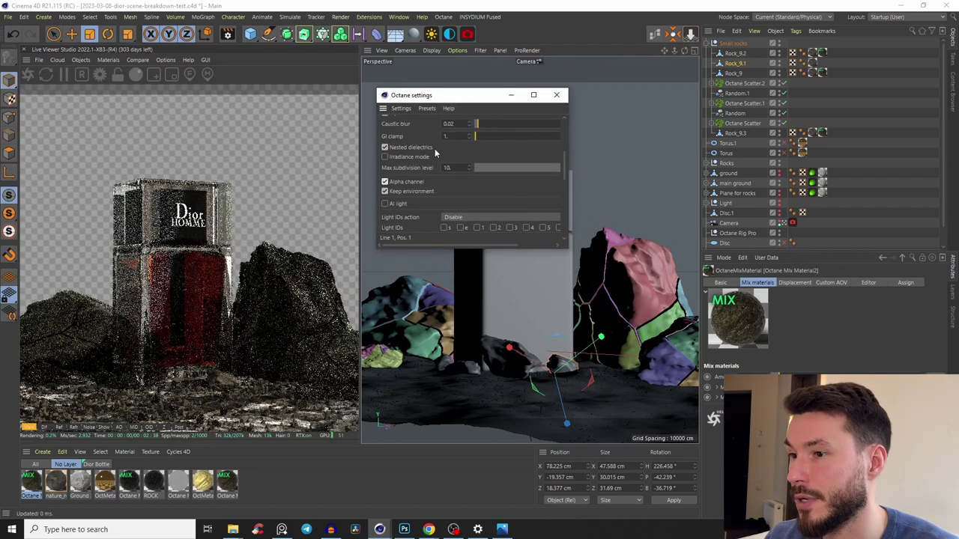
left_click(556, 95)
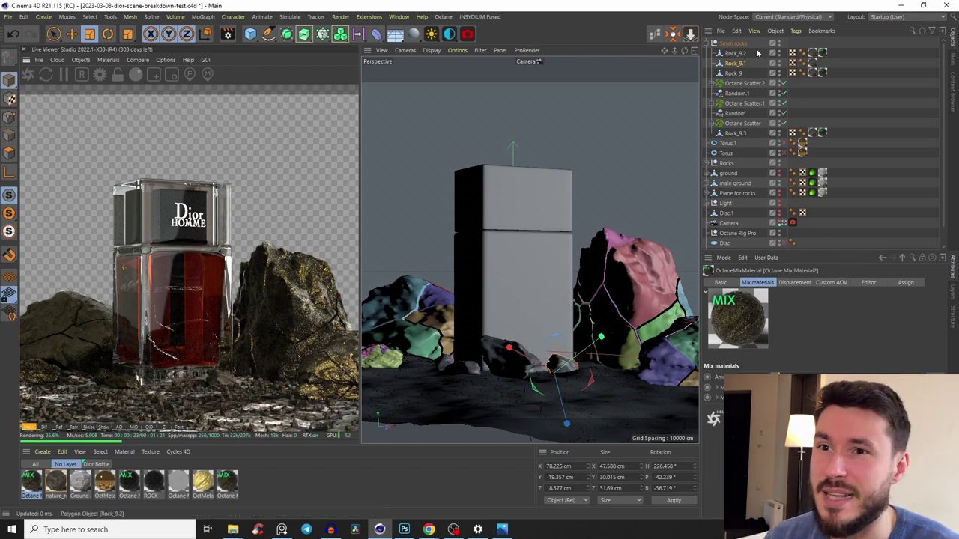
Step: Collapse the Small rocks group, enable Torus and Torus.1, and view the Torus.1 ring from outside the scene camera
left_click(707, 43)
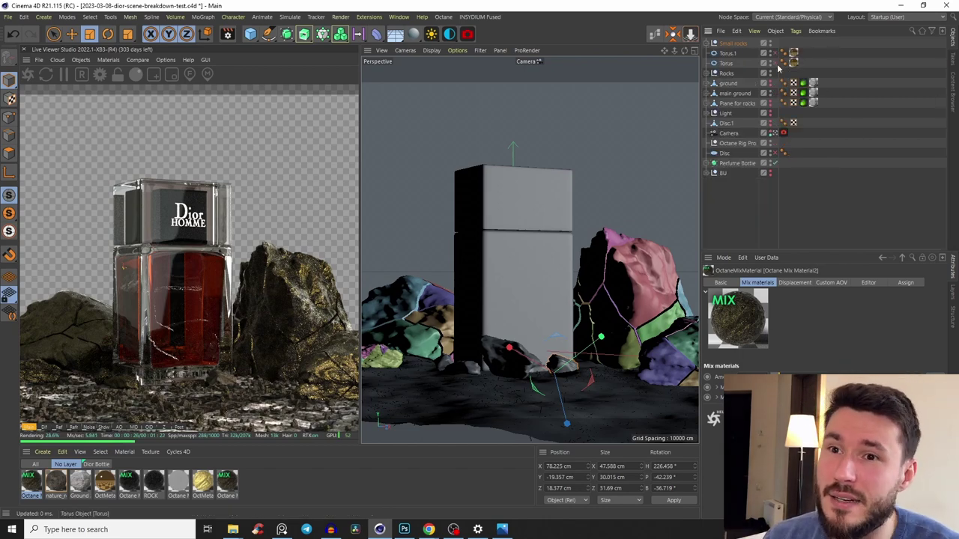
left_click_drag(775, 55, 771, 84)
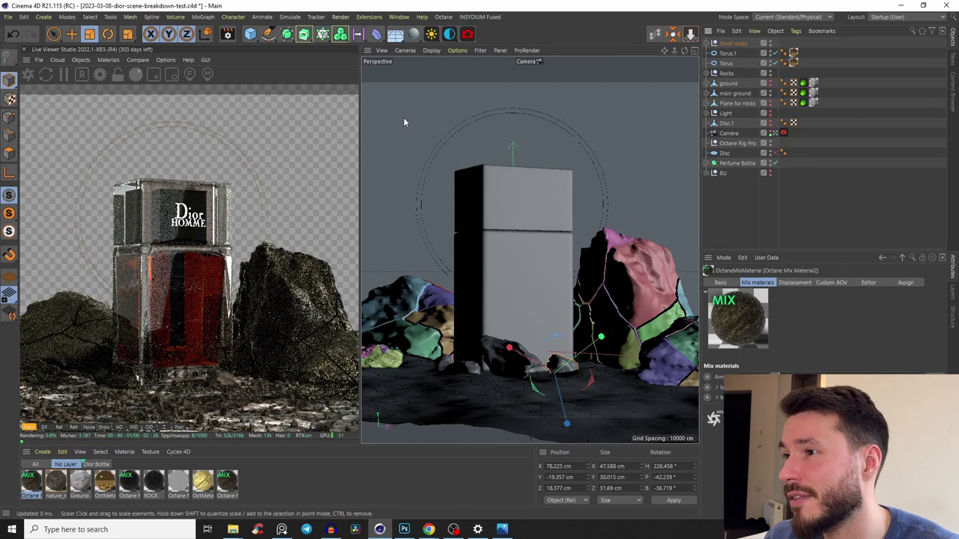
left_click(730, 54)
left_click(776, 134)
scroll(554, 135, "up", 8)
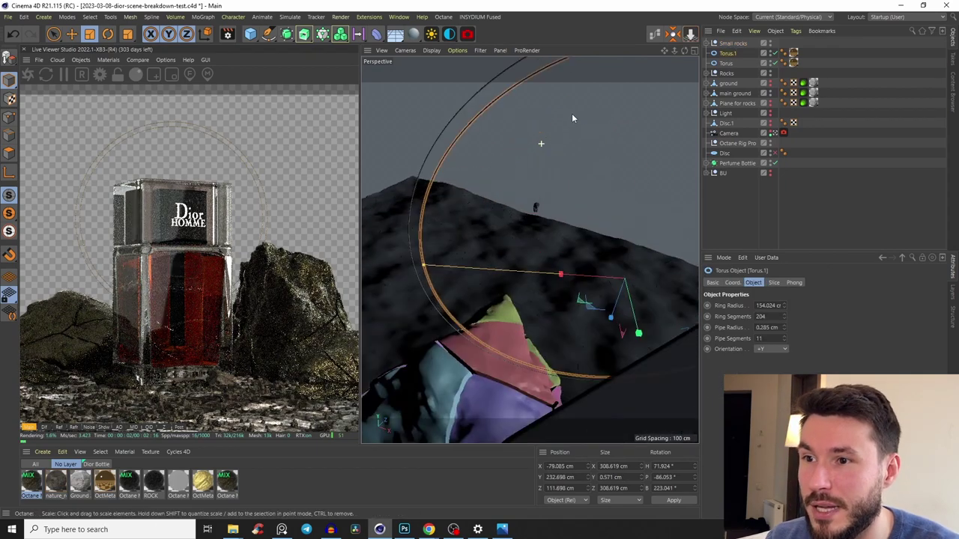
scroll(574, 114, "down", 3)
Step: Add a new torus and raise it above the perfume bottle to a height of about 335 cm
left_click(250, 34)
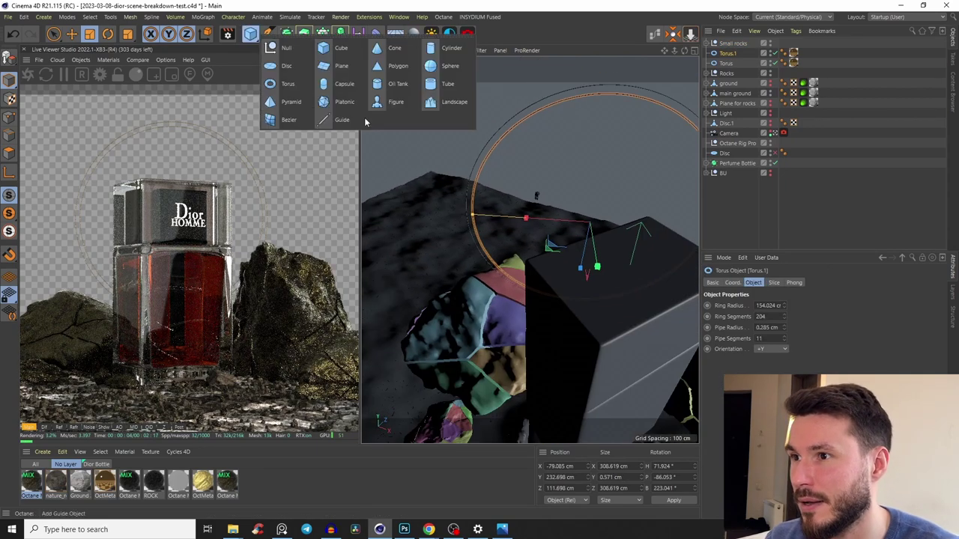
left_click(289, 88)
scroll(554, 242, "down", 8)
left_click_drag(553, 243, 564, 133, "alt")
scroll(567, 241, "up", 3)
key("e")
left_click_drag(603, 186, 629, 204)
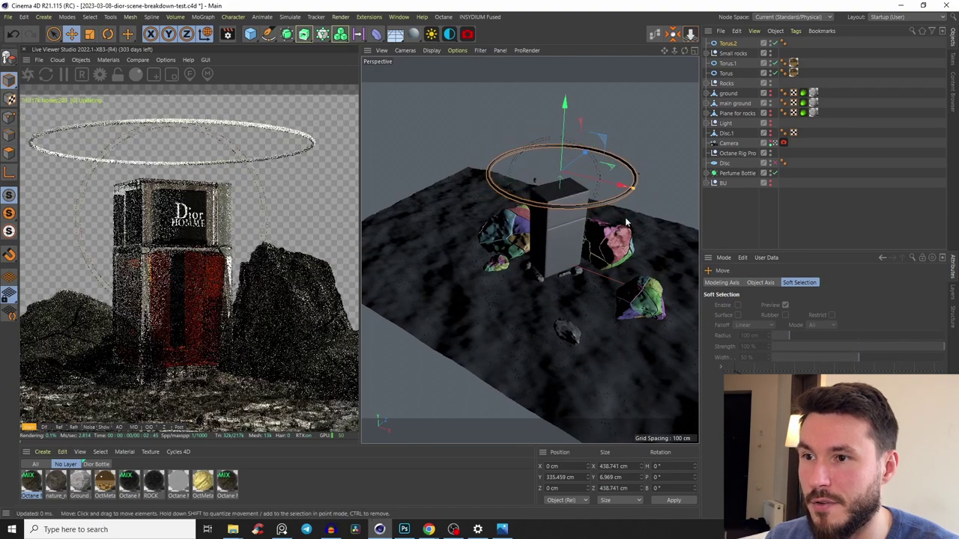
Step: Stand the new torus upright, scaled to about 239 cm and lowered around the bottle's cap, and delete it
key("r")
key("F1")
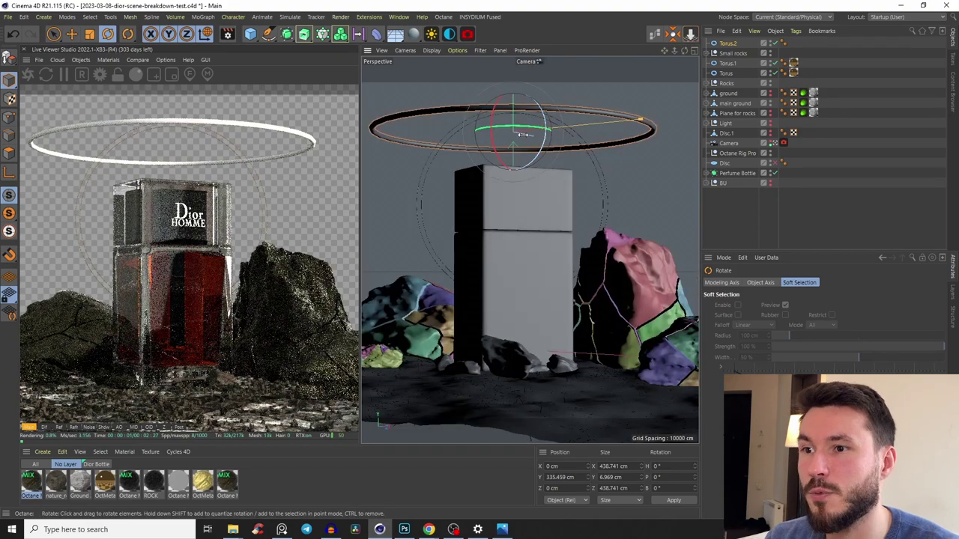
left_click_drag(518, 133, 528, 172)
key("t")
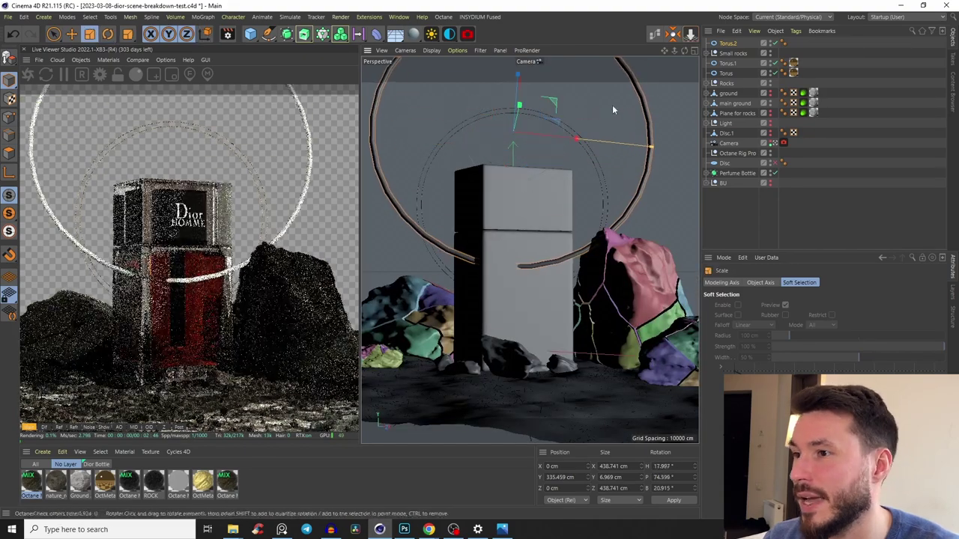
left_click_drag(612, 108, 489, 182)
key("e")
left_click_drag(515, 99, 524, 165)
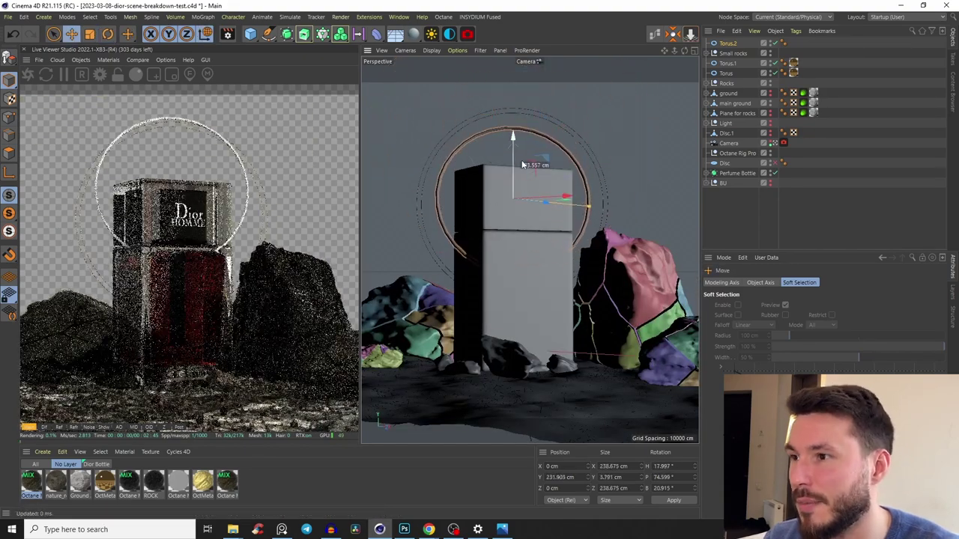
key("Delete")
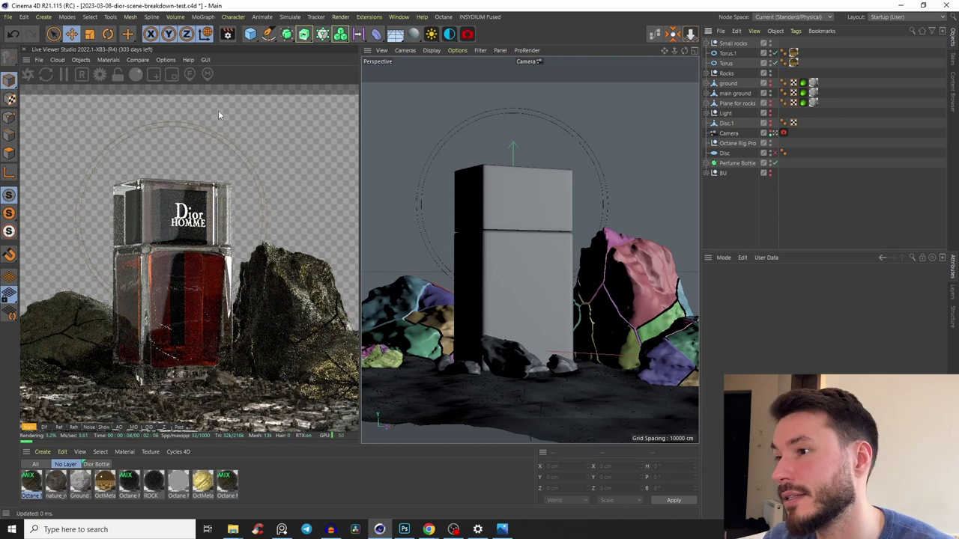
Step: Examine the specular color of the gold OctMetal1 material in its node graph without changing it, and close the node editor
left_click(101, 485)
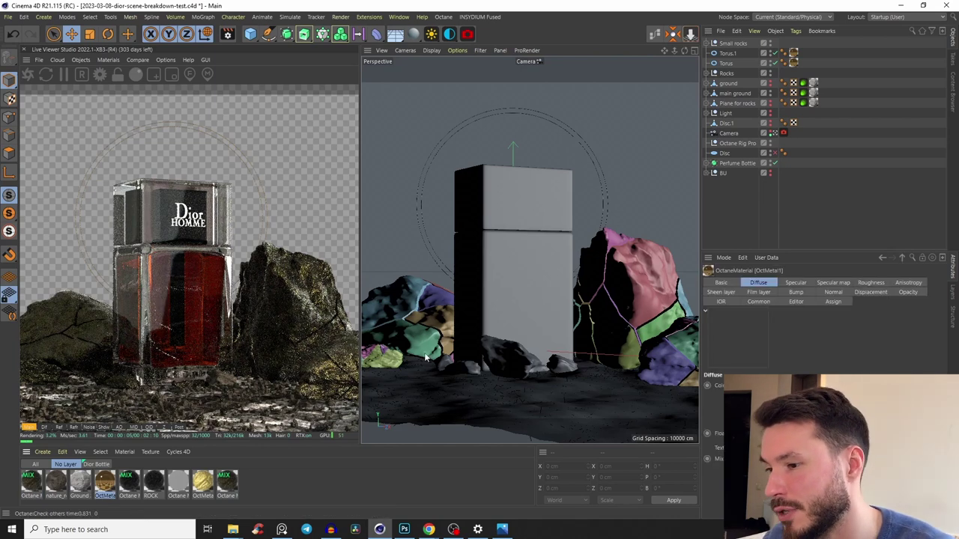
double_click(105, 484)
left_click_drag(370, 252, 542, 236)
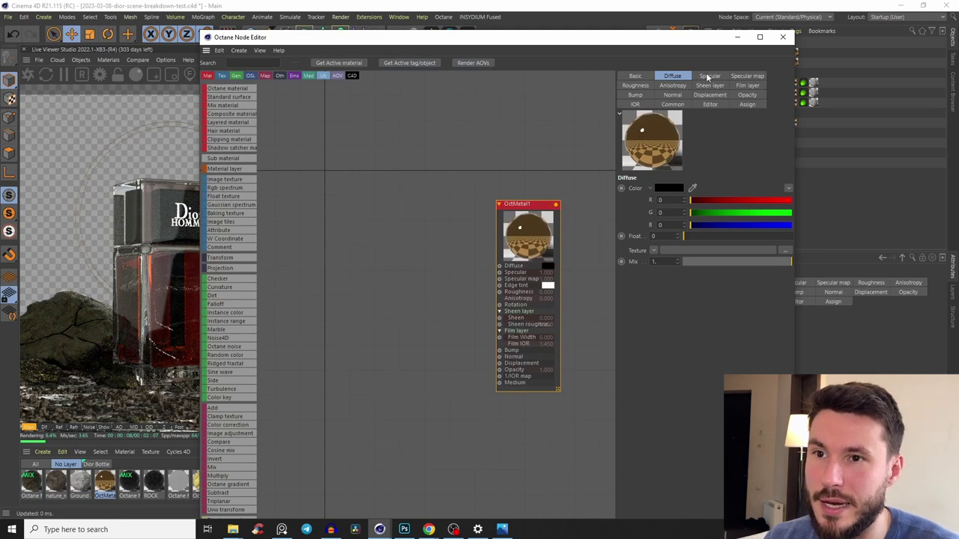
left_click(708, 77)
left_click(659, 187)
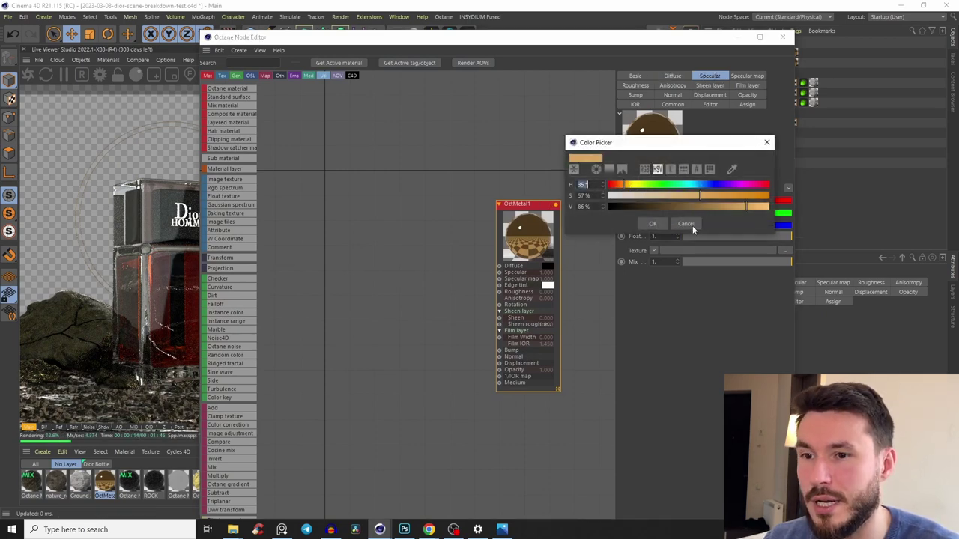
left_click(686, 224)
left_click(782, 37)
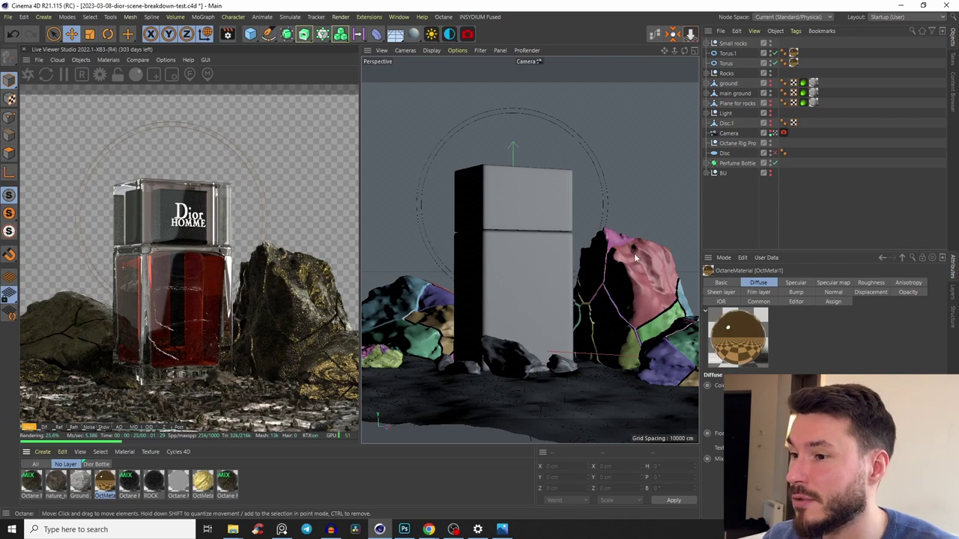
Step: Review the lights inside the Light group and adjust the HDRI rotation of Octane Rig Pro
left_click(707, 113)
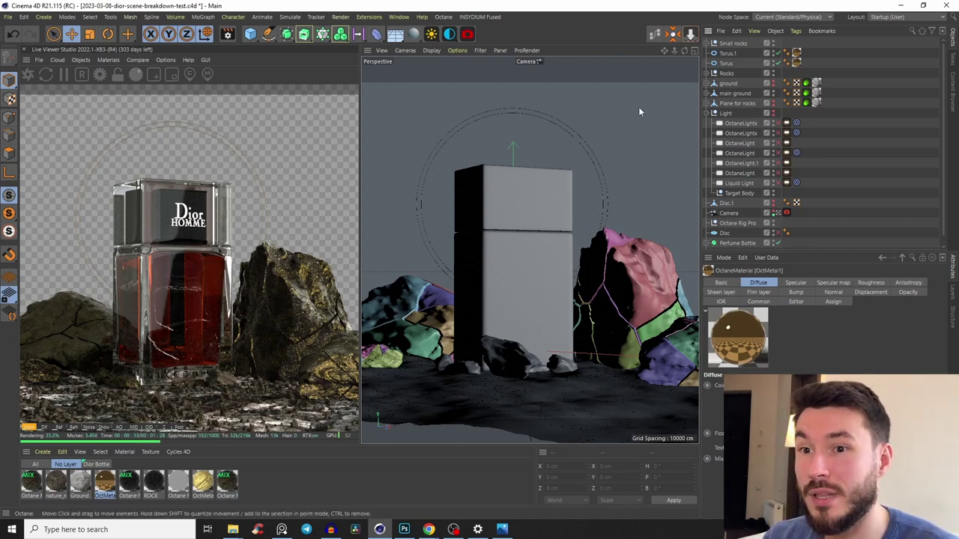
left_click(707, 113)
left_click(737, 143)
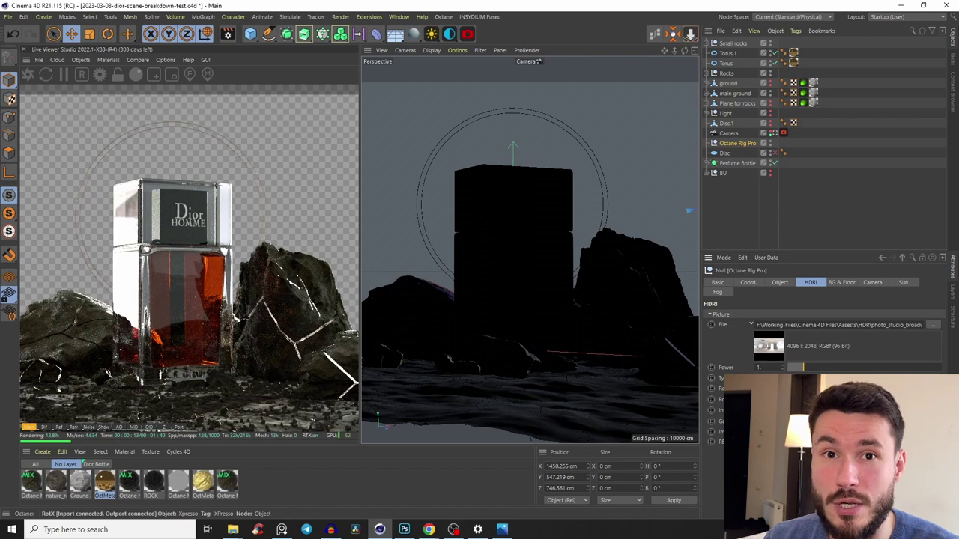
left_click(839, 389)
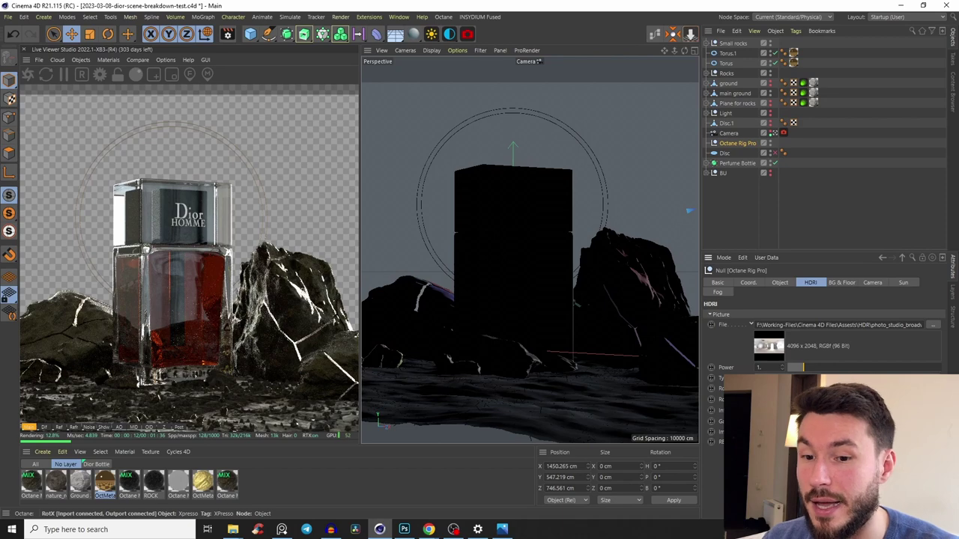
left_click(839, 389)
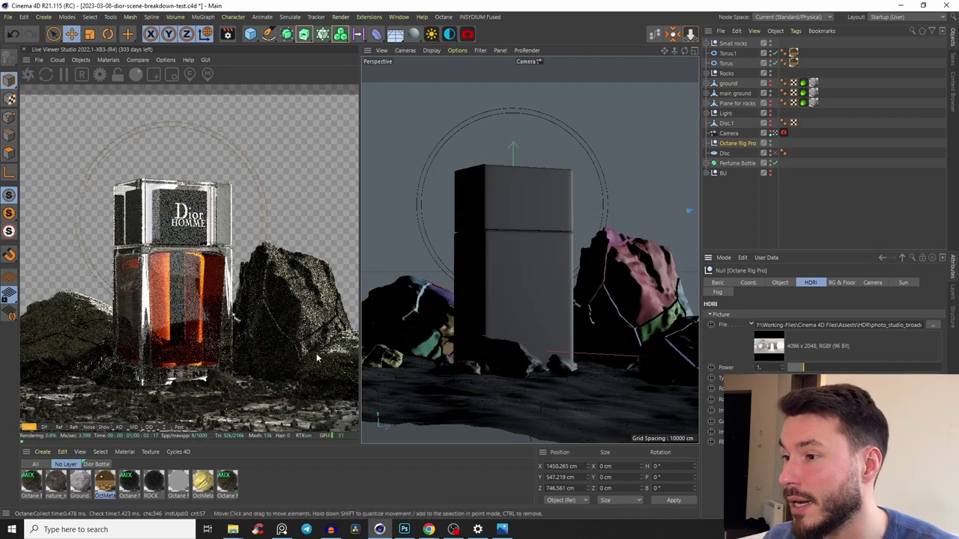
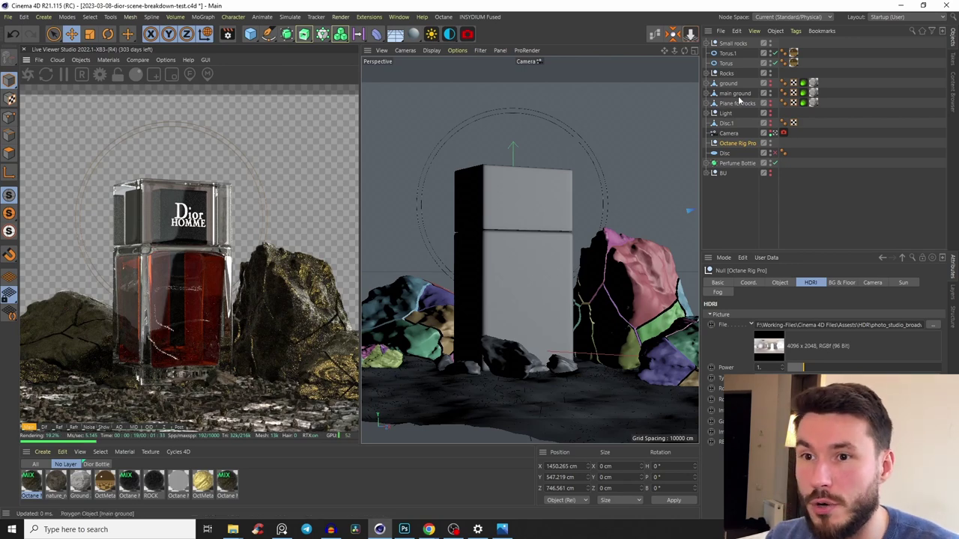
Step: Show the Light group's lights in the viewport and open the light settings of the Liquid Light's Octane tag
left_click(708, 113)
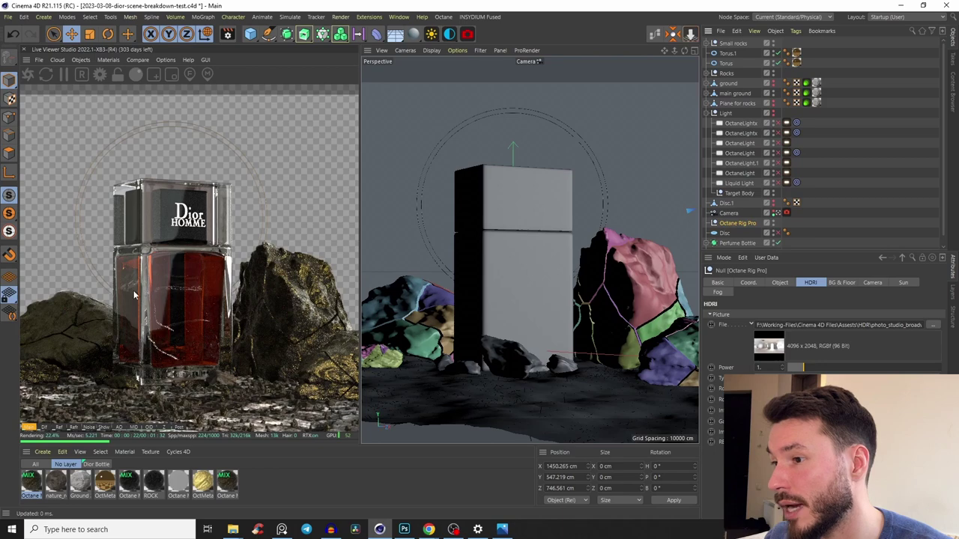
left_click(773, 113, "alt")
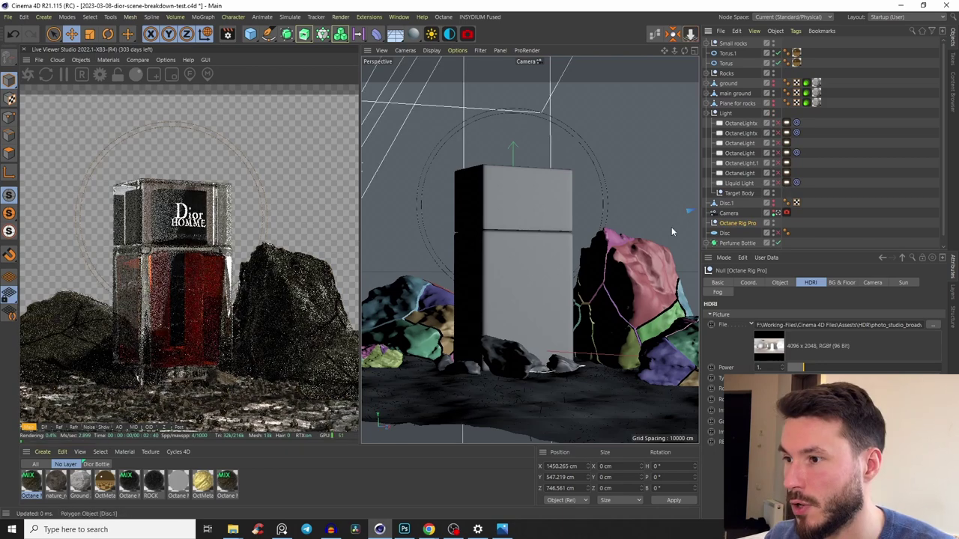
scroll(580, 230, "down", 4)
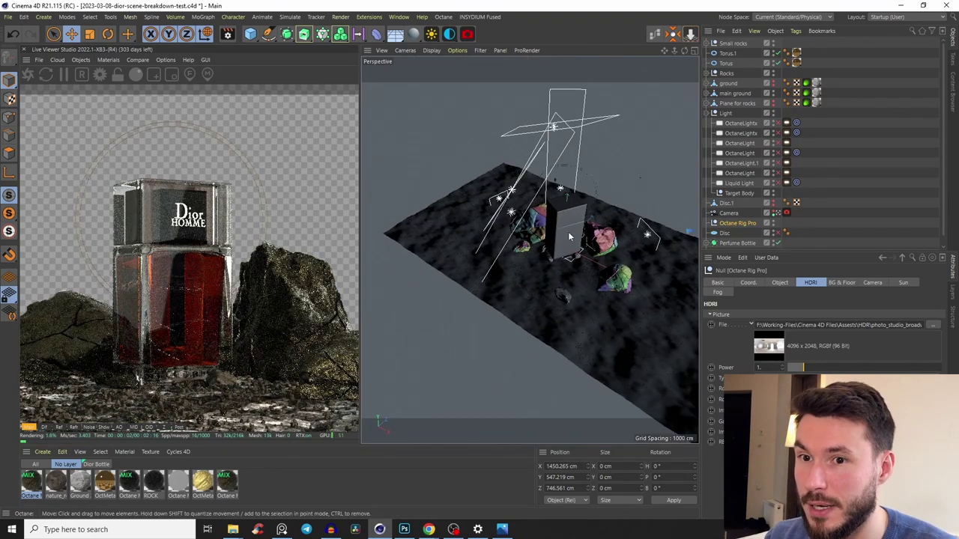
left_click(744, 184)
left_click_drag(577, 233, 552, 297, "alt")
left_click_drag(590, 241, 538, 242, "alt")
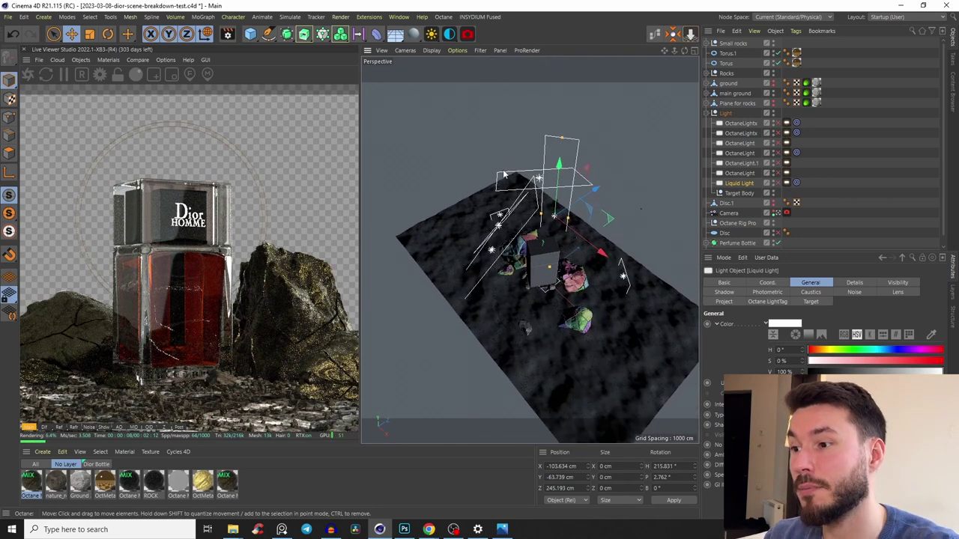
left_click(786, 183)
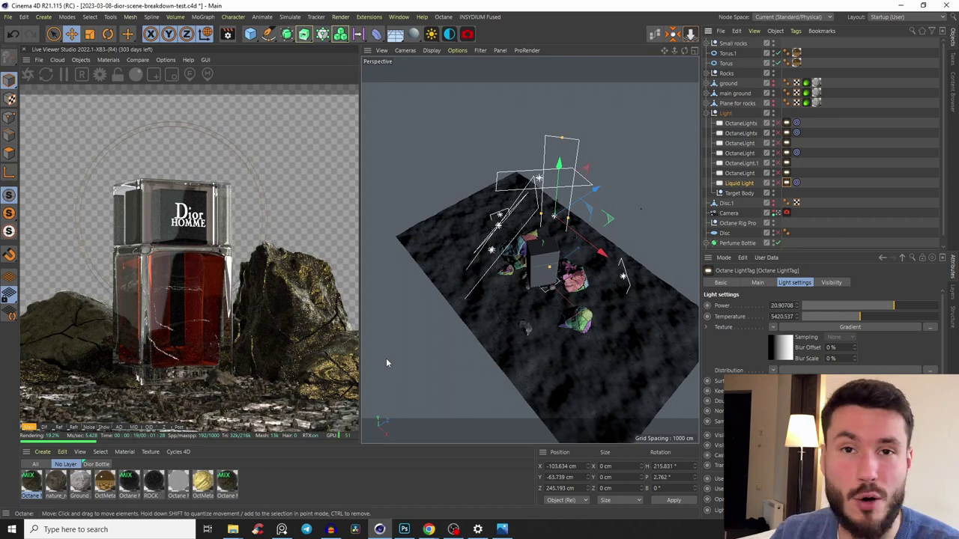
Step: Switch the Liquid Light on and back off to compare its effect on the liquid in the live render
scroll(550, 265, "up", 4)
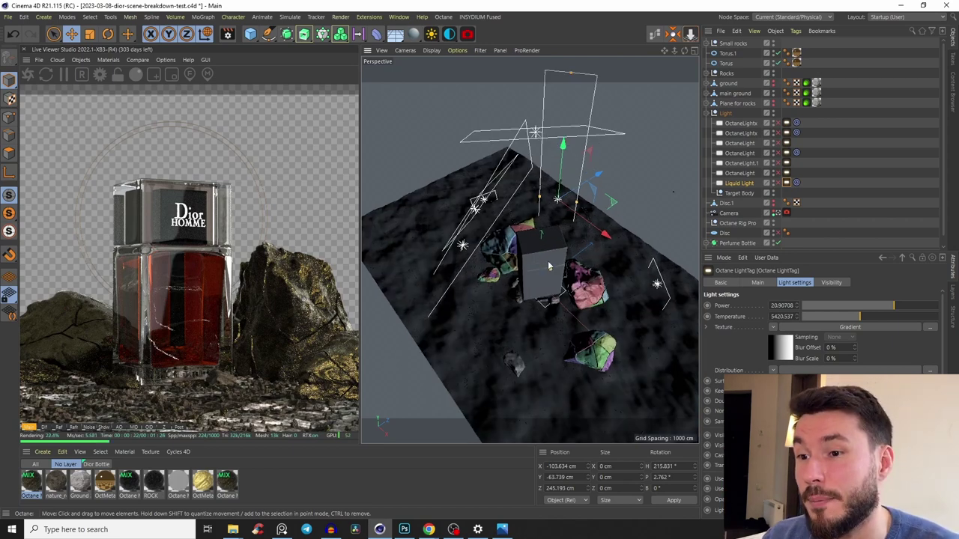
left_click_drag(550, 266, 599, 238, "alt")
left_click(779, 183)
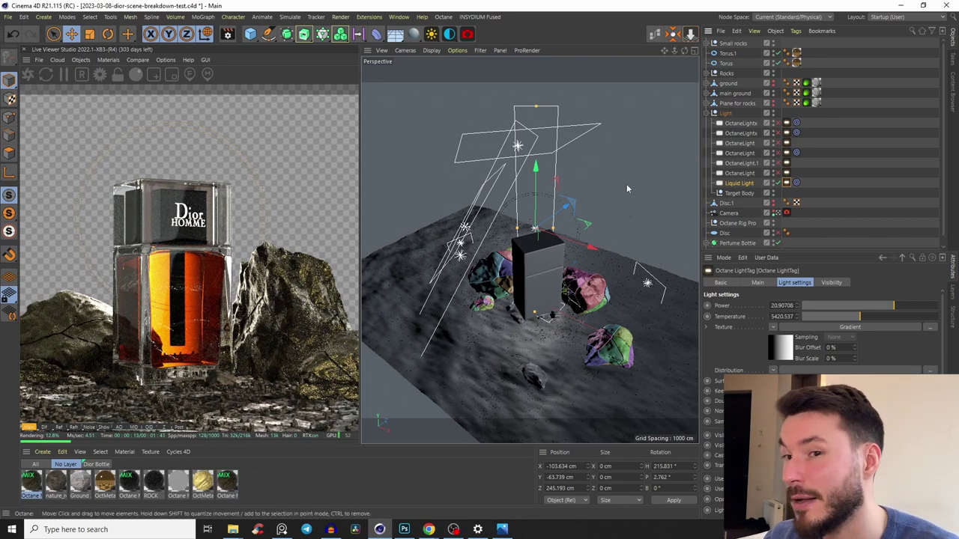
left_click(778, 184)
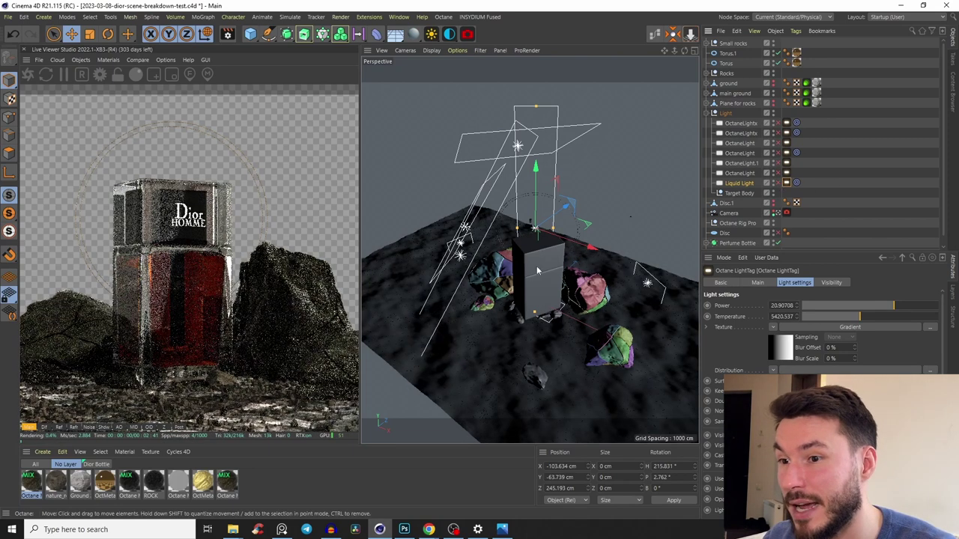
Step: Examine the Liquid Light's placement behind the bottle from several angles while it is enabled, and disable it
left_click_drag(487, 250, 564, 340, "alt")
scroll(573, 272, "up", 5)
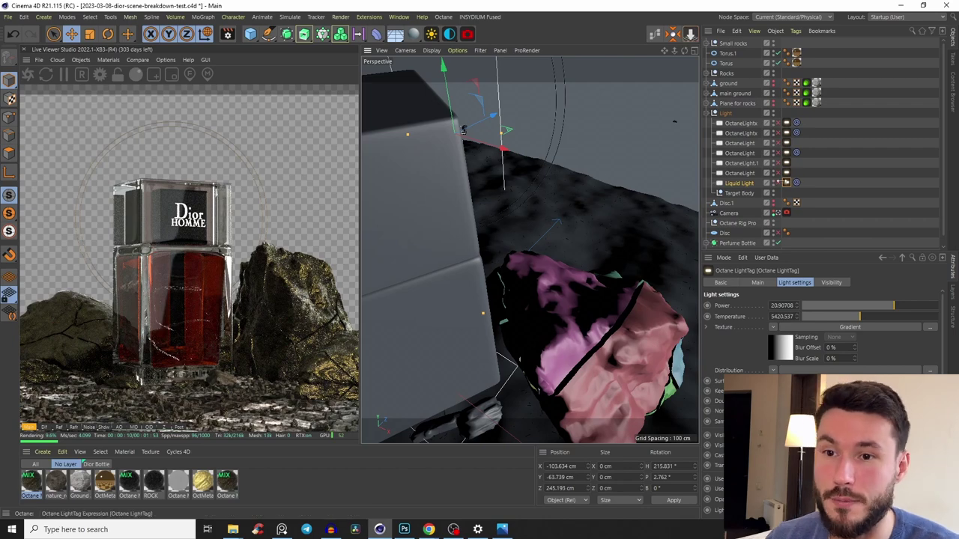
left_click_drag(646, 293, 477, 370, "alt")
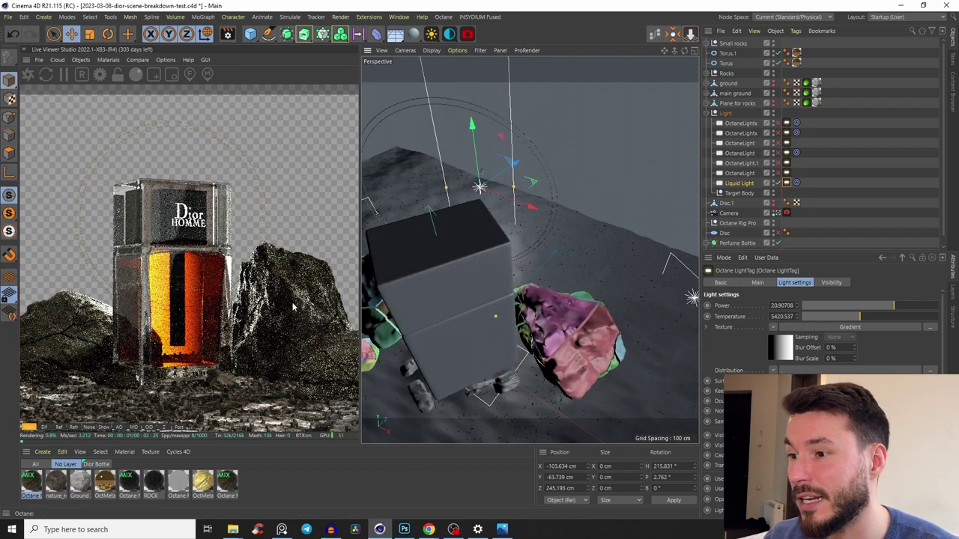
left_click_drag(647, 261, 524, 314, "alt")
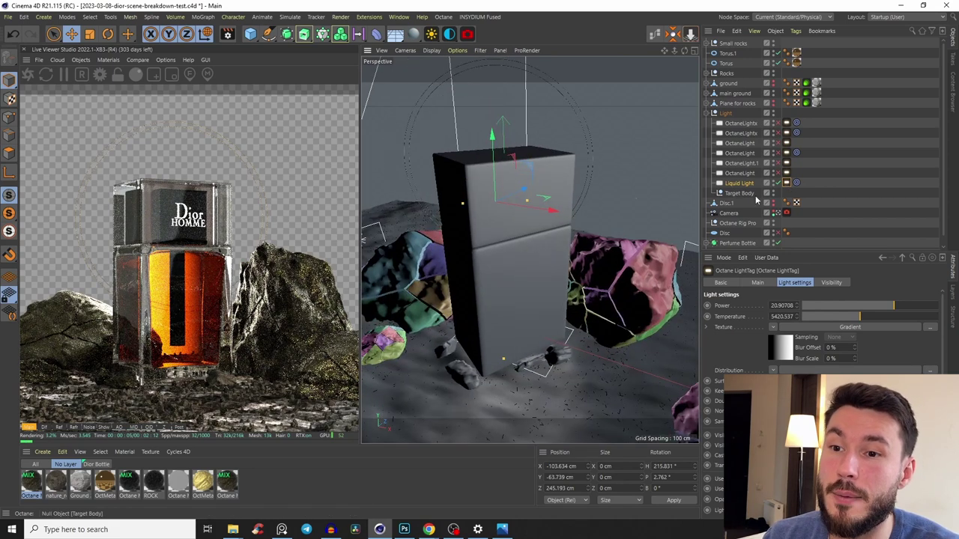
left_click_drag(609, 216, 593, 253, "alt")
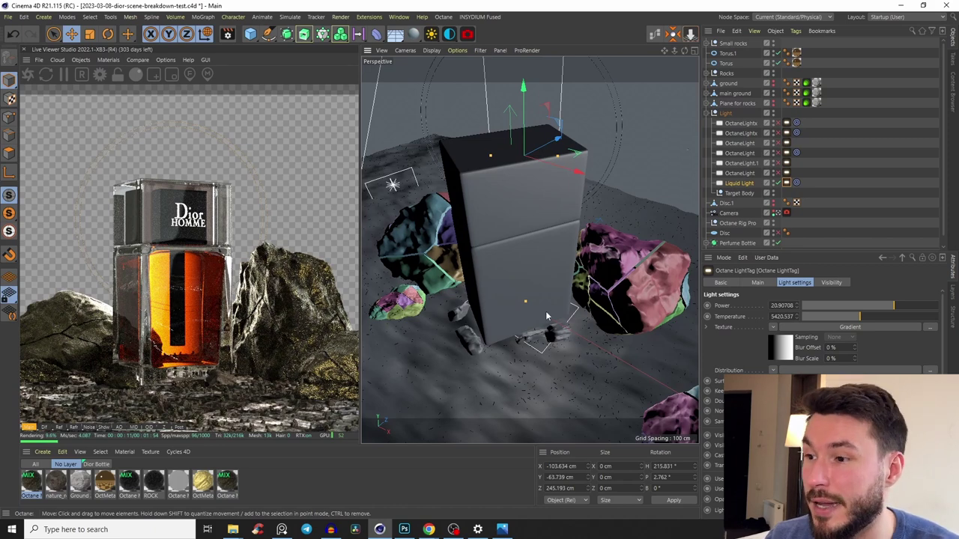
left_click_drag(546, 311, 538, 307, "alt")
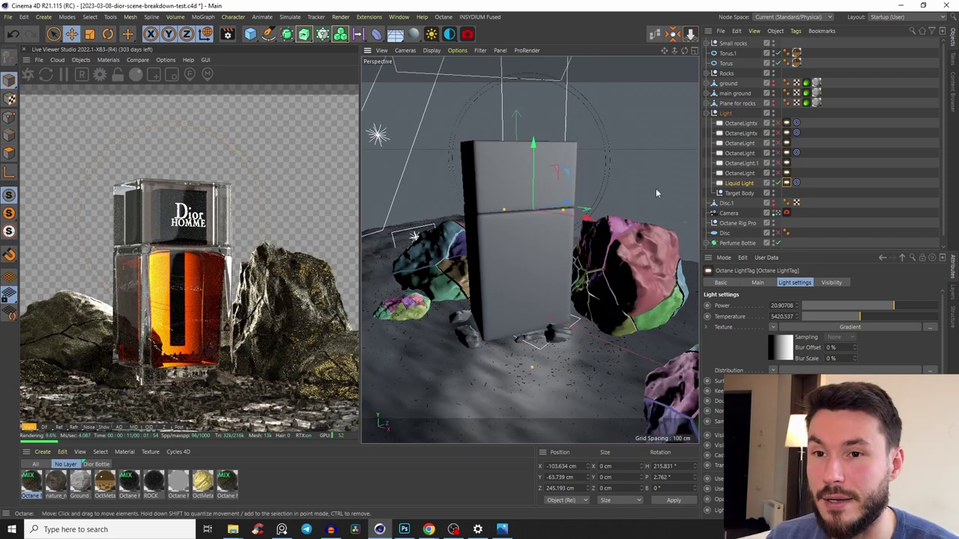
left_click(778, 183)
Step: Select the OctaneLight beside the rocks and restrict live rendering to a region around the large rock beside the bottle
left_click(740, 174)
scroll(515, 273, "down", 6)
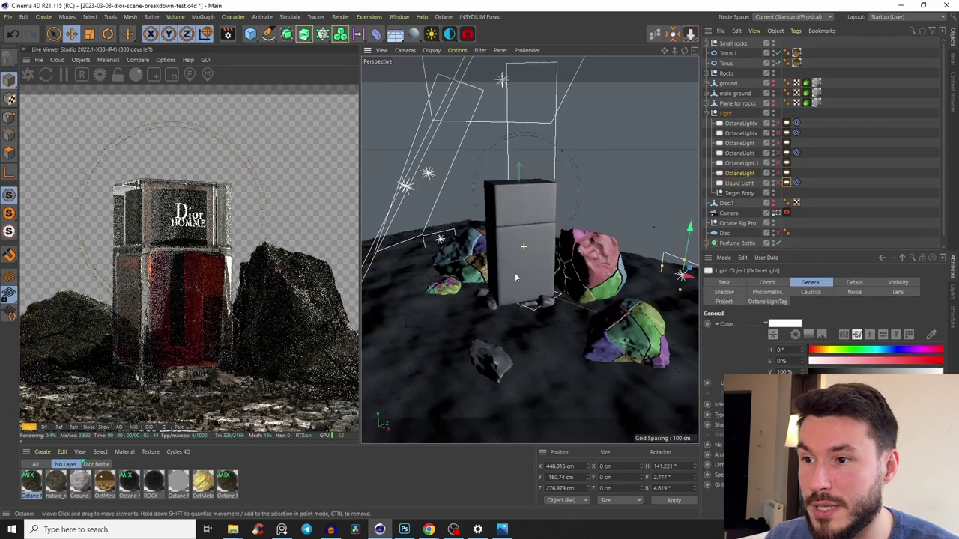
left_click_drag(515, 273, 541, 277, "alt")
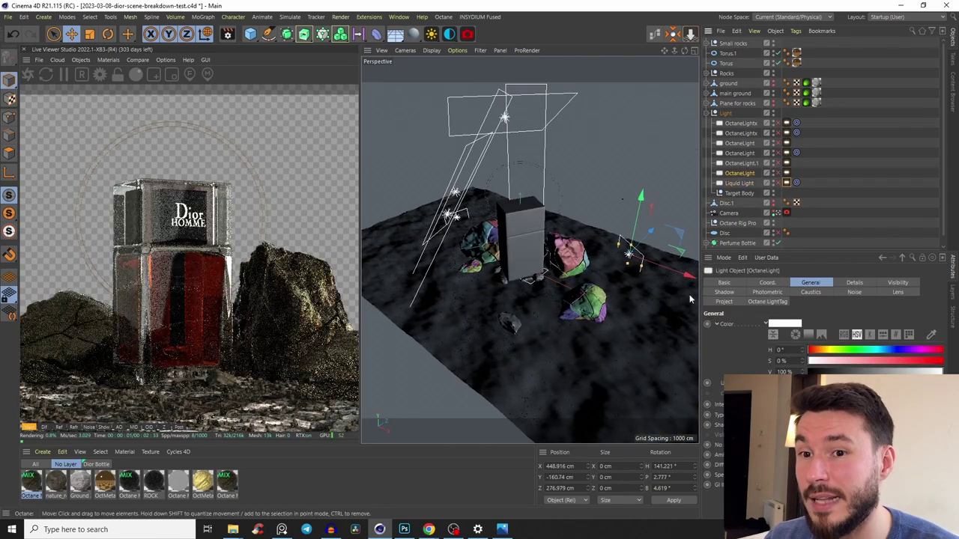
left_click(154, 74)
left_click_drag(246, 236, 367, 396)
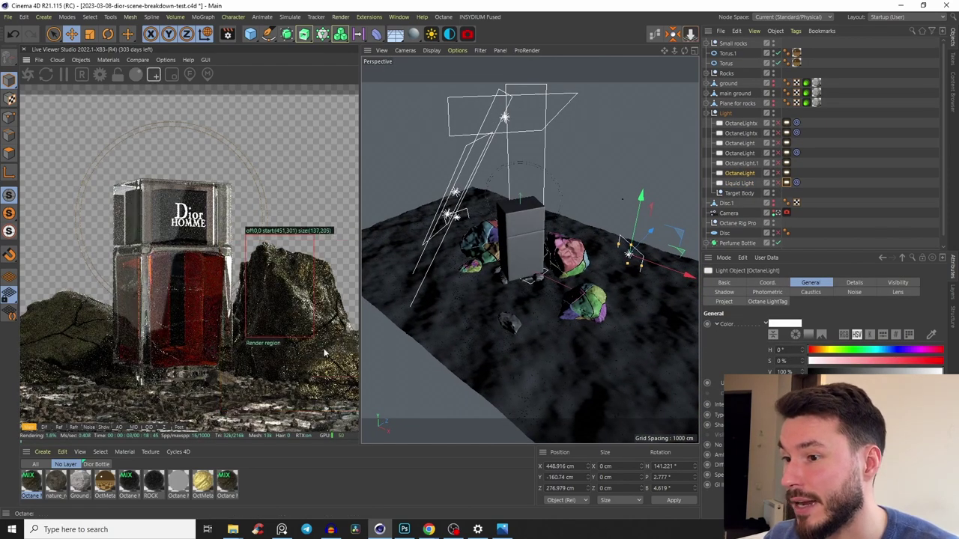
left_click_drag(524, 258, 547, 252, "alt")
scroll(547, 252, "up", 5)
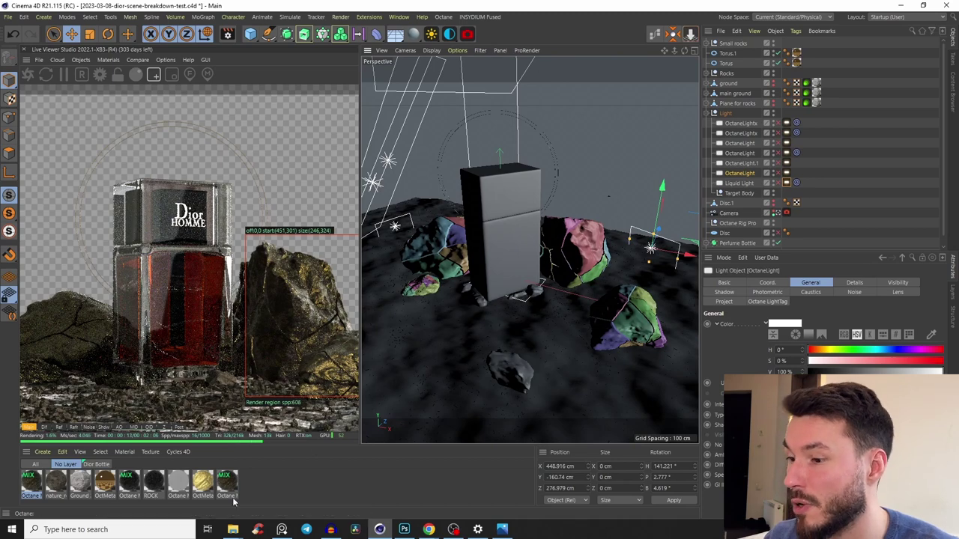
Step: Select the large fractured rock and examine the node graph of the mix material that blends gold with rock
left_click(591, 261)
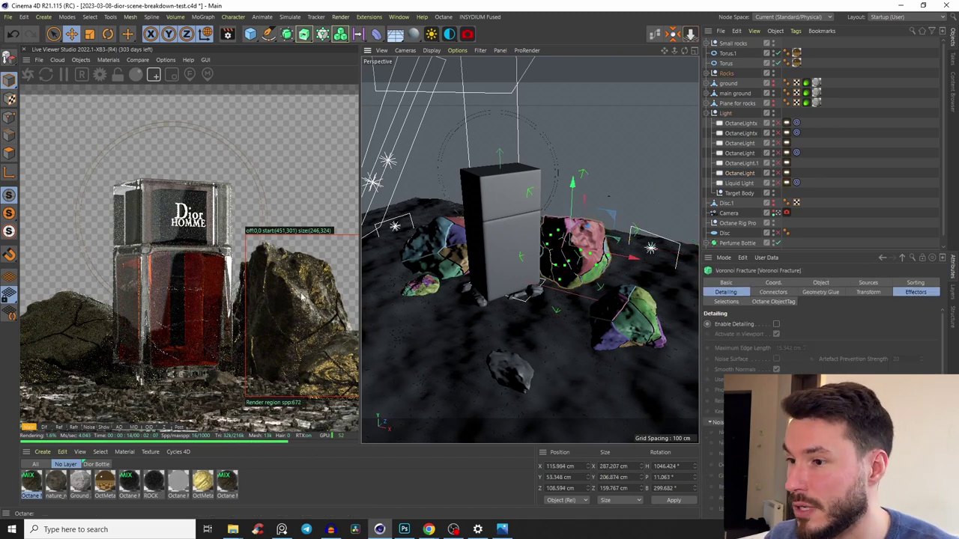
left_click(228, 490)
left_click(655, 36)
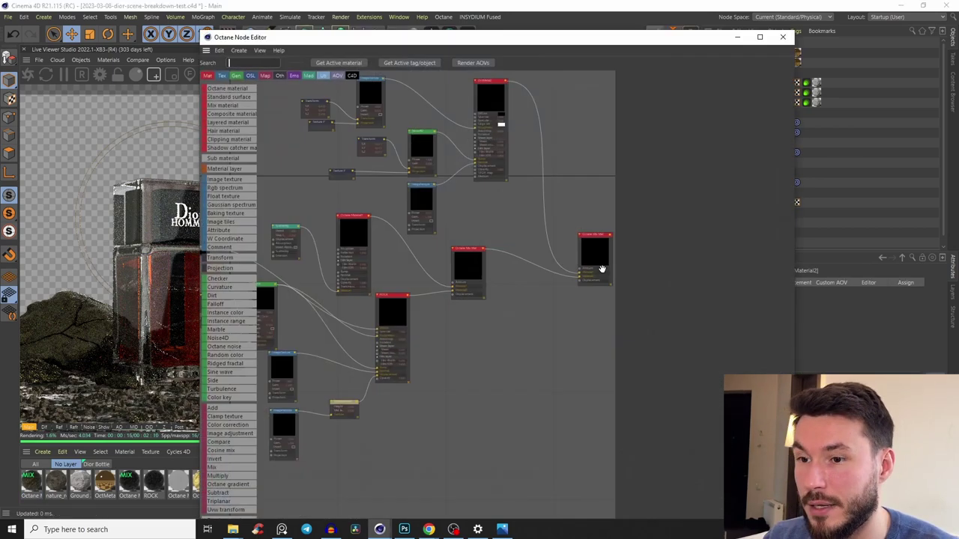
scroll(535, 245, "down", 4)
scroll(539, 221, "up", 4)
scroll(540, 219, "down", 2)
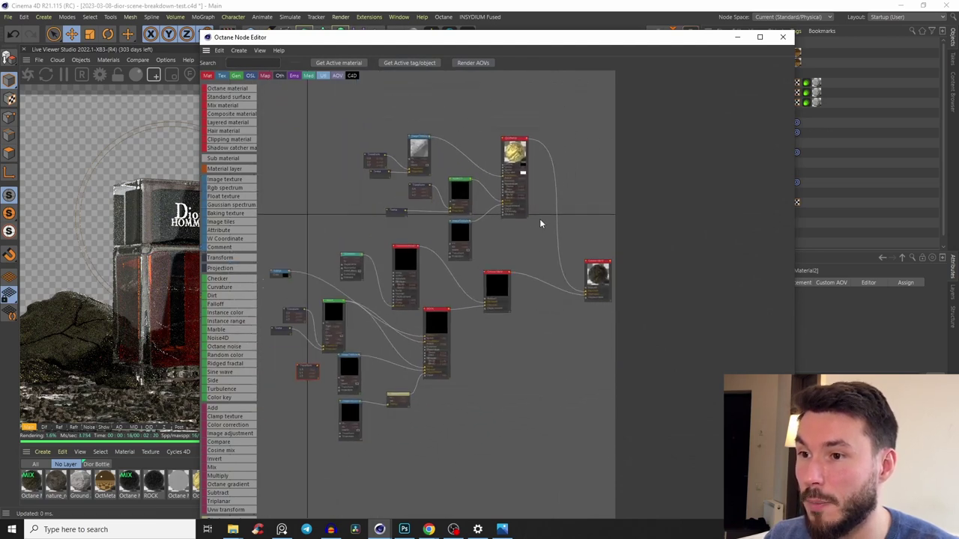
scroll(567, 191, "down", 1)
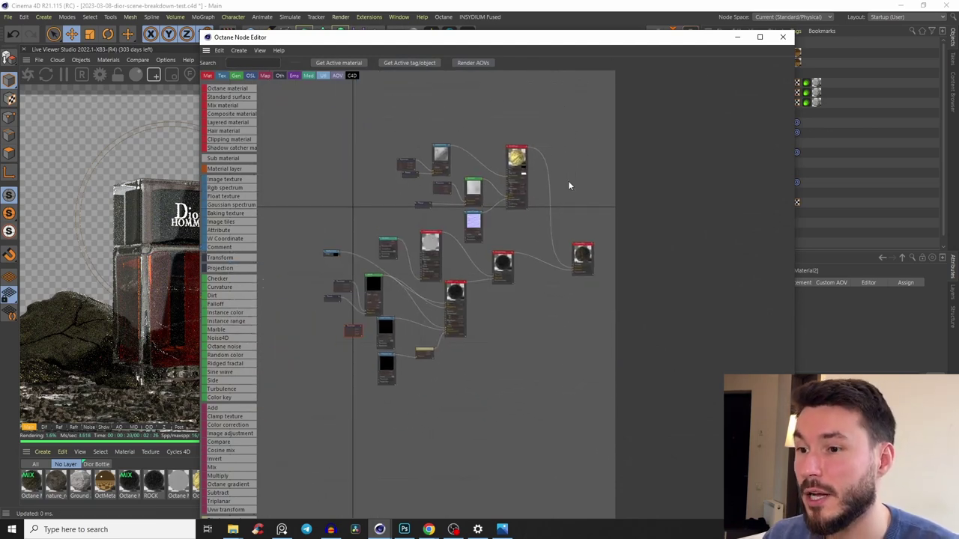
left_click(737, 37)
Step: Open the ROCK material's node graph with its main node's diffuse settings, and view the finished Dior Homme reference image
double_click(155, 484)
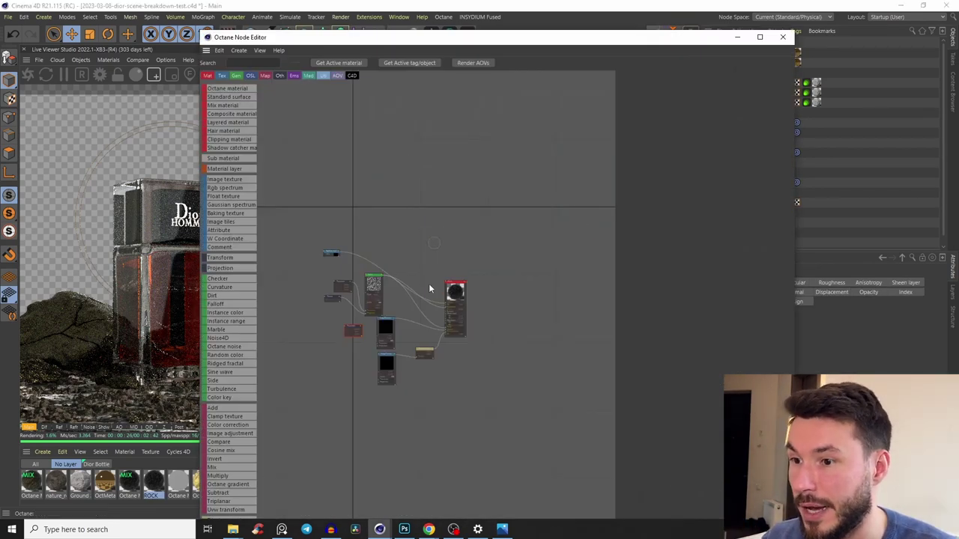
scroll(430, 285, "up", 3)
middle_click_drag(432, 286, 497, 217)
scroll(481, 224, "down", 1)
left_click_drag(535, 212, 547, 138)
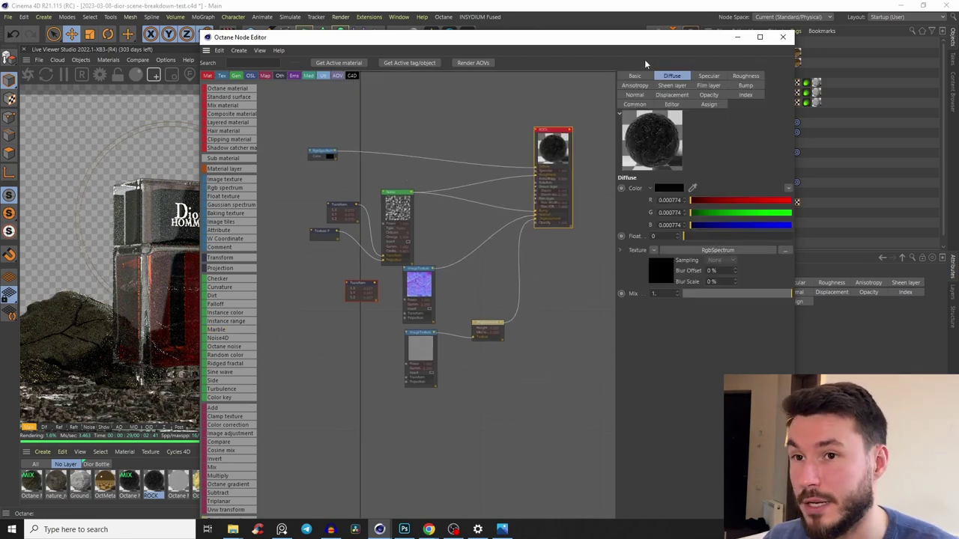
left_click_drag(648, 39, 766, 48)
left_click(280, 529)
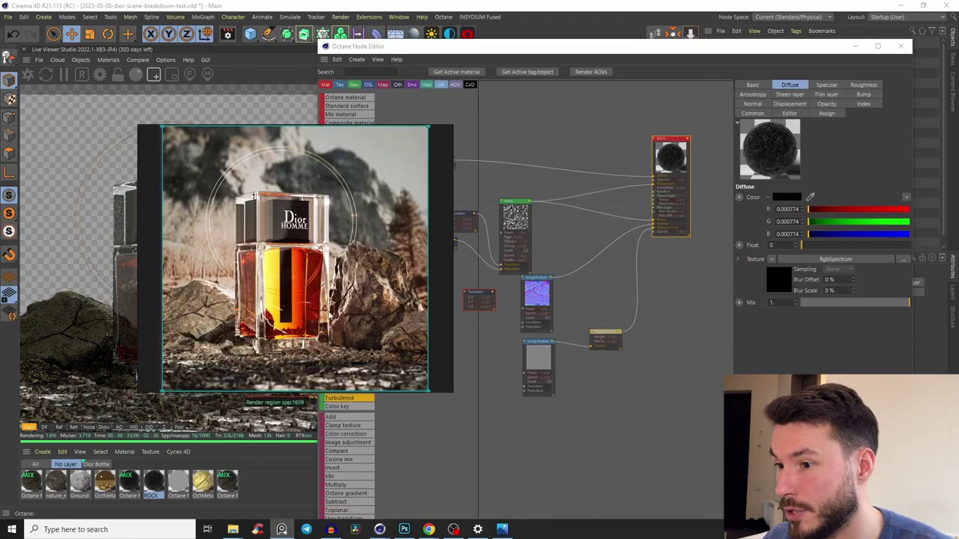
left_click(280, 530)
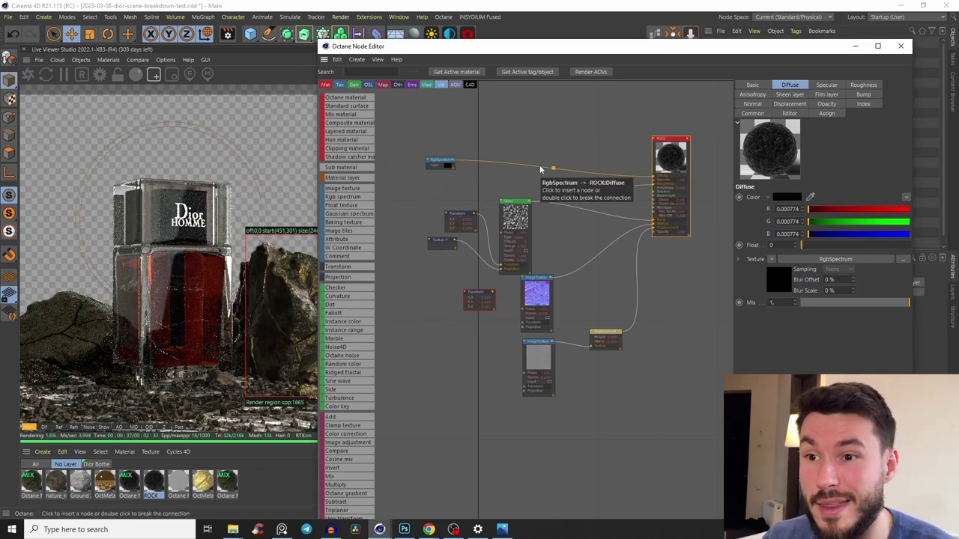
Step: Rearrange the noise, image texture and RgbSpectrum nodes of the ROCK material while reviewing them, and close the node editor
left_click_drag(514, 225, 536, 214)
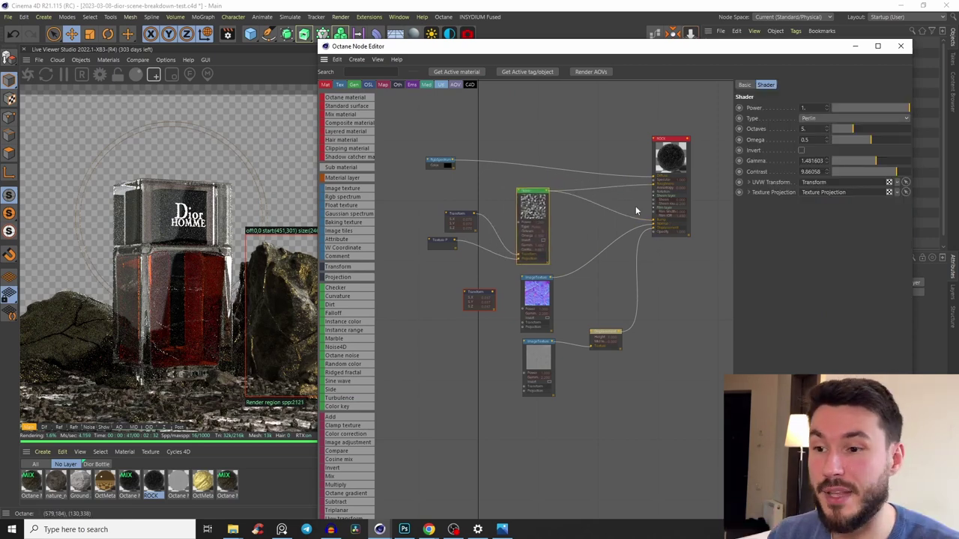
left_click_drag(542, 297, 527, 296)
left_click_drag(539, 358, 519, 352)
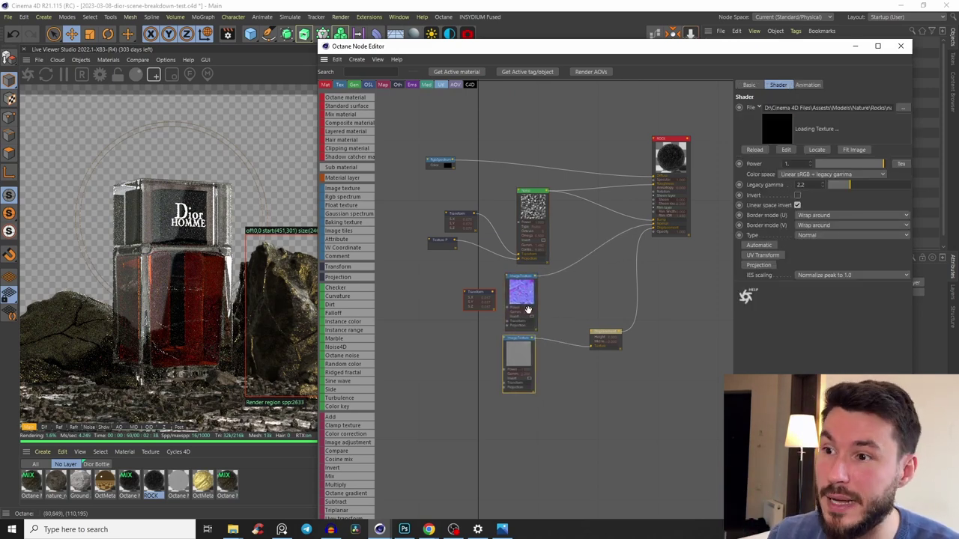
left_click_drag(439, 161, 558, 158)
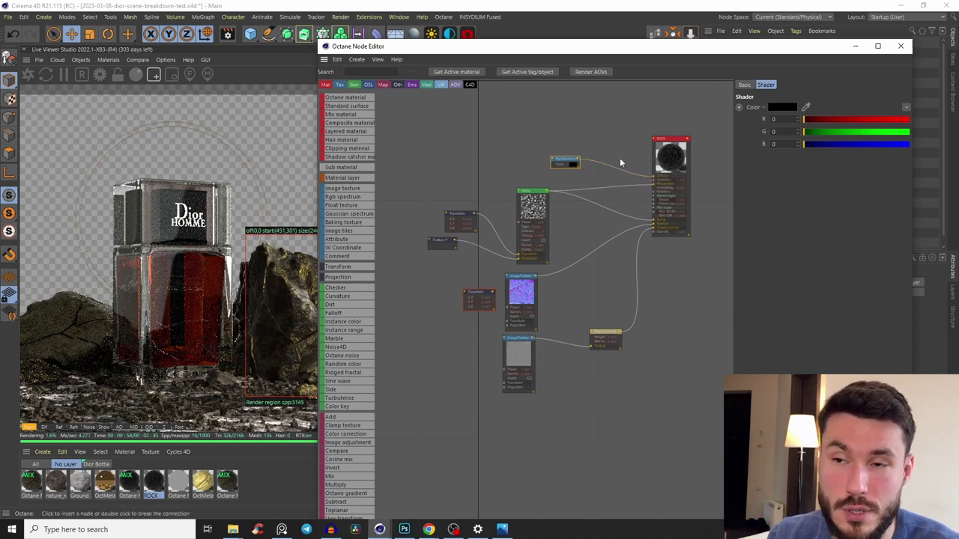
left_click_drag(566, 161, 582, 164)
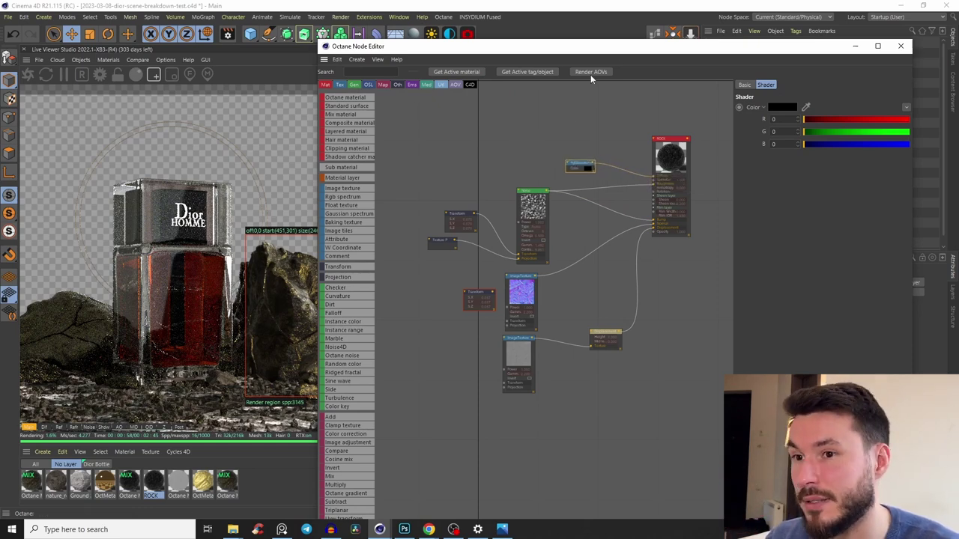
left_click(900, 47)
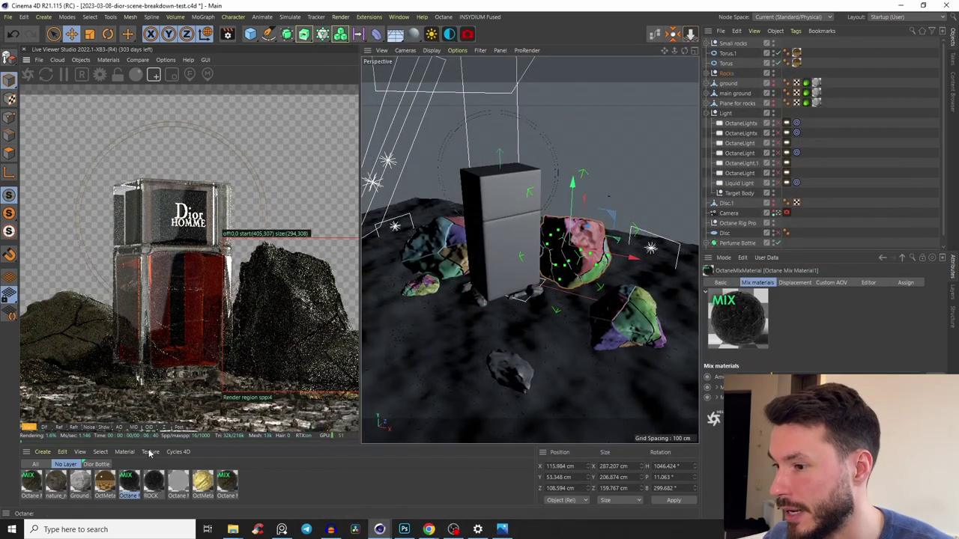
Step: Assign the plain ROCK material to the large rock beside the bottle and enable the Liquid Light
left_click_drag(467, 282, 585, 234)
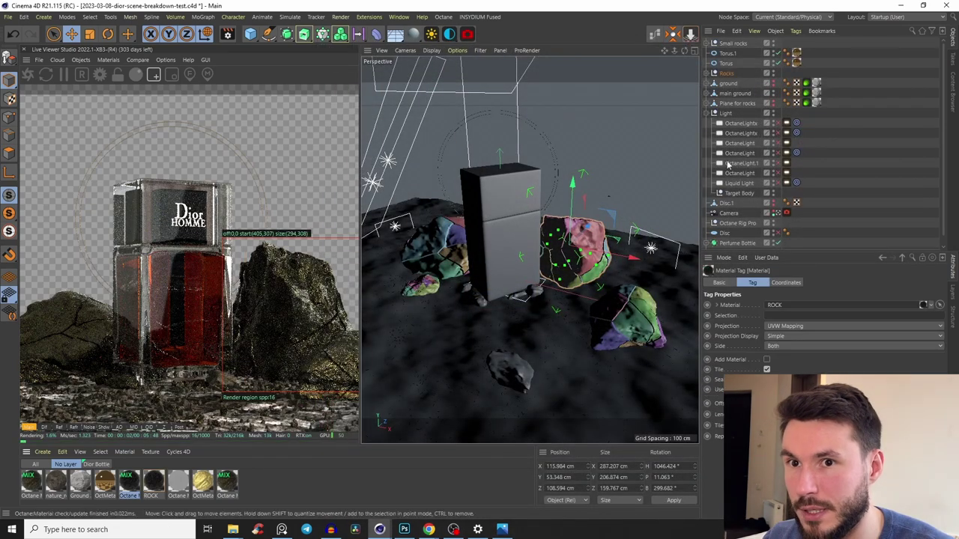
left_click(706, 73)
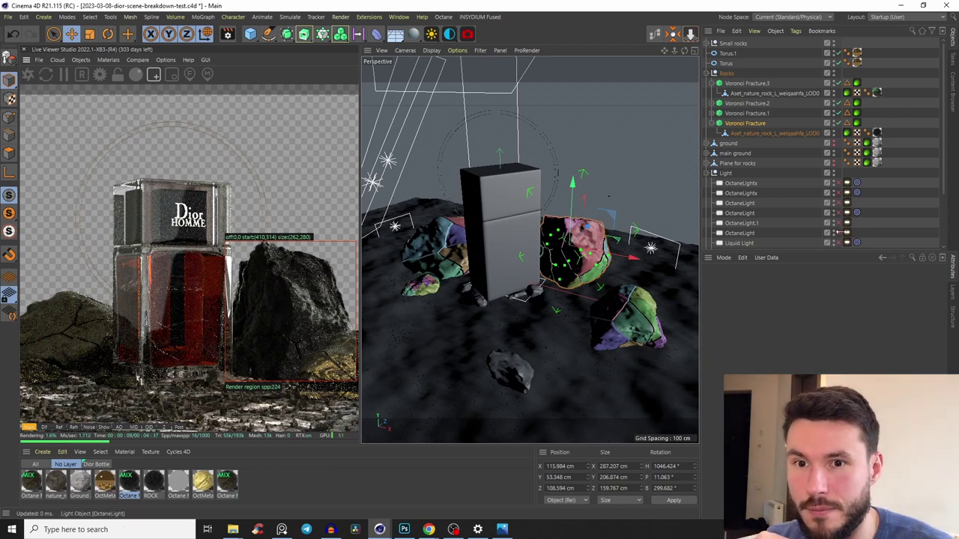
left_click_drag(944, 178, 944, 194)
left_click(839, 221)
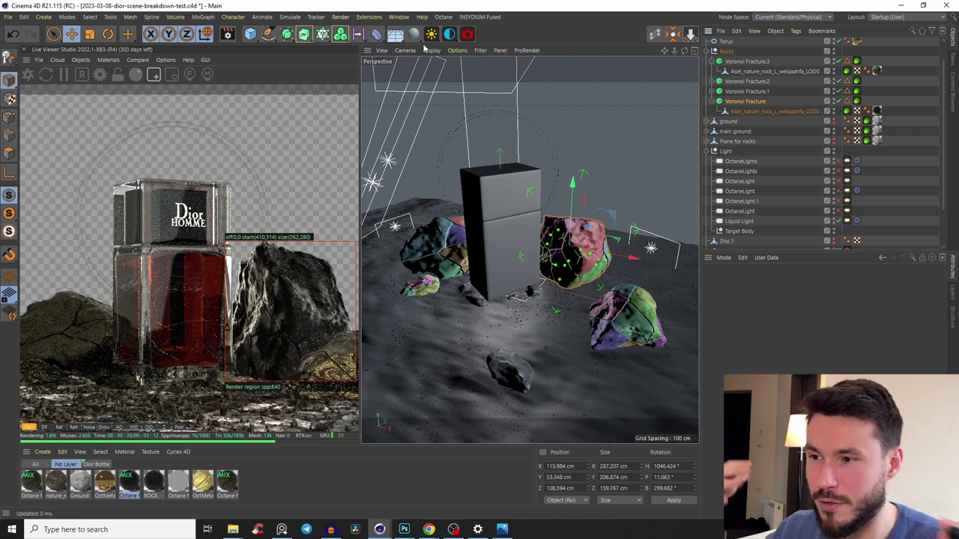
Step: Redraw the render region tightly around the large rock and assign the ROCK and OctMetal2 materials to its Voronoi Fracture
left_click(256, 260)
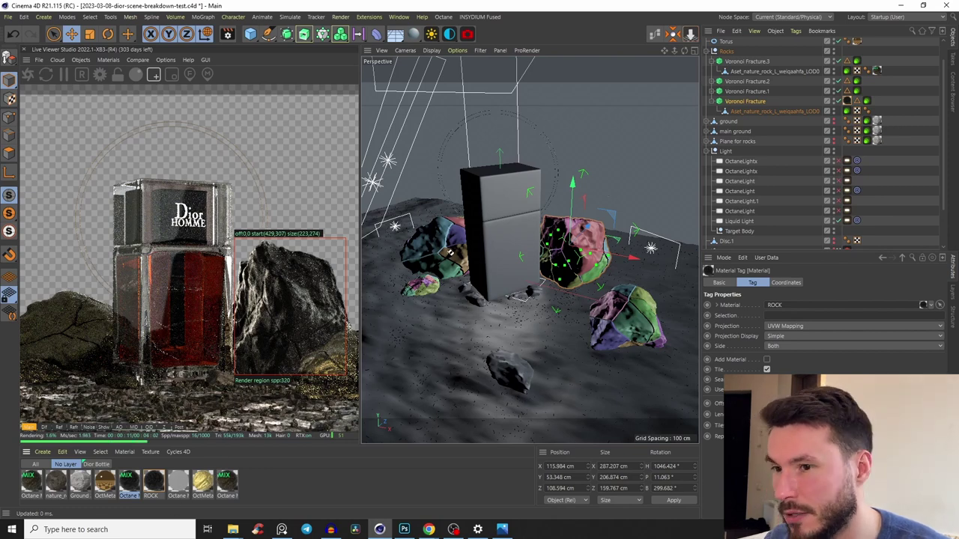
left_click_drag(450, 252, 593, 242)
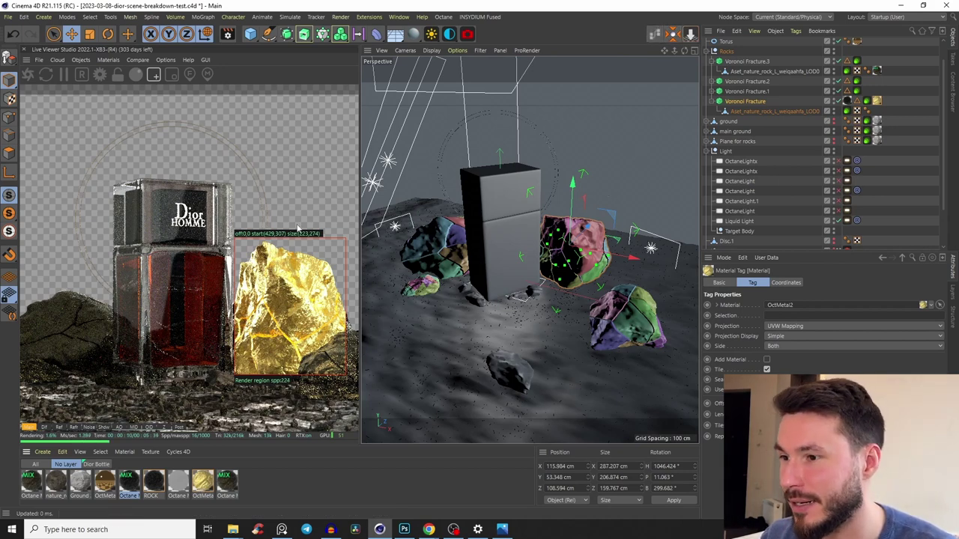
Step: Open the OctMetal2 gold material's node graph and show the material's basic properties
left_click(201, 484)
left_click(672, 35)
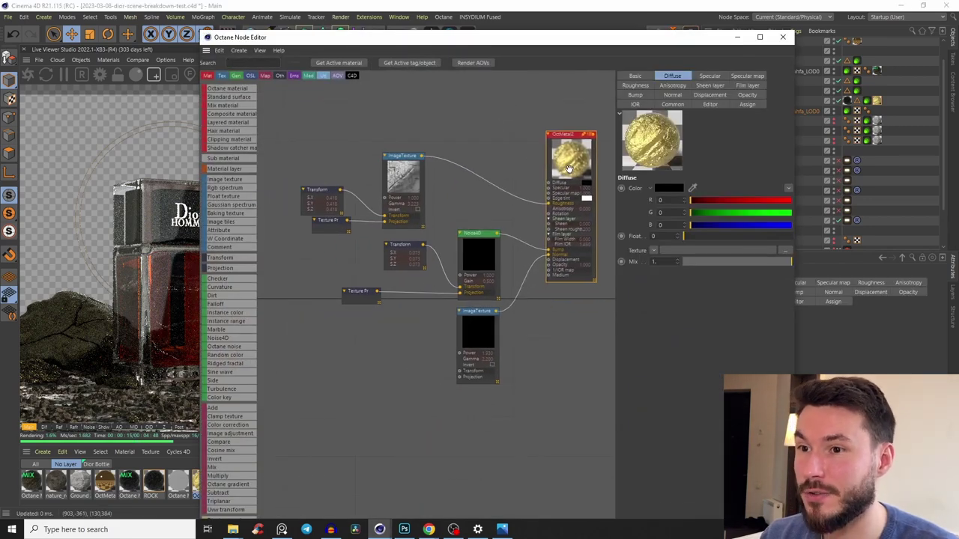
left_click(635, 77)
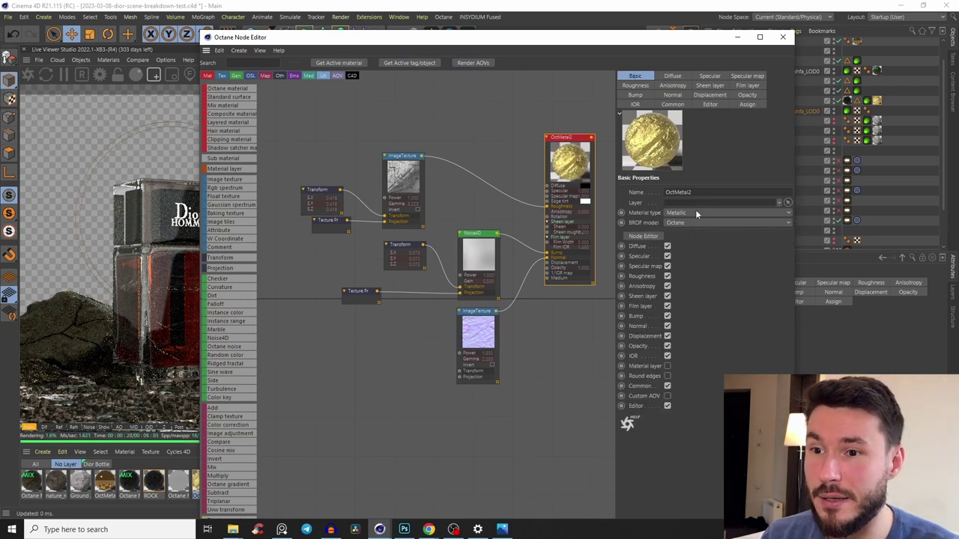
Step: Move the roughness ImageTexture node clear and view its vi1qbermw_8K_AO (2048) source image at full size, keeping the file assignment
left_click_drag(418, 176, 456, 157)
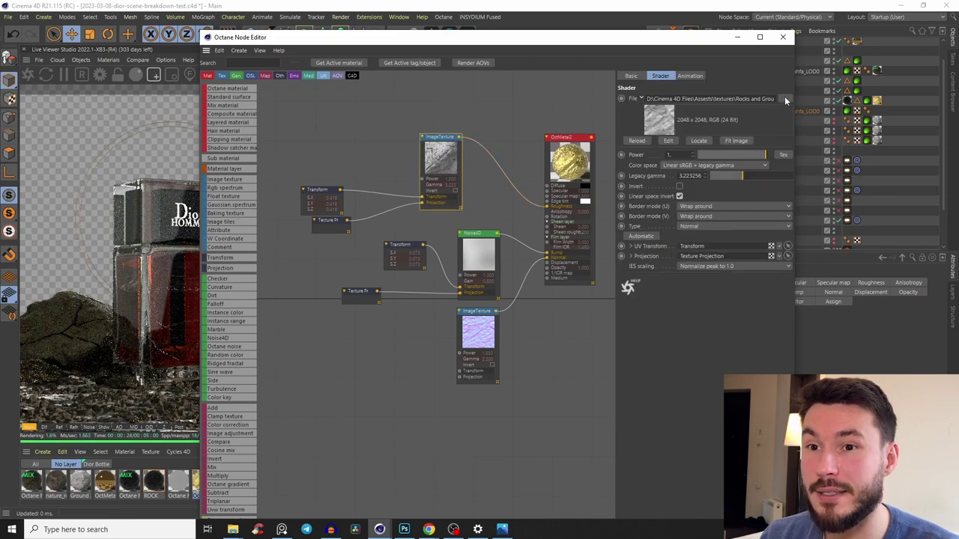
left_click(785, 99)
right_click(486, 139)
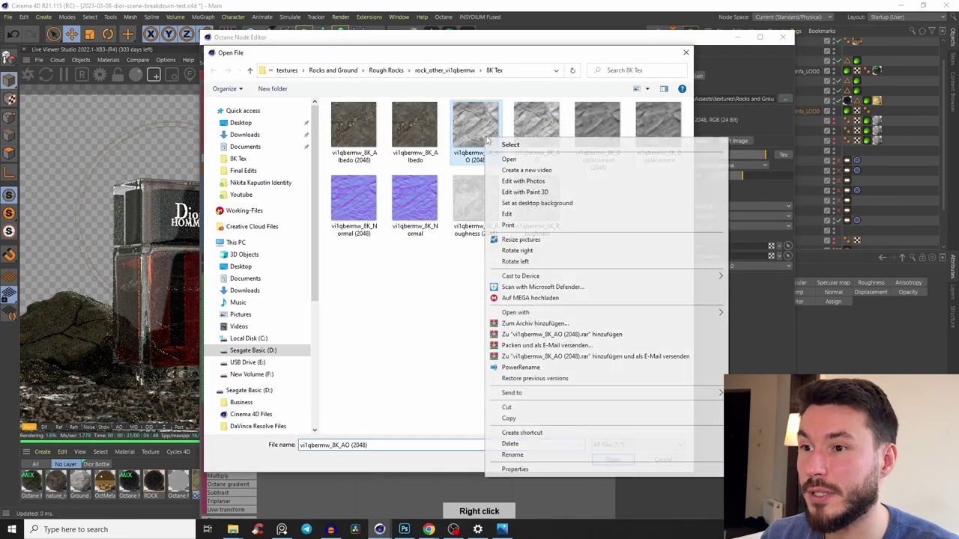
left_click(522, 160)
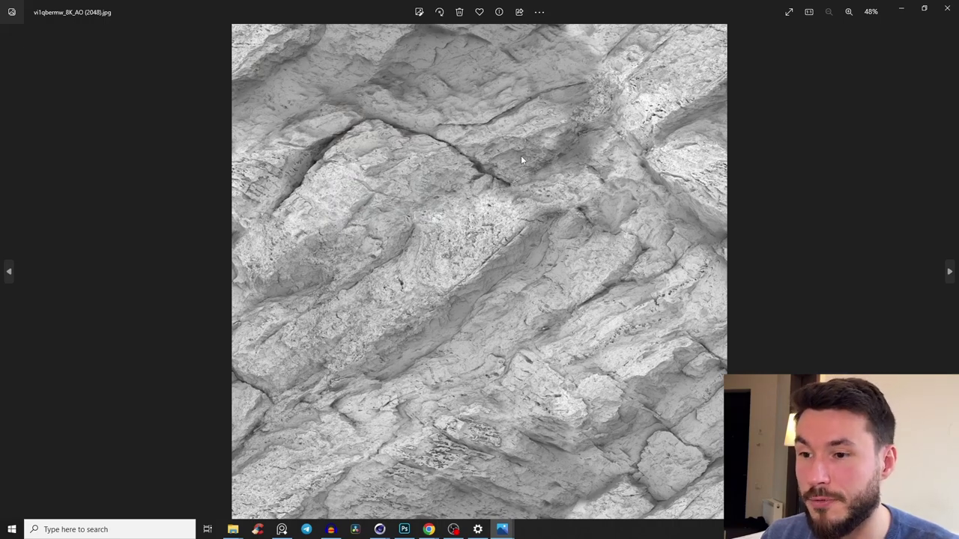
left_click(947, 7)
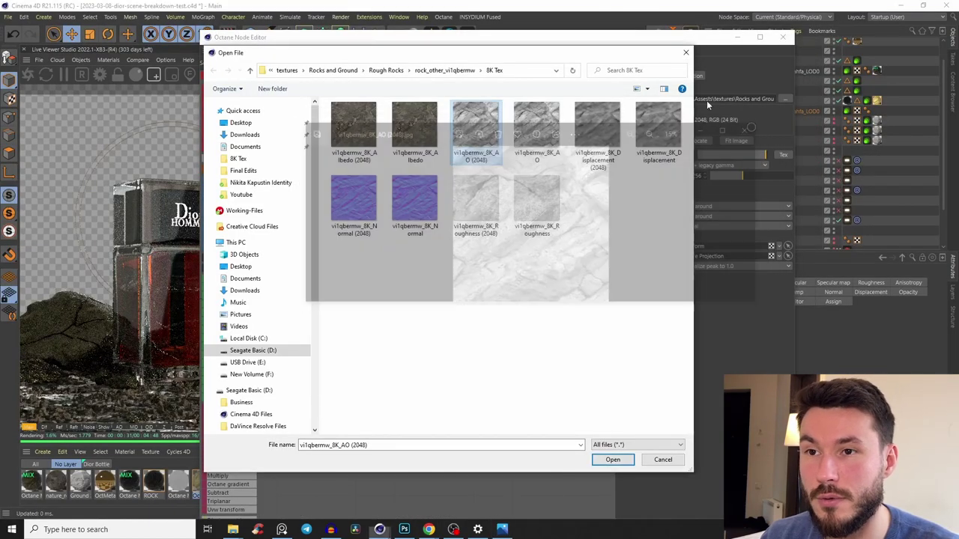
left_click(686, 52)
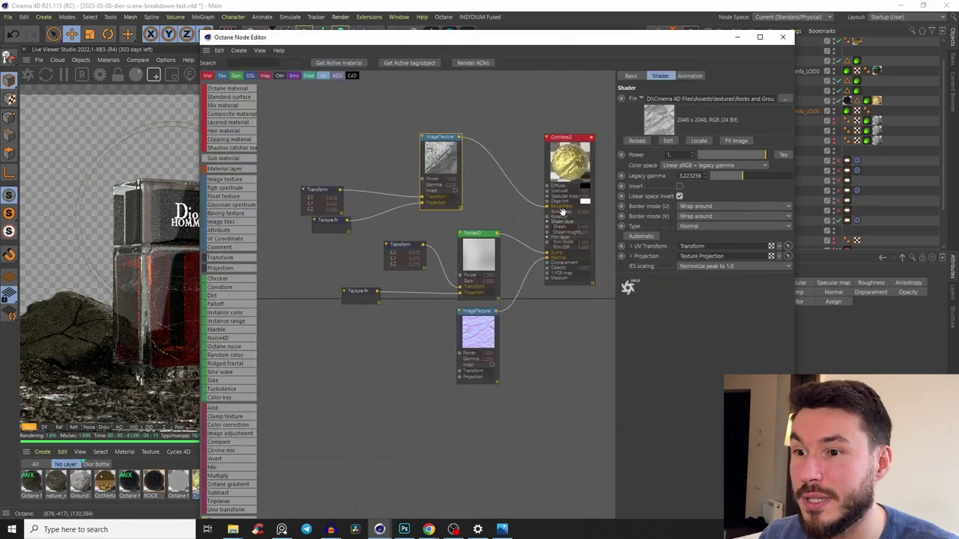
Step: Uncover the render, detach the texture nodes from OctMetal2, and reconnect the rock ImageTexture to Roughness only
left_click_drag(487, 37, 635, 47)
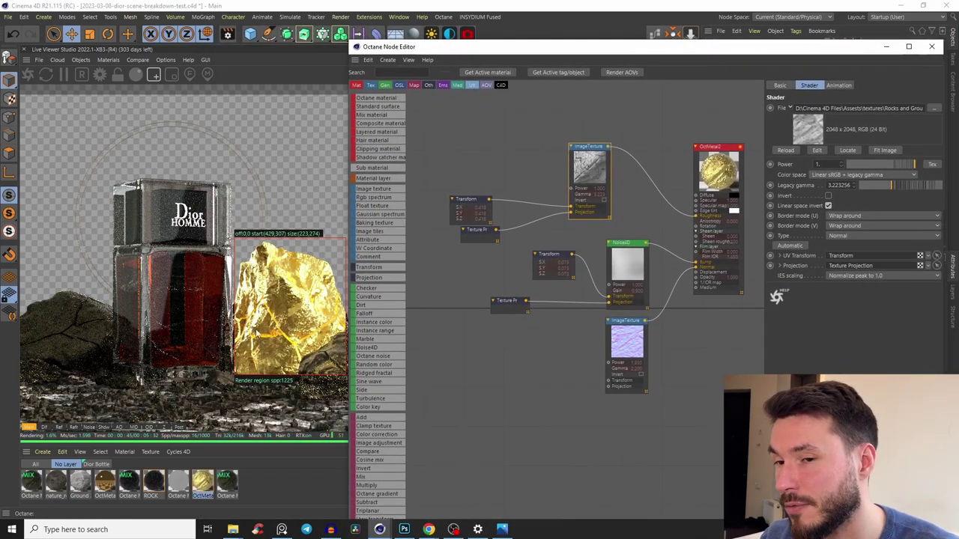
left_click_drag(633, 272, 617, 263)
left_click_drag(696, 262, 686, 279)
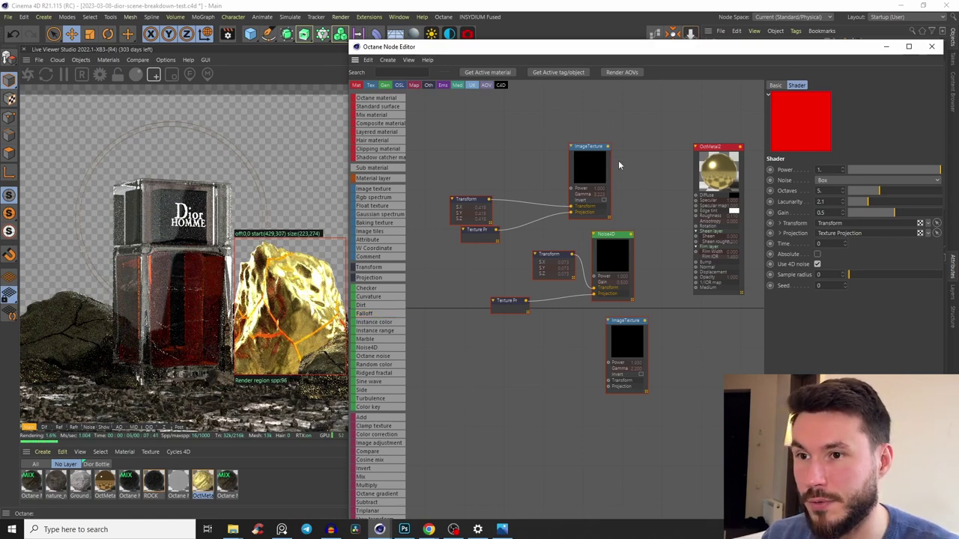
left_click_drag(608, 146, 696, 216)
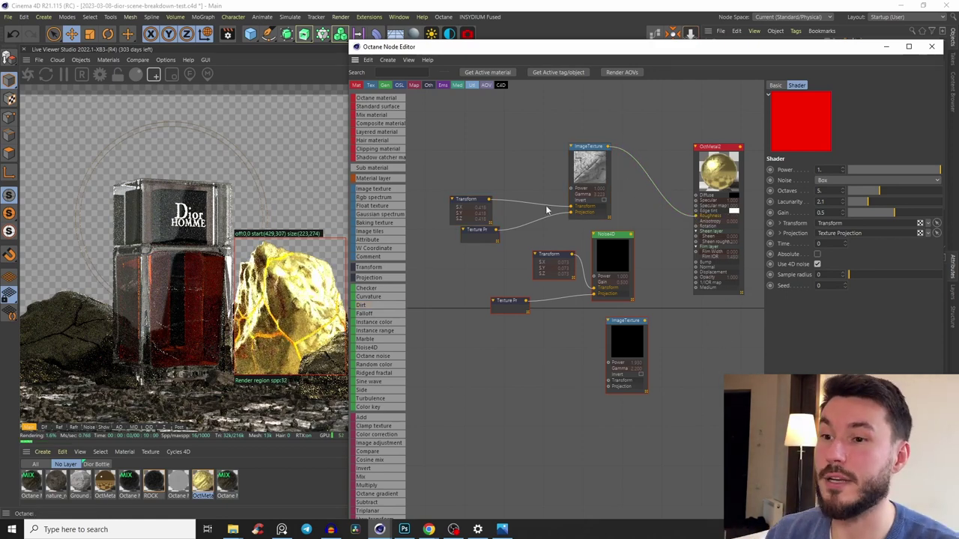
Step: Solo the roughness ImageTexture node in the live render to inspect it on the rock, and end the solo view
right_click(591, 172)
left_click(605, 177)
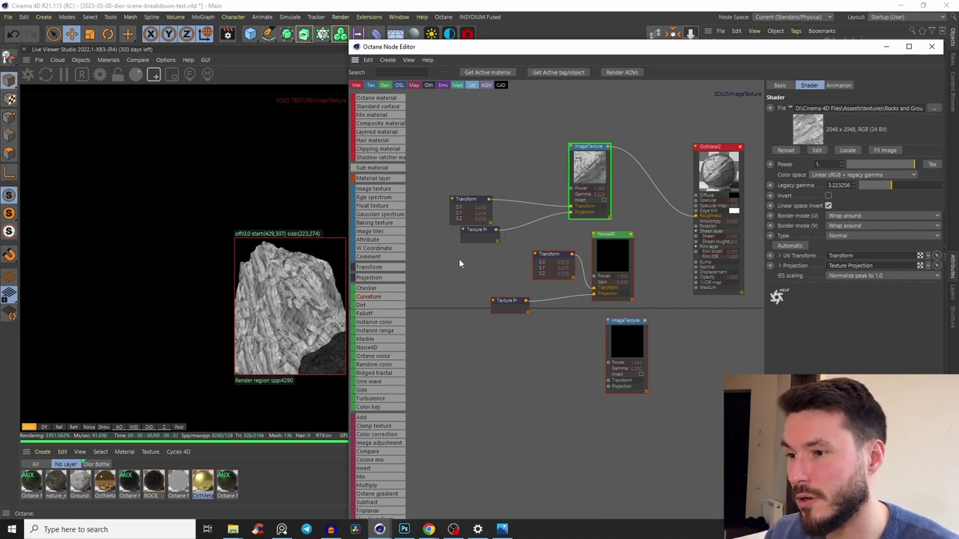
right_click(595, 174)
left_click(629, 187)
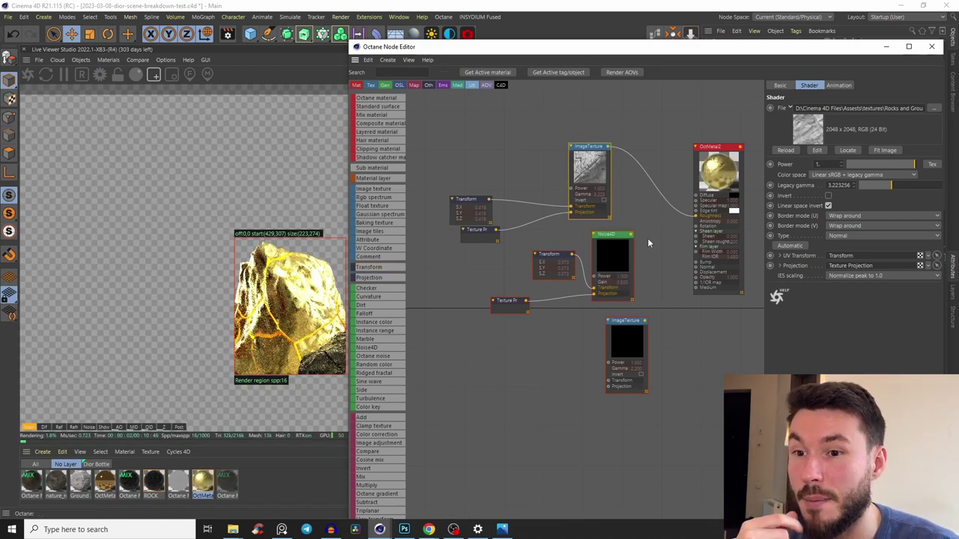
Step: Reposition the Noise4D node and connect it to the Bump input of OctMetal2
left_click(611, 257)
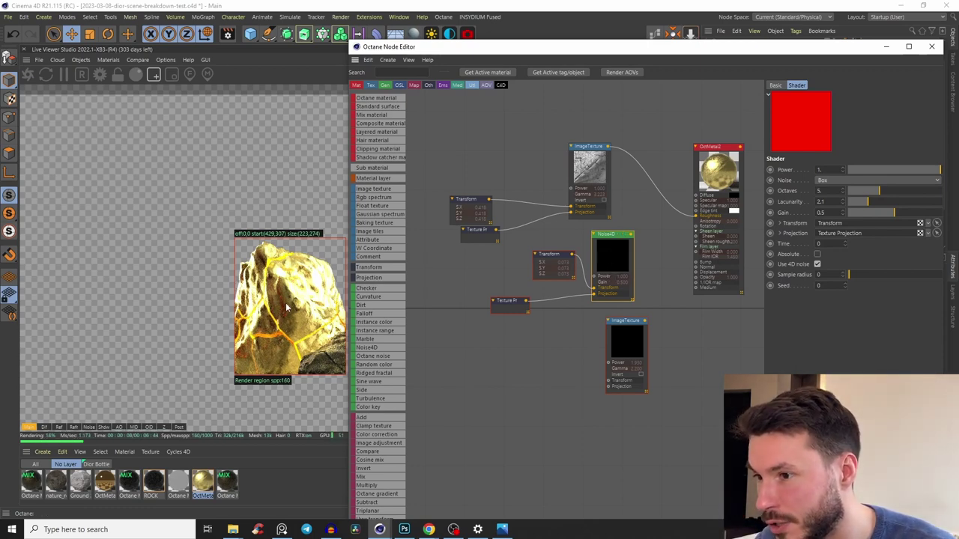
left_click_drag(615, 261, 617, 252)
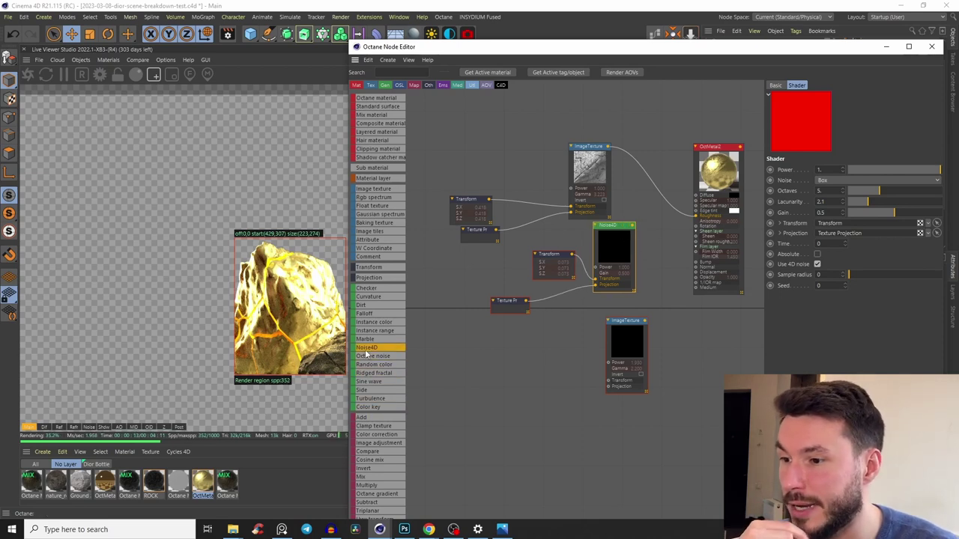
left_click_drag(684, 255, 695, 263)
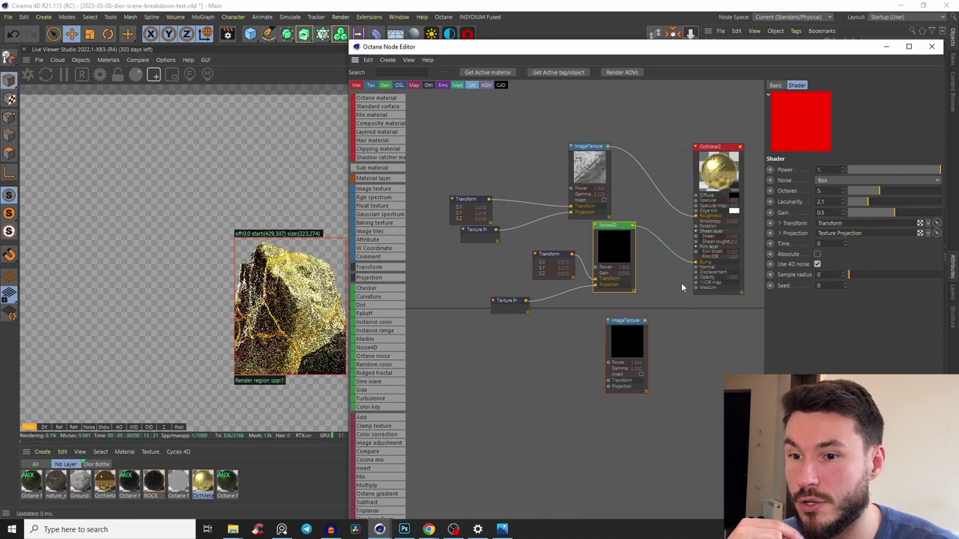
Step: Solo the Noise4D node, set its Transform scale to 0.048223 on all axes, and end the solo view
right_click(626, 254)
left_click(630, 253)
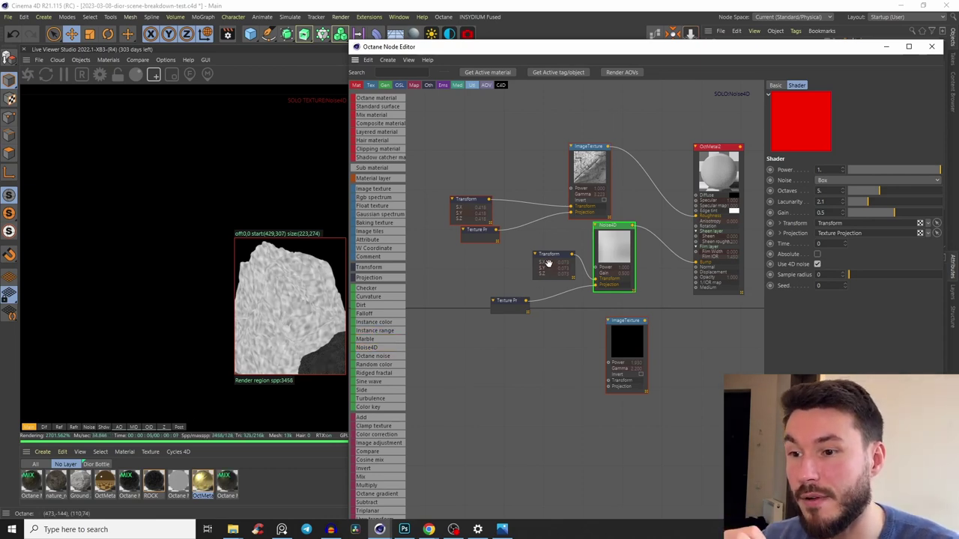
left_click_drag(547, 261, 514, 272)
left_click(863, 185)
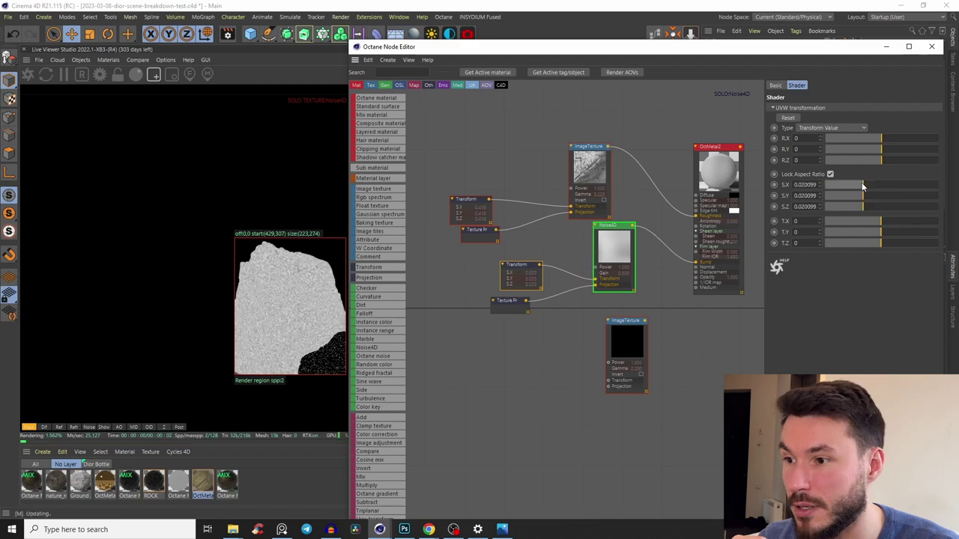
left_click(879, 185)
left_click(872, 185)
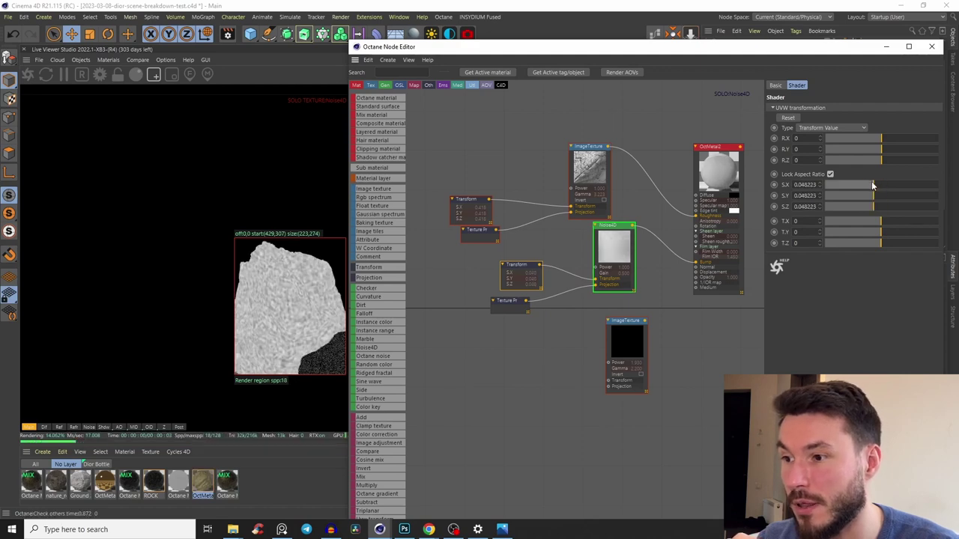
right_click(606, 244)
left_click(631, 260)
Step: Reposition the unconnected ImageTexture node and view its vi1qbermw_8K_Normal (2048) source image at full size, keeping the file assignment
left_click_drag(632, 342, 589, 341)
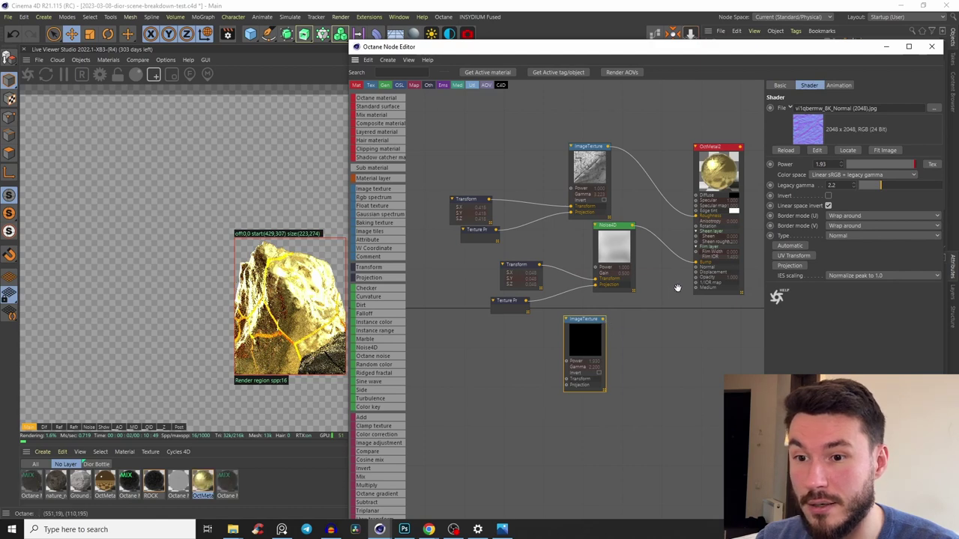
left_click_drag(678, 288, 612, 331)
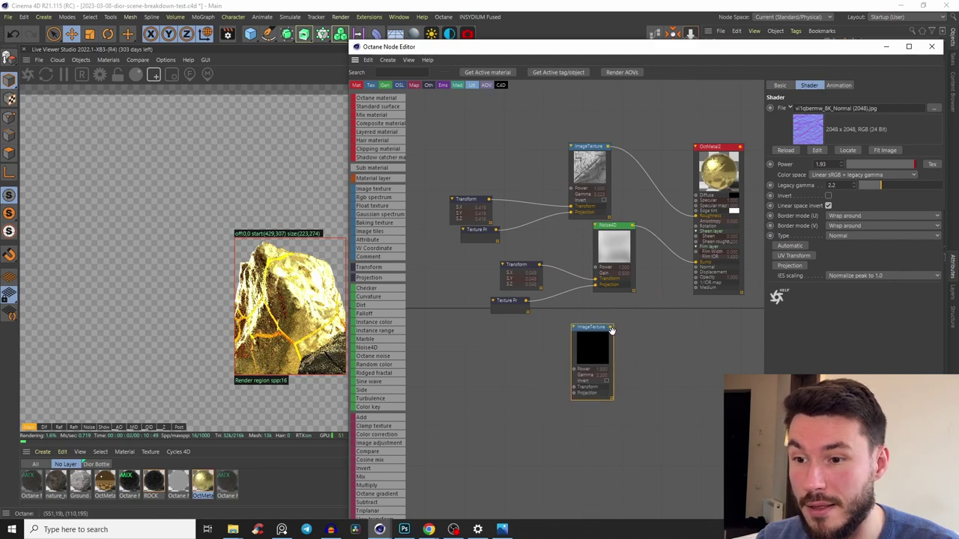
left_click(933, 108)
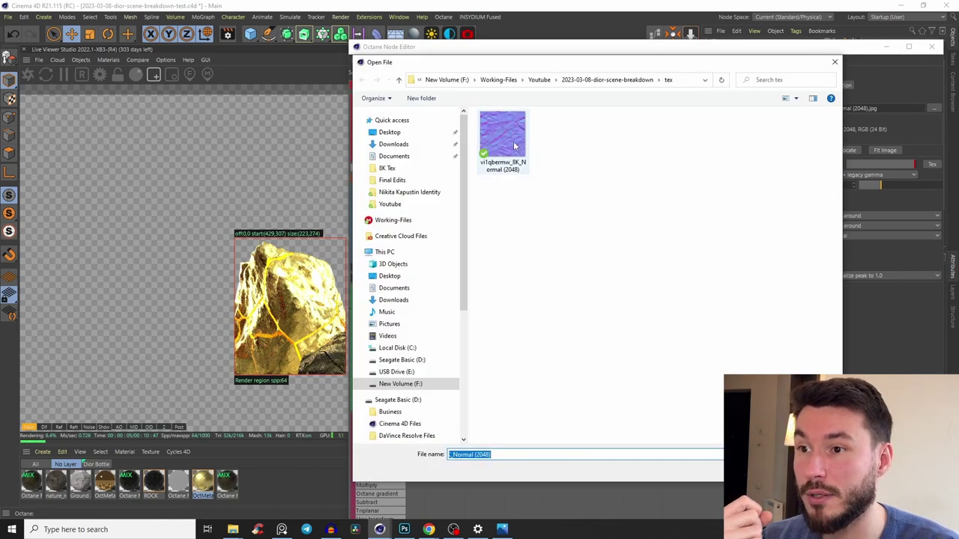
right_click(517, 140)
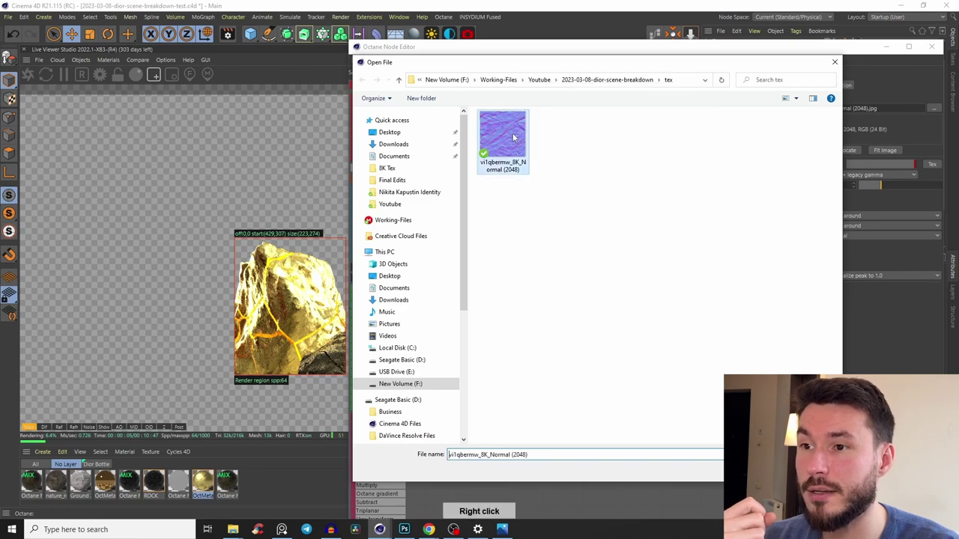
left_click(552, 163)
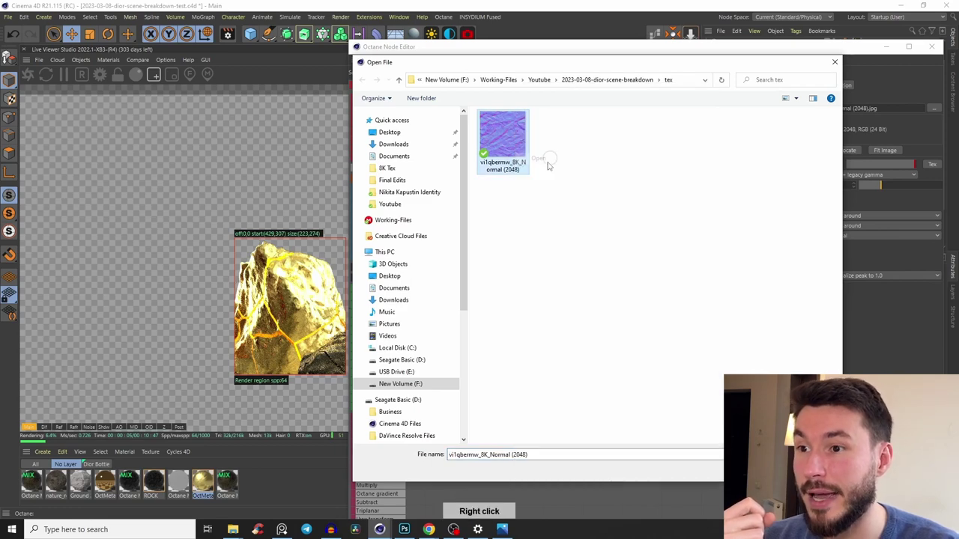
left_click(729, 128)
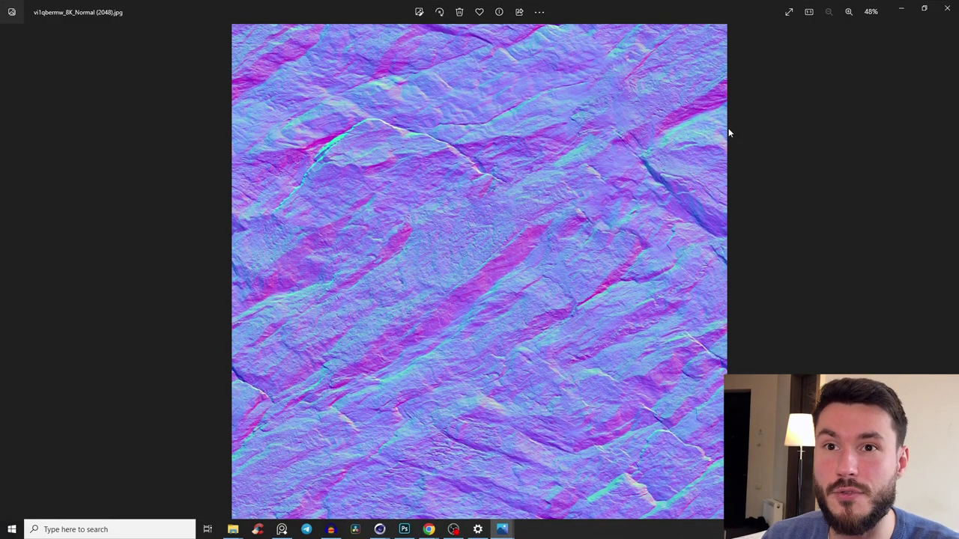
left_click(947, 8)
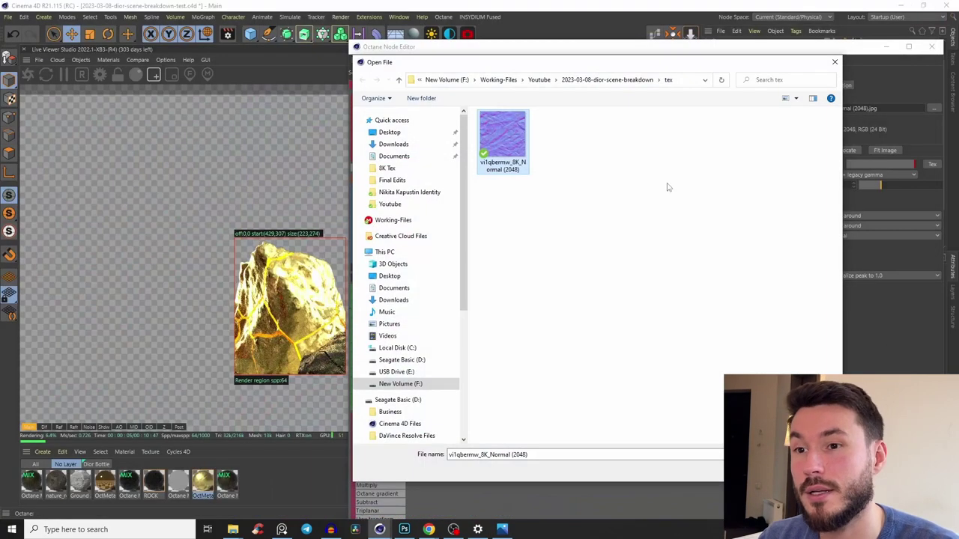
left_click(832, 63)
Step: Connect the normal map ImageTexture to OctMetal2's Normal input and briefly solo it on the rock
left_click_drag(612, 330, 695, 271)
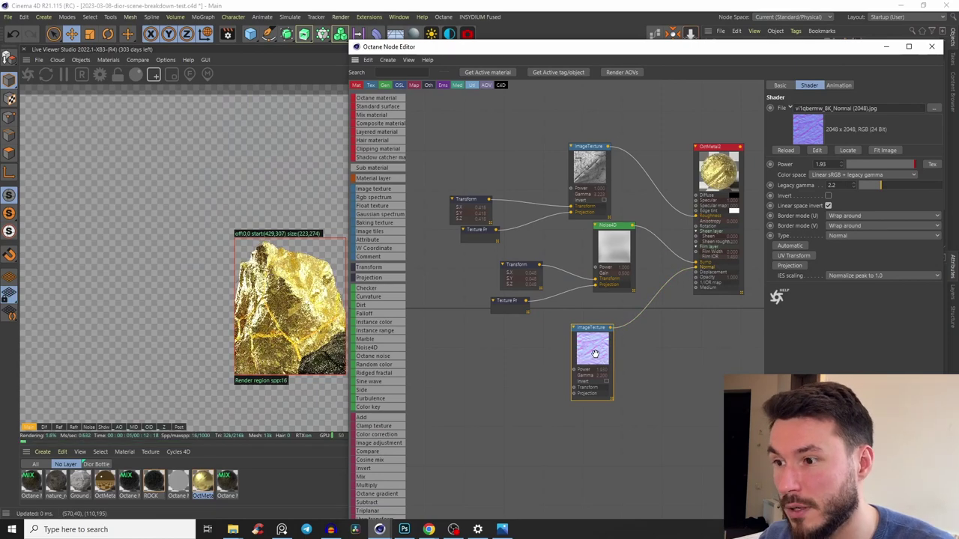
right_click(594, 354)
left_click(610, 363)
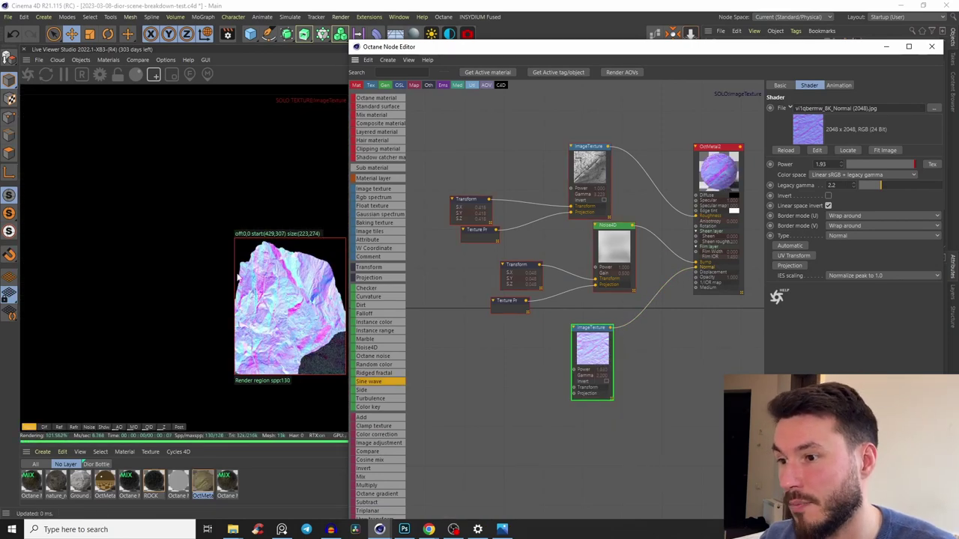
right_click(591, 337)
left_click(608, 346)
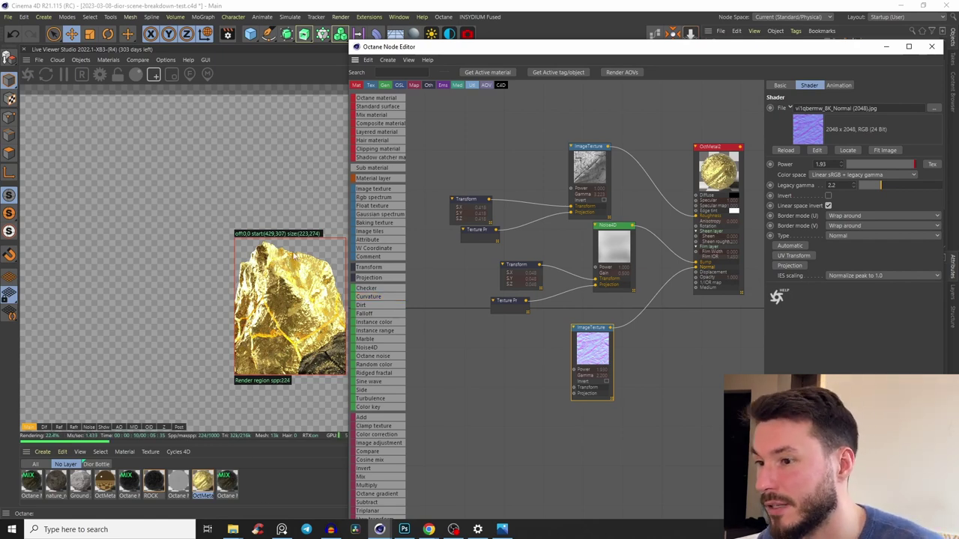
Step: Assign Octane Mix Material2 to the large rock's Voronoi Fracture and load its node graph in the node editor
left_click(887, 46)
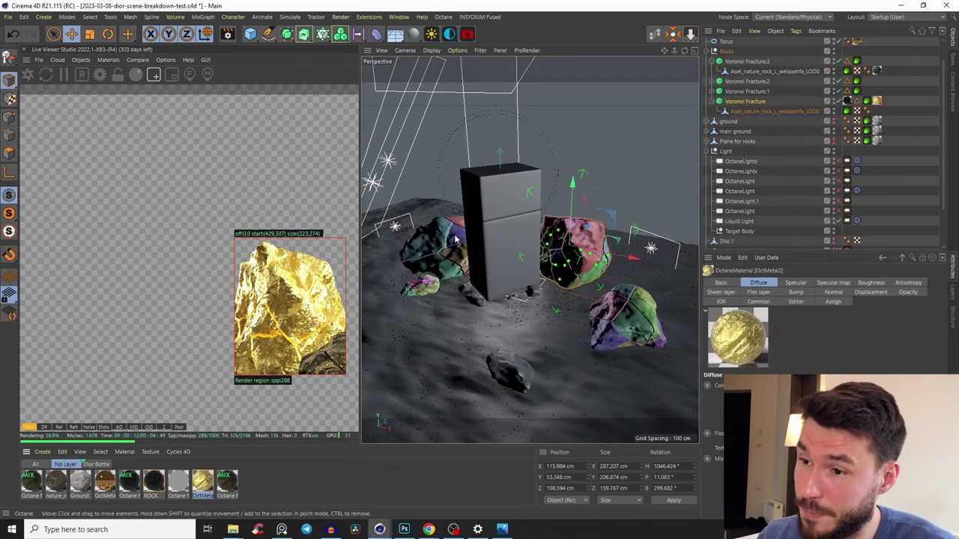
left_click_drag(232, 486, 573, 251)
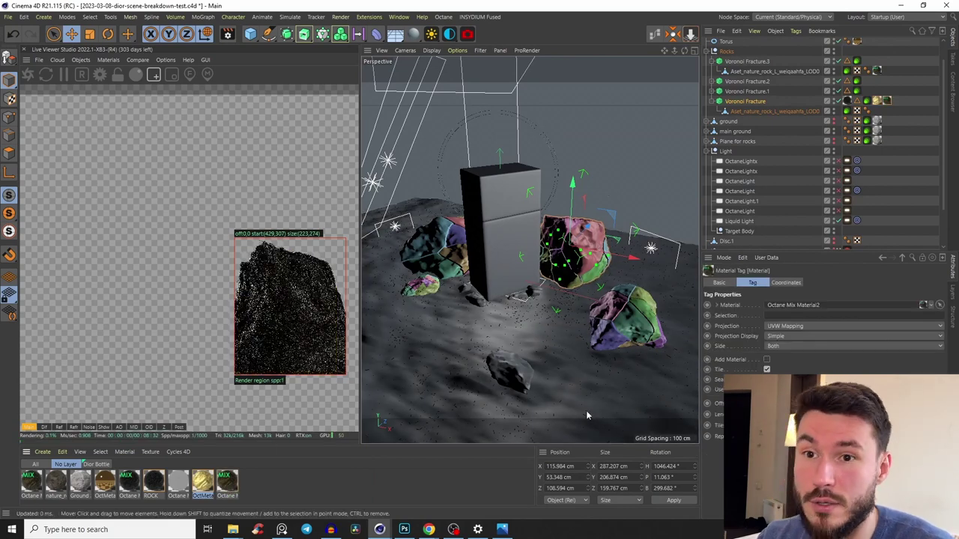
left_click(655, 34)
left_click(496, 72)
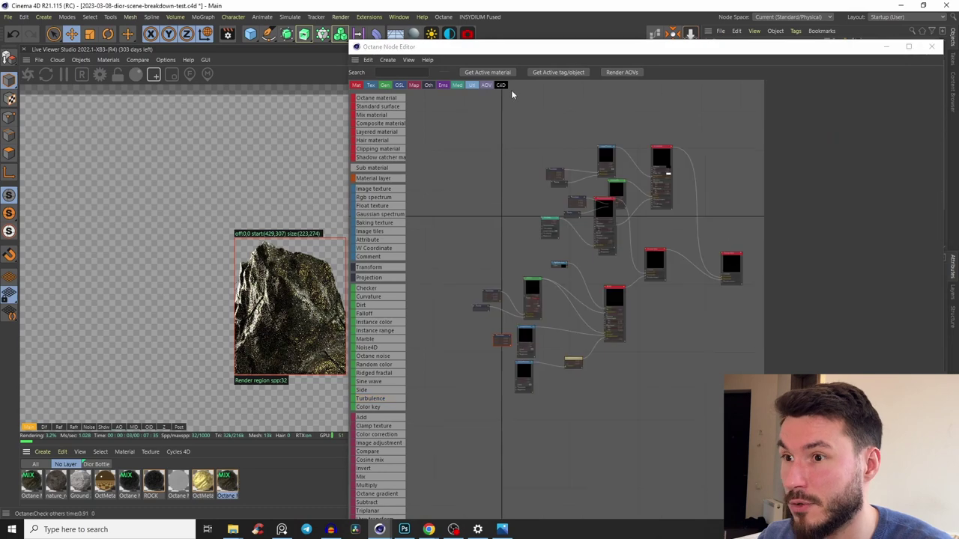
Step: Move the final mix node up and delete the extra Octane material node and its attached node overlapping the gold textures
scroll(694, 233, "up", 5)
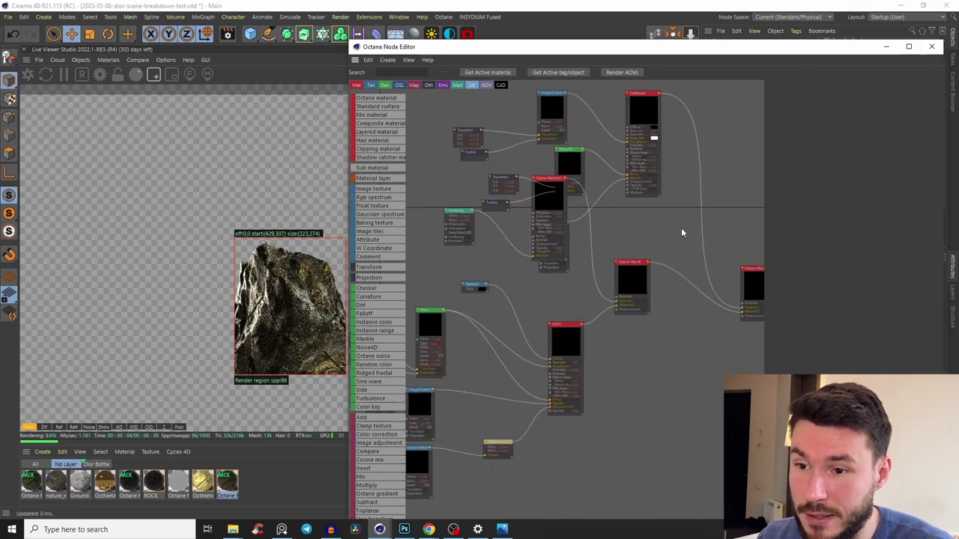
scroll(674, 223, "down", 4)
middle_click_drag(671, 221, 663, 232)
left_click_drag(705, 267, 703, 209)
left_click_drag(562, 219, 540, 245)
key("Delete")
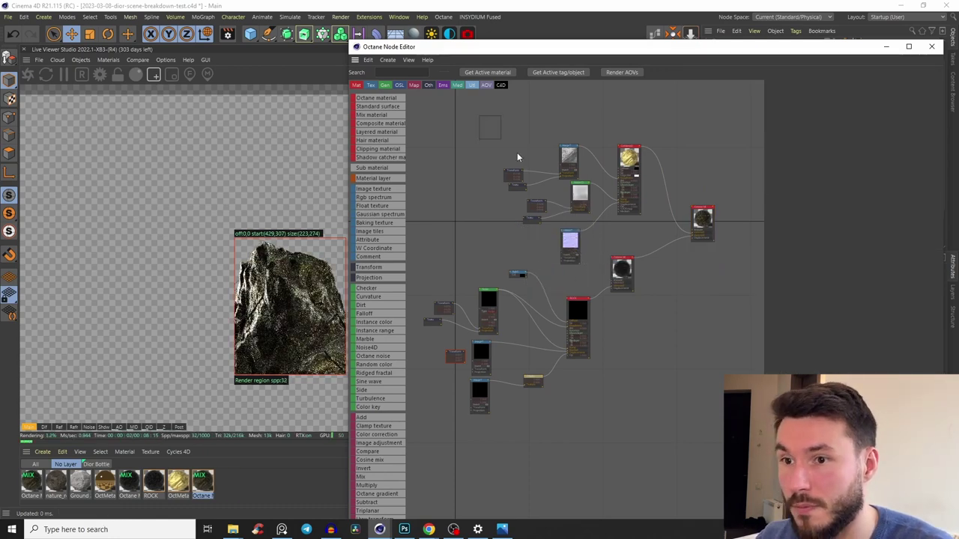
Step: Separate the mix material's graph into two groups by moving the gold nodes upward and shifting the ROCK nodes closer to the final mix
left_click_drag(501, 116, 659, 225)
left_click_drag(629, 153, 626, 131)
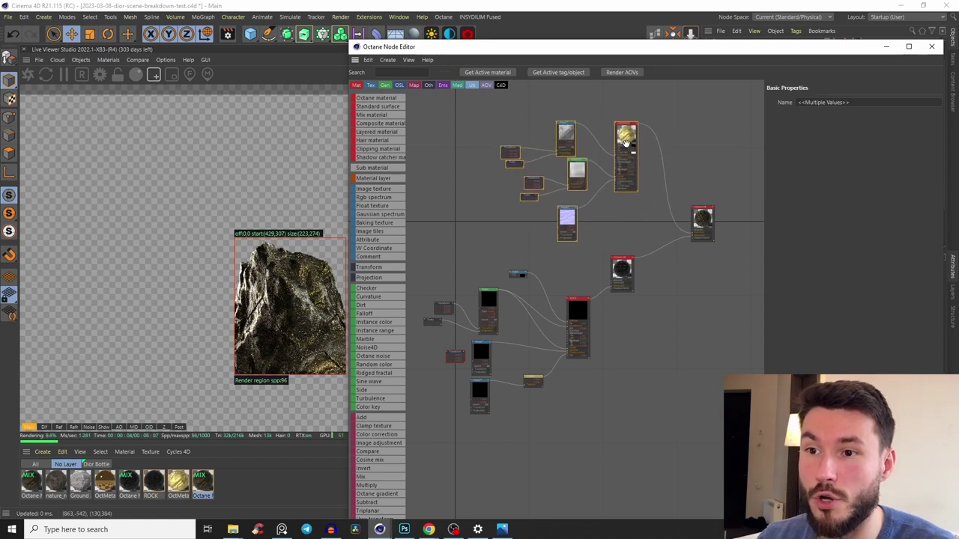
left_click_drag(678, 461, 412, 273)
left_click_drag(620, 268, 641, 260)
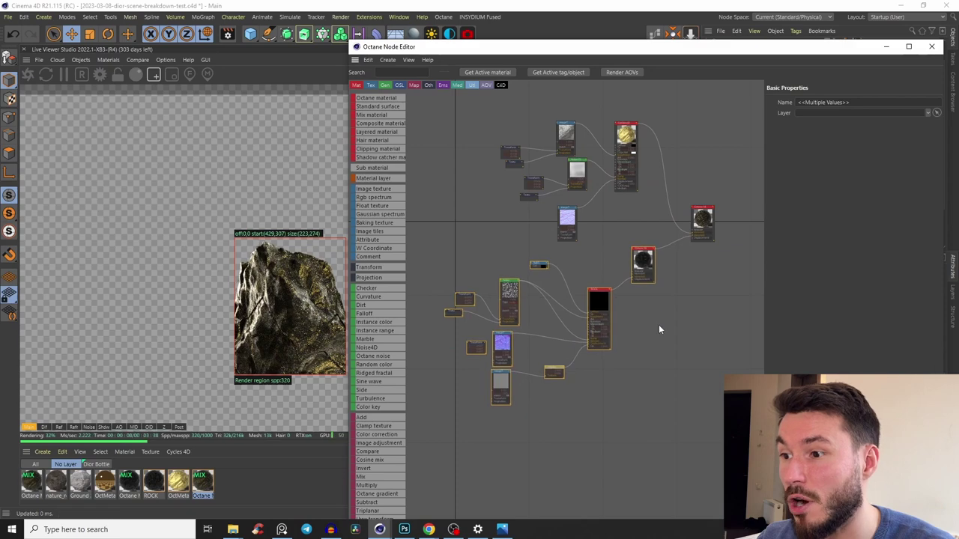
Step: Try Octane Mix Material2's Amount at 0.95 and 0, settling on 0.06875 between OctMetal2 and Octane Mix Material1
left_click(699, 215)
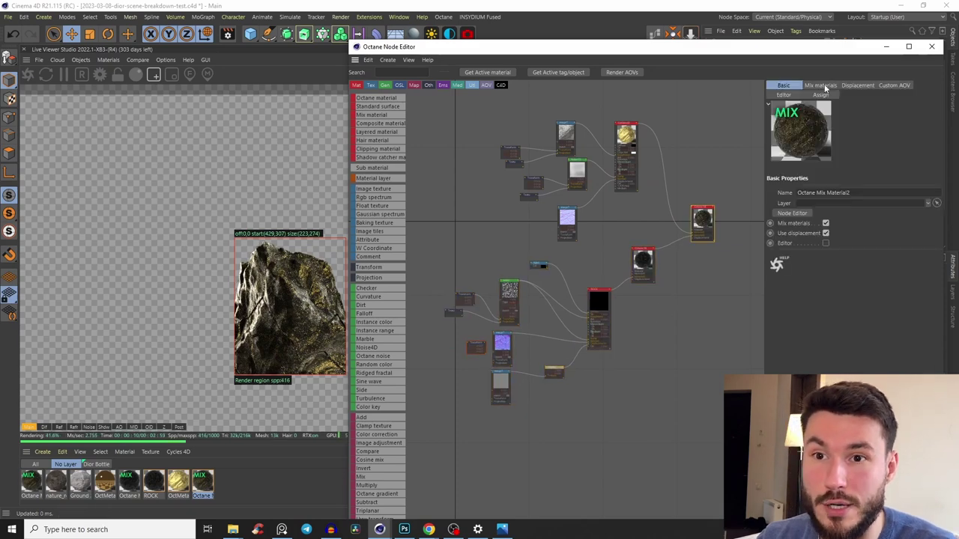
left_click_drag(850, 190, 909, 190)
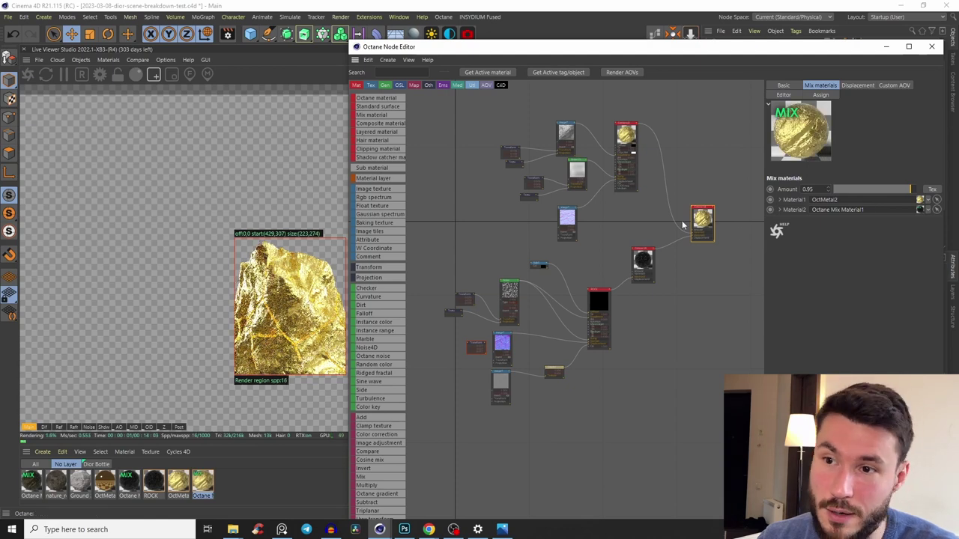
left_click_drag(857, 192, 831, 189)
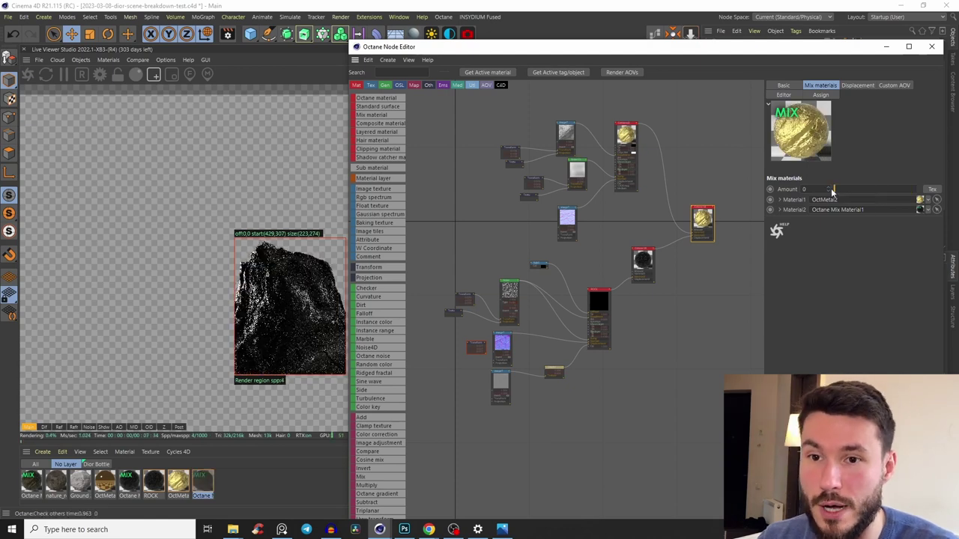
left_click(836, 191)
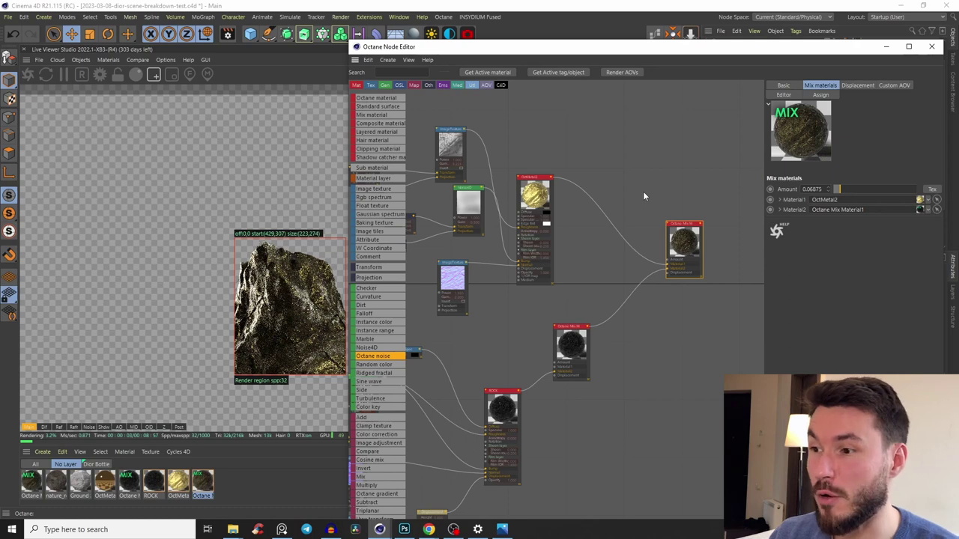
Step: Add an Octane noise node to the final mix's Amount input and arrange the two nodes apart
left_click_drag(677, 253, 665, 234)
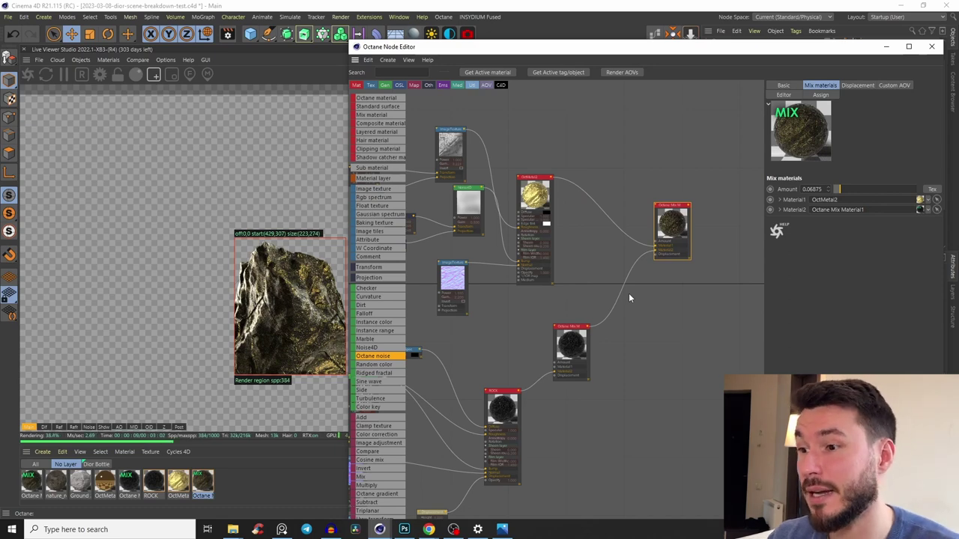
left_click(610, 160)
left_click_drag(639, 171, 656, 242)
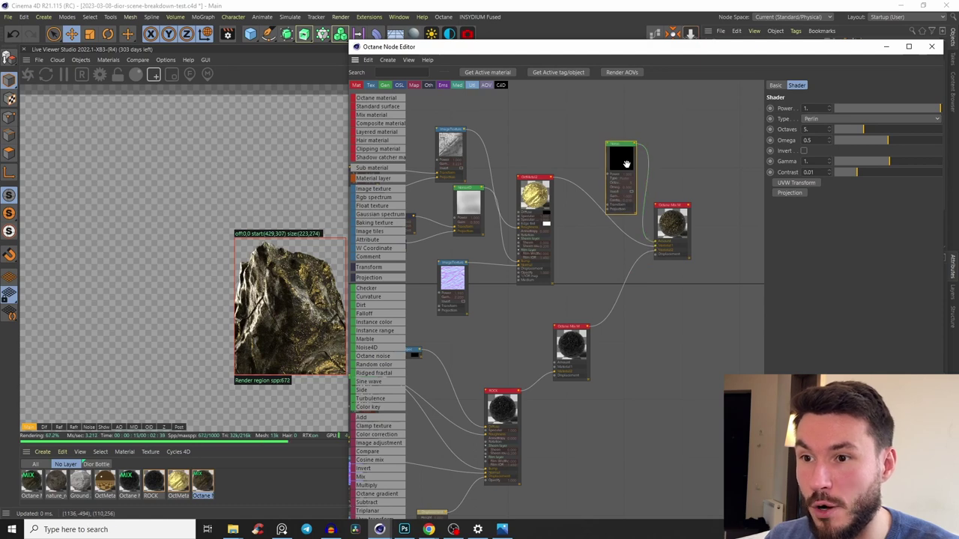
left_click_drag(619, 160, 630, 148)
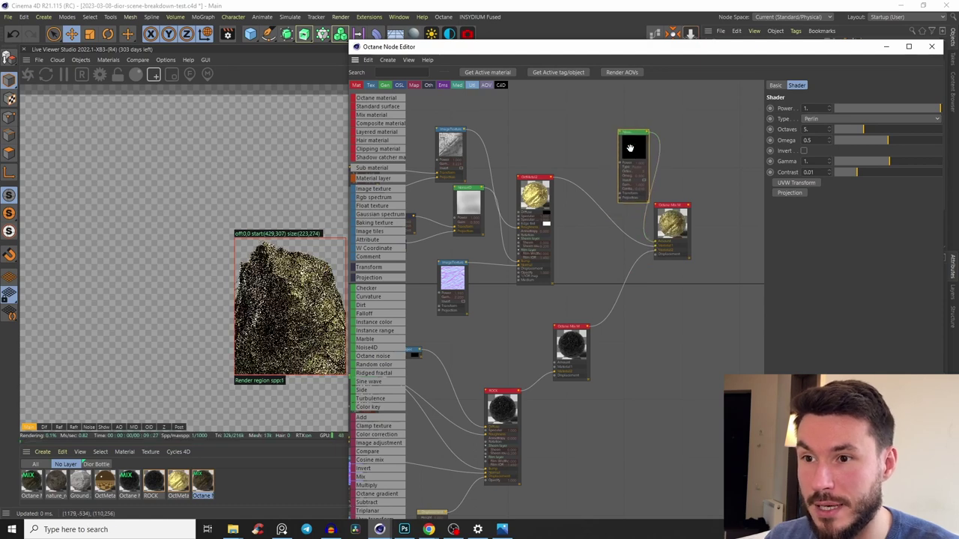
Step: Set the noise type to Voronoi and raise its Contrast to about 22.76
left_click(820, 120)
left_click(818, 129)
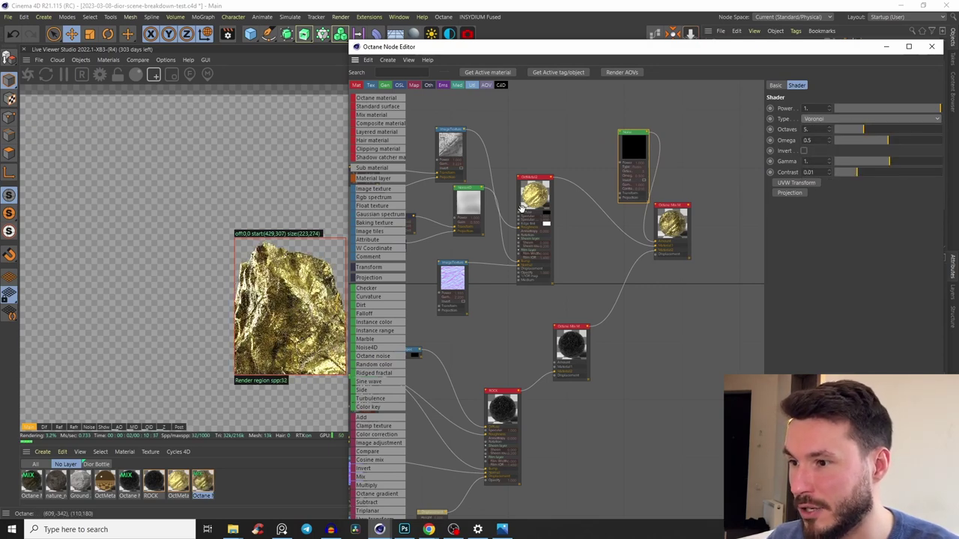
left_click_drag(620, 200, 613, 192)
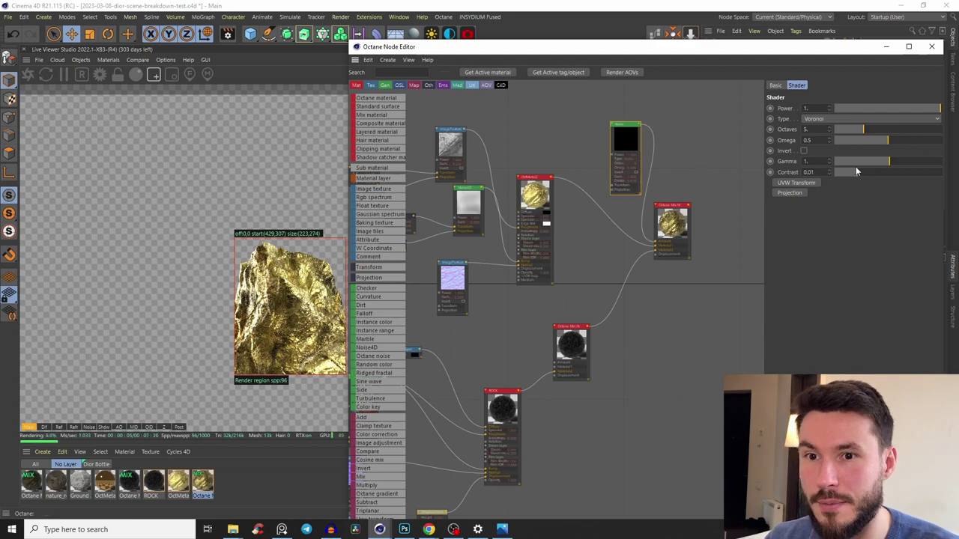
left_click_drag(863, 173, 930, 176)
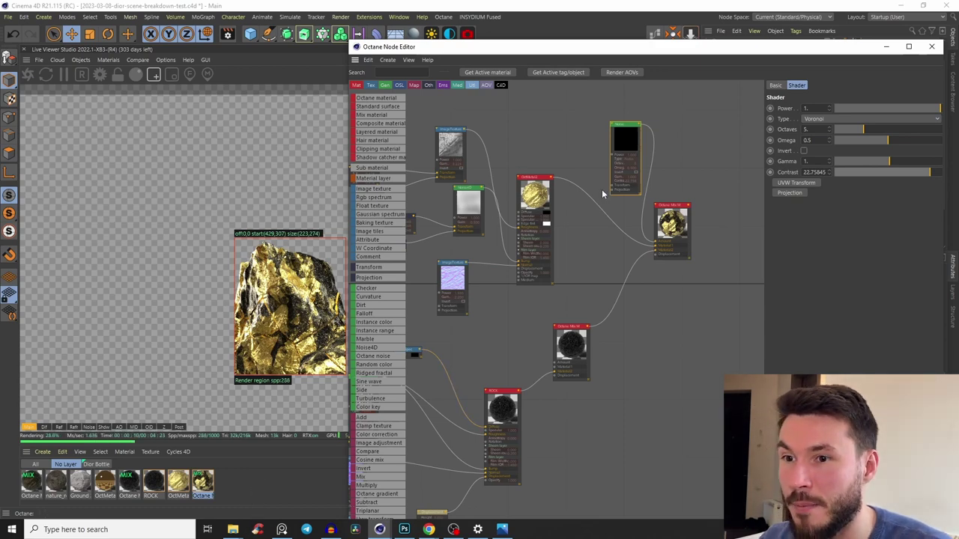
Step: Attach a Transform node to the Voronoi noise and enlarge its uniform scale to about 7.16
left_click_drag(636, 192, 605, 177)
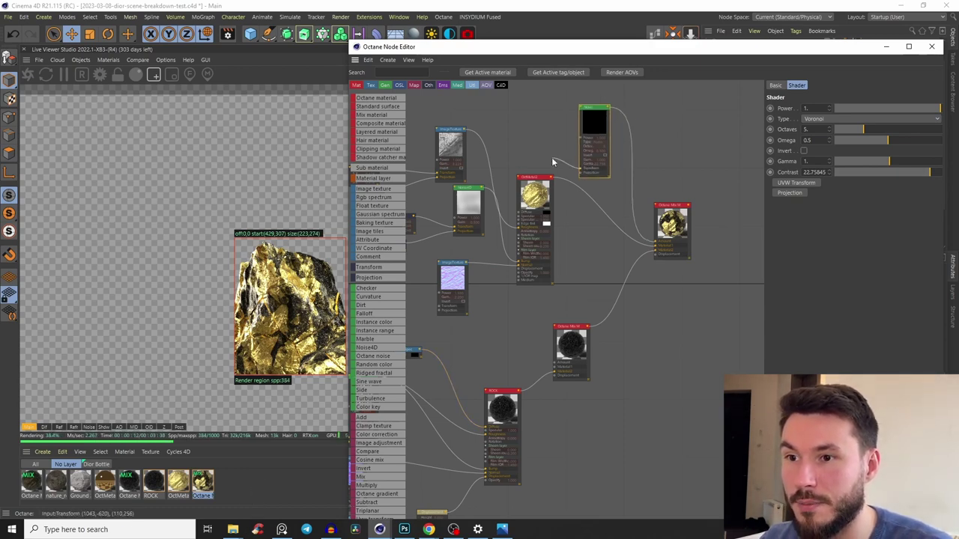
left_click(581, 169)
left_click(604, 148)
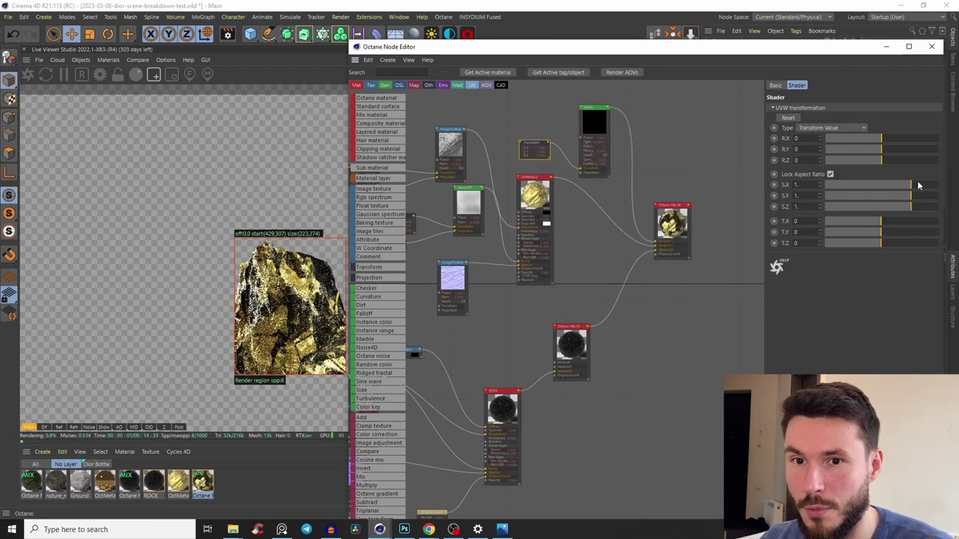
left_click_drag(916, 188, 928, 188)
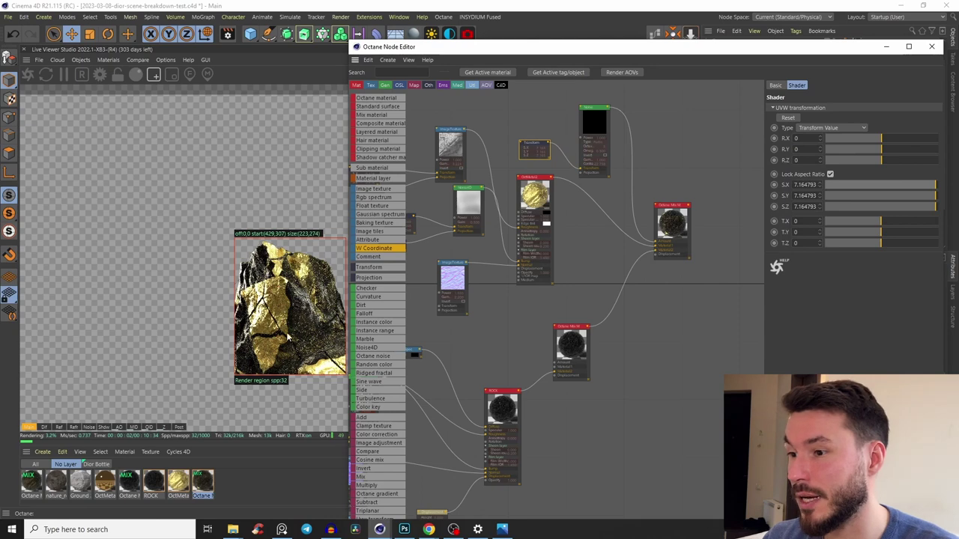
Step: Lower the Voronoi noise's Contrast and reduce its Transform's uniform scale to about 1.47
left_click(594, 124)
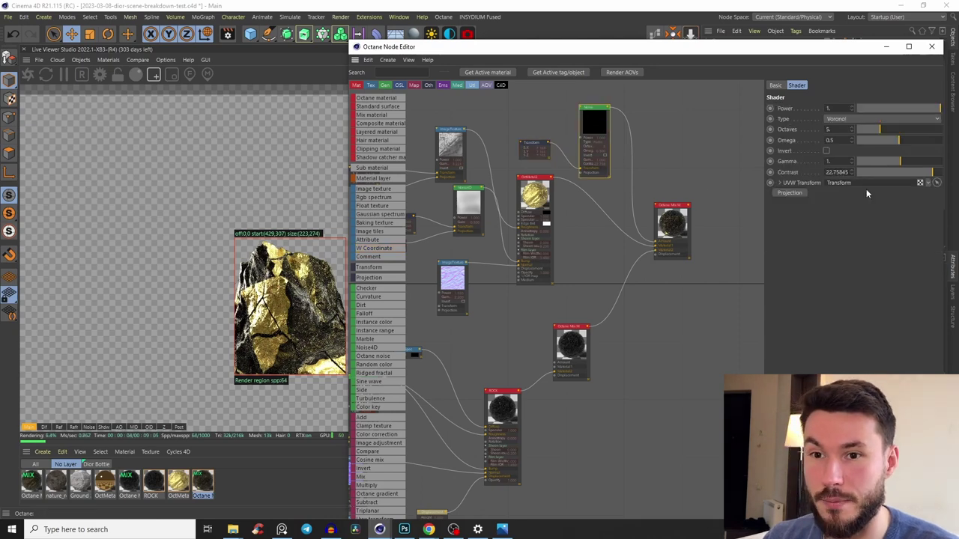
left_click_drag(932, 173, 916, 185)
left_click(532, 148)
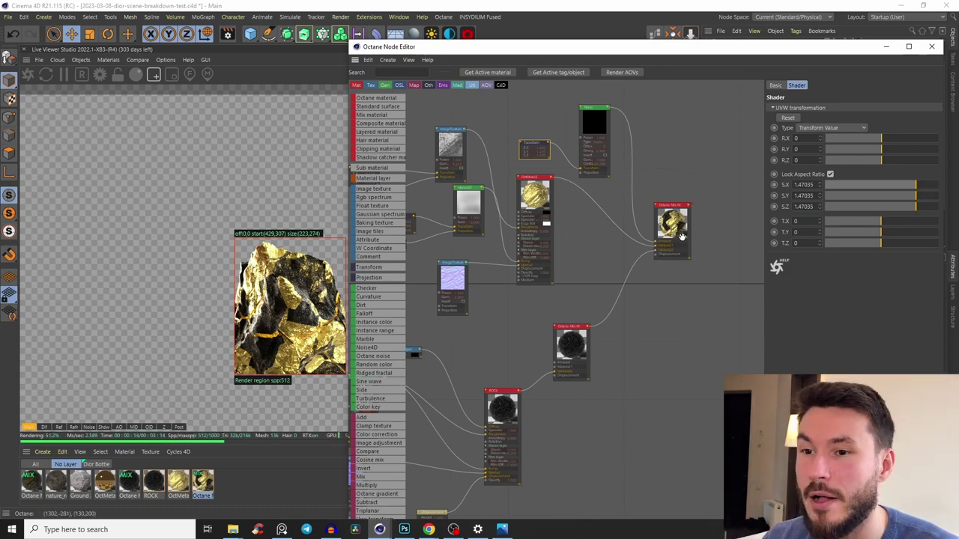
Step: Remove the noise from the final mix's Amount input
left_click(648, 236)
key("Delete")
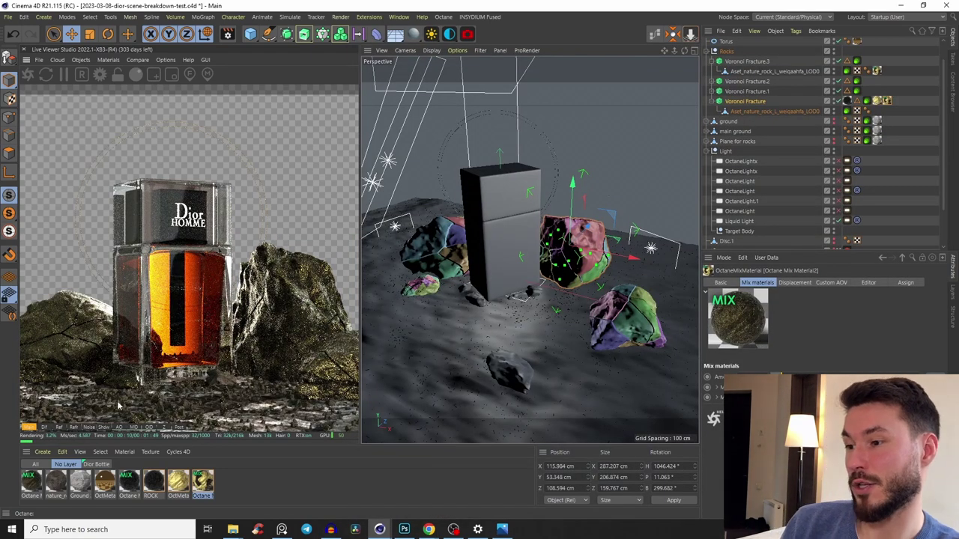
Step: Collapse the Rocks group, and preview the OctaneLight beside the rocks by enabling it with a render region over the large rock
left_click(713, 50)
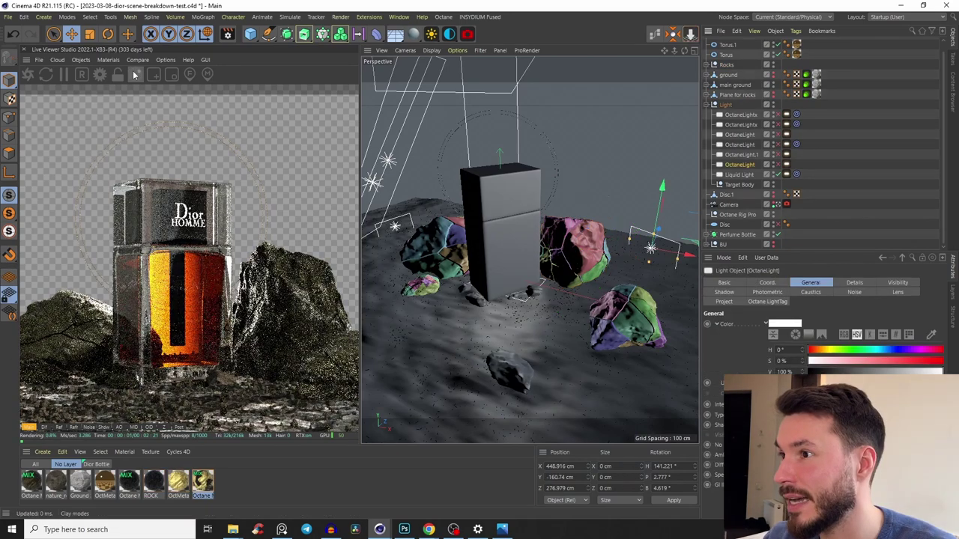
left_click(153, 74)
left_click_drag(260, 226, 373, 396)
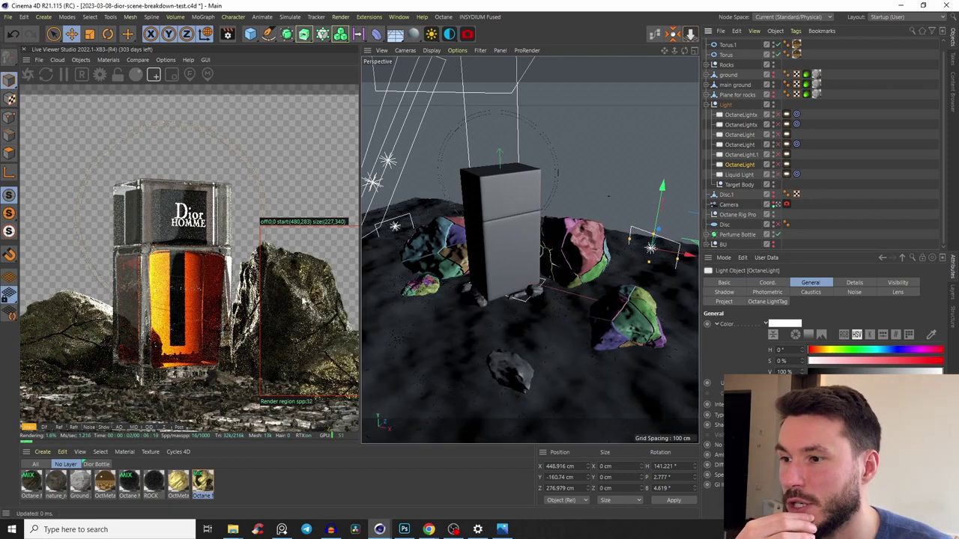
left_click(777, 165)
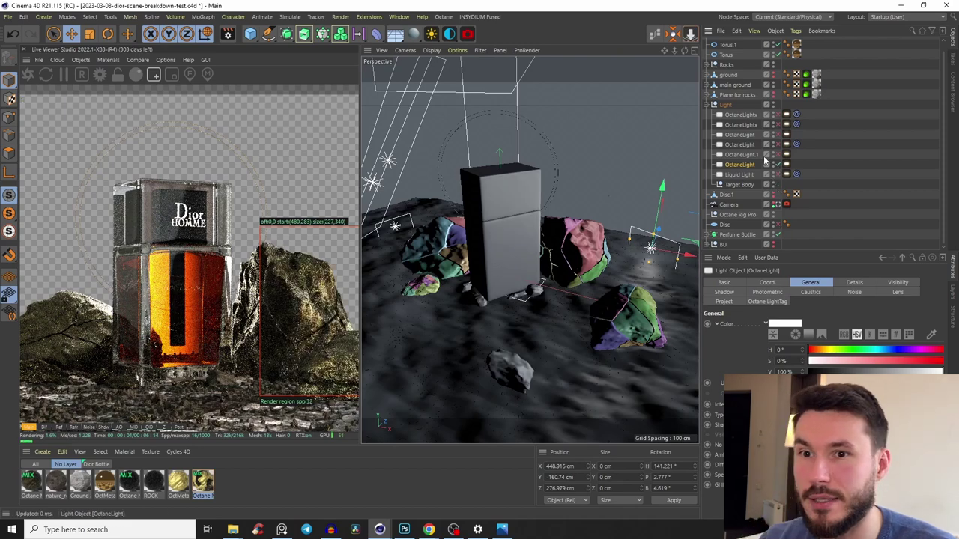
mouse_move(591, 256)
left_mouse_down("alt")
mouse_move(621, 239)
mouse_move(588, 241)
left_mouse_up("alt")
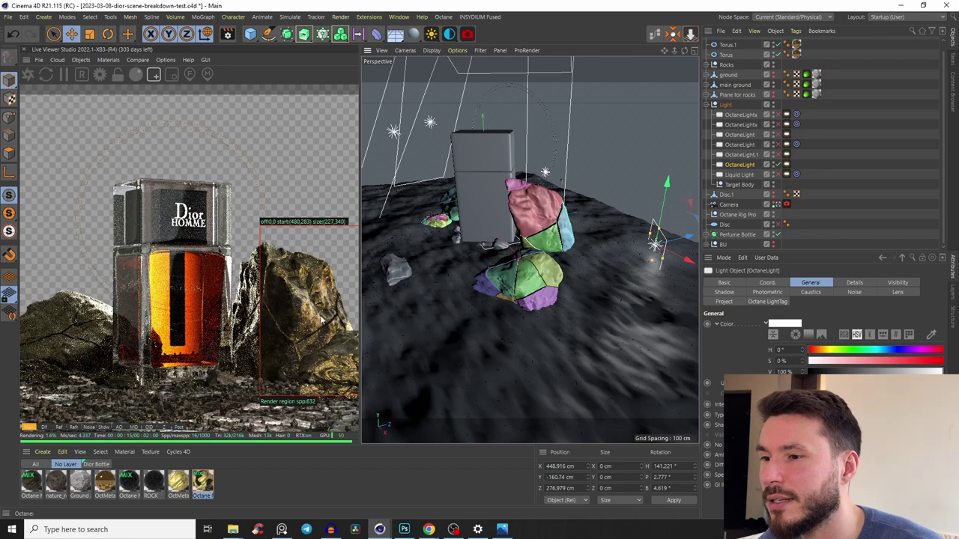
Step: Delete OctaneLight.1 from the Light group
left_click(740, 154)
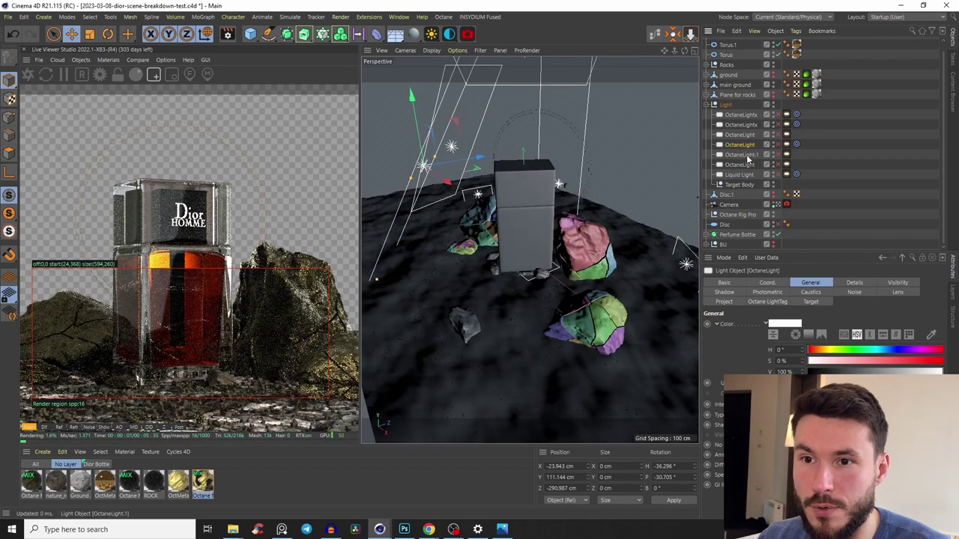
left_click(746, 156)
key("Delete")
Step: Briefly toggle the targeted OctaneLight on and off, and enable the last OctaneLight and the Liquid Light
left_click(776, 154)
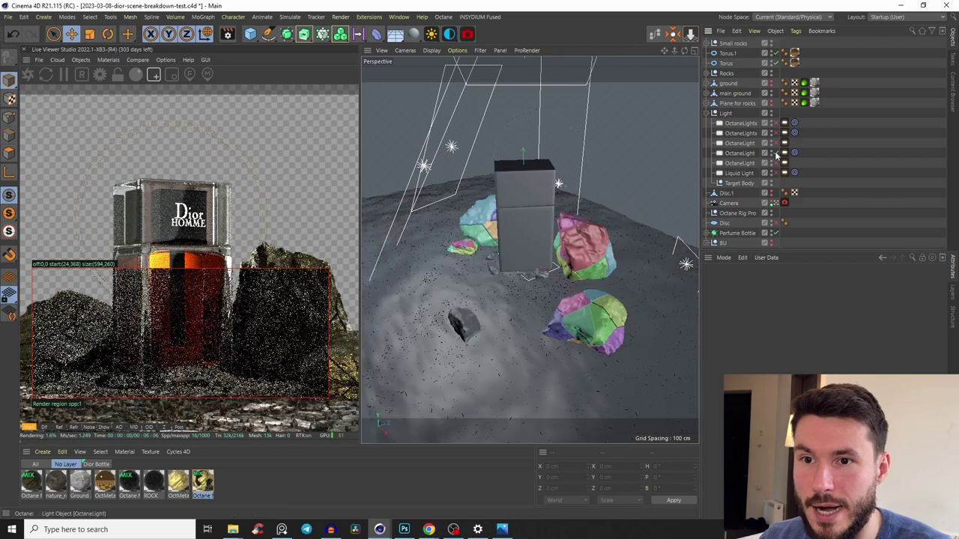
left_click(776, 154)
left_click(776, 163)
left_click(776, 173)
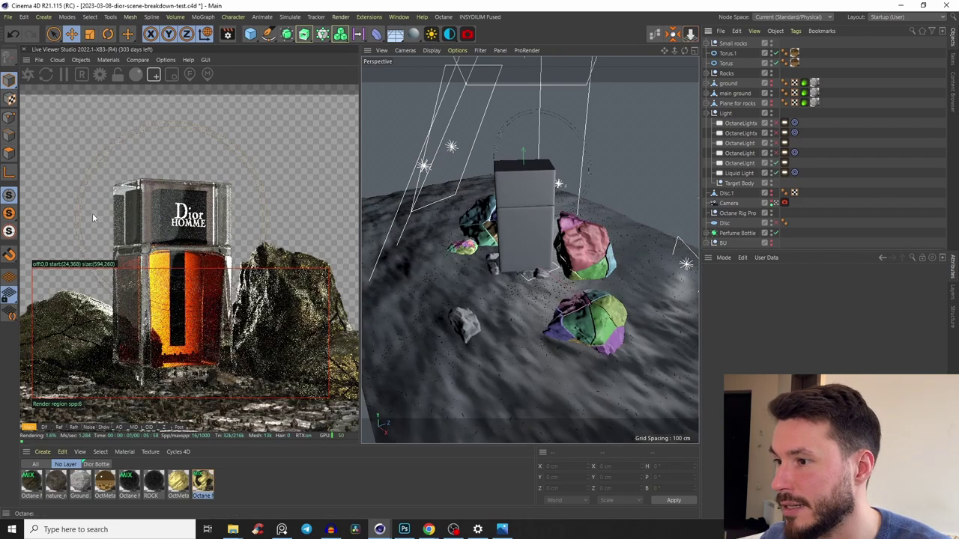
Step: Turn off the render region and compare the full render with the finished bottle image in the reference viewer
left_click(154, 74)
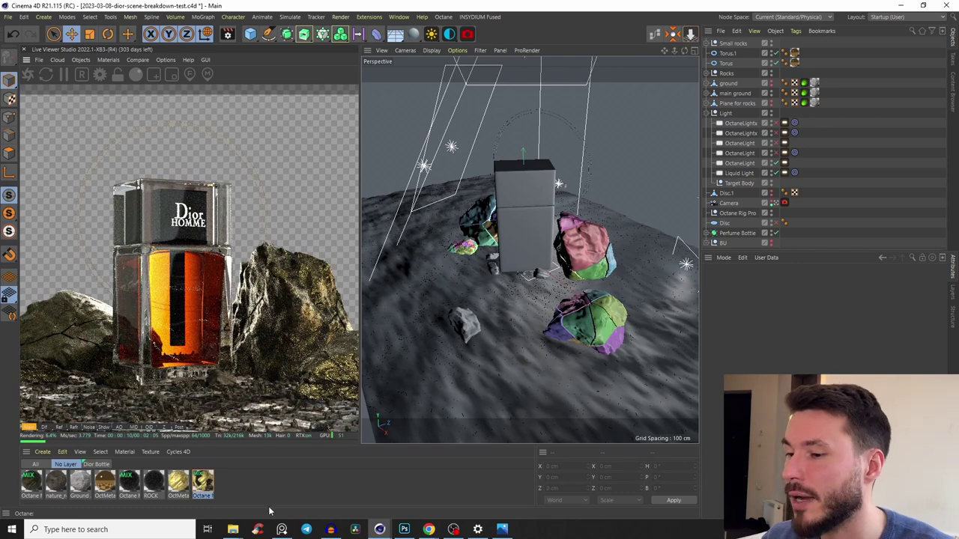
left_click(281, 529)
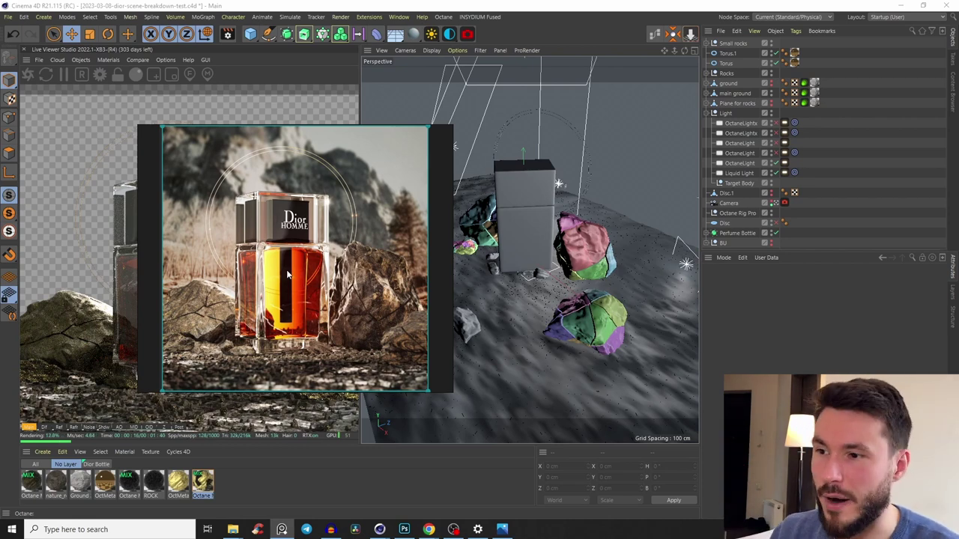
left_click(412, 433)
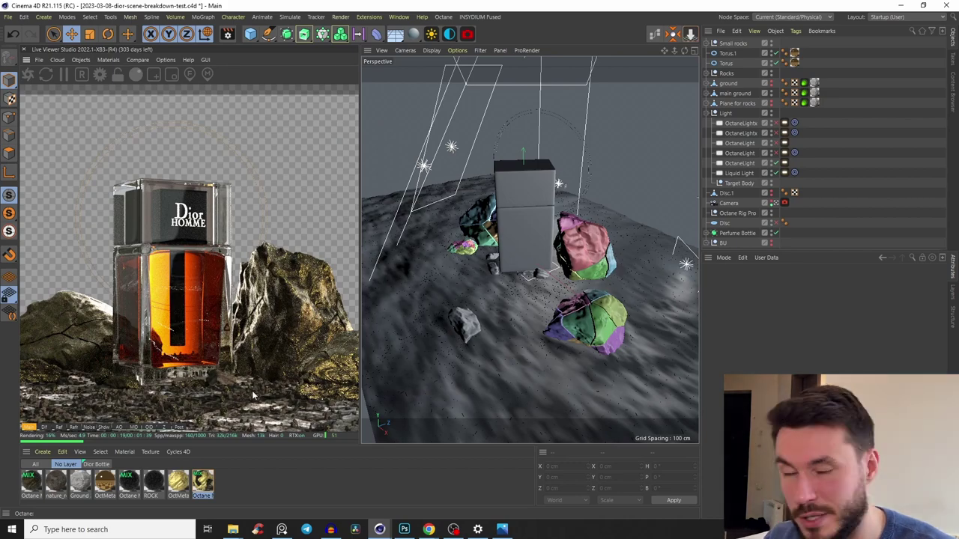
Step: Enable the targeted OctaneLight in front of the bottle, inspect its placement and open its light tag settings
left_click(745, 155)
left_click_drag(450, 196, 411, 260, "alt")
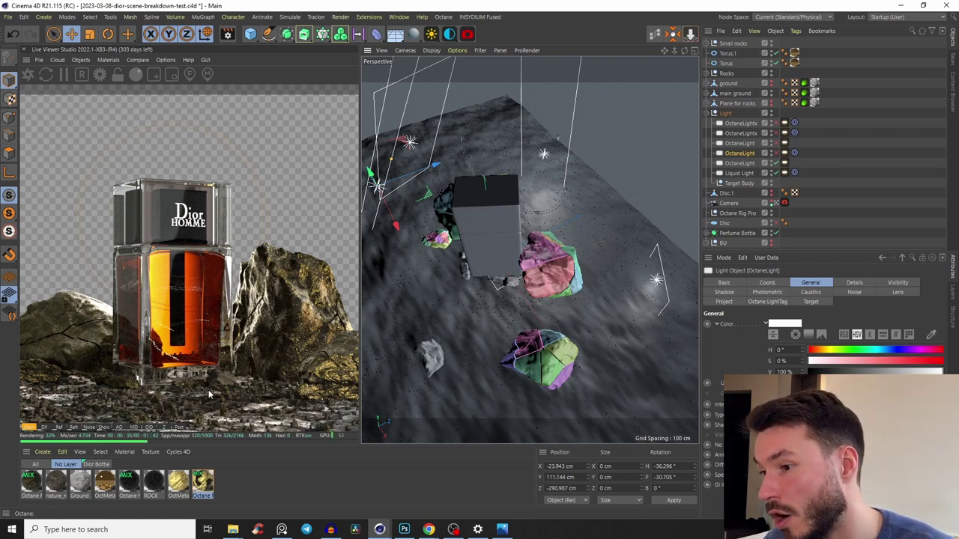
left_click_drag(509, 258, 465, 187, "alt")
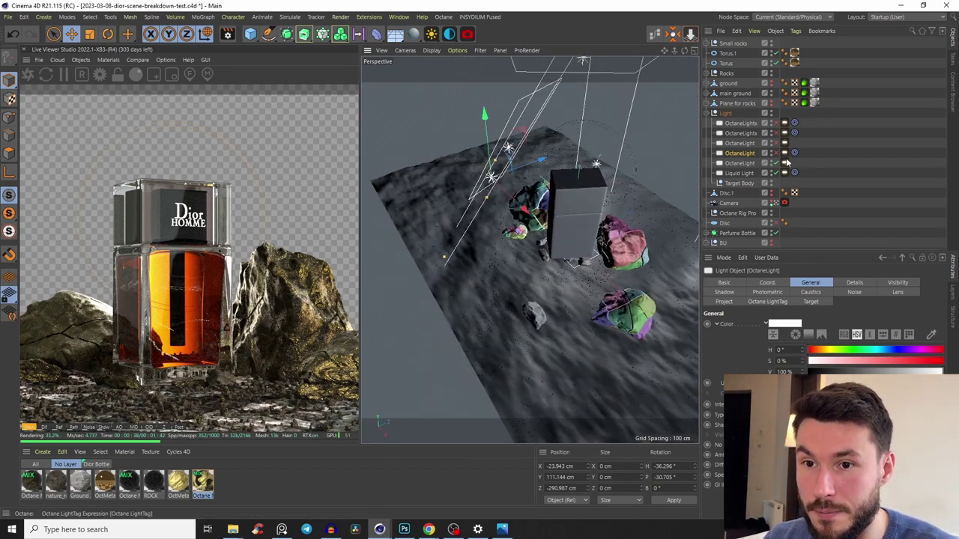
left_click(784, 153)
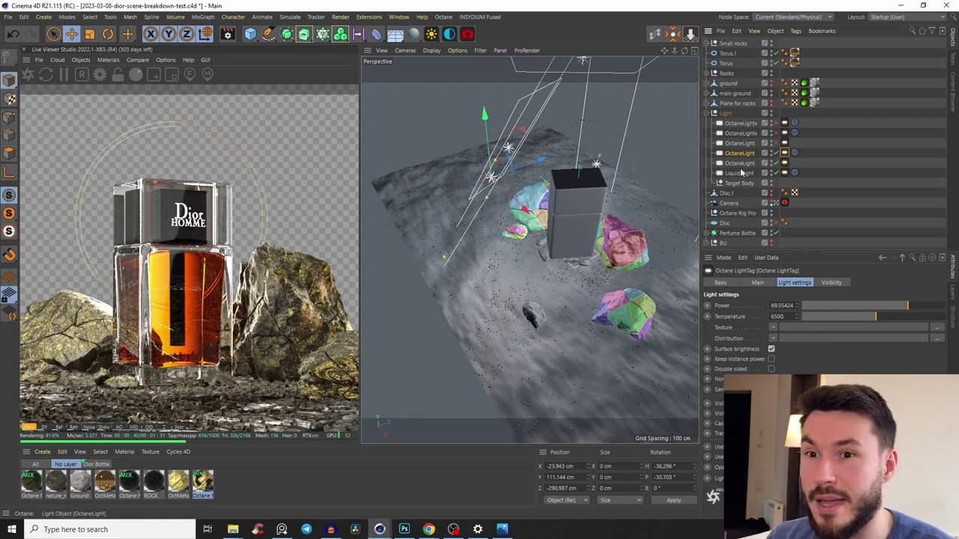
Step: Enable the OctaneLight beneath the bottle and define a render region around the bottle's base
left_click(740, 143)
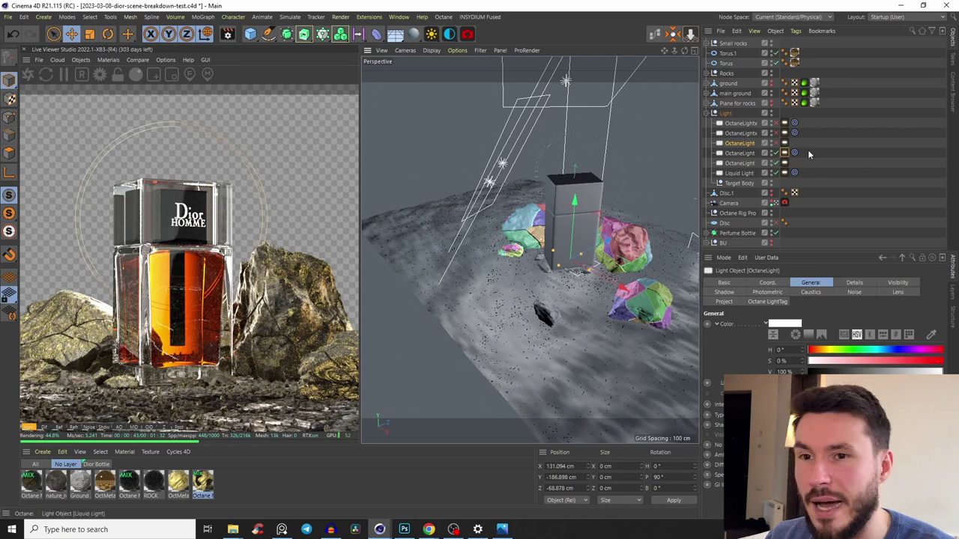
left_click(777, 143)
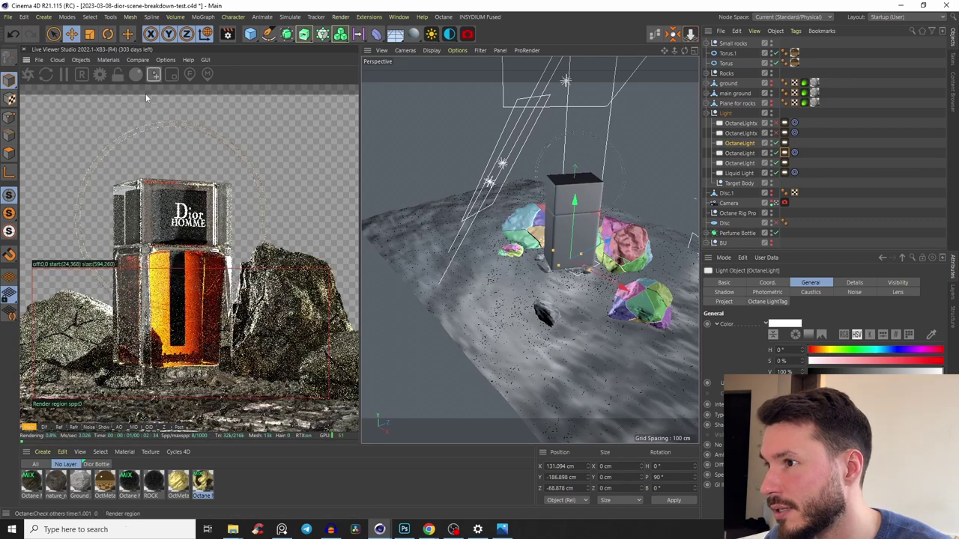
left_click(153, 74)
left_click_drag(125, 376, 247, 396)
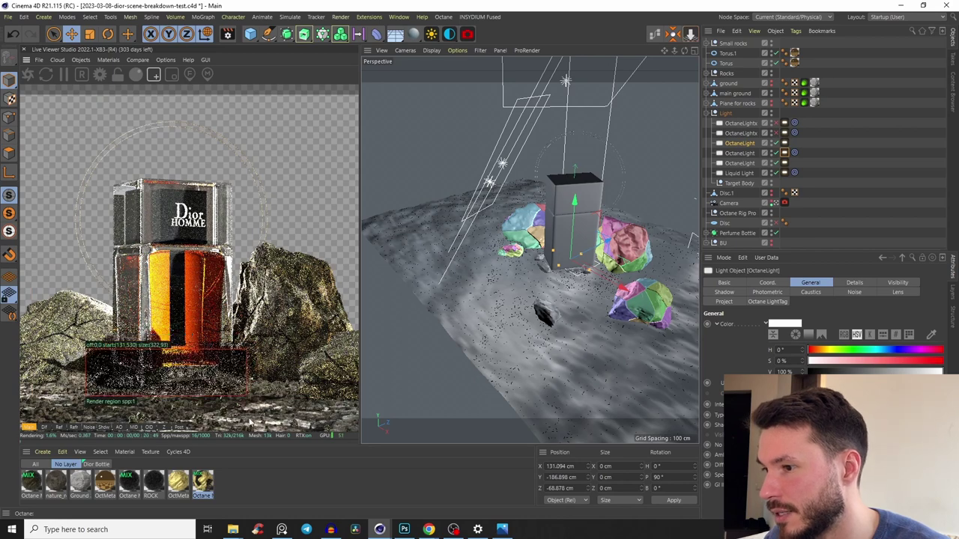
Step: Toggle the OctaneLight beneath the bottle off and back on to compare its effect on the bottle's base
scroll(571, 254, "up", 5)
left_click_drag(569, 254, 588, 196, "alt")
scroll(588, 196, "up", 6)
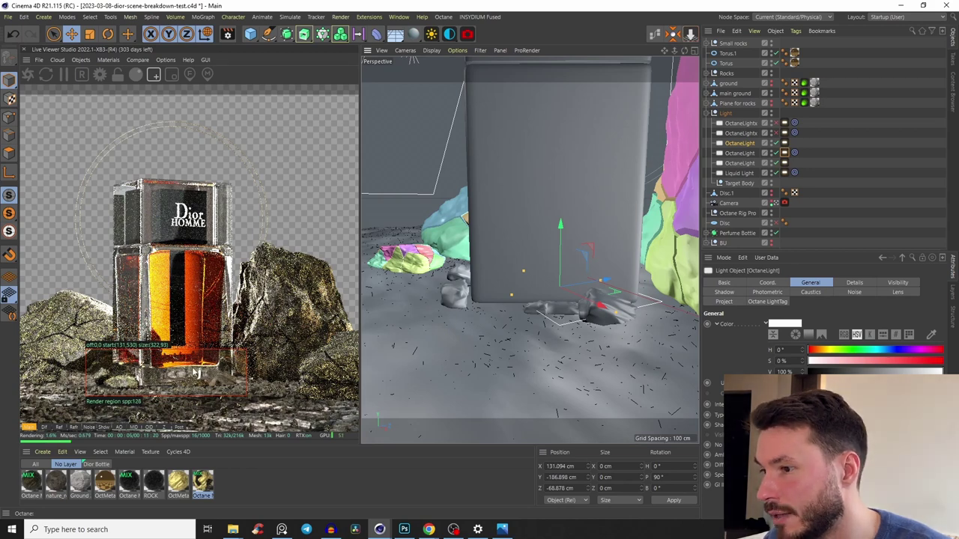
left_click(776, 143)
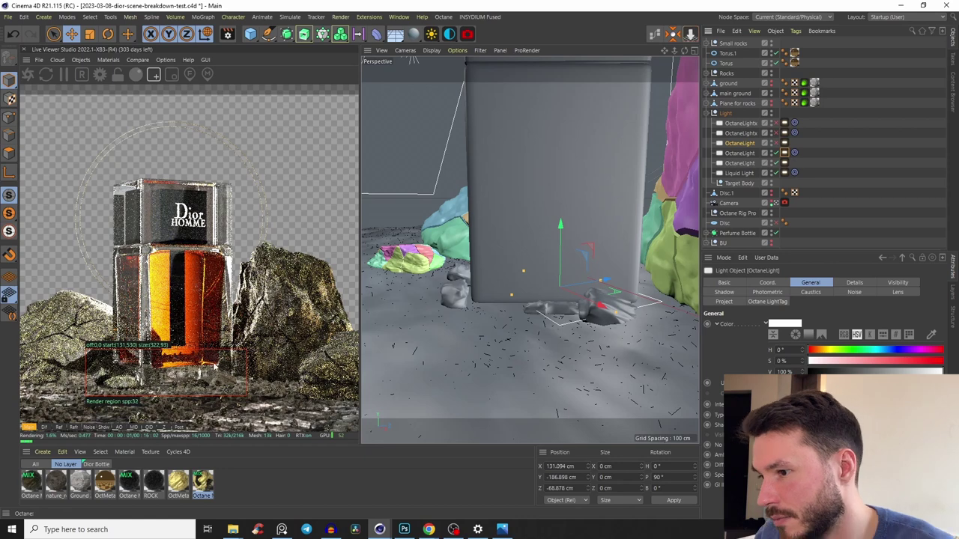
left_click(776, 144)
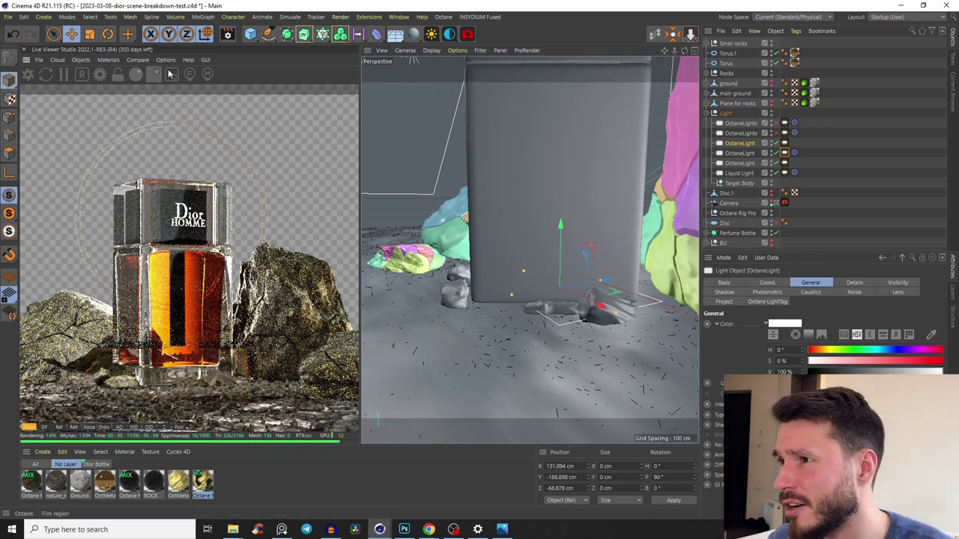
Step: Turn off the render region and toggle the OctaneLight above the bottle on and off to compare its effect on the full render
left_click(154, 75)
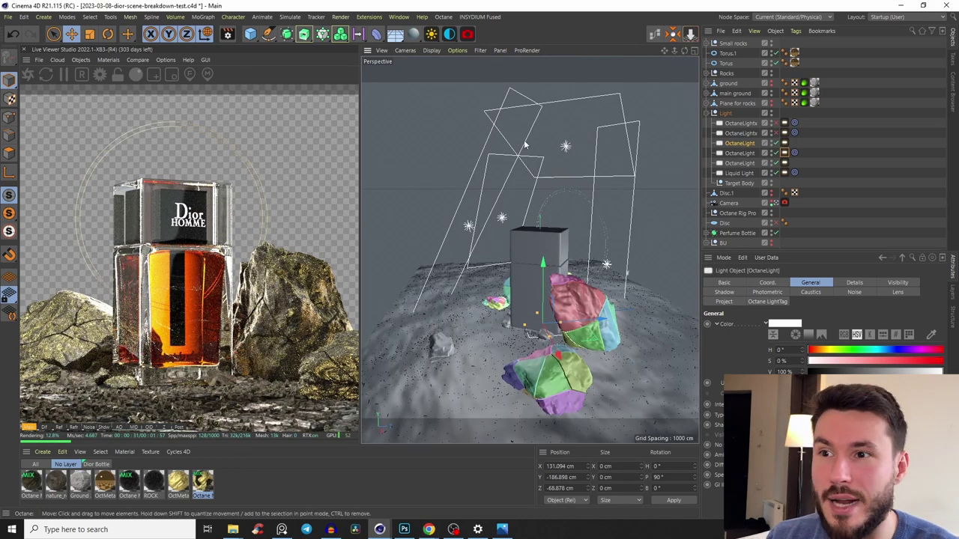
left_click_drag(556, 247, 558, 281, "alt")
left_click(588, 147)
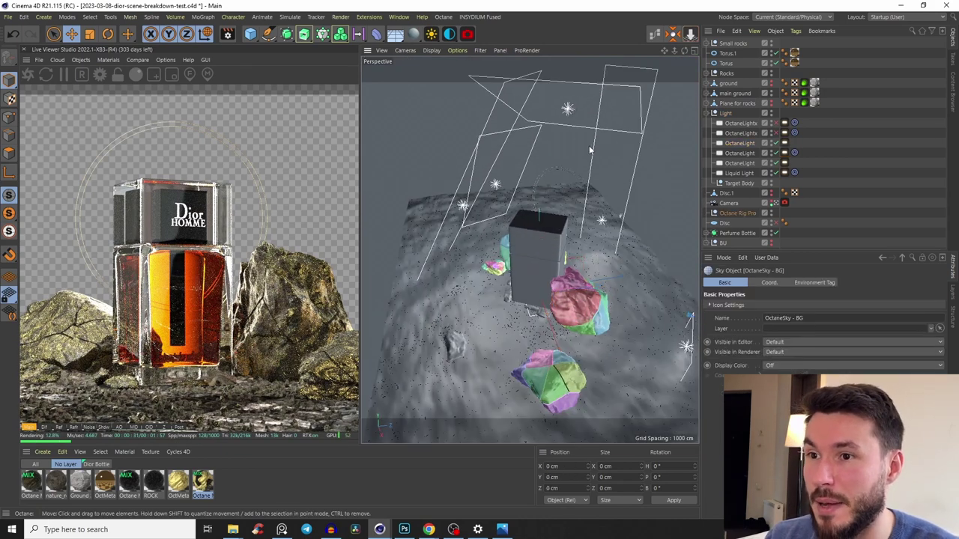
left_click(566, 109)
left_click(776, 134)
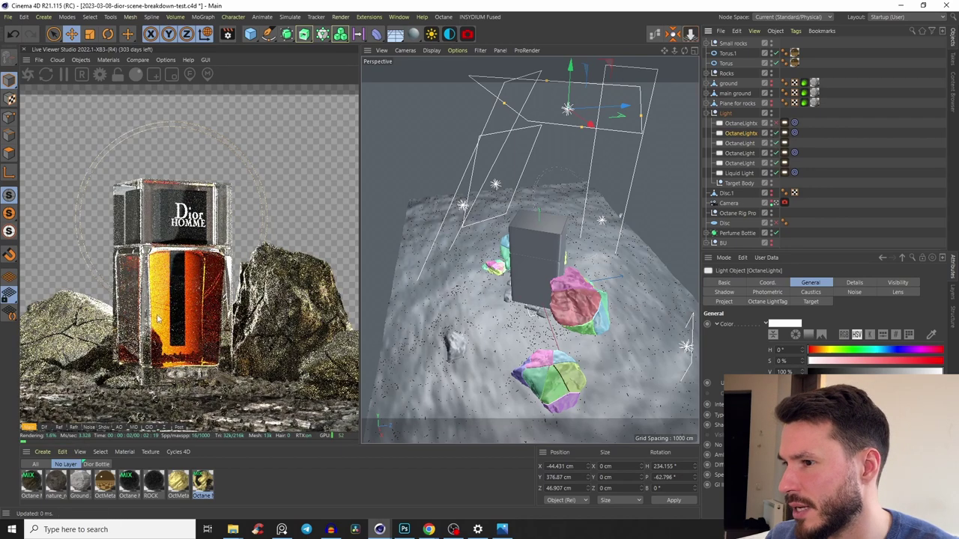
left_click(776, 133)
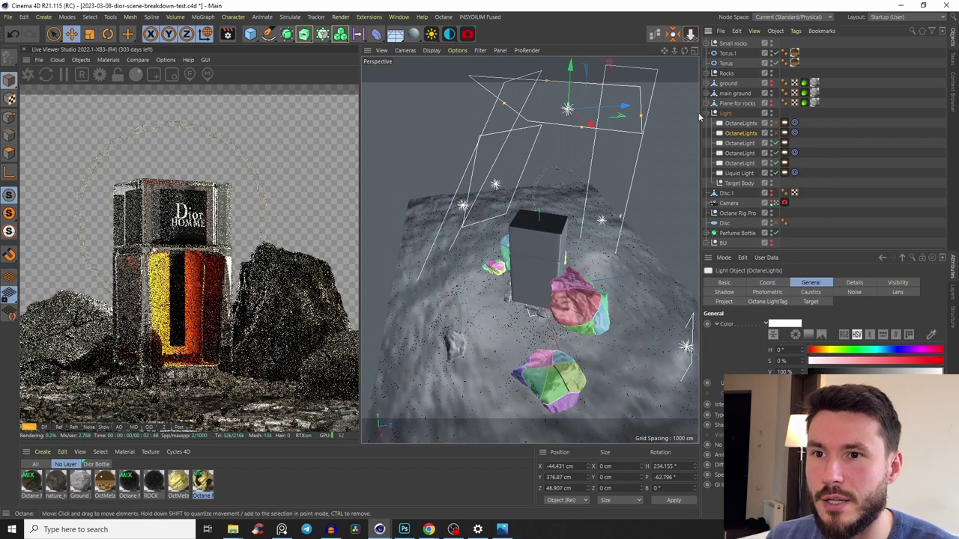
left_click(708, 113)
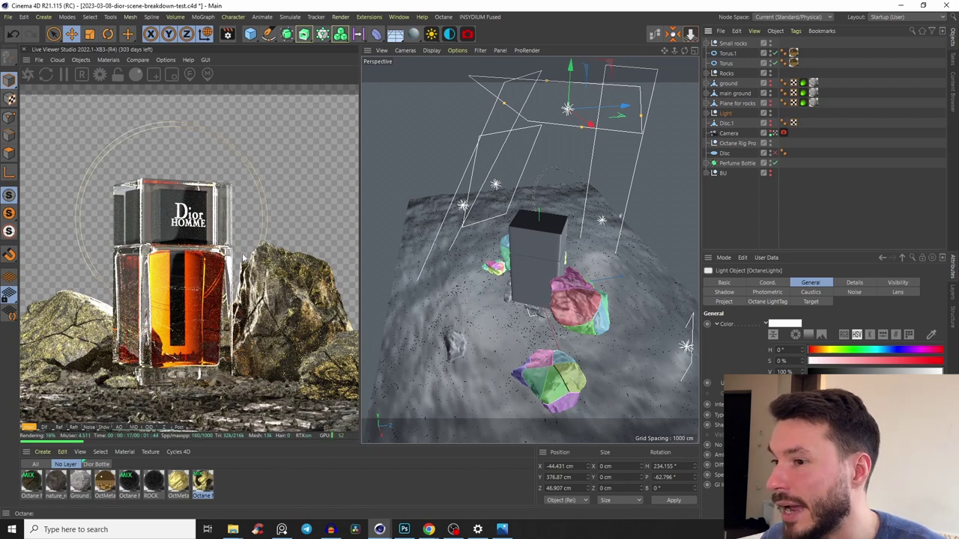
Step: Compare the live render with the finished bottle image in the reference viewer and inspect the light placement around the bottle
left_click(281, 530)
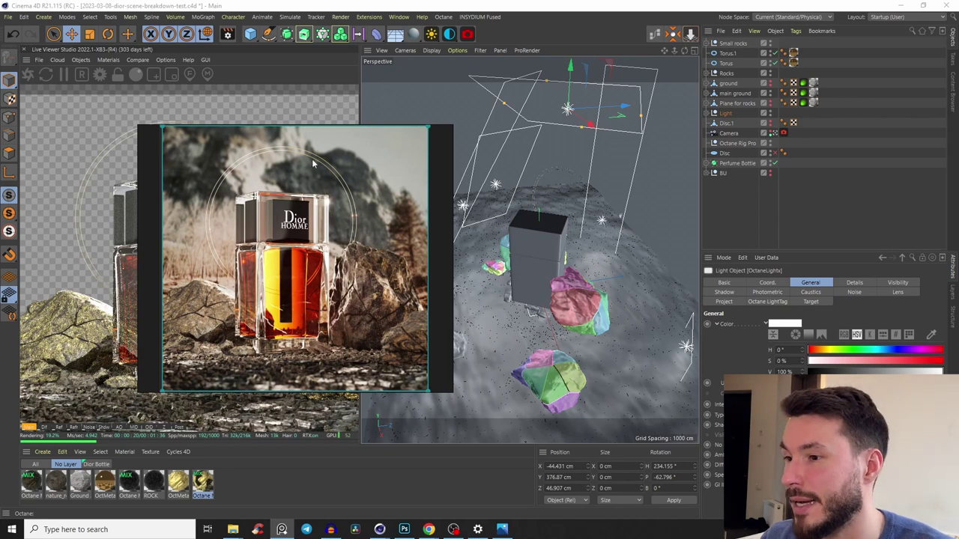
right_click_drag(291, 278, 523, 322)
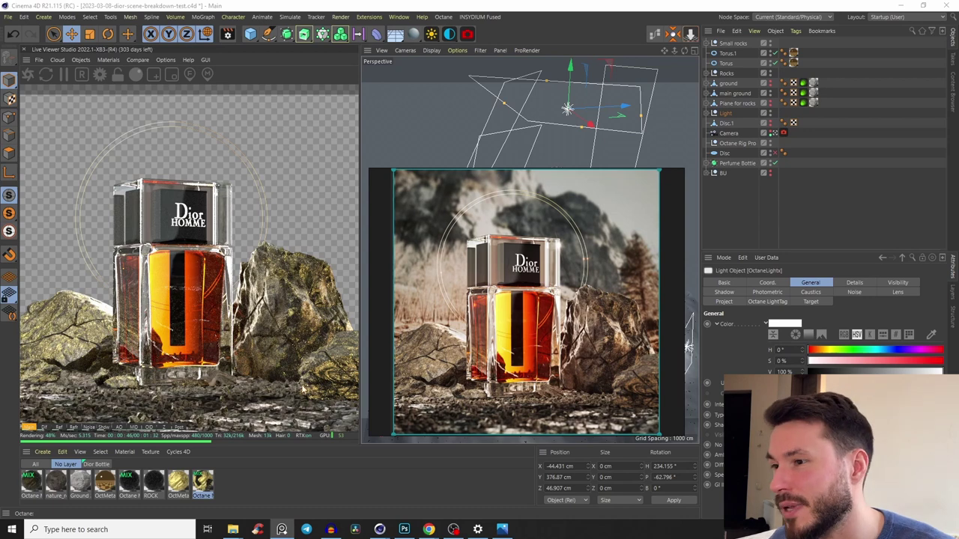
left_click(282, 530)
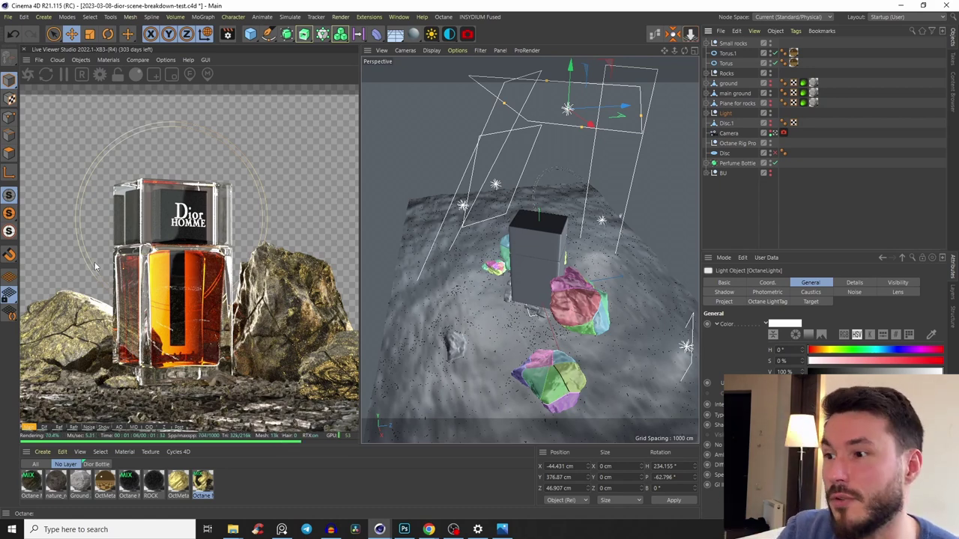
left_click_drag(558, 278, 567, 203, "alt")
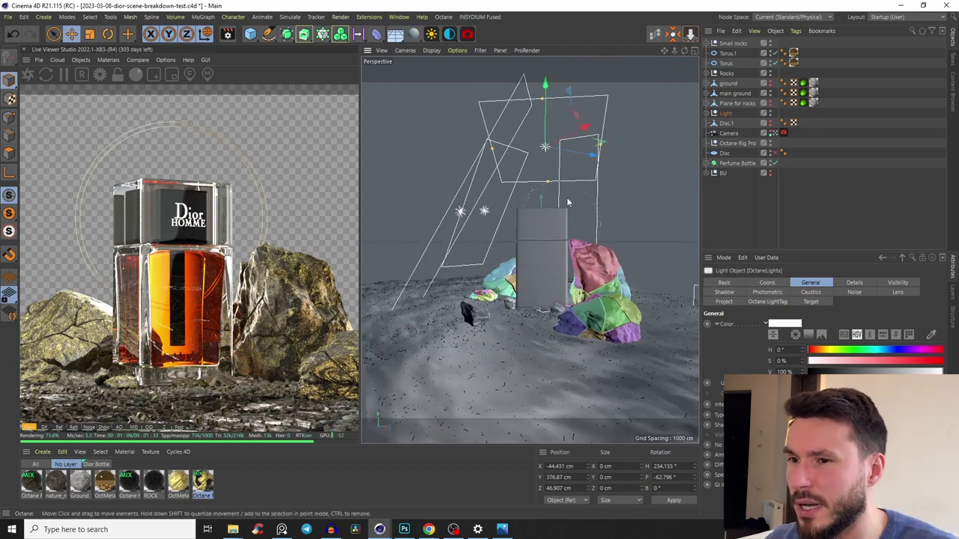
left_click_drag(378, 282, 199, 266, "alt")
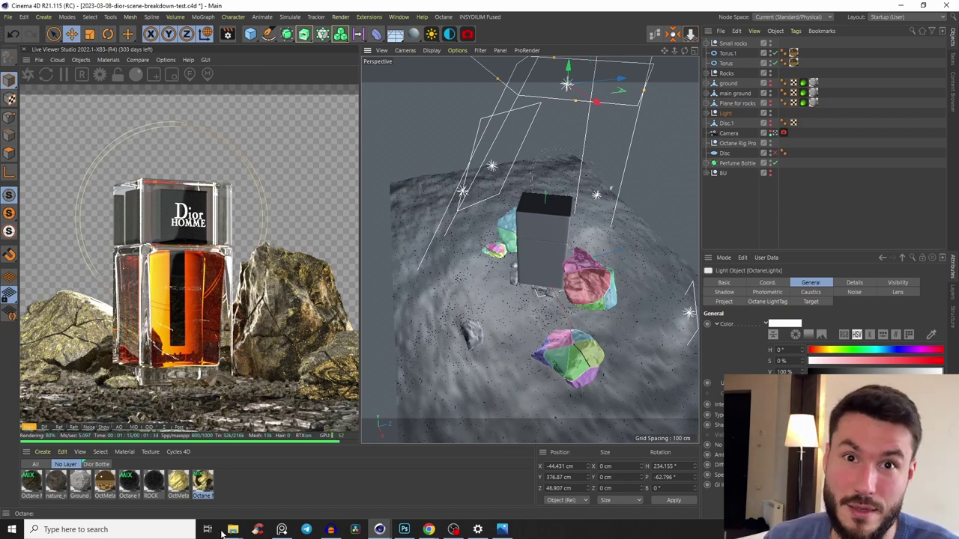
left_click_drag(554, 262, 559, 224, "alt")
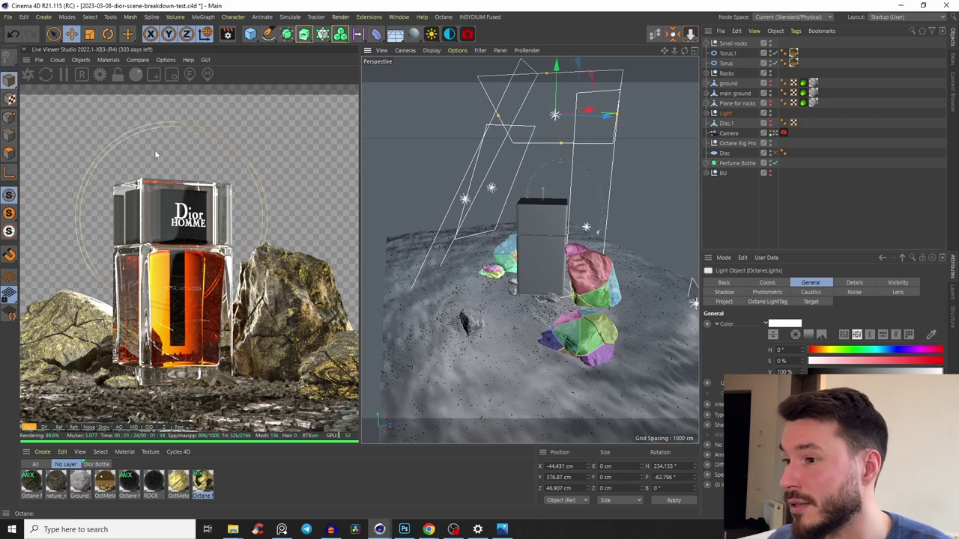
left_click(282, 528)
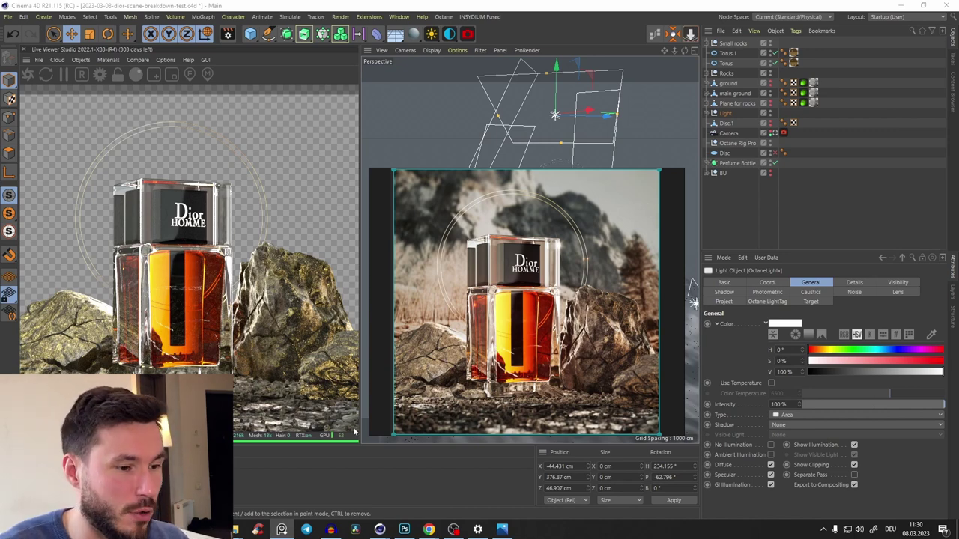
left_click(282, 530)
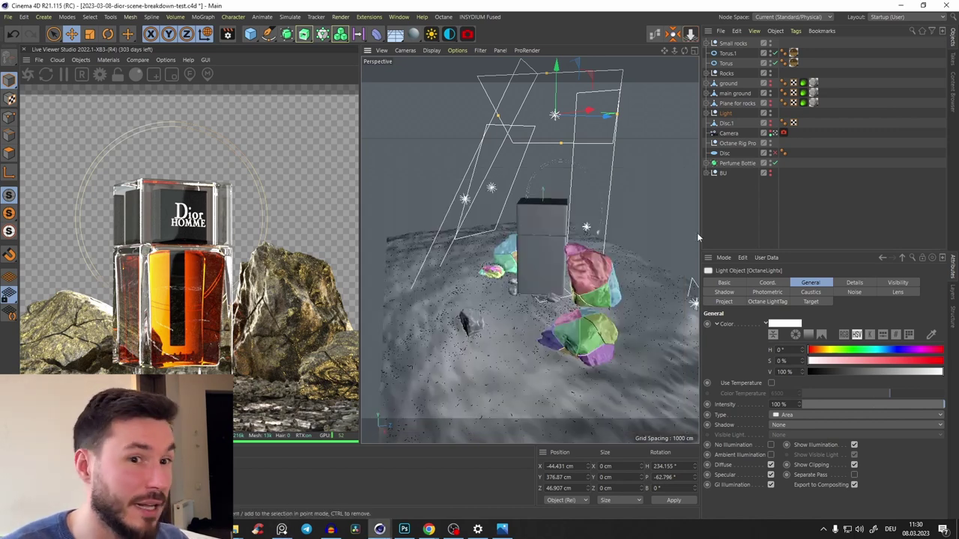
Step: Raise the depth-of-field aperture of the scene's Octane camera to 4.51 cm
left_click(783, 132)
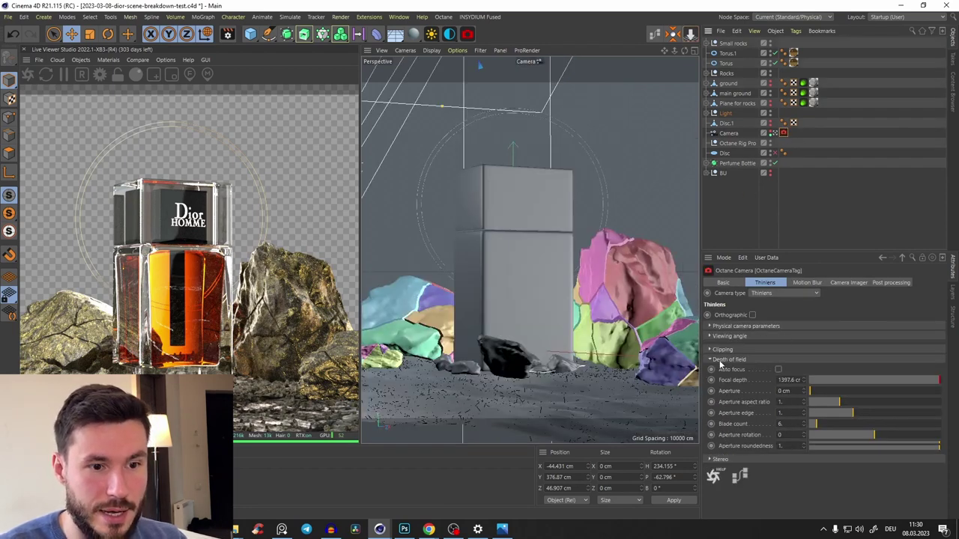
left_click(720, 363)
left_click(719, 362)
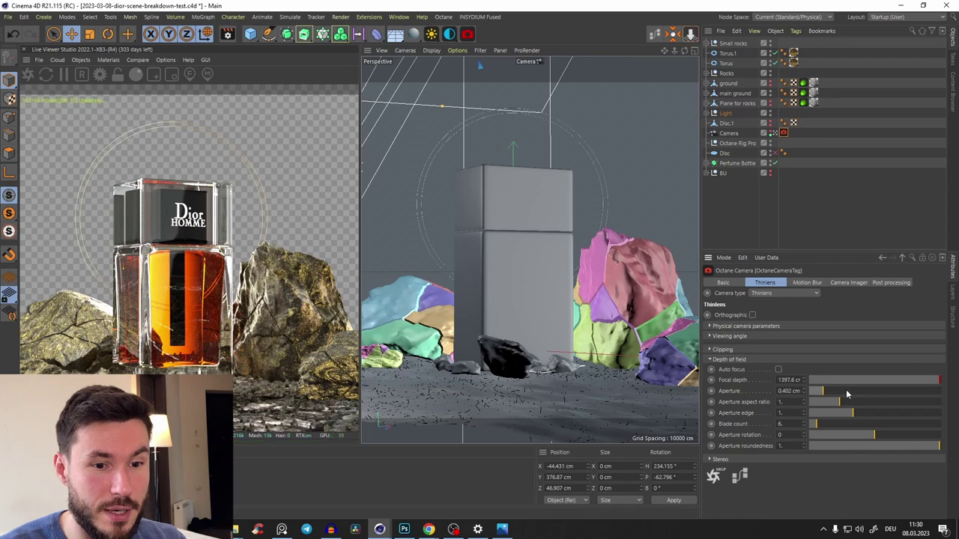
left_click_drag(811, 391, 943, 393)
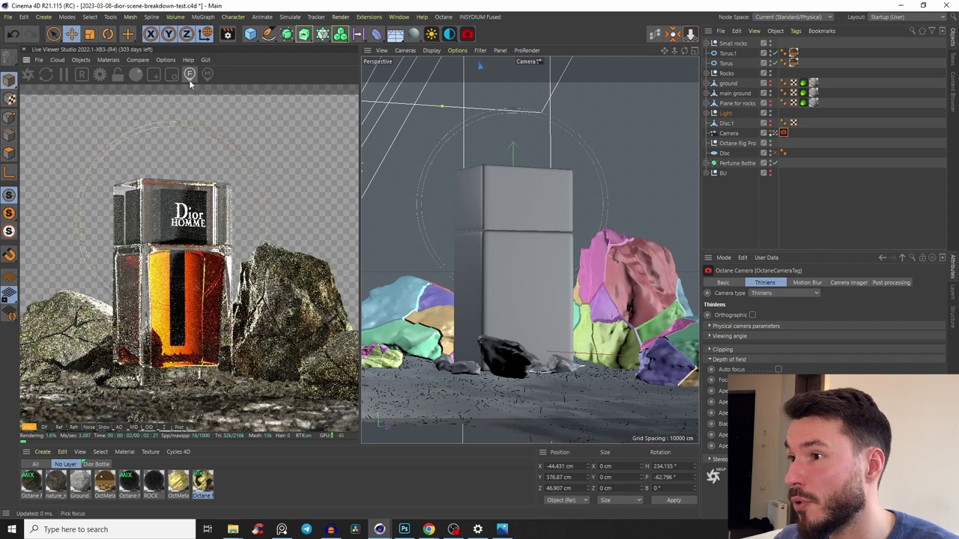
Step: Pick the camera focus on the front of the bottle and define a render region across the ground at its base
left_click(189, 74)
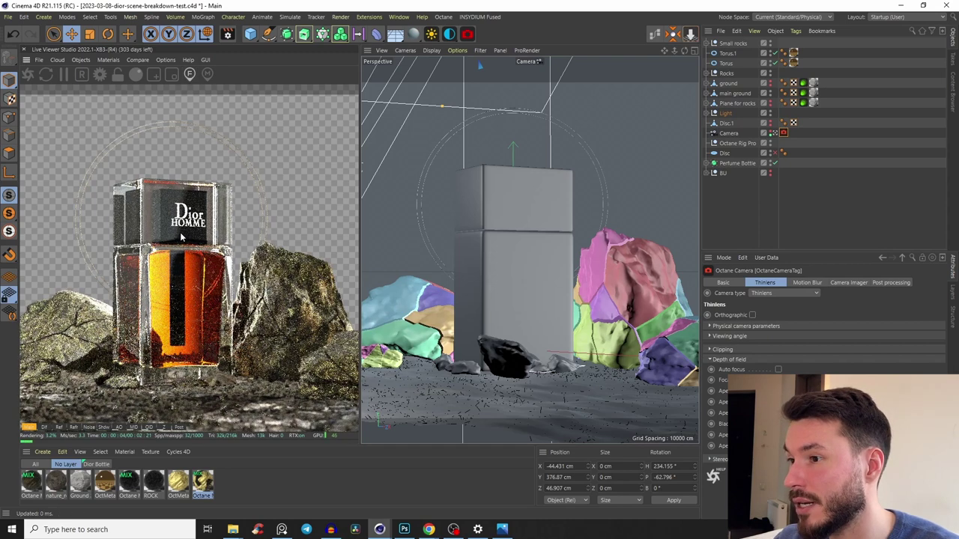
mouse_move(180, 236)
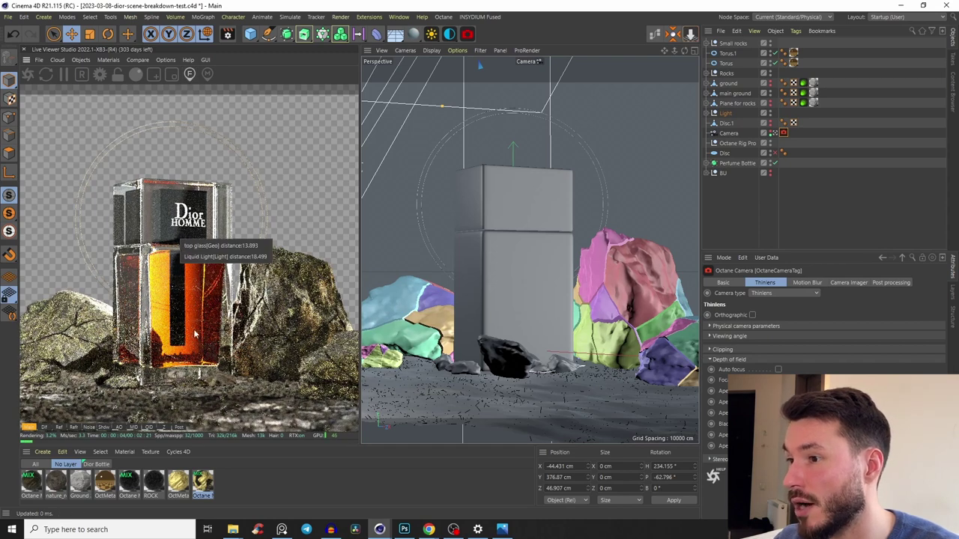
left_click(197, 253)
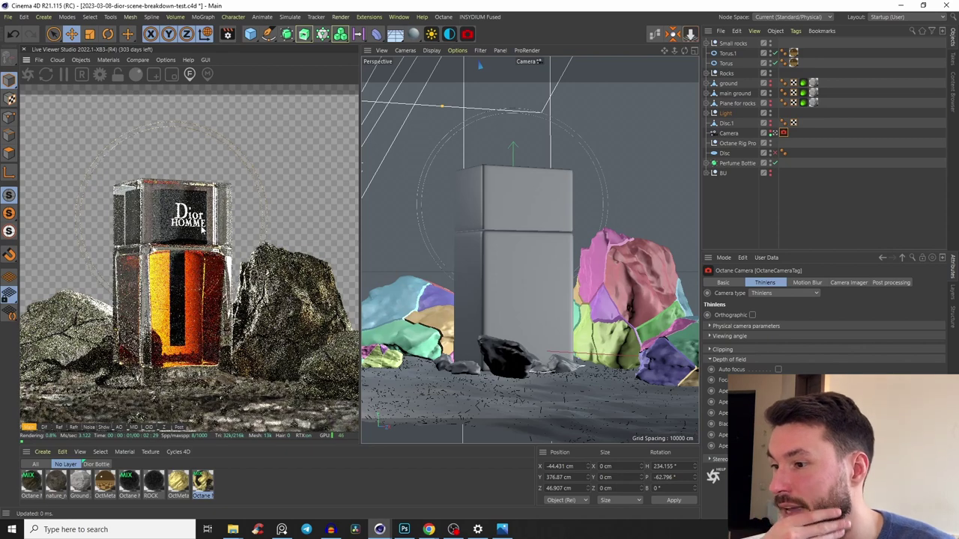
left_click(155, 75)
left_click_drag(28, 373, 298, 397)
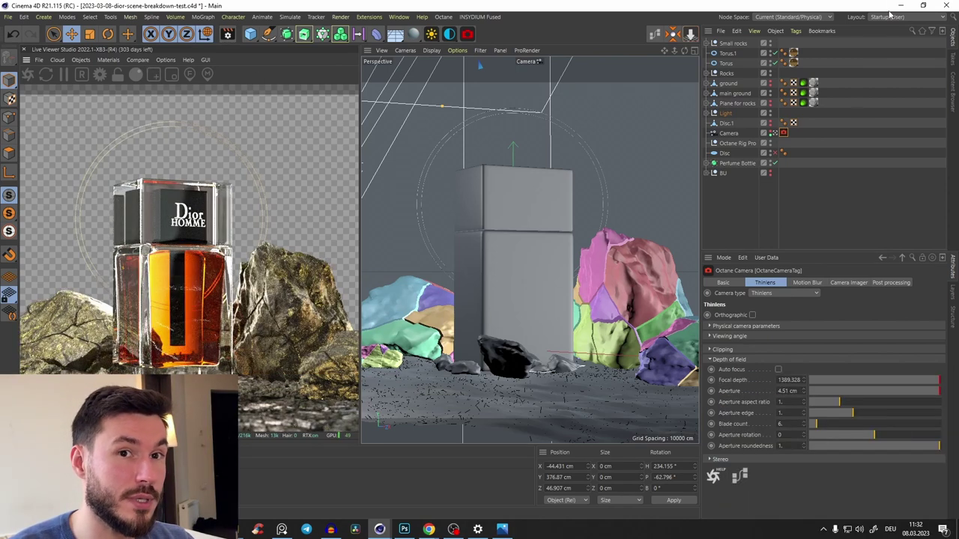
Step: Switch to Photoshop, hide the Refraction pass layer and review the layers below the render passes
left_click(405, 529)
scroll(819, 302, "down", 5)
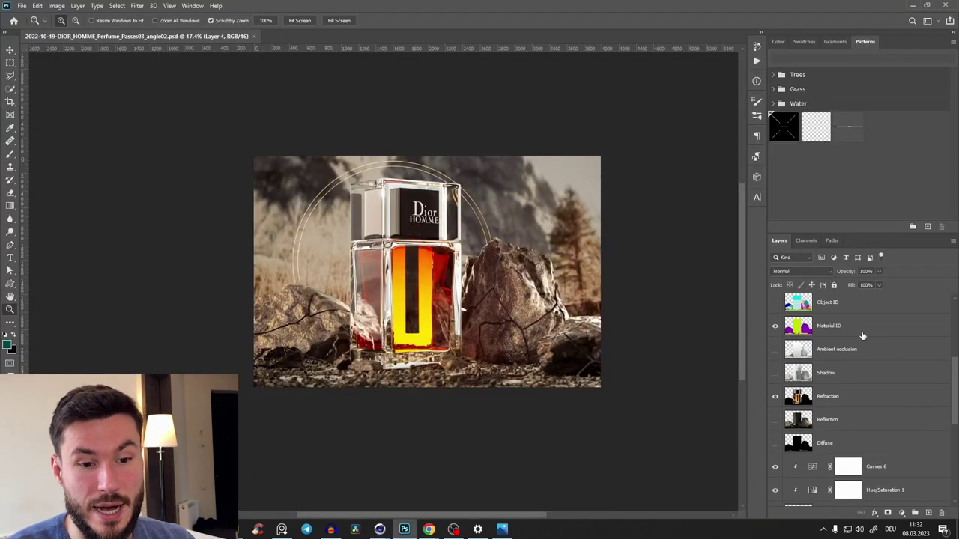
left_click(775, 396)
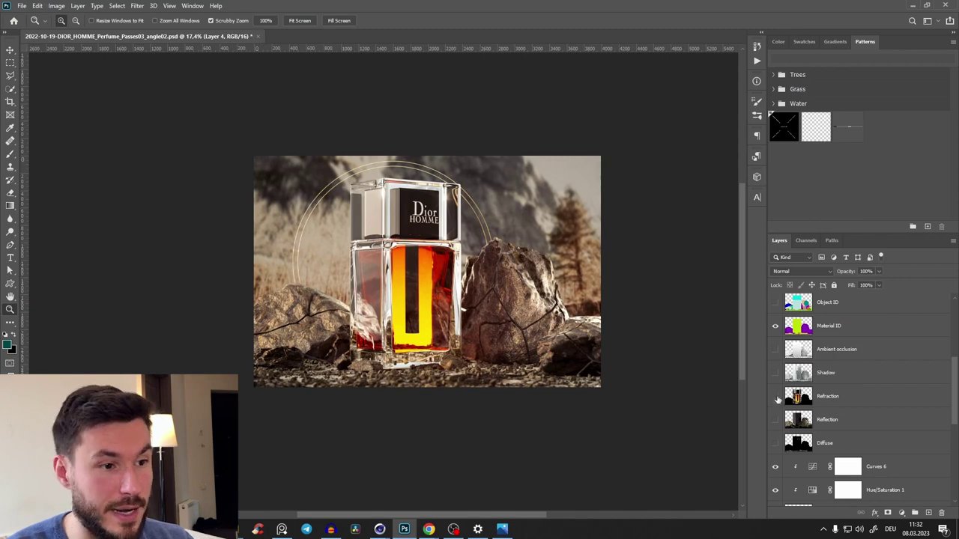
scroll(824, 359, "down", 6)
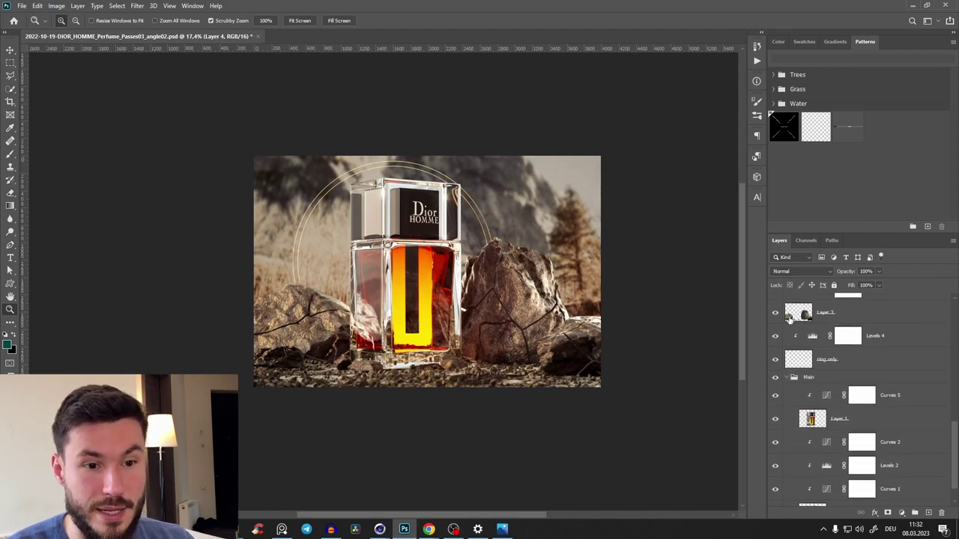
left_click_drag(954, 448, 957, 471)
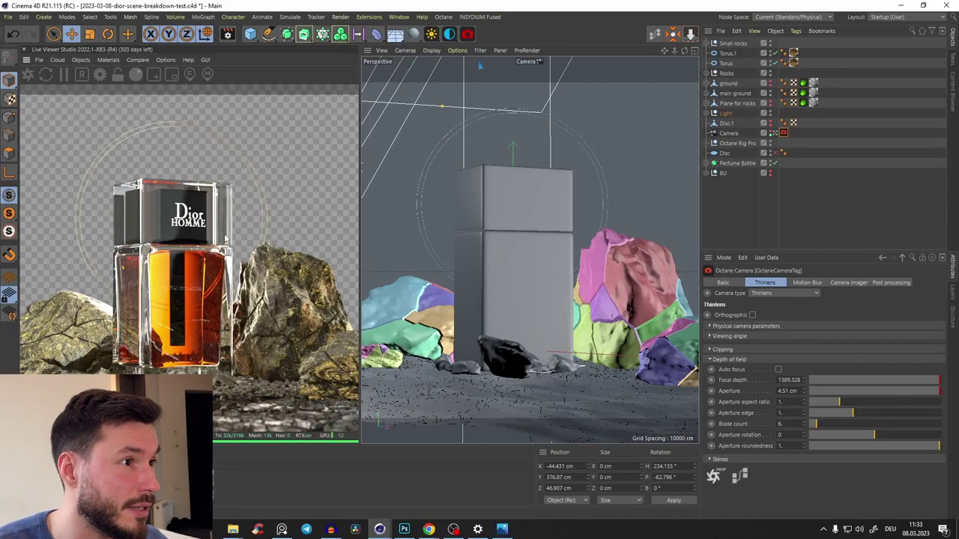
Step: Review the render settings for output size, image saving and the Octane Render AOV group
left_click(228, 33)
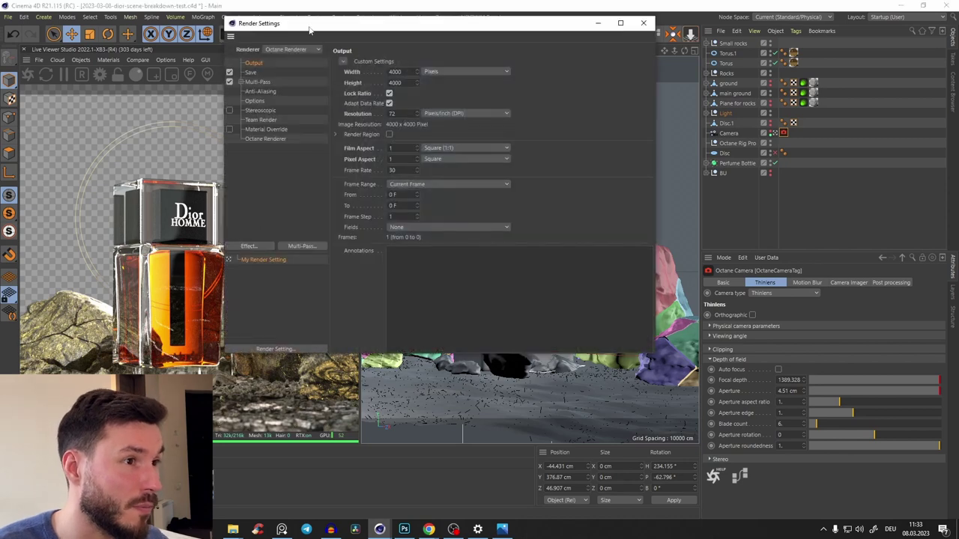
left_click_drag(309, 29, 377, 92)
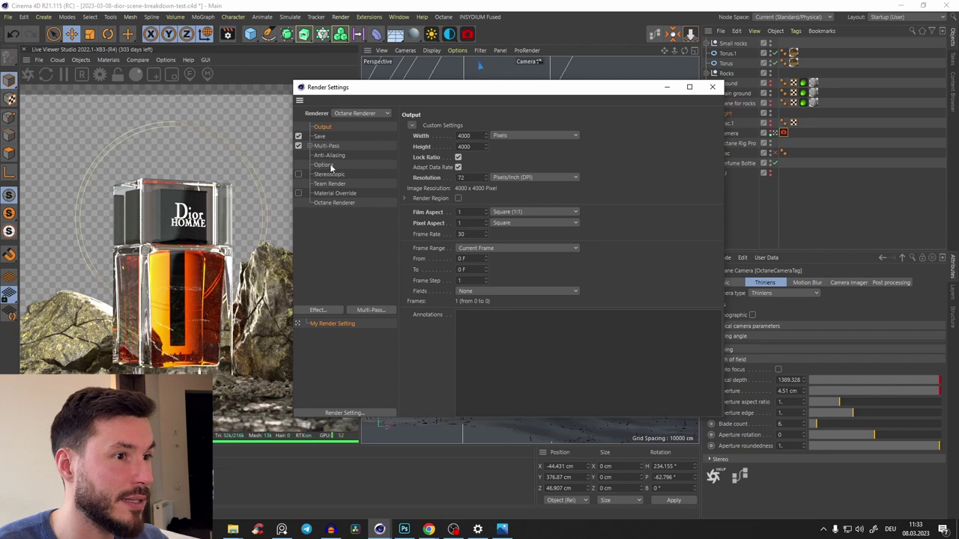
left_click(320, 137)
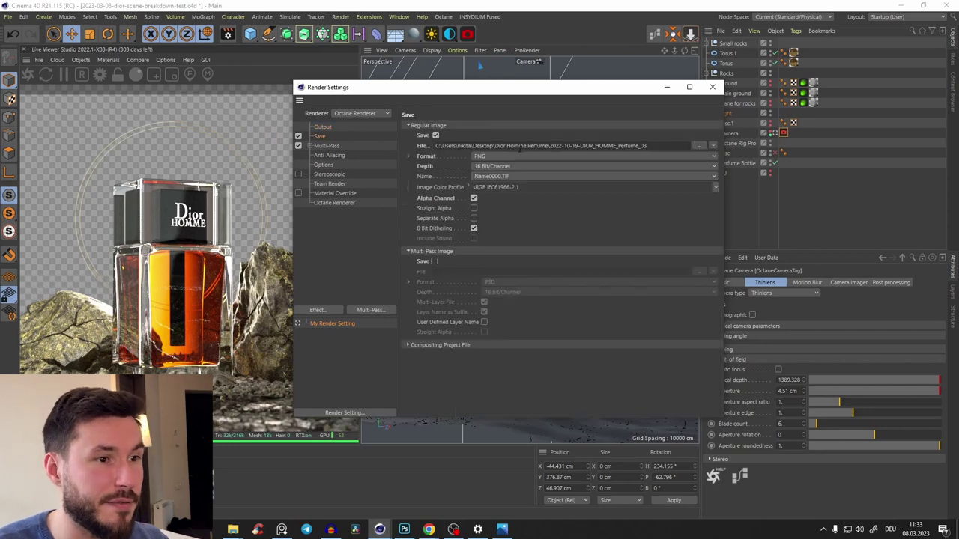
left_click(332, 203)
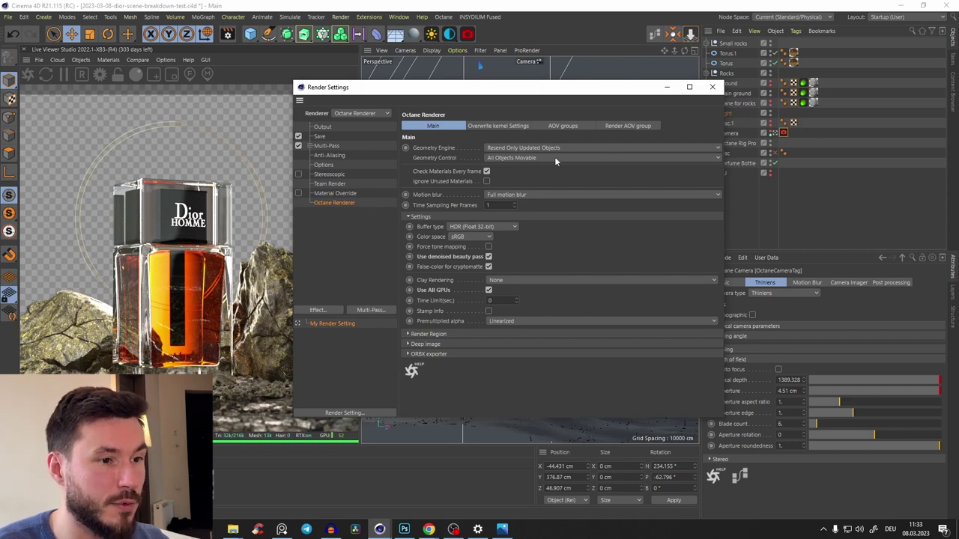
left_click(618, 128)
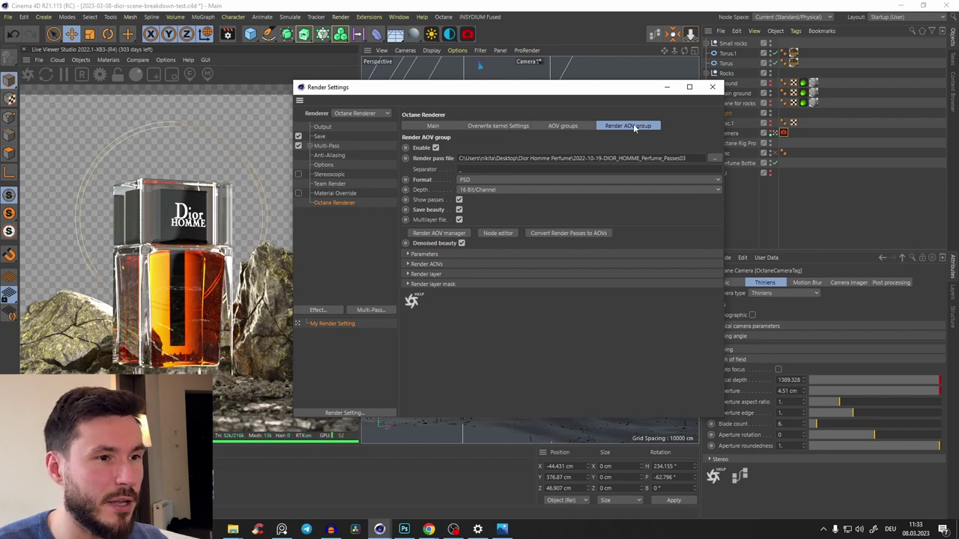
Step: Examine the enabled render passes in an enlarged Octane Render AOV Manager, then dismiss it and the render settings
left_click(439, 233)
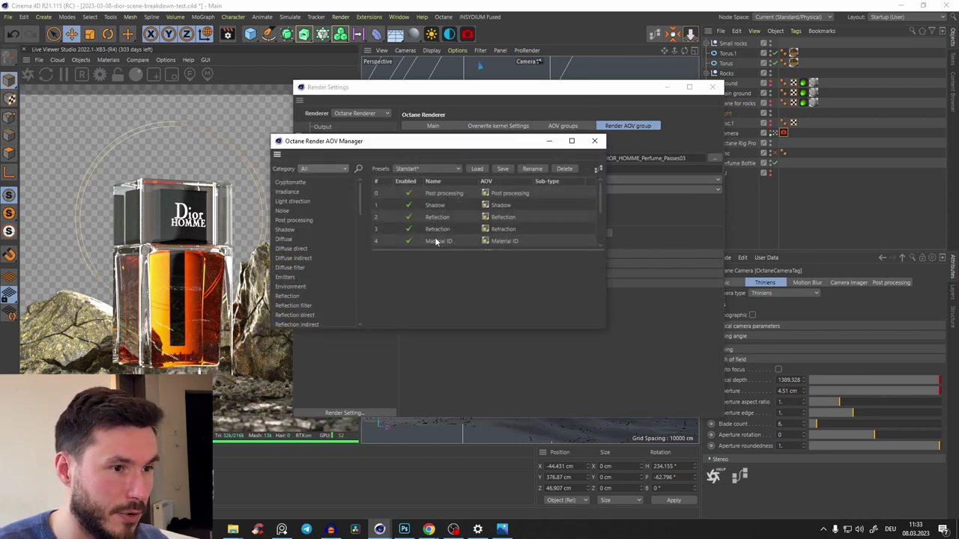
left_click_drag(486, 330, 487, 461)
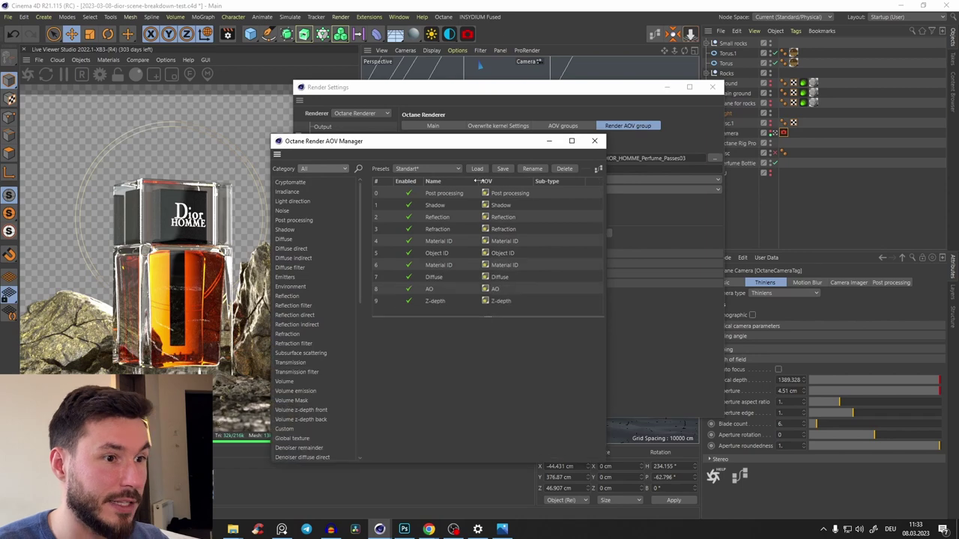
left_click_drag(458, 145, 618, 118)
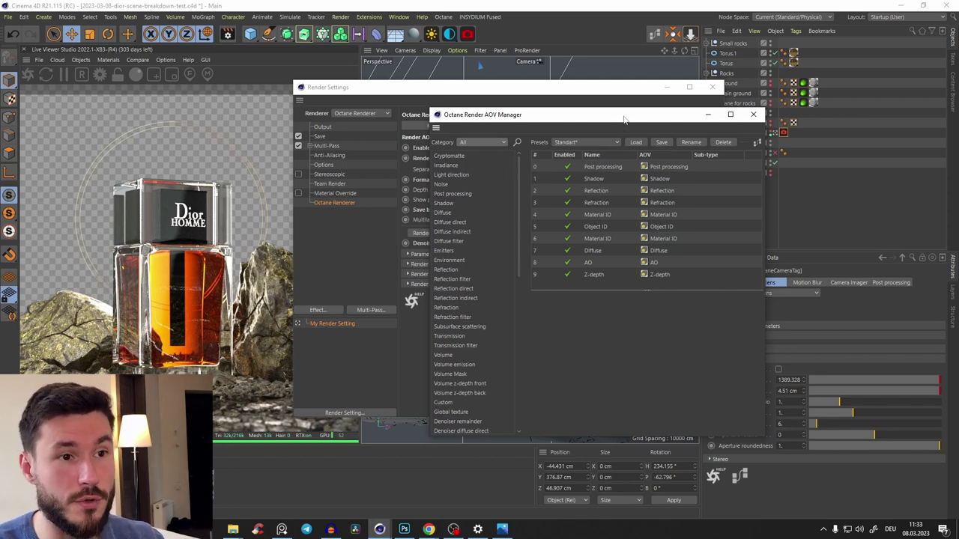
left_click_drag(615, 117, 557, 133)
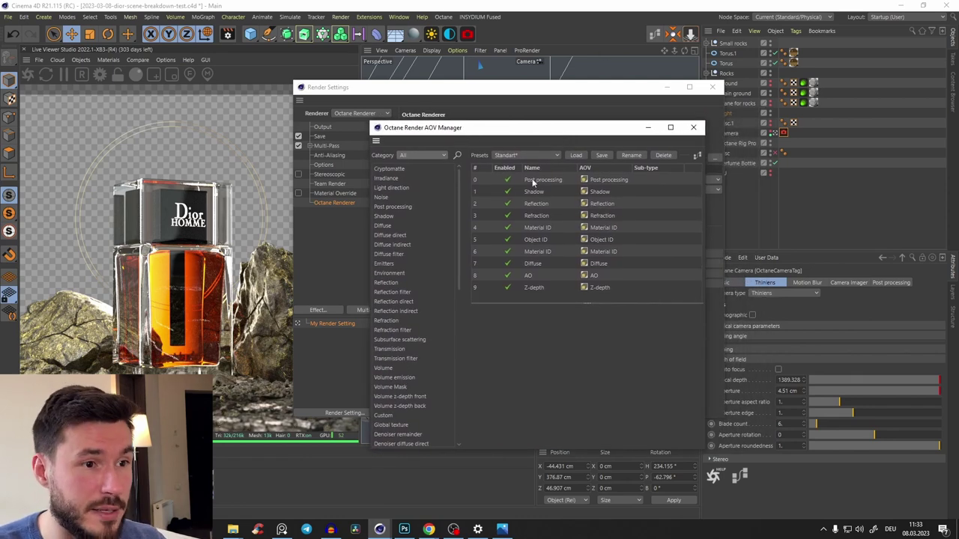
left_click_drag(460, 192, 455, 128)
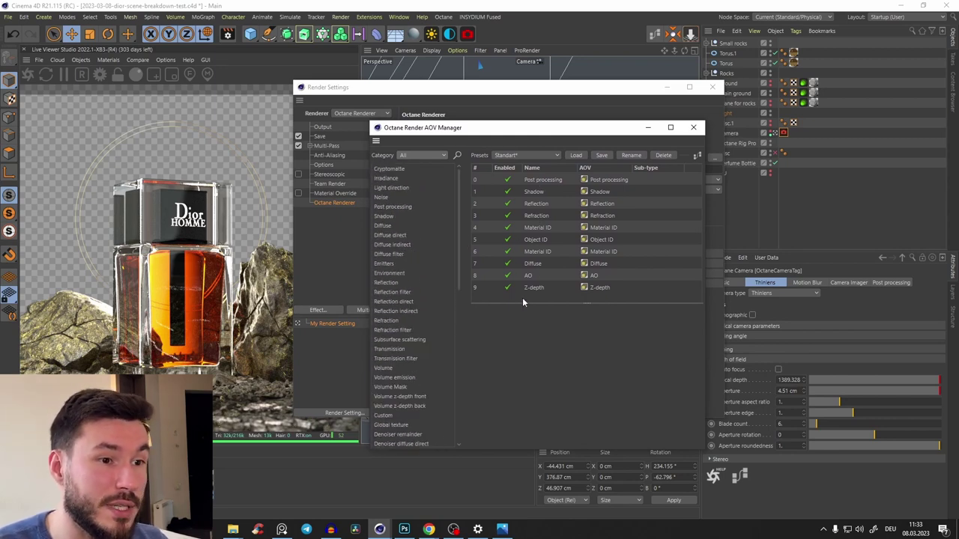
left_click(648, 128)
left_click(712, 87)
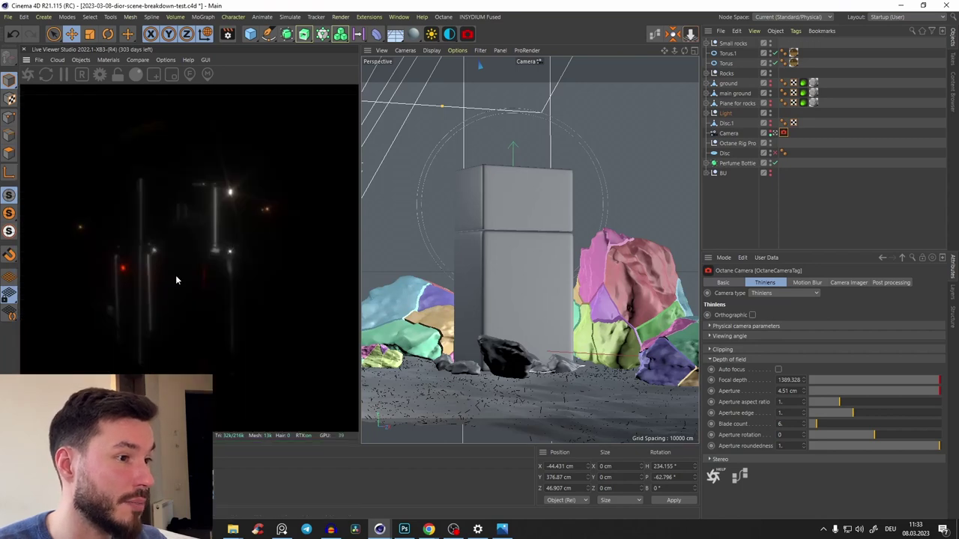
Step: Preview the ID, ambient occlusion, refraction, reflection and diffuse passes, return to the main pass and recheck the Render AOV group settings
left_click(113, 427)
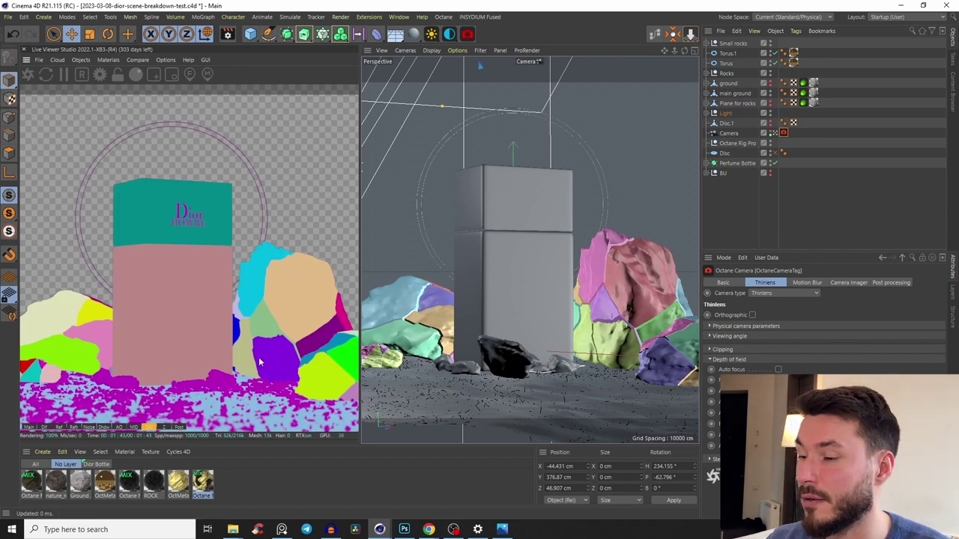
left_click(120, 426)
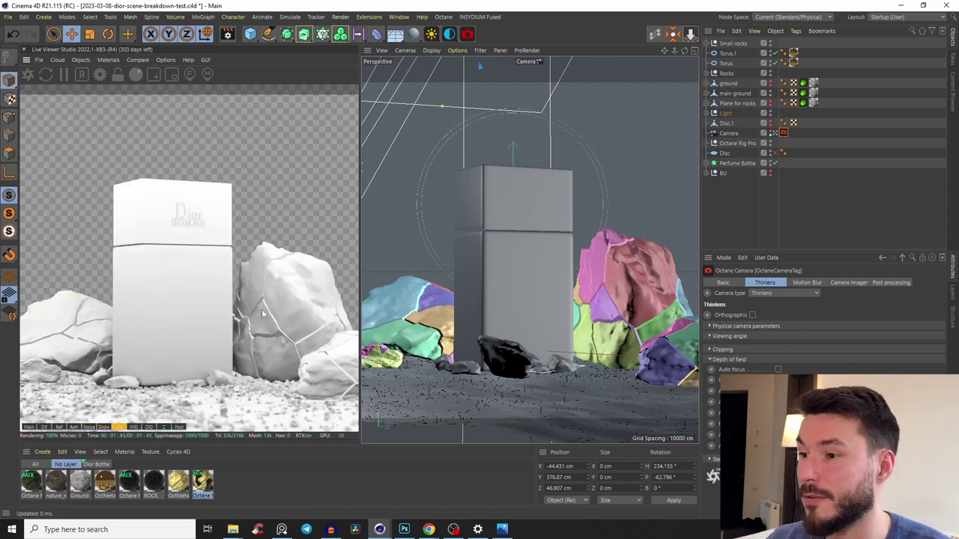
left_click(74, 426)
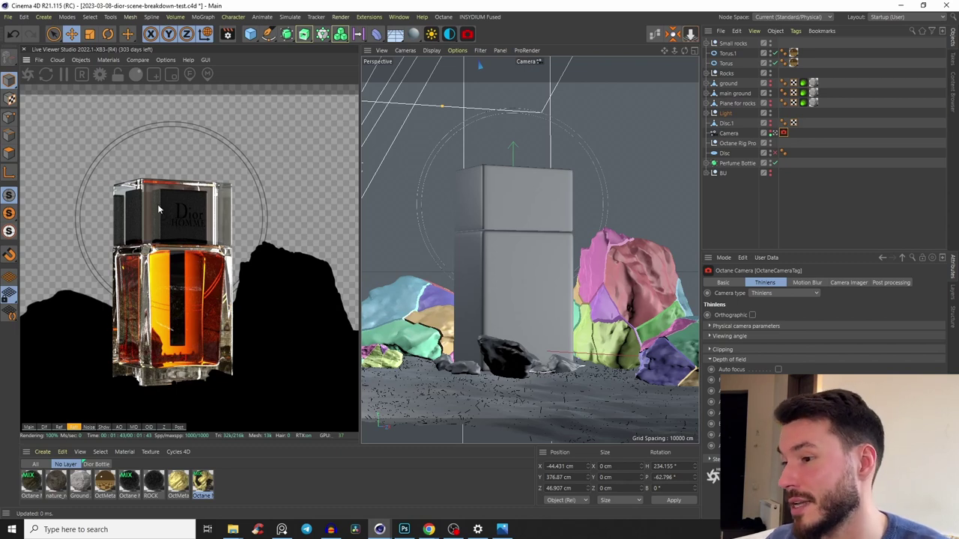
left_click(58, 427)
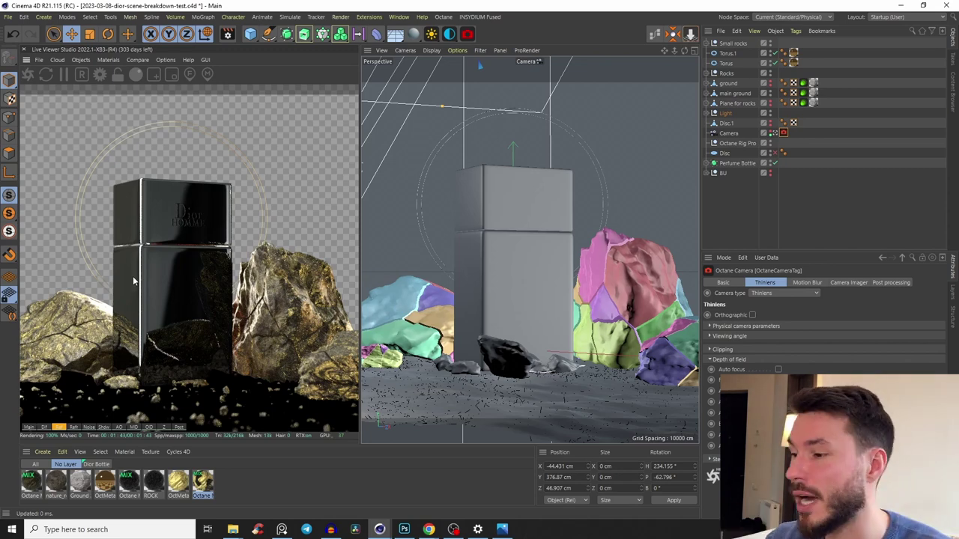
left_click(42, 427)
left_click(29, 426)
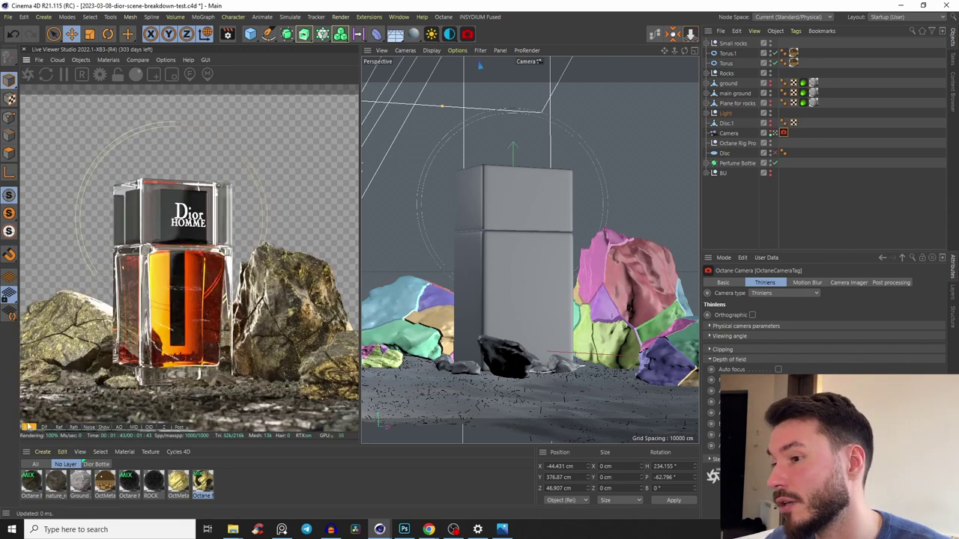
left_click(227, 34)
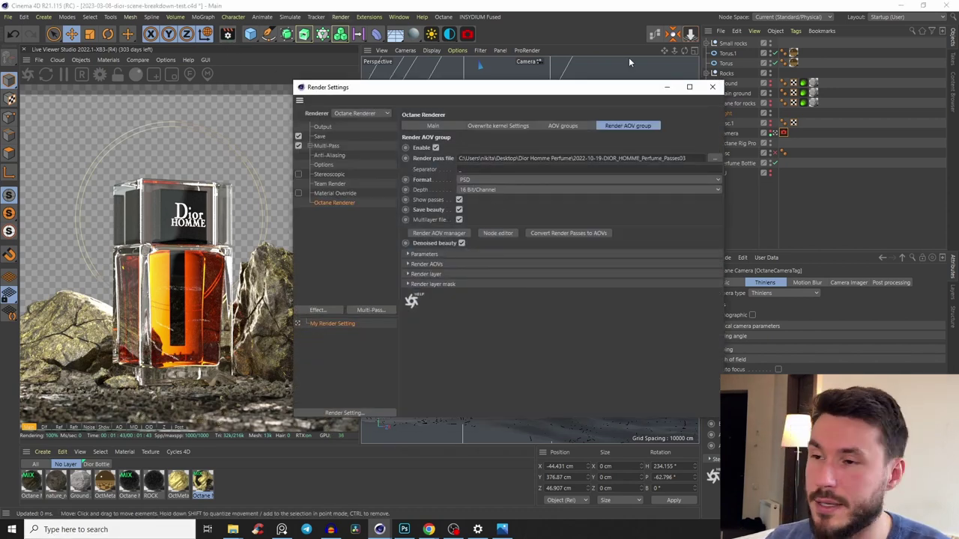
left_click(712, 87)
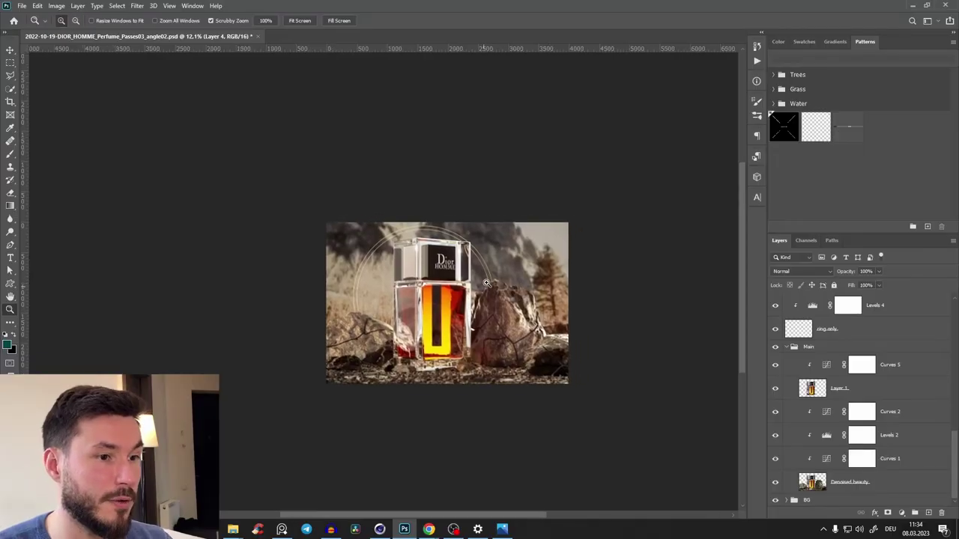
Step: Switch to Photoshop and isolate the Denoised beauty layer, comparing the raw render with the full composite
left_click_drag(487, 283, 764, 292)
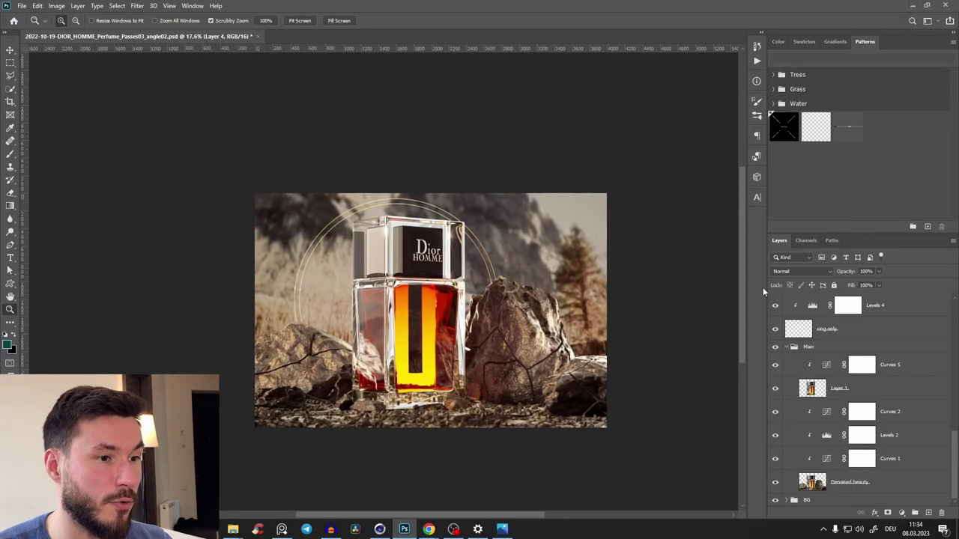
scroll(940, 442, "up", 5)
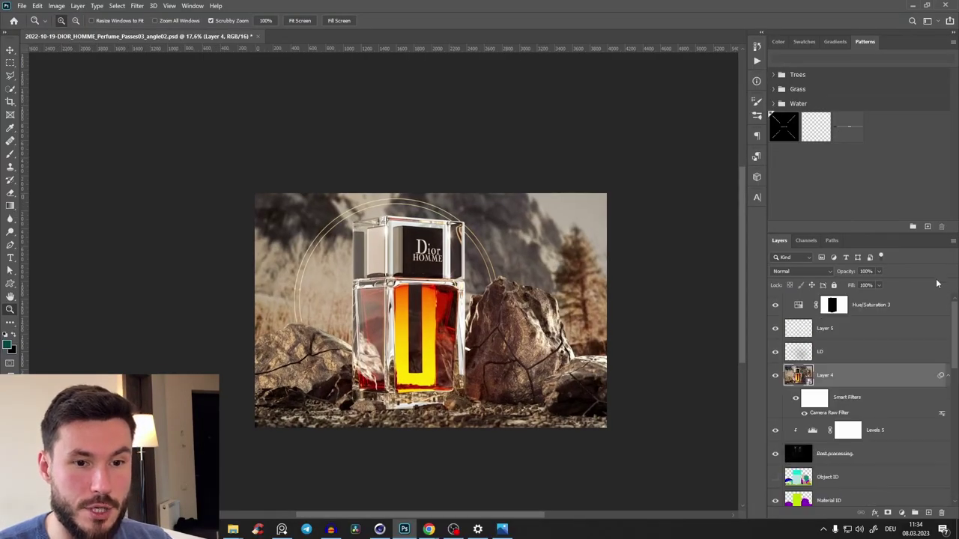
left_click_drag(956, 323, 950, 472)
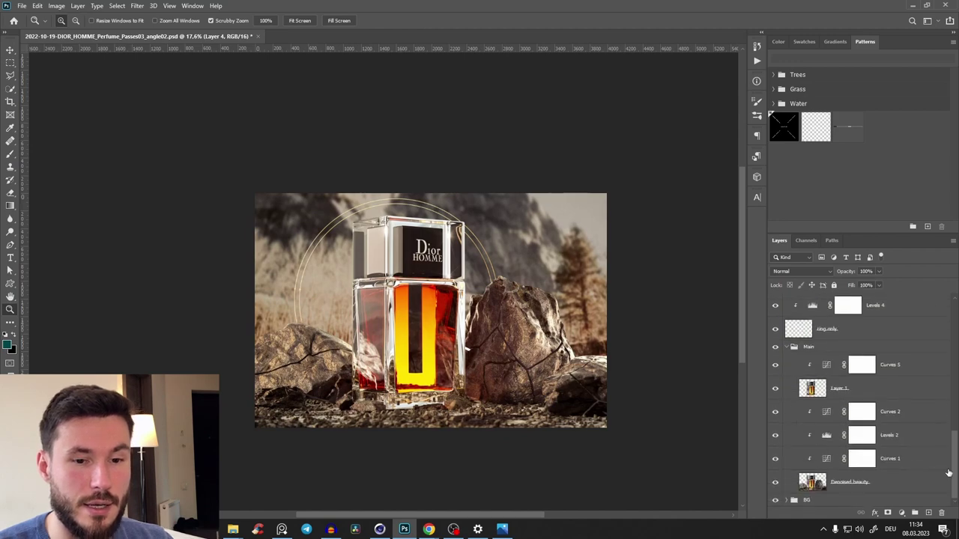
left_click(775, 485, "alt")
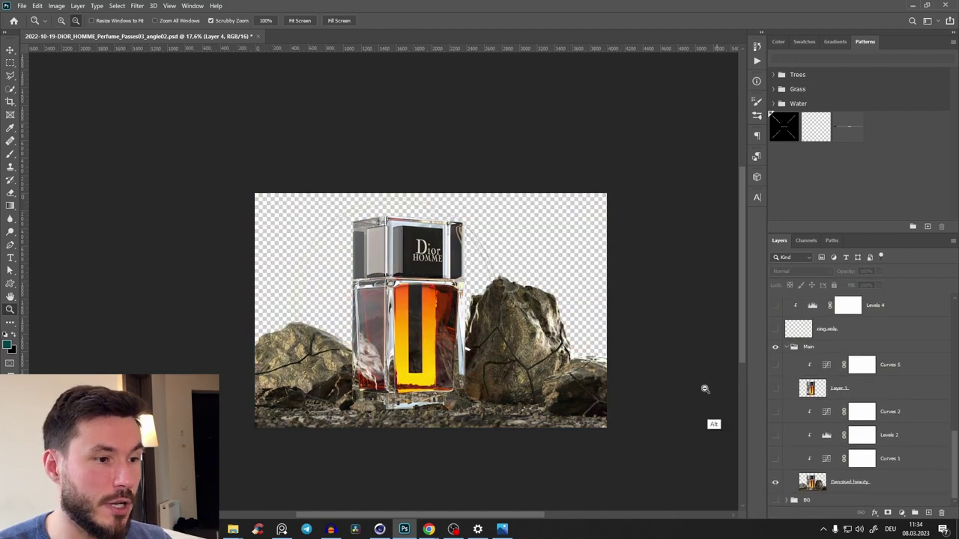
left_click_drag(525, 334, 489, 308)
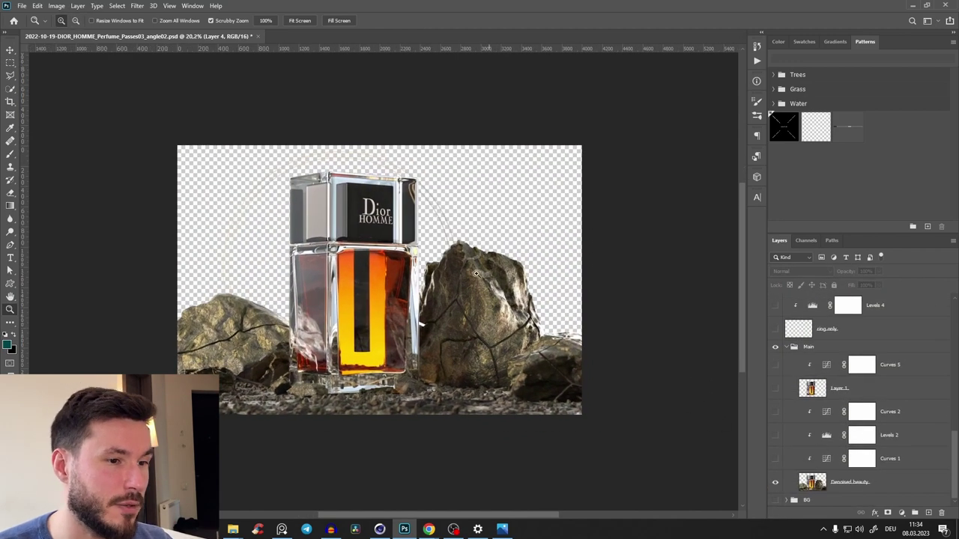
left_click_drag(353, 269, 385, 271)
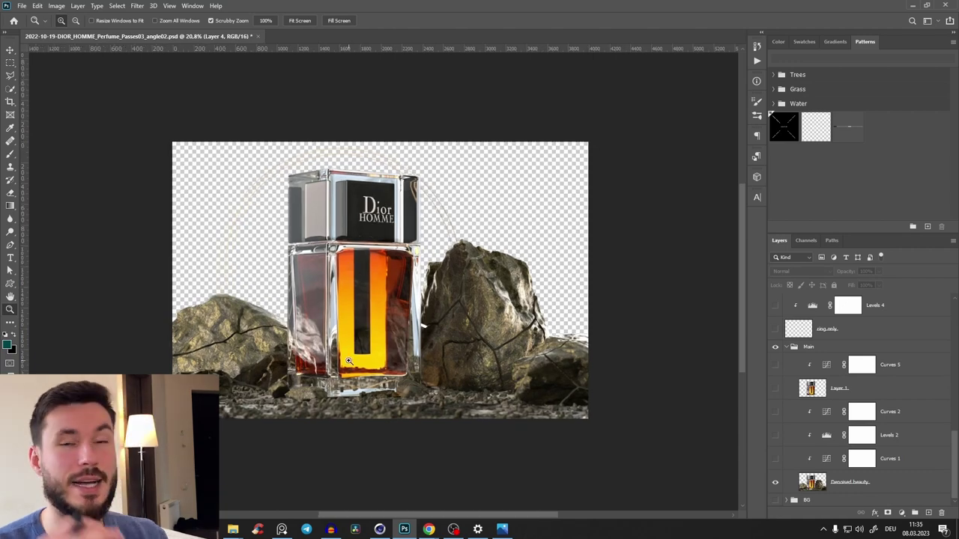
left_click(775, 482, "alt")
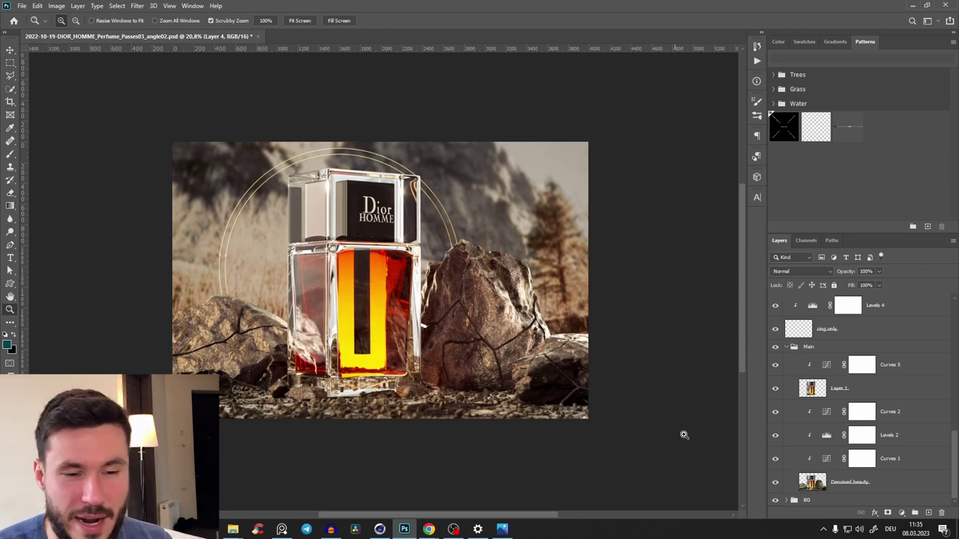
left_click(776, 483, "alt")
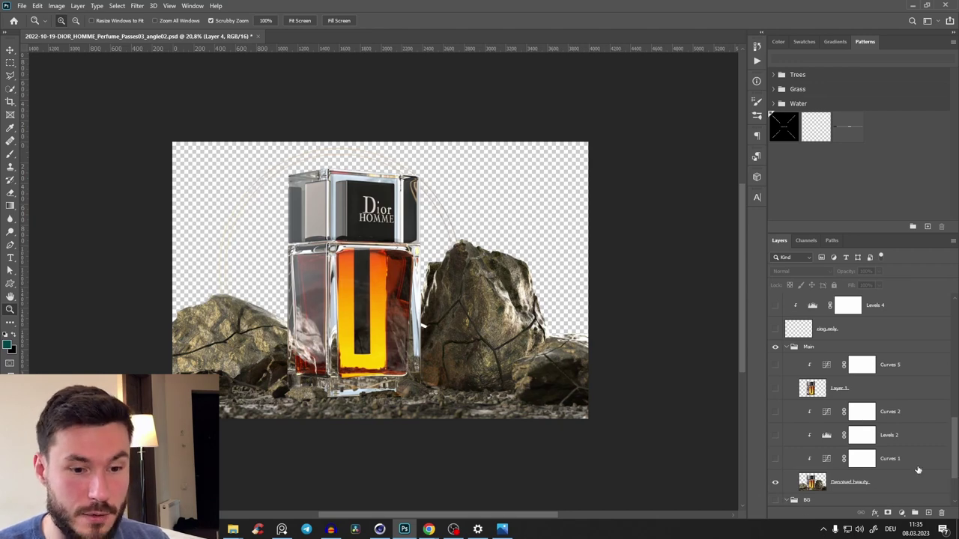
Step: Show the Unsplash background photo in the BG group behind the render and look over the available filters
left_click_drag(956, 450, 955, 489)
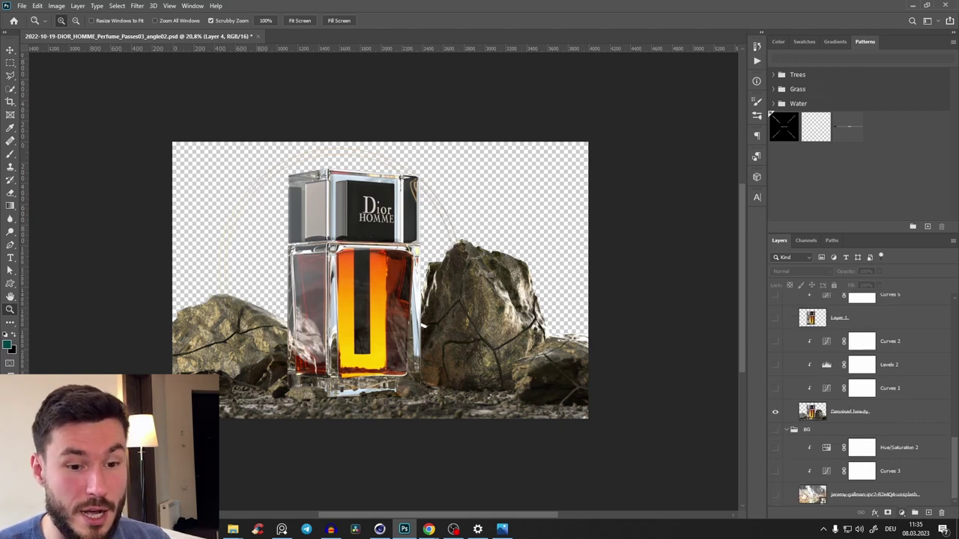
left_click(776, 495)
left_click(775, 496)
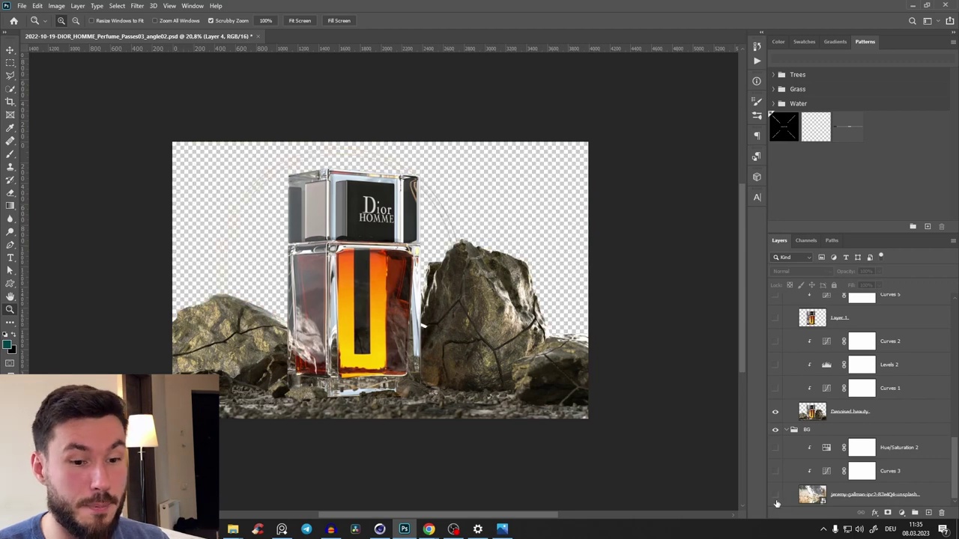
left_click(775, 495)
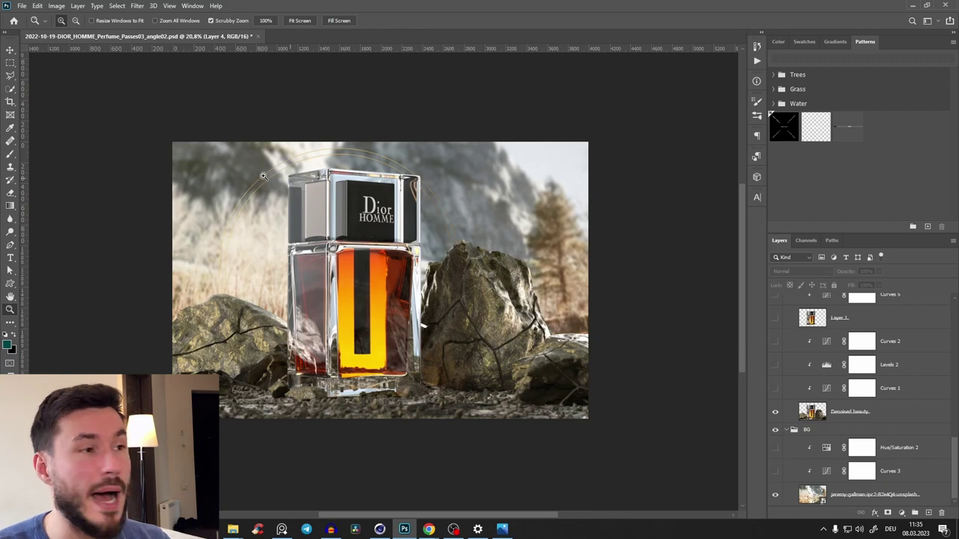
left_click(138, 6)
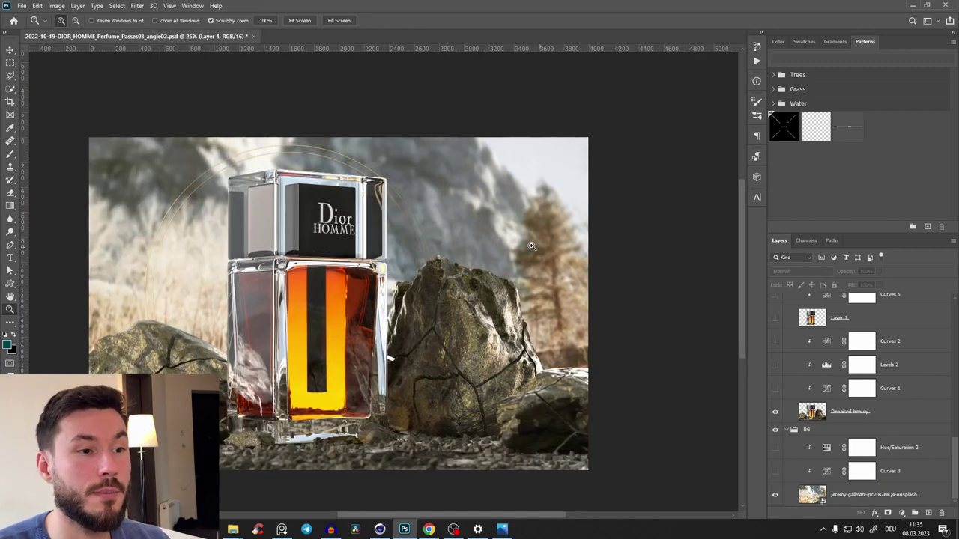
scroll(533, 246, "down", 2, "alt")
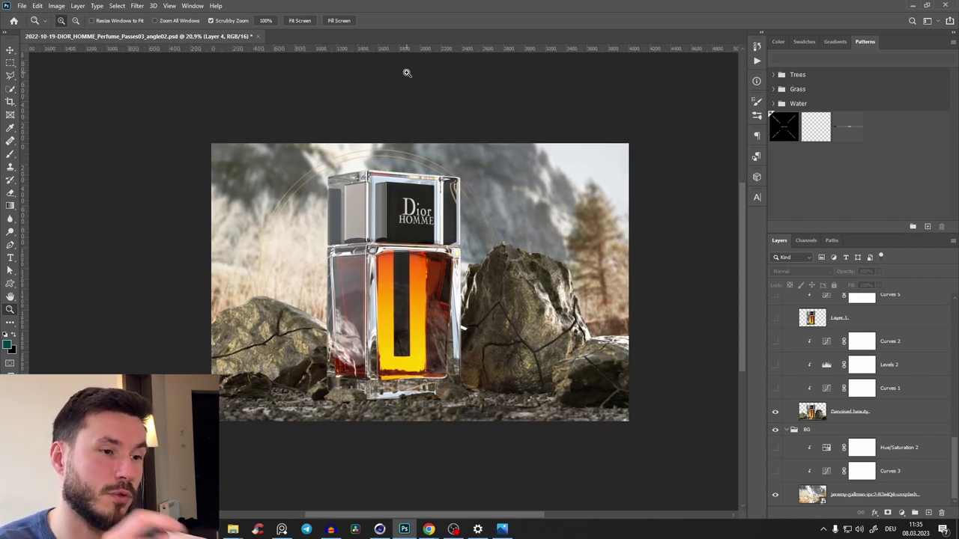
Step: Show the Hue/Saturation 2 and Curves 3 adjustments on the background photo, inspecting the bottle and rocks against it
left_click(776, 448)
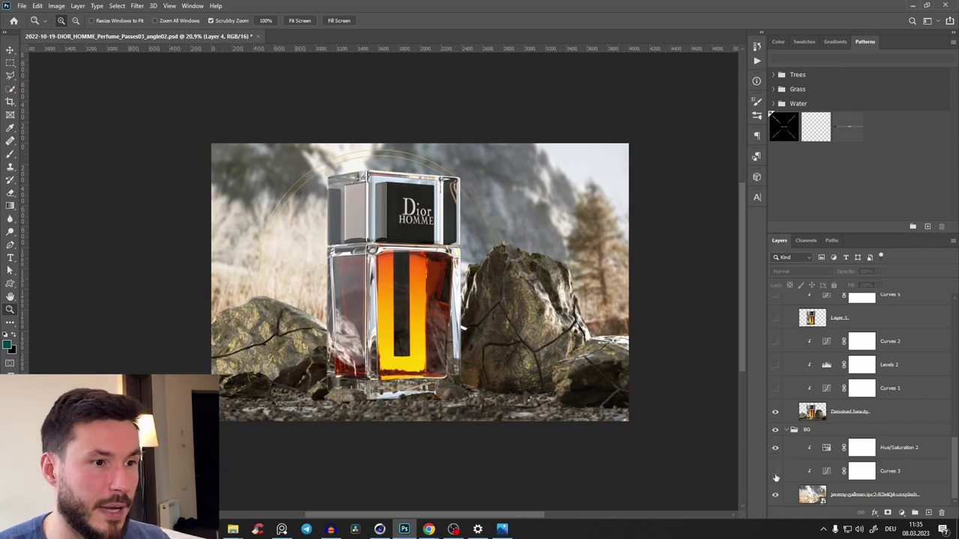
scroll(447, 237, "down", 4, "alt")
left_click_drag(449, 254, 437, 271)
scroll(451, 262, "up", 3, "alt")
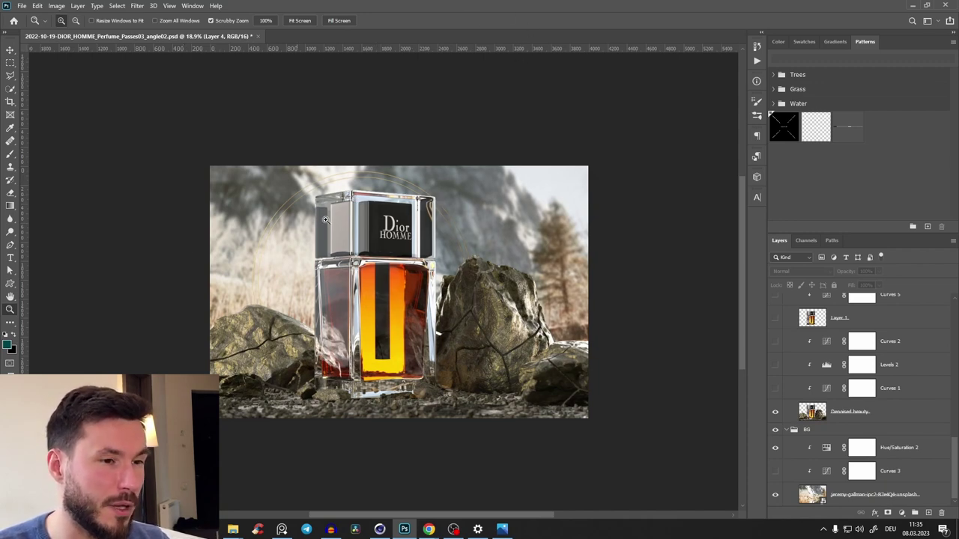
left_click_drag(477, 223, 500, 209)
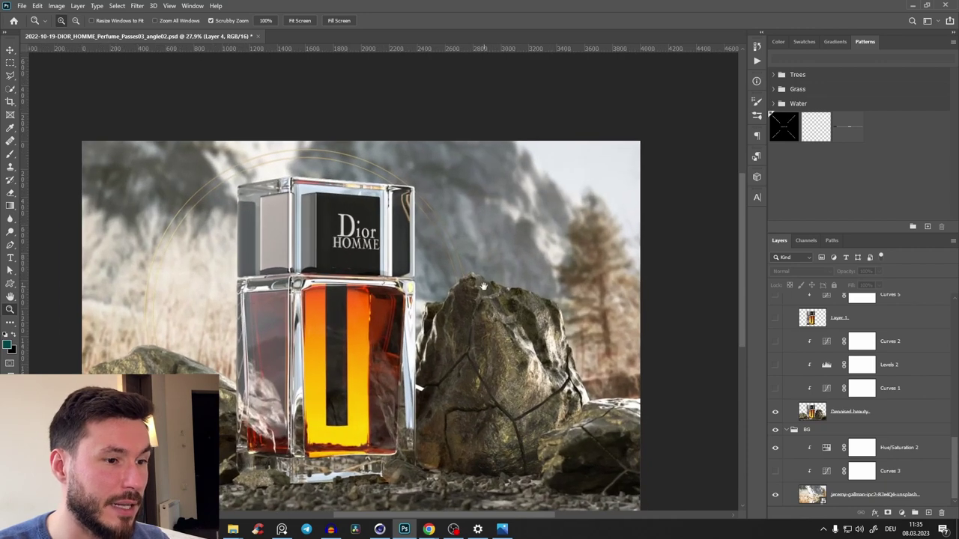
left_click_drag(484, 286, 482, 262)
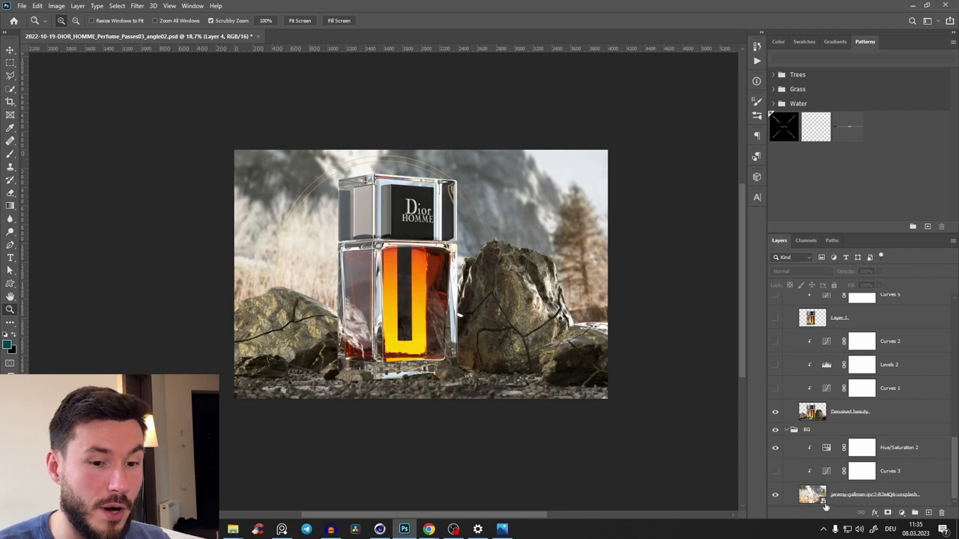
left_click(775, 476)
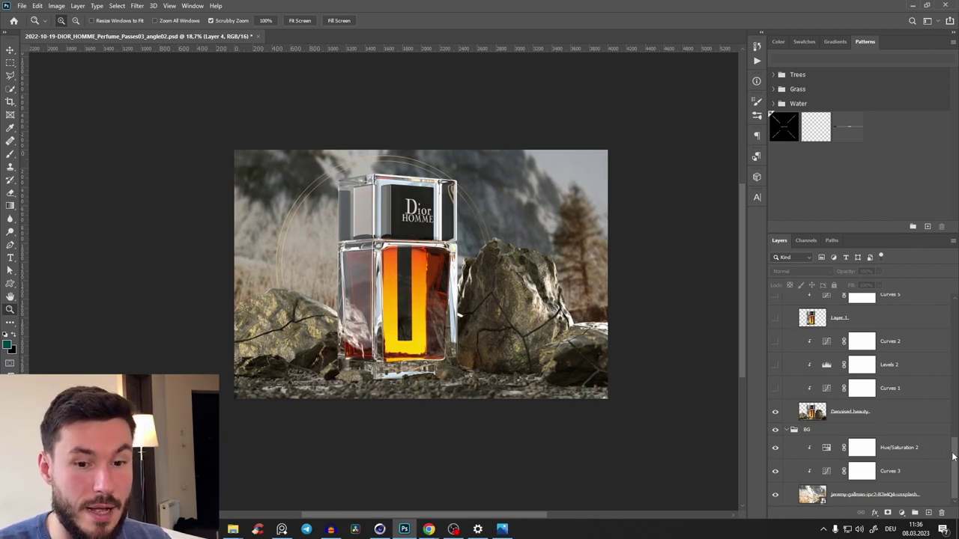
Step: Show the Curves 1 adjustment above the Denoised beauty layer, review its curve and dismiss its properties
scroll(953, 457, "up", 3)
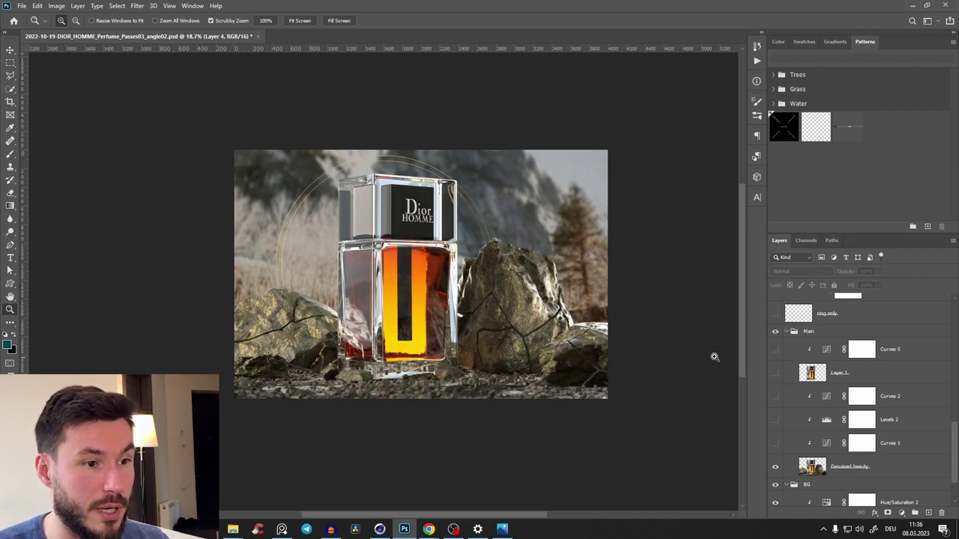
left_click(775, 444)
left_click(776, 445)
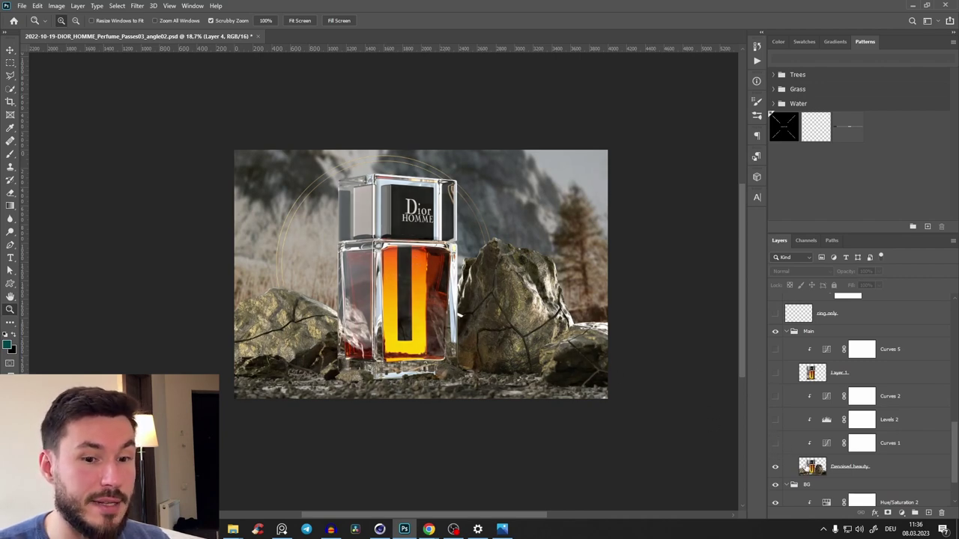
left_click(775, 444)
double_click(827, 444)
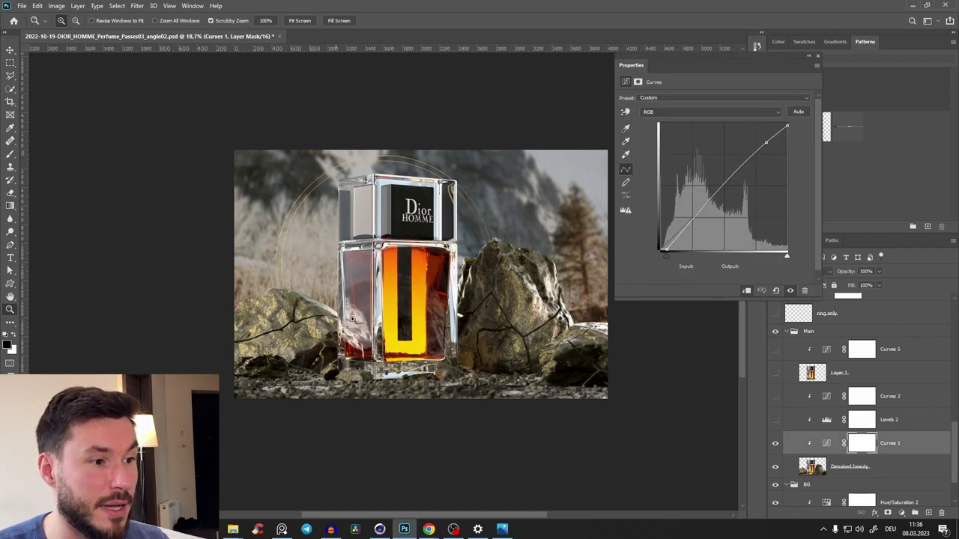
left_click(816, 56)
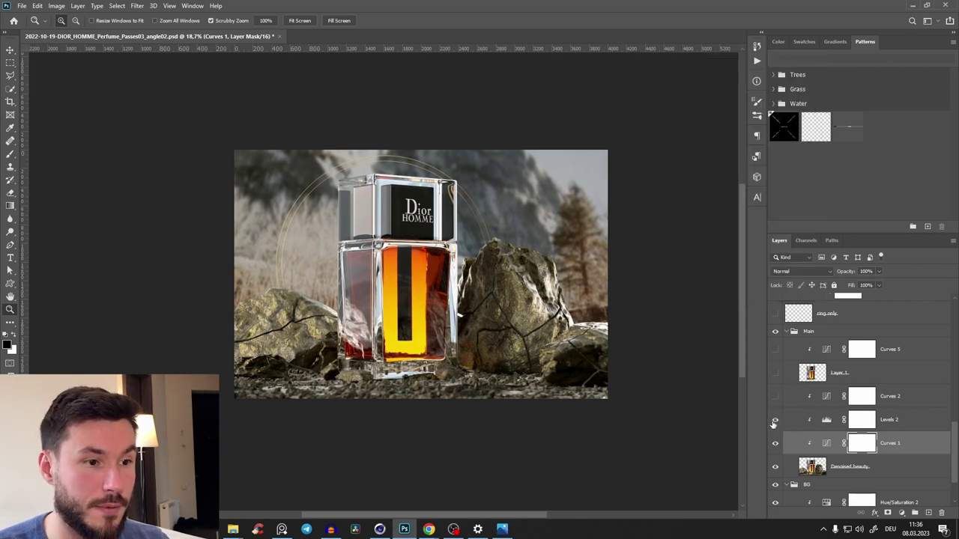
Step: Show the Levels 2 and Curves 2 adjustments in the Main group, review the Curves 2 curve and inspect the bottle up close
left_click(862, 420)
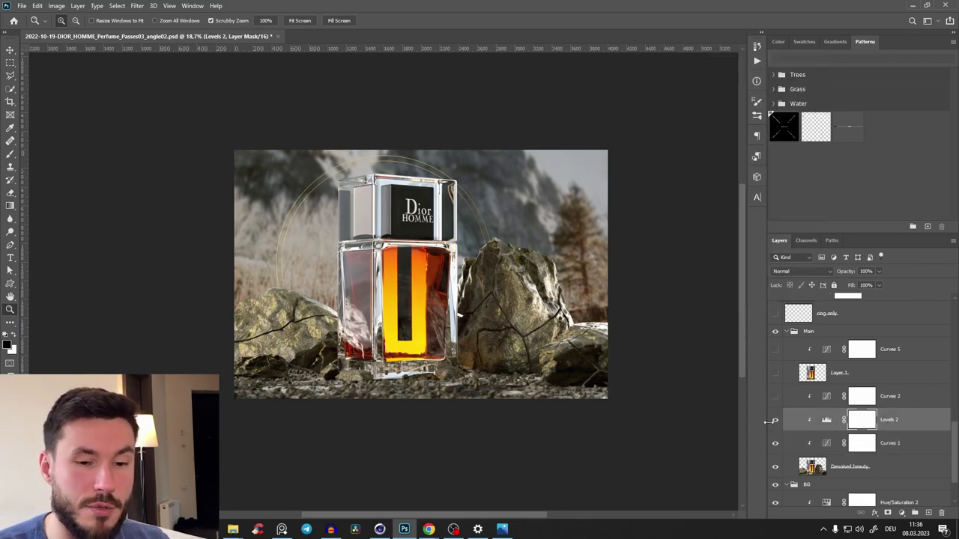
left_click(776, 397)
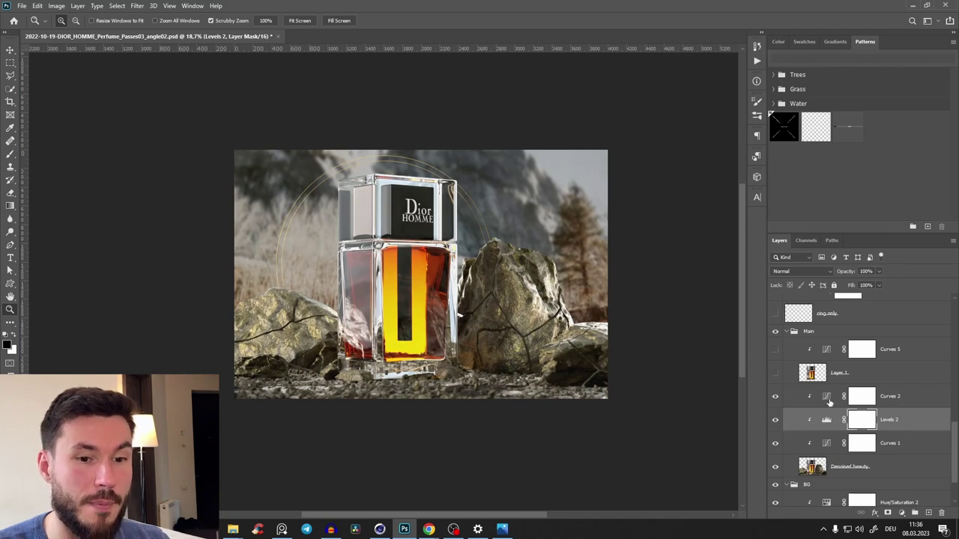
double_click(828, 400)
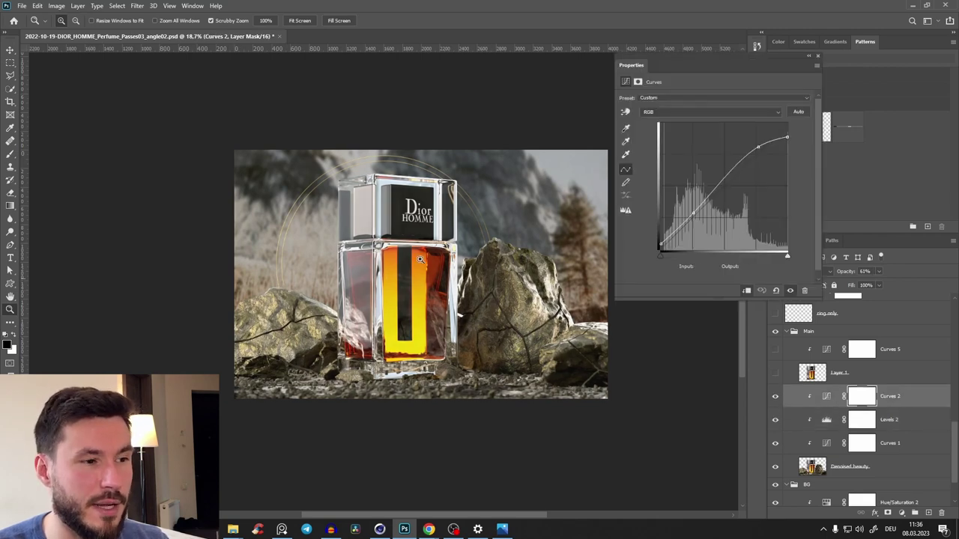
left_click(817, 55)
mouse_move(776, 396)
left_mouse_down()
mouse_move(776, 448)
mouse_move(775, 397)
left_mouse_up()
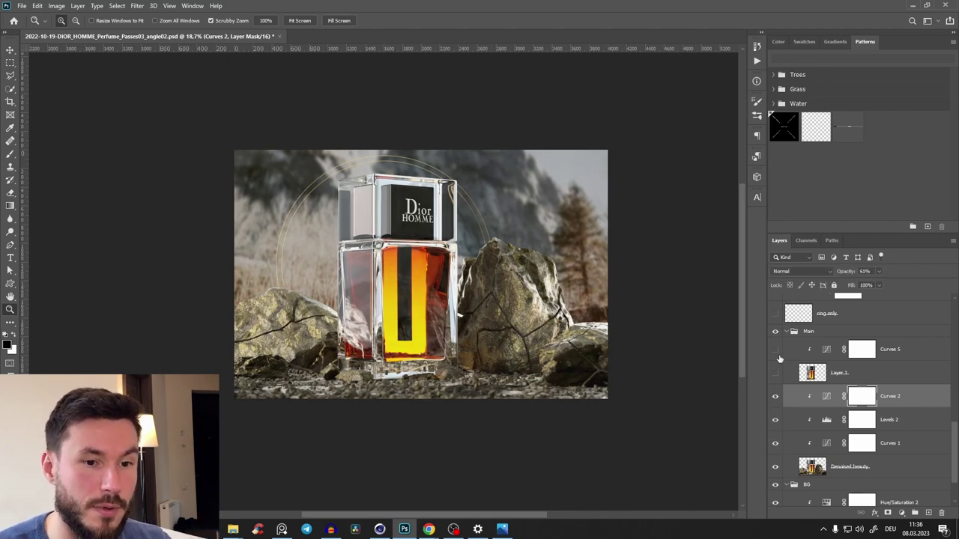
left_click_drag(403, 233, 435, 234)
left_click_drag(434, 234, 415, 264)
left_click_drag(424, 259, 419, 236)
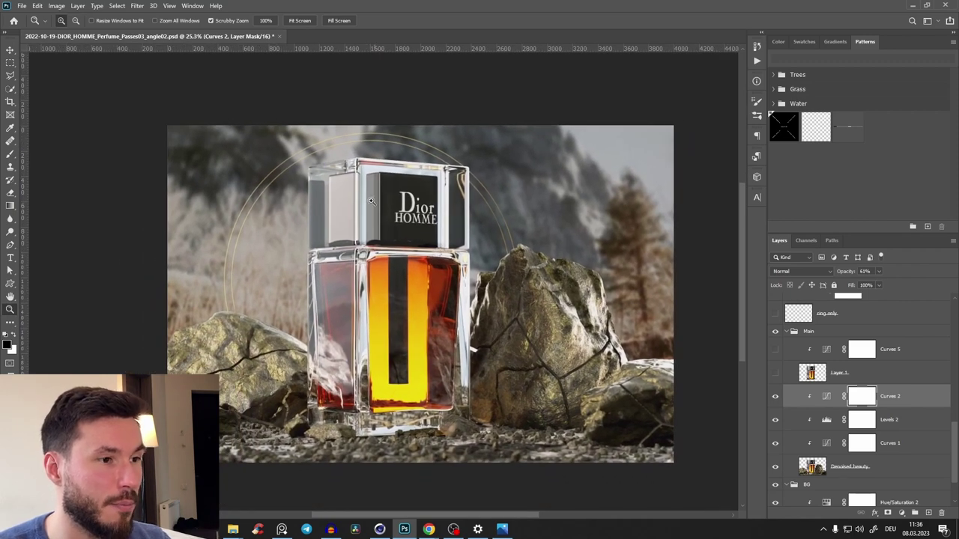
left_click_drag(331, 222, 345, 179)
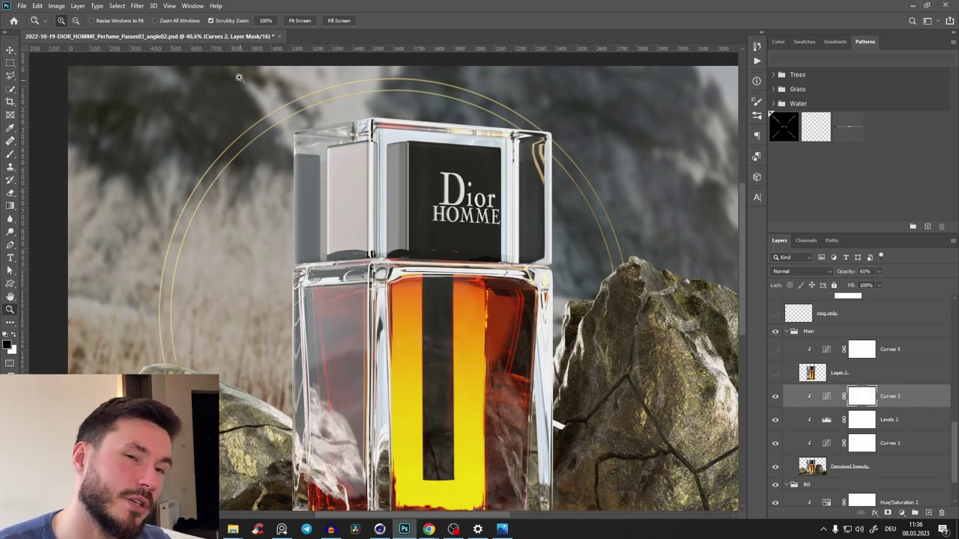
Step: Inspect the bottle in the composite, preview the Object ID pass, and show the Material ID pass in its place
left_click_drag(399, 242, 384, 223)
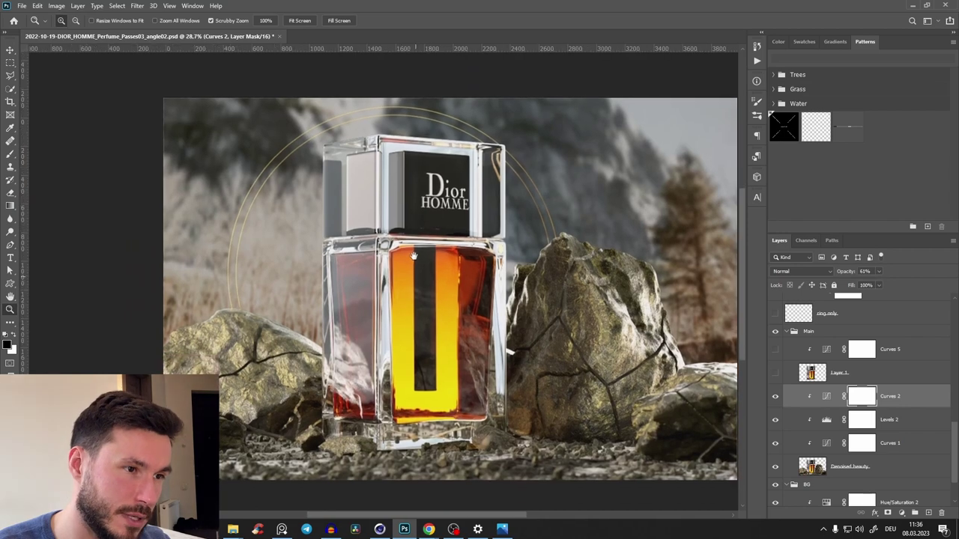
left_click_drag(428, 259, 420, 275)
scroll(404, 289, "down", 3, "alt")
scroll(382, 304, "up", 1, "alt")
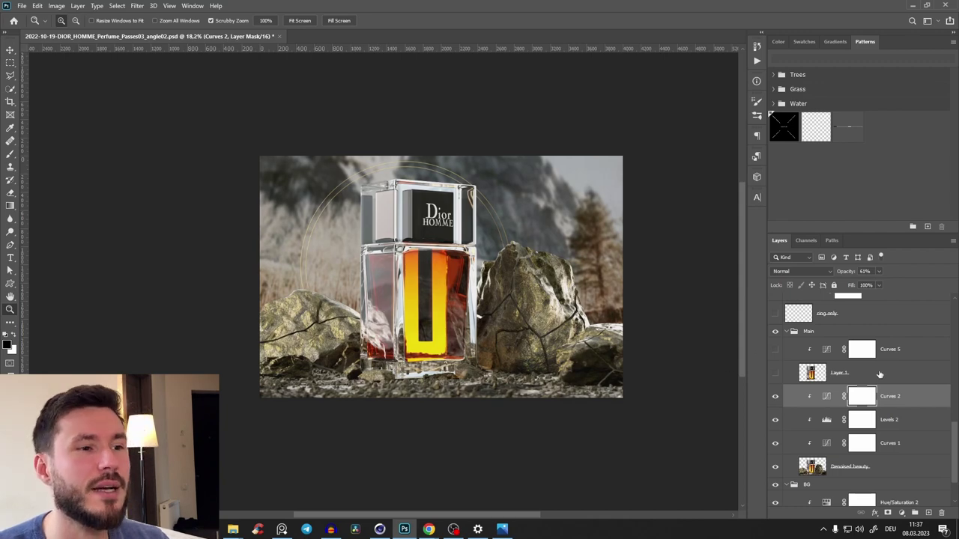
scroll(957, 434, "up", 3)
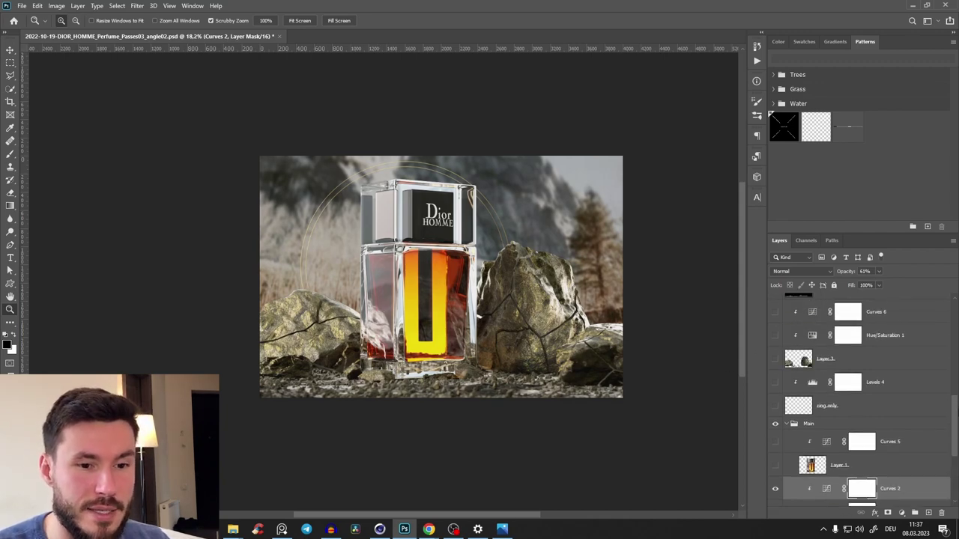
scroll(899, 404, "down", 5)
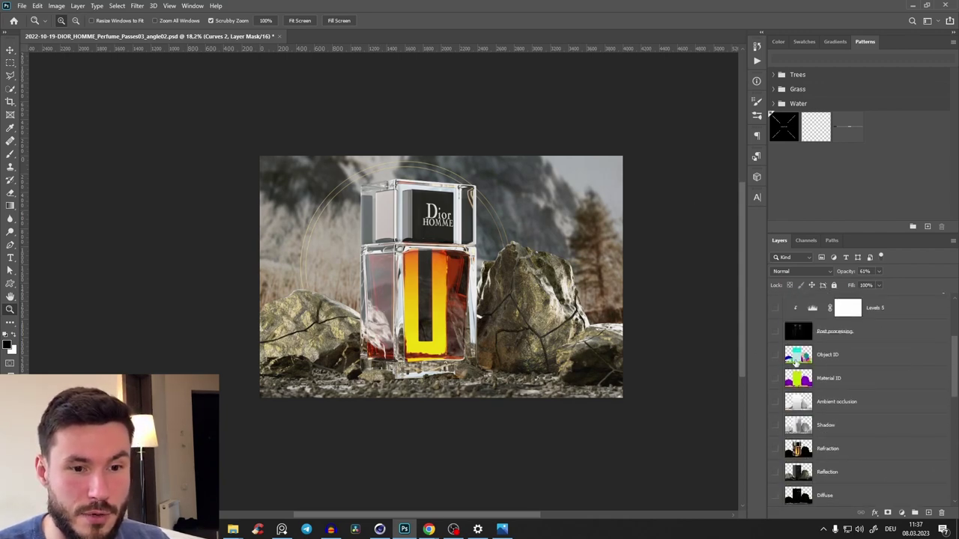
left_click(776, 361)
left_click(776, 360)
left_click(776, 361)
left_click(776, 379)
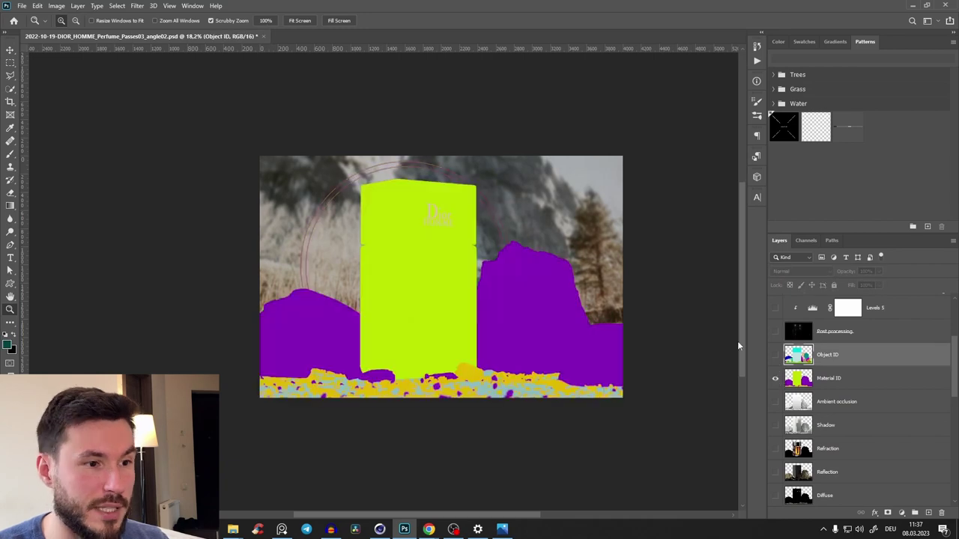
Step: Select the green bottle area of the Material ID pass using Color Range with fuzziness 128, clearing the selection and hiding the pass to finish
left_click_drag(439, 255, 452, 181)
left_click(117, 6)
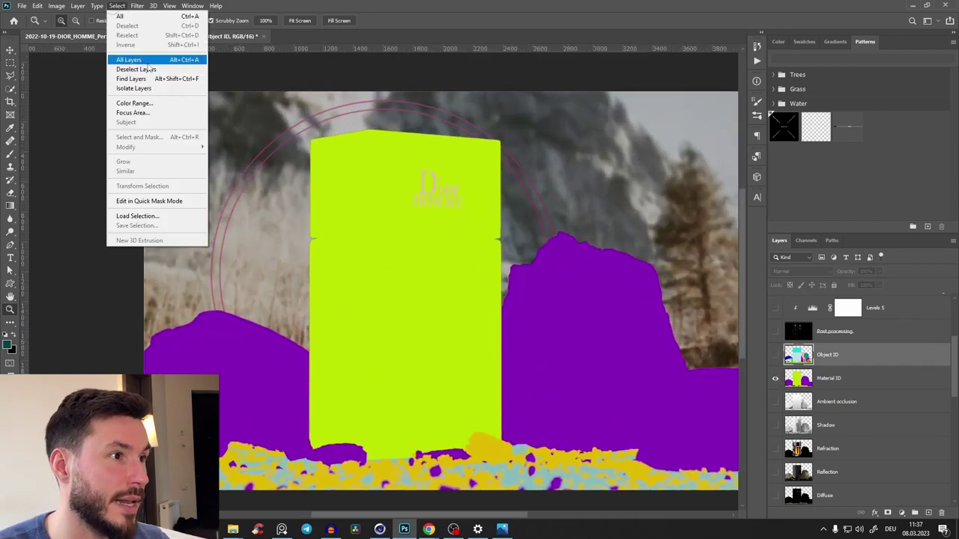
left_click(146, 105)
left_click(445, 362)
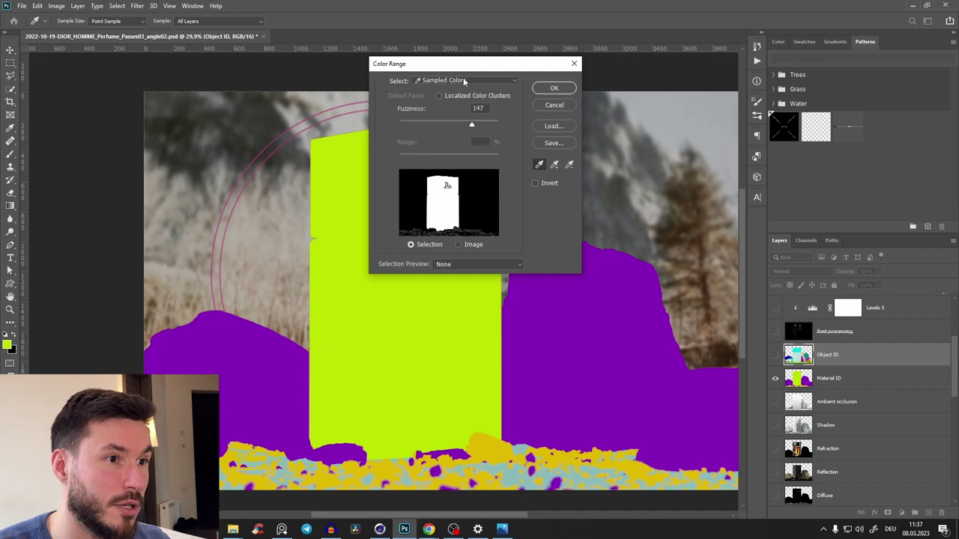
left_click_drag(463, 64, 611, 75)
left_click_drag(622, 136, 612, 136)
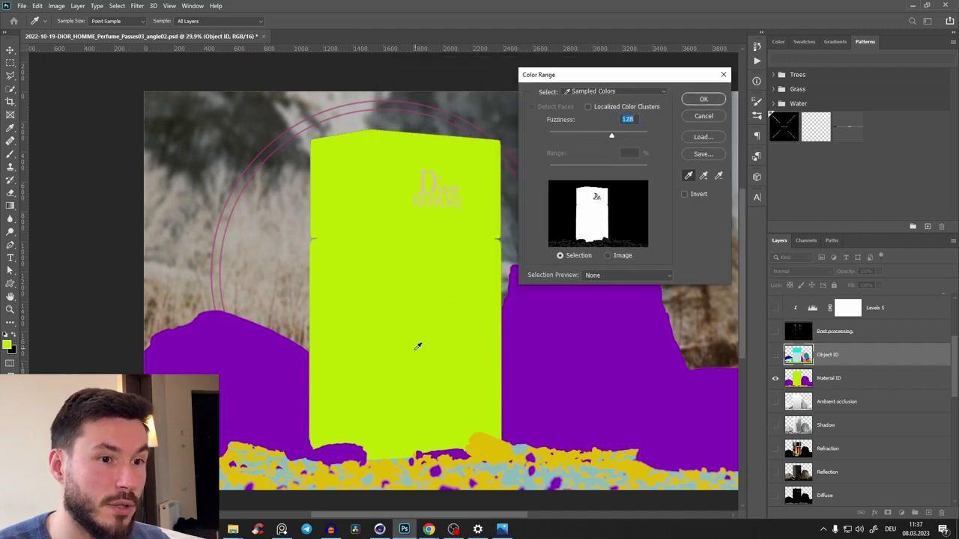
left_click(693, 102)
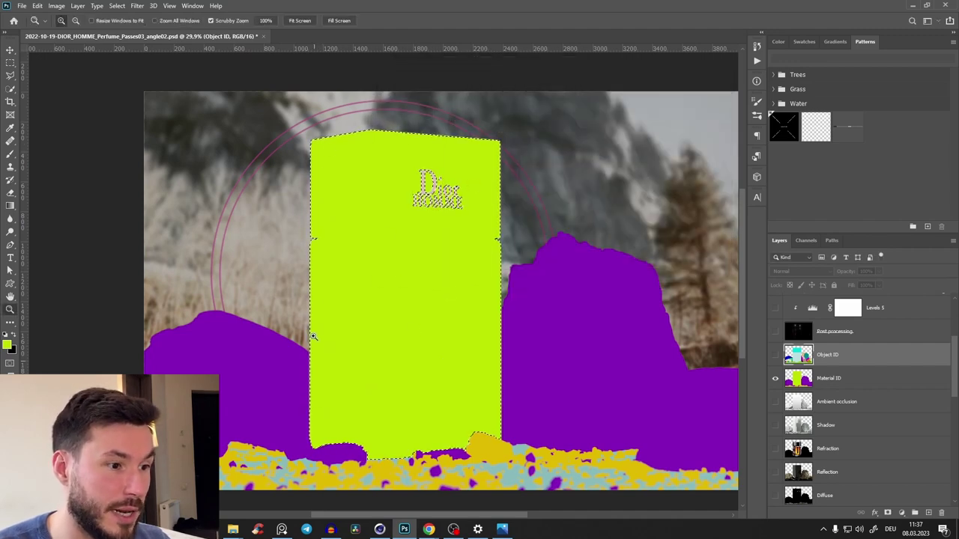
key("ctrl+d")
left_click(775, 382)
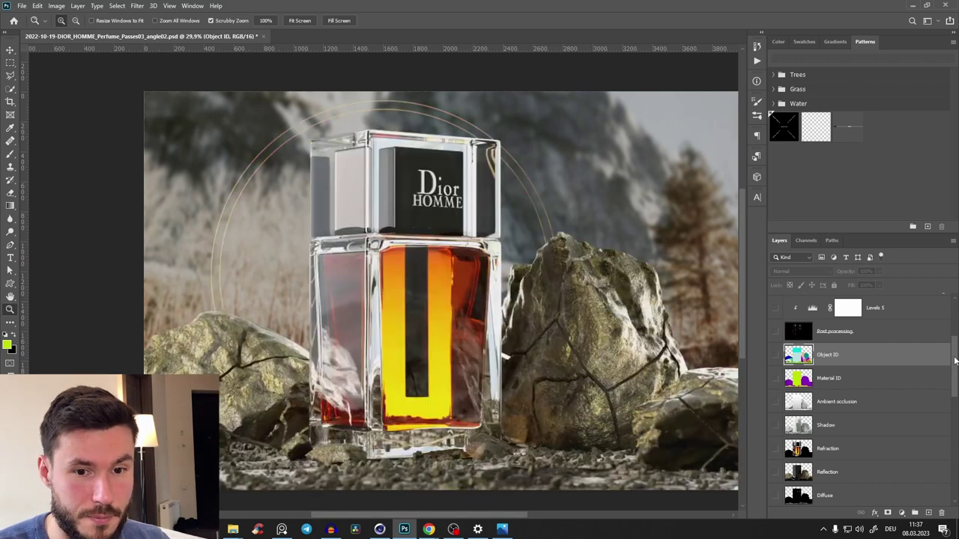
Step: Show the Layer 1 bottle cutout in the Main group and preview it in isolation before restoring the other layers
left_click_drag(953, 360, 952, 445)
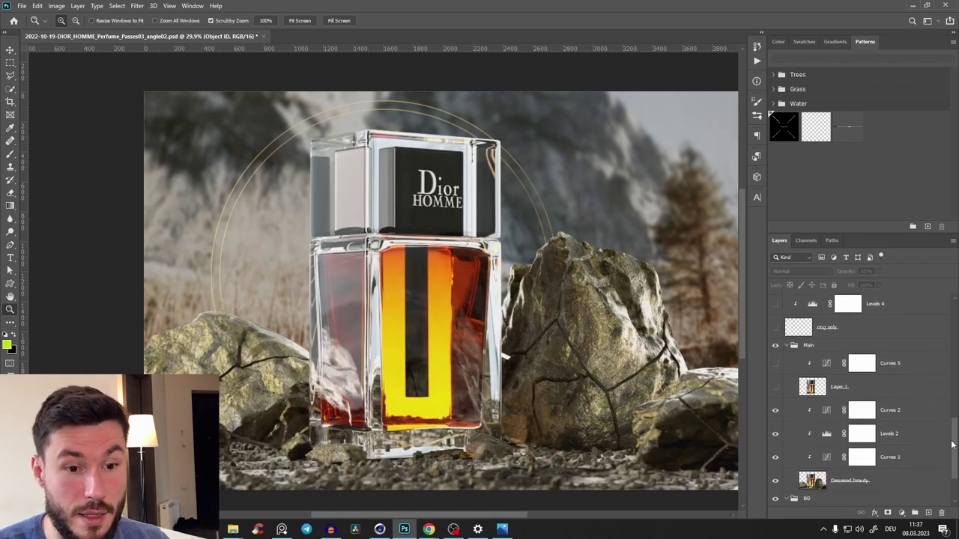
left_click(775, 391)
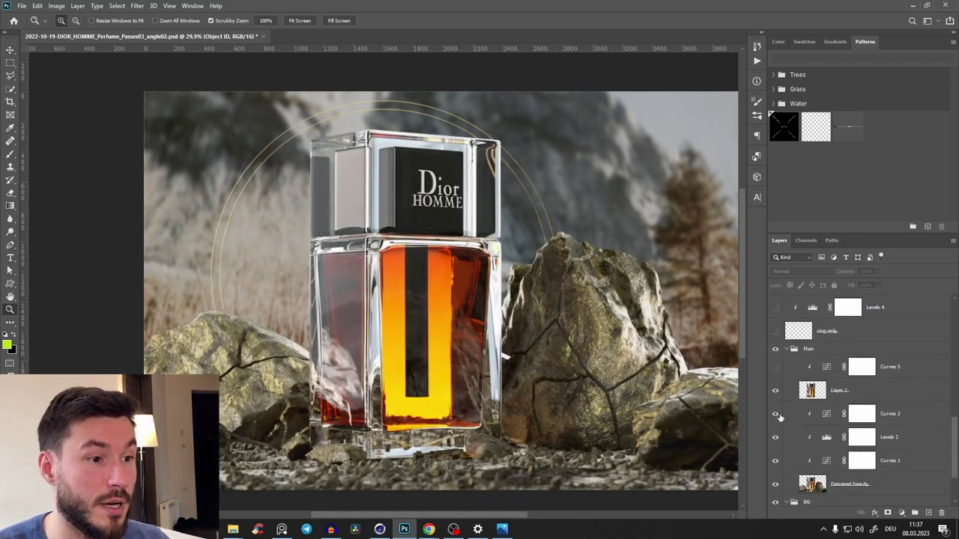
left_click(815, 395)
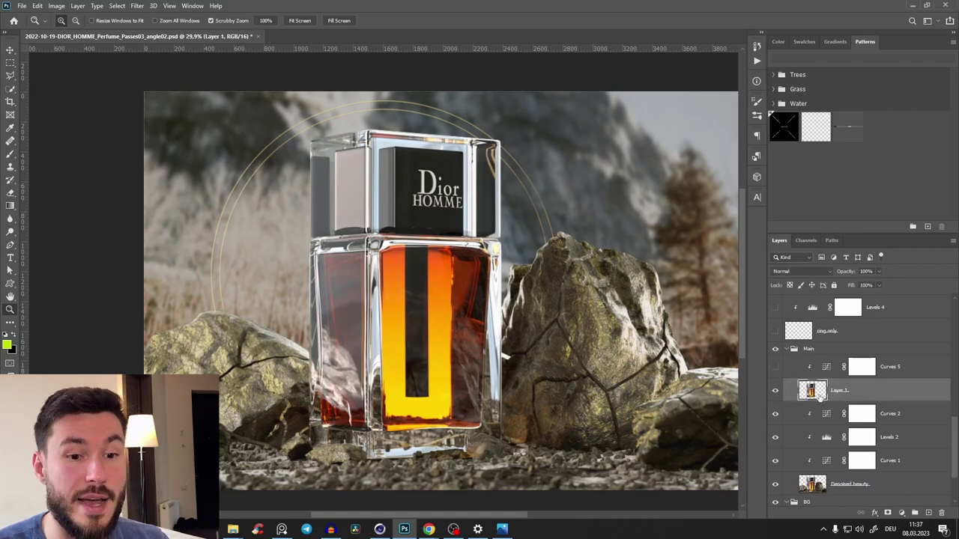
left_click(775, 393, "alt")
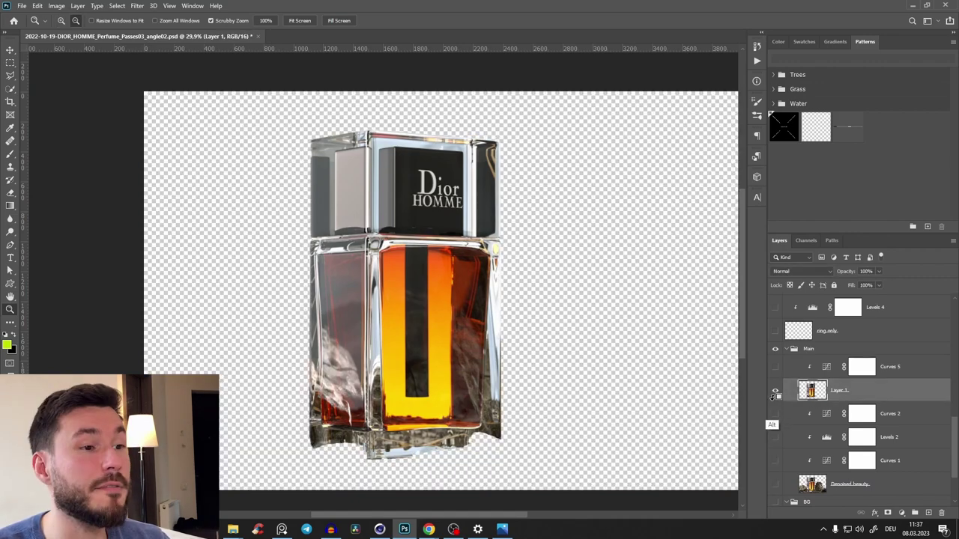
left_click(776, 392, "alt")
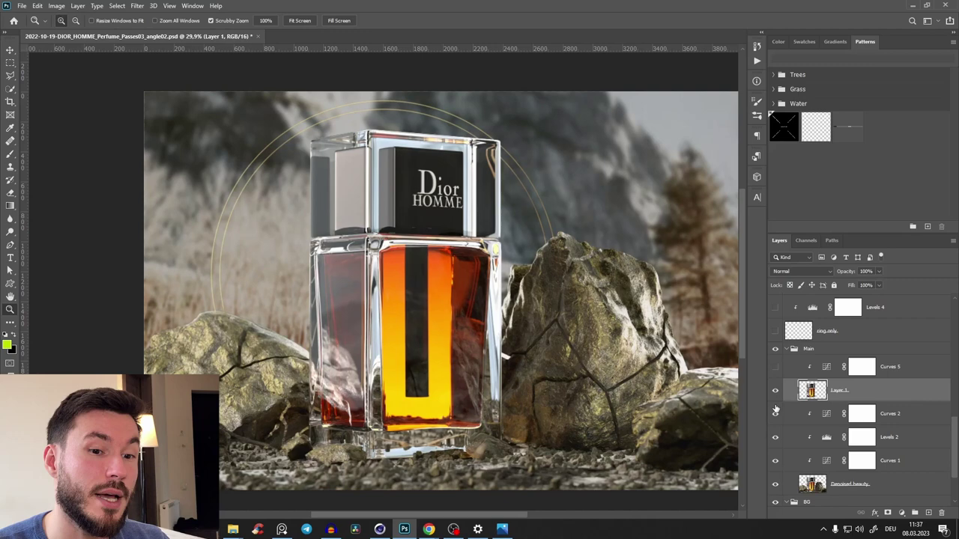
Step: Review the Curves 5 curve above Layer 1 and compare the bottle with and without it, leaving the adjustment shown
double_click(826, 369)
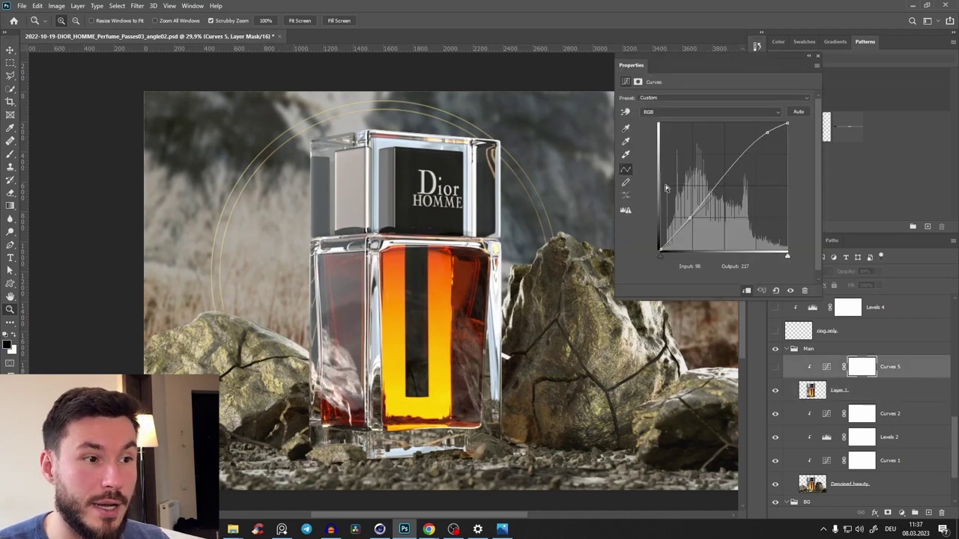
left_click(775, 369)
left_click(776, 369)
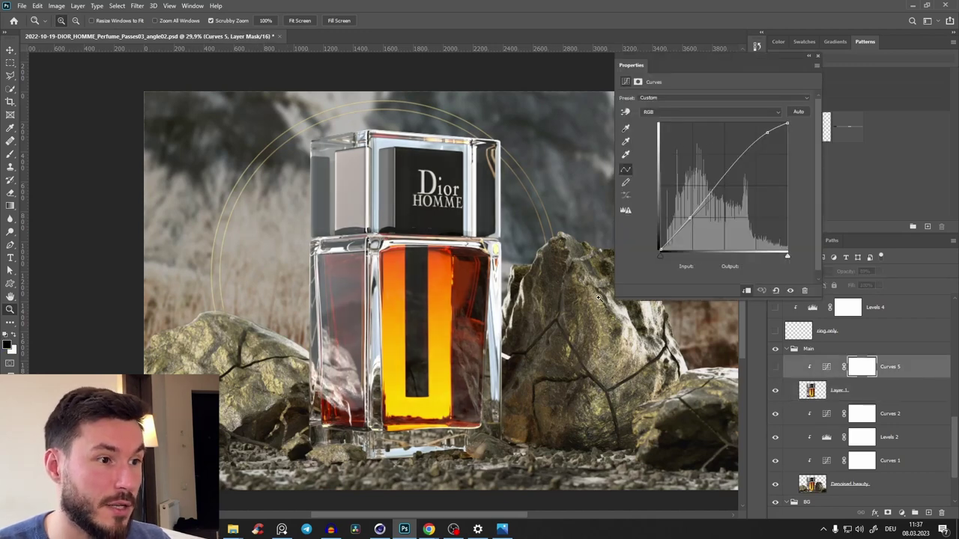
left_click_drag(383, 213, 364, 176)
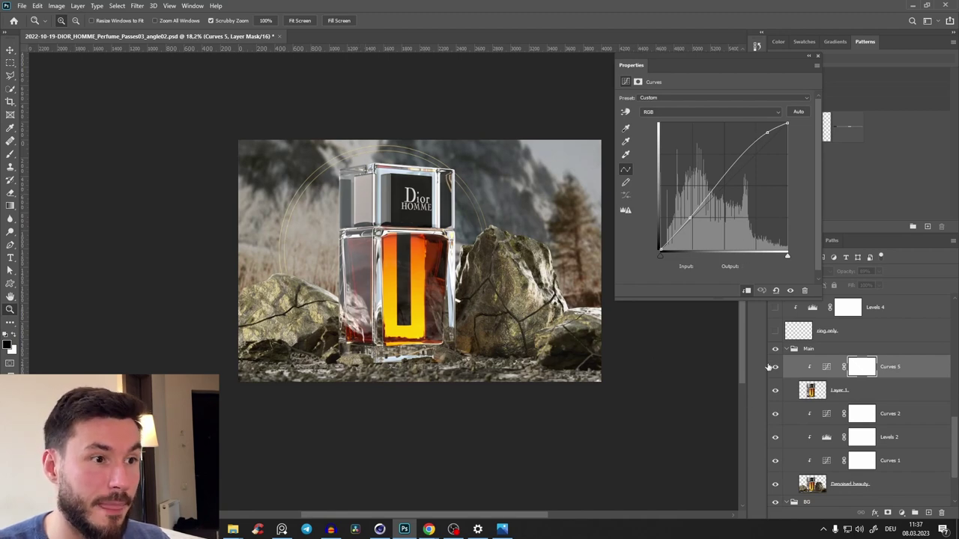
left_click(775, 366)
left_click(773, 369)
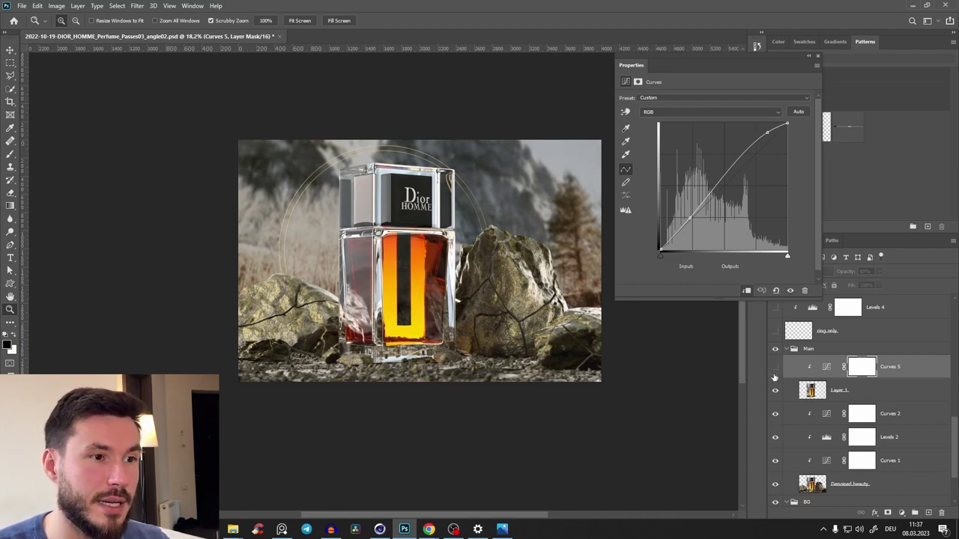
left_click(773, 369)
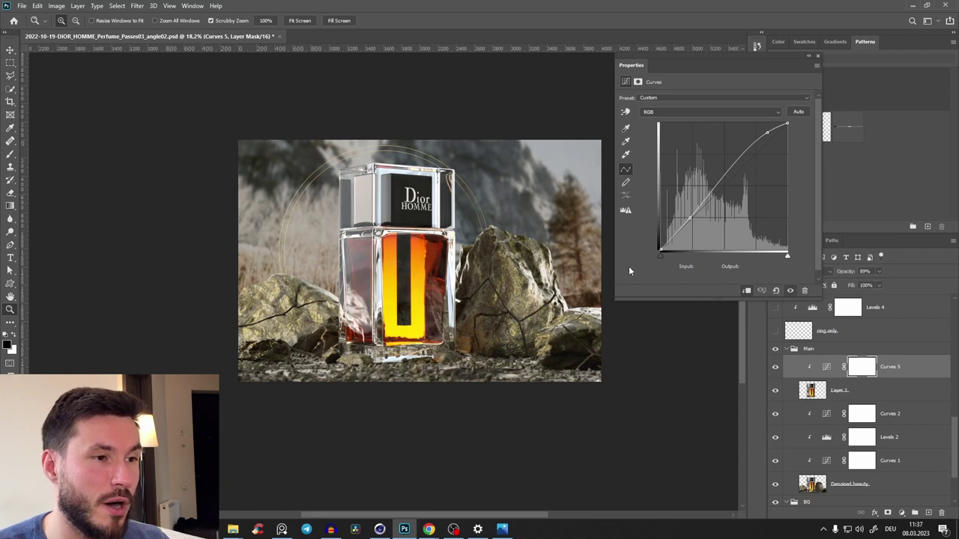
left_click(774, 368)
Step: Move the Curves 5 highlight point to input 201, output 240, dismiss its properties and collapse the Main group
mouse_move(766, 132)
left_mouse_down()
mouse_move(768, 151)
mouse_move(761, 132)
left_mouse_up()
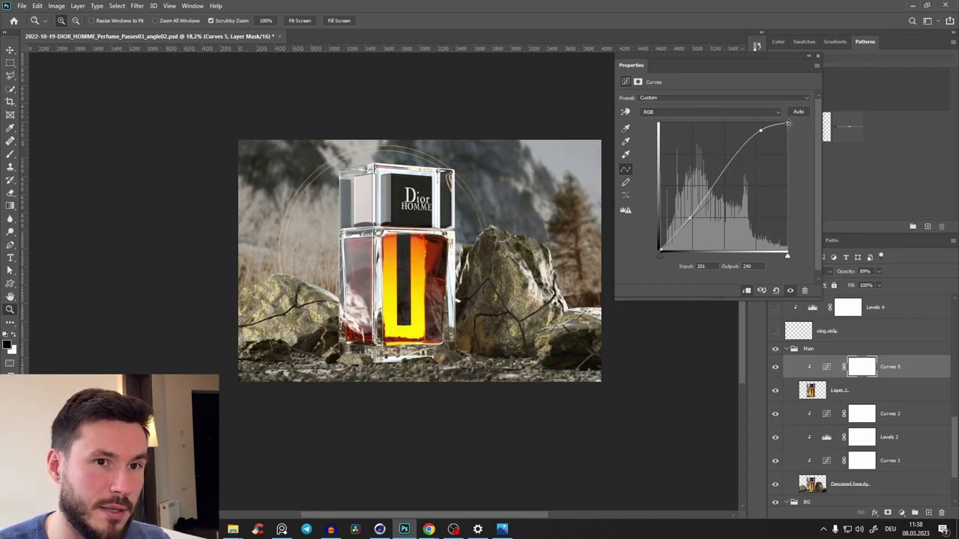
mouse_move(788, 124)
left_mouse_down()
mouse_move(789, 133)
mouse_move(787, 124)
left_mouse_up()
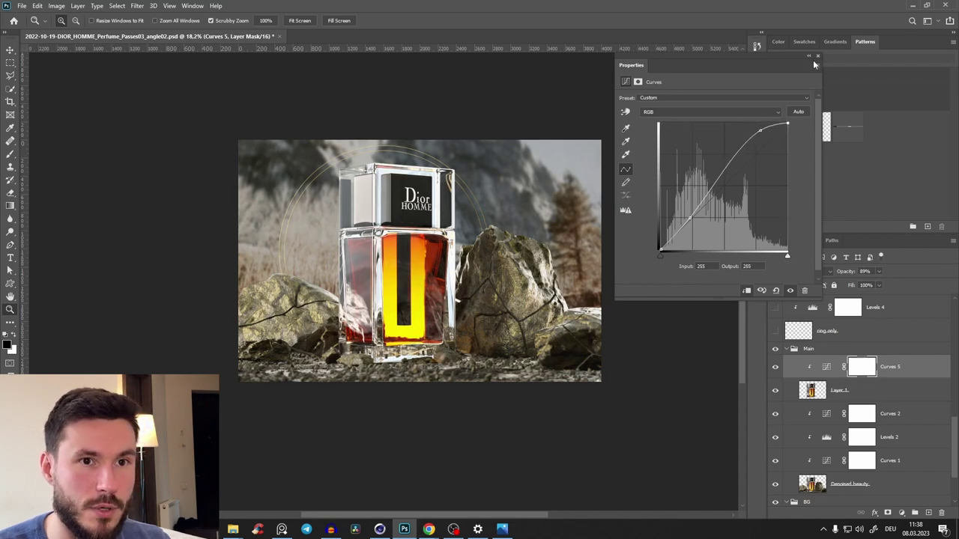
left_click(816, 57)
left_click(794, 350)
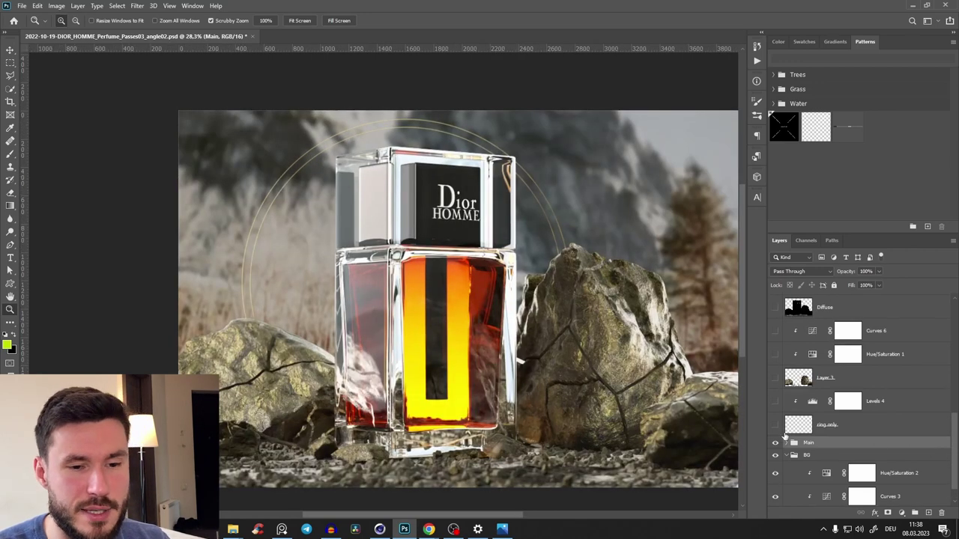
Step: Preview the ring only layer in isolation and show it in the composite together with its Levels 4 adjustment
left_click(775, 455)
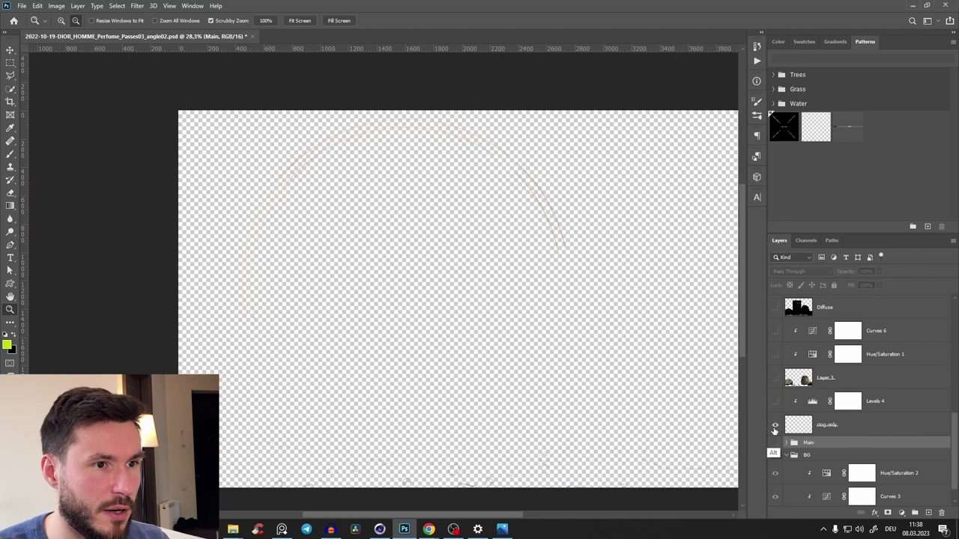
left_click(776, 455)
scroll(862, 427, "up", 5)
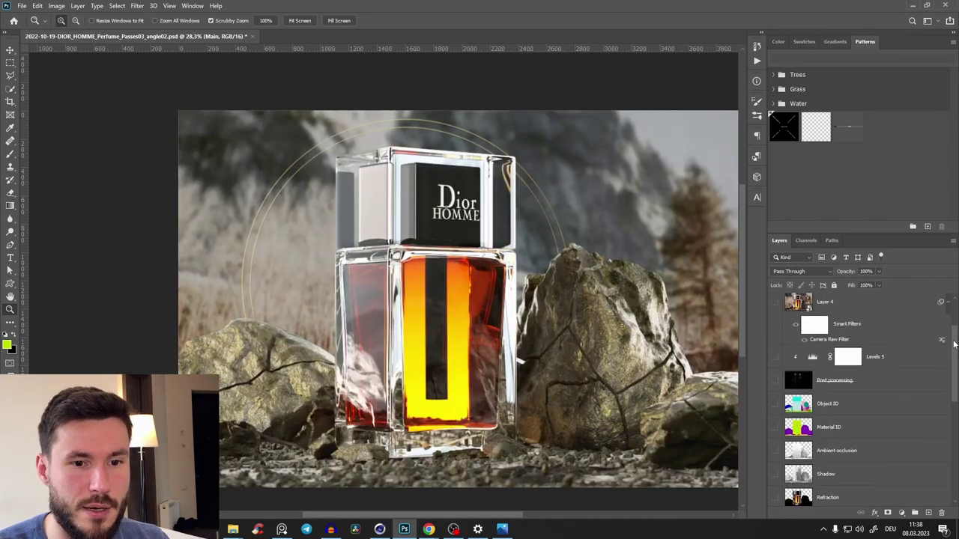
scroll(954, 345, "down", 5)
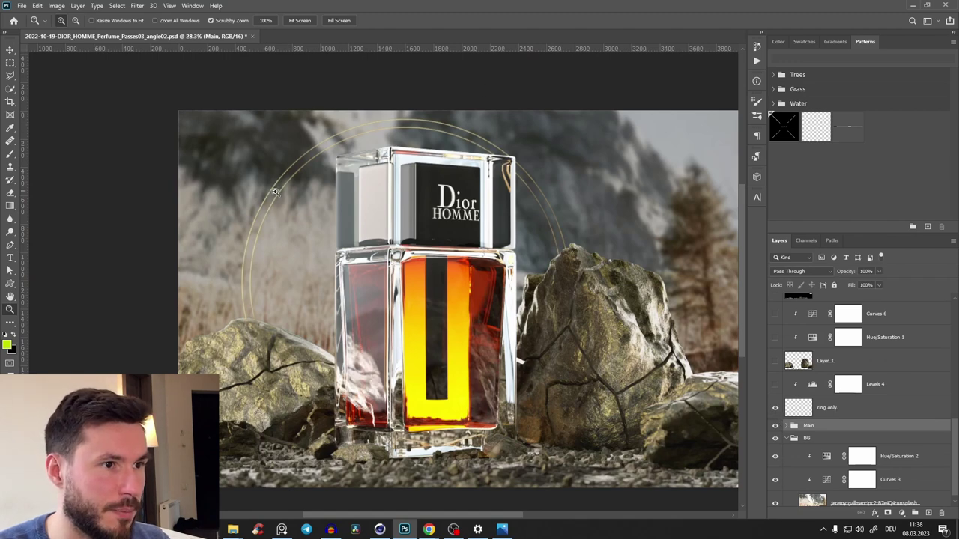
left_click(776, 385)
left_click_drag(954, 444, 953, 453)
left_click_drag(565, 350, 513, 330)
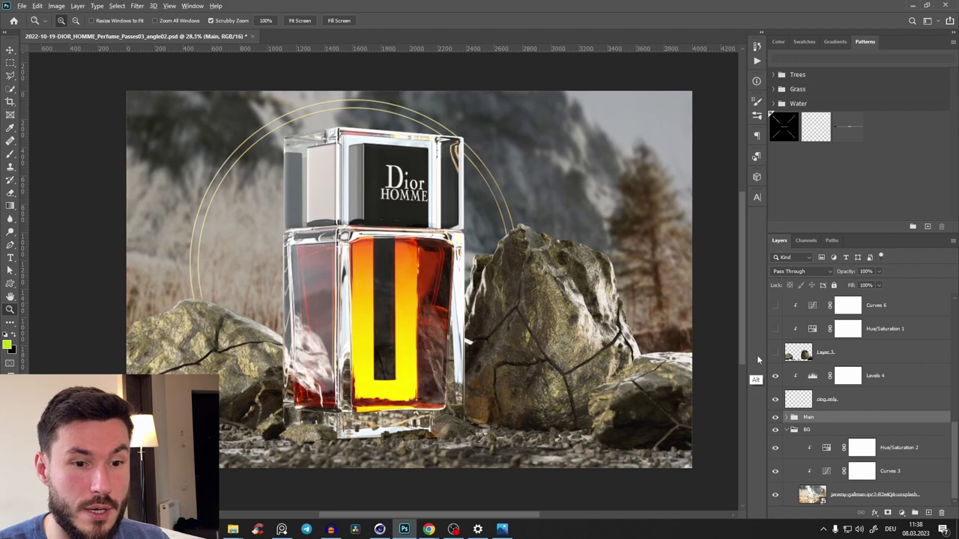
Step: Preview the rocks cutout layer above Levels 4 in isolation and show it in the full composite
left_click(775, 352, "alt")
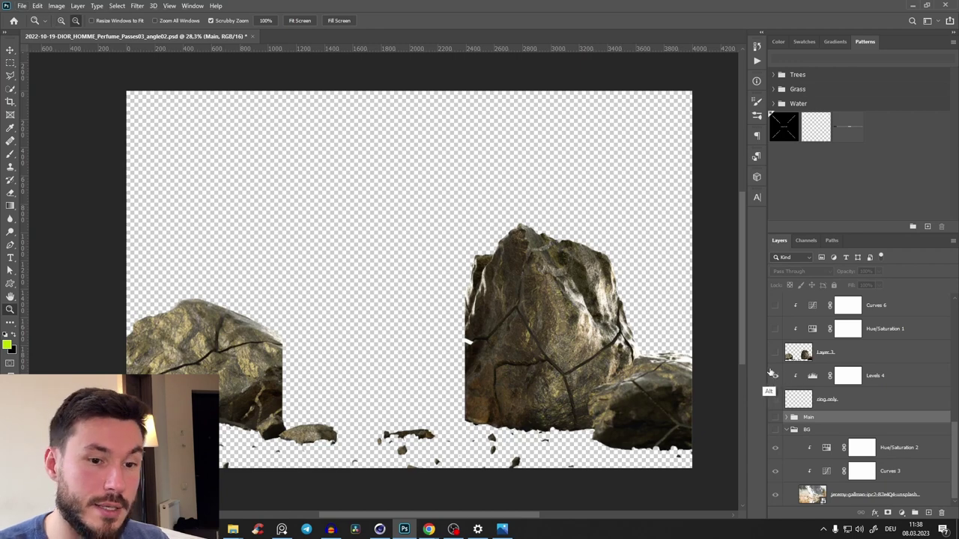
left_click(775, 375, "alt")
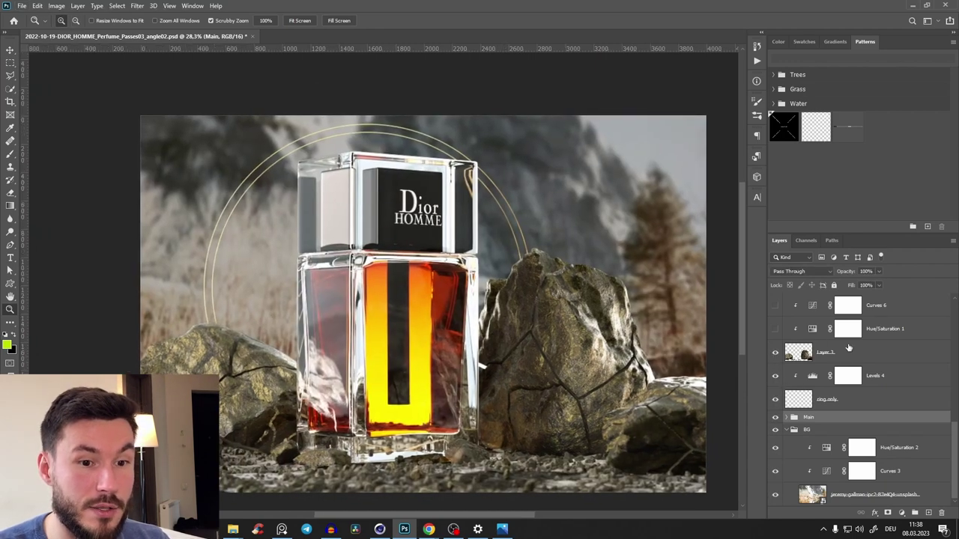
scroll(899, 419, "up", 3)
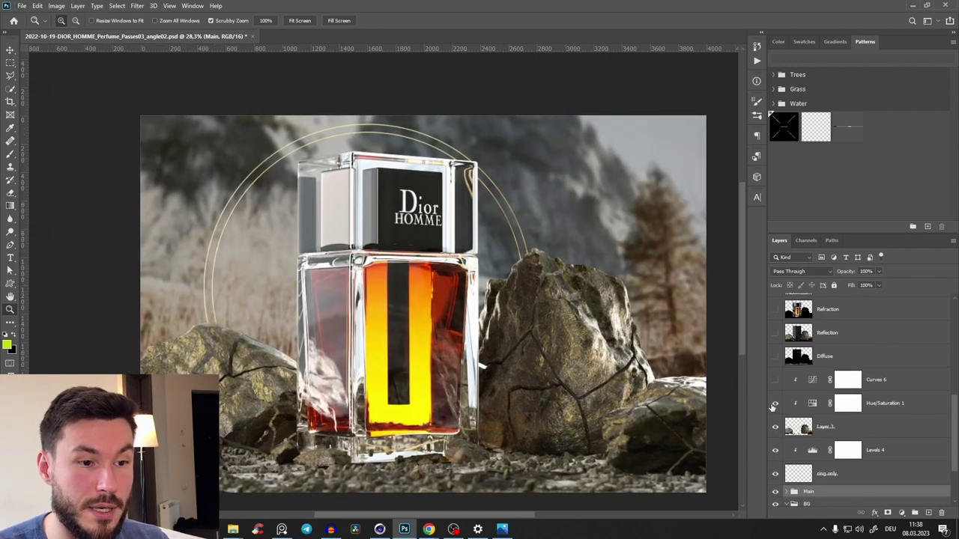
Step: Show the Hue/Saturation 1 and Curves 6 adjustments on the rocks layer, shifting the hue slightly and reviewing the Curves 6 blue channel
double_click(813, 404)
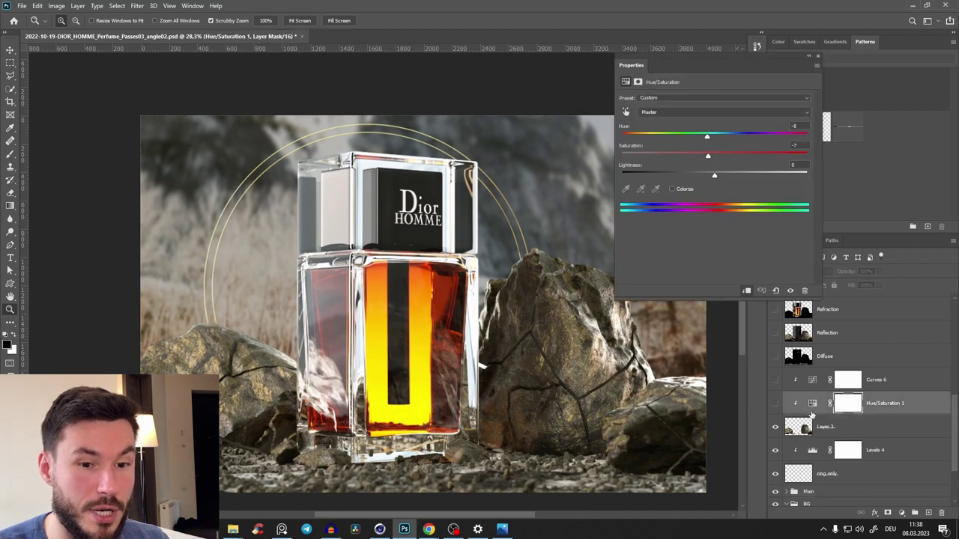
left_click(707, 154)
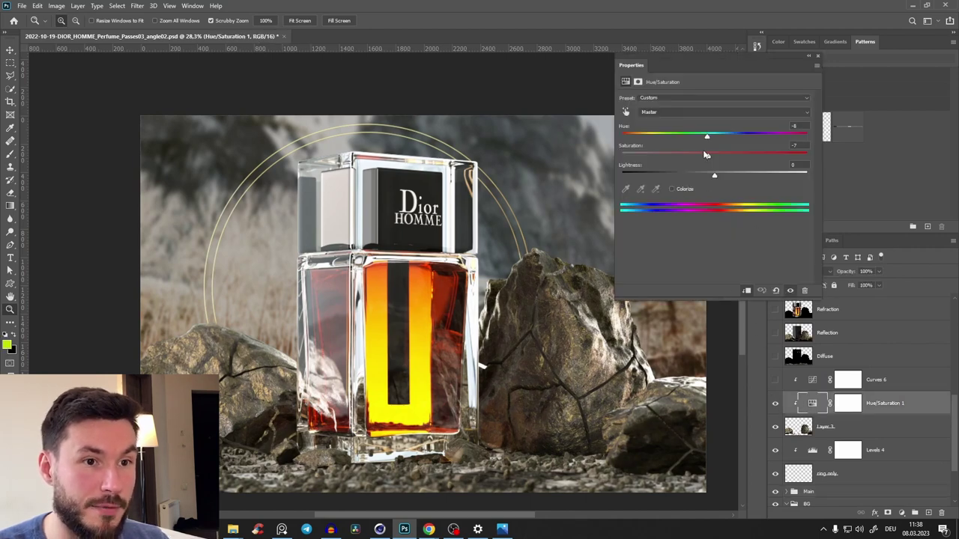
left_click_drag(707, 137, 708, 162)
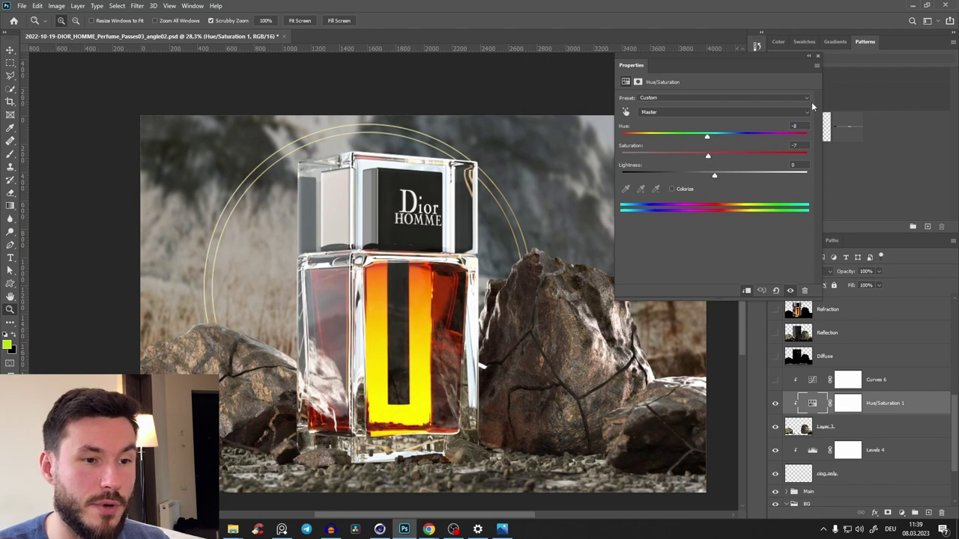
left_click(818, 57)
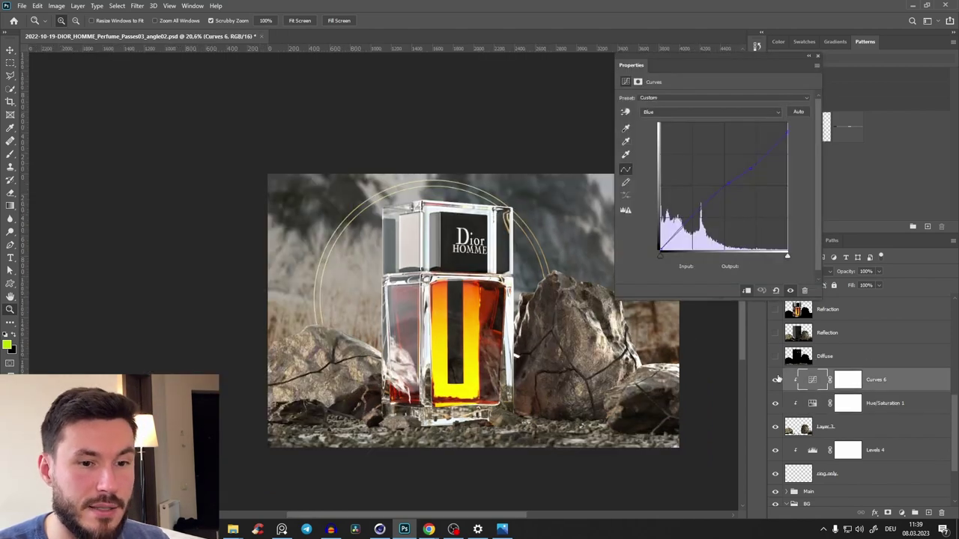
left_click(817, 57)
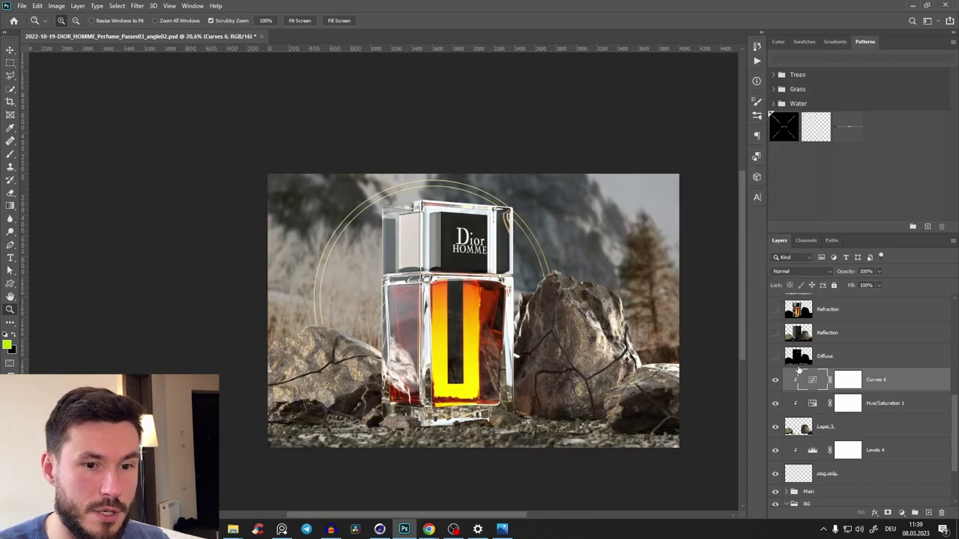
Step: Show the Refraction pass in the composite, preview it in isolation at 100% opacity and restore the other layers
scroll(778, 419, "up", 5)
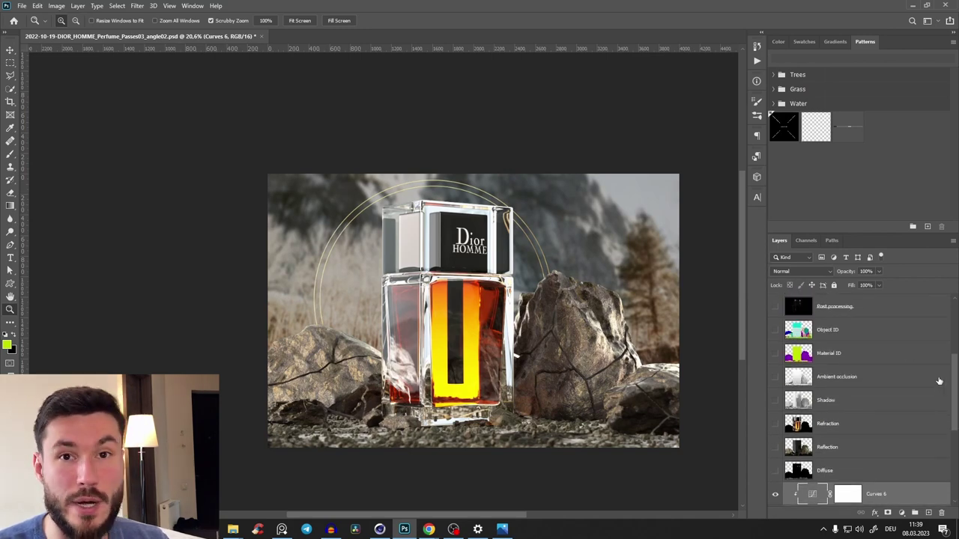
left_click(776, 425, "alt")
left_click(776, 424, "alt")
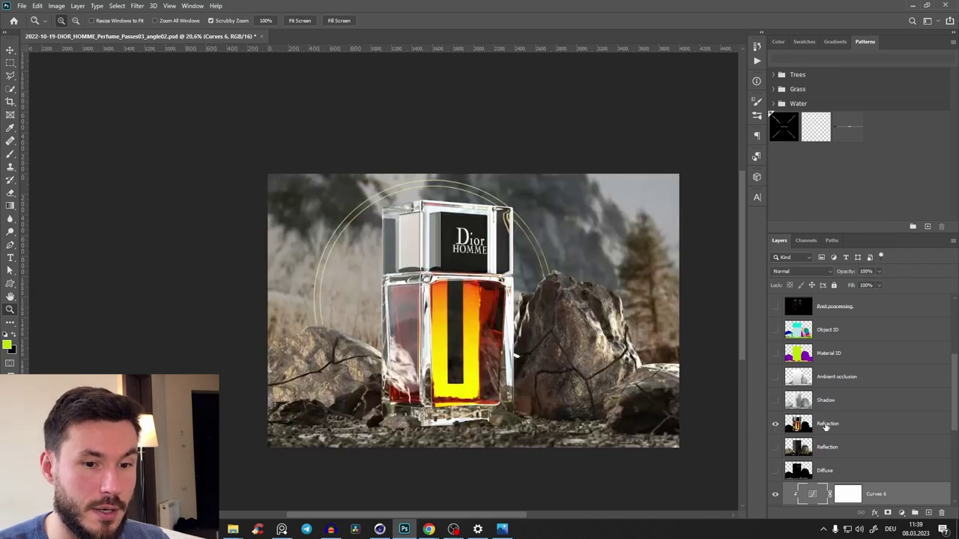
left_click(781, 424)
left_click(776, 424, "alt")
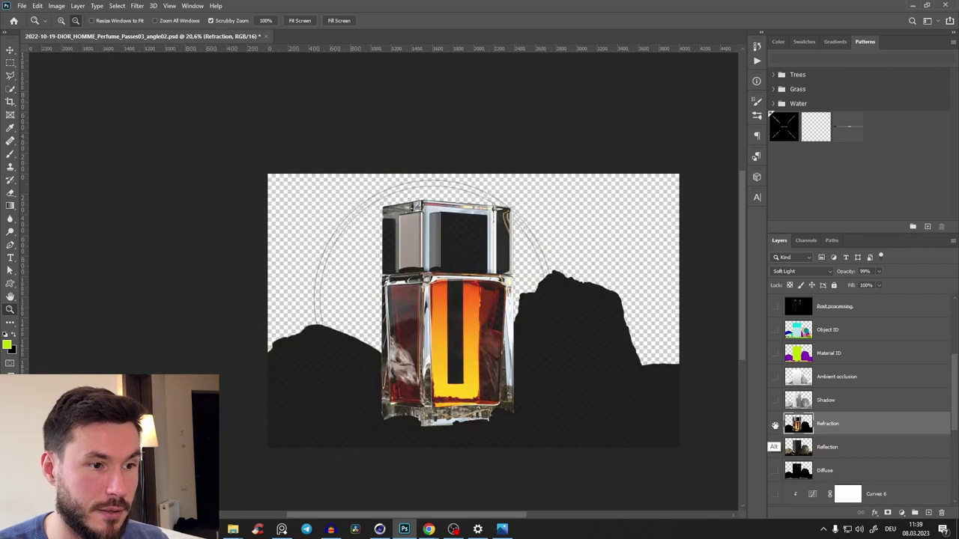
key("0")
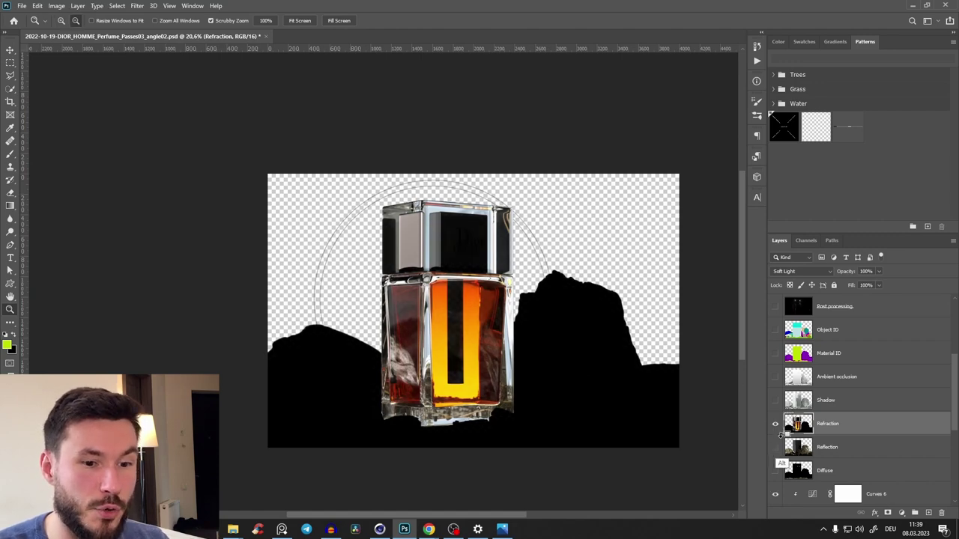
left_click(775, 424, "alt")
Step: Try the Normal blend mode on the Refraction pass, compare it on and off, and return it to Soft Light
left_click(798, 271)
left_click(786, 276)
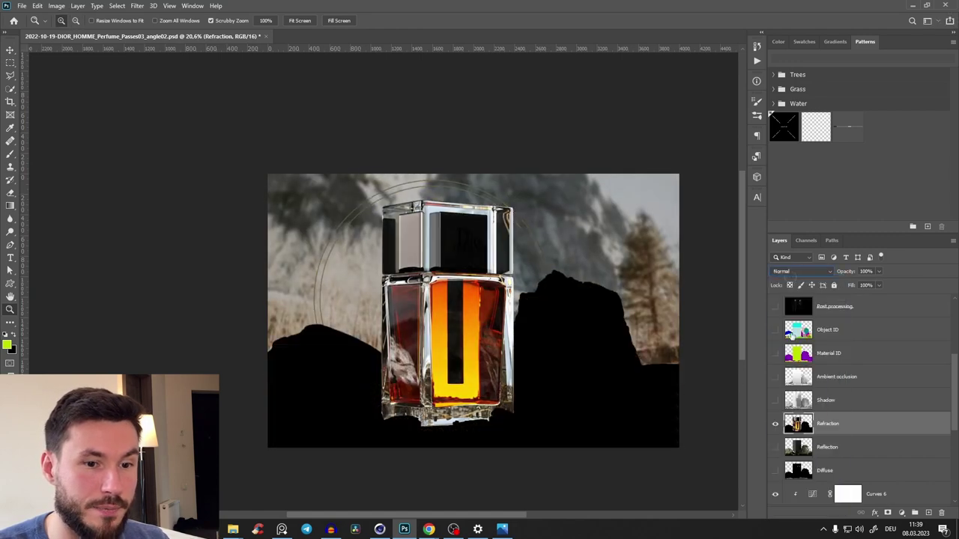
left_click(775, 424, "alt")
left_click(776, 425, "alt")
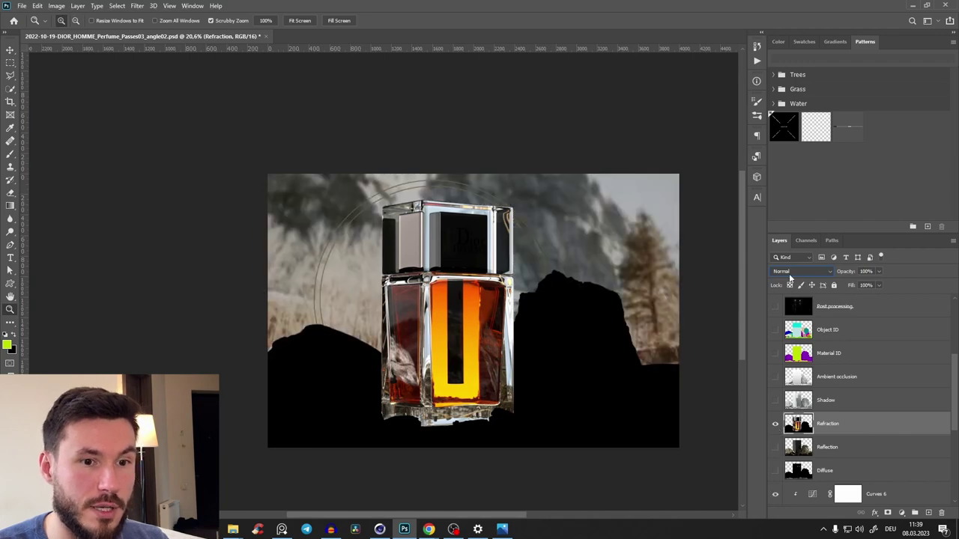
left_click(798, 271)
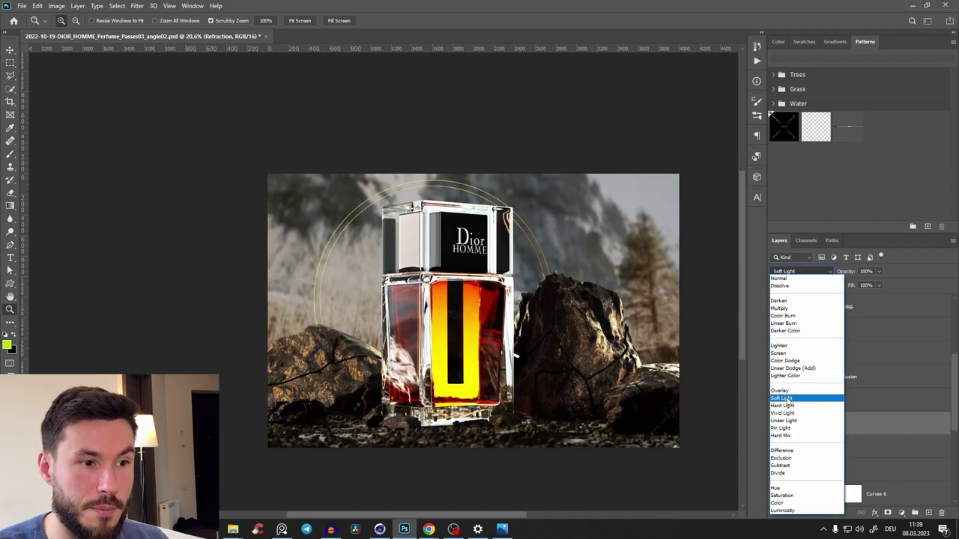
left_click(783, 398)
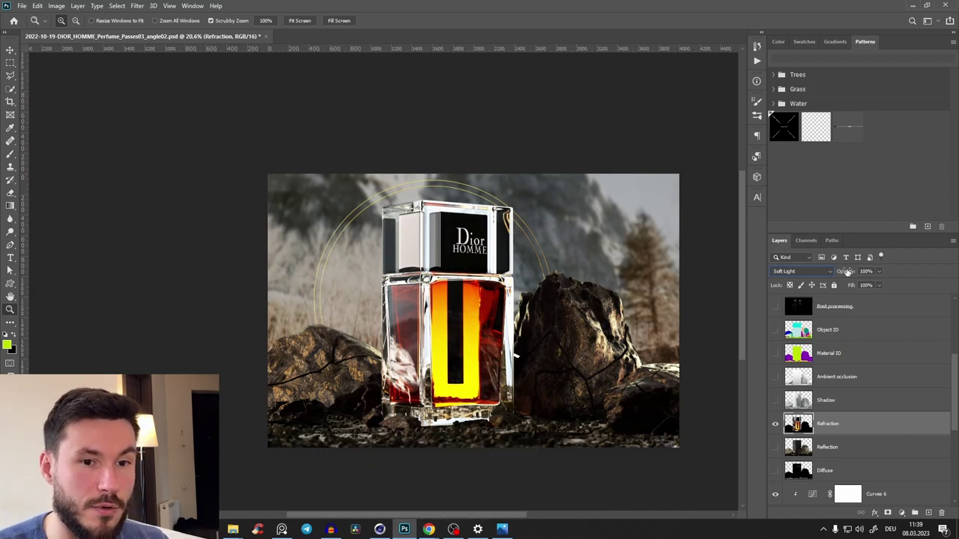
Step: Set the Refraction pass opacity to 20% and compare the composite with and without it
left_click_drag(858, 271, 847, 275)
left_click(775, 424)
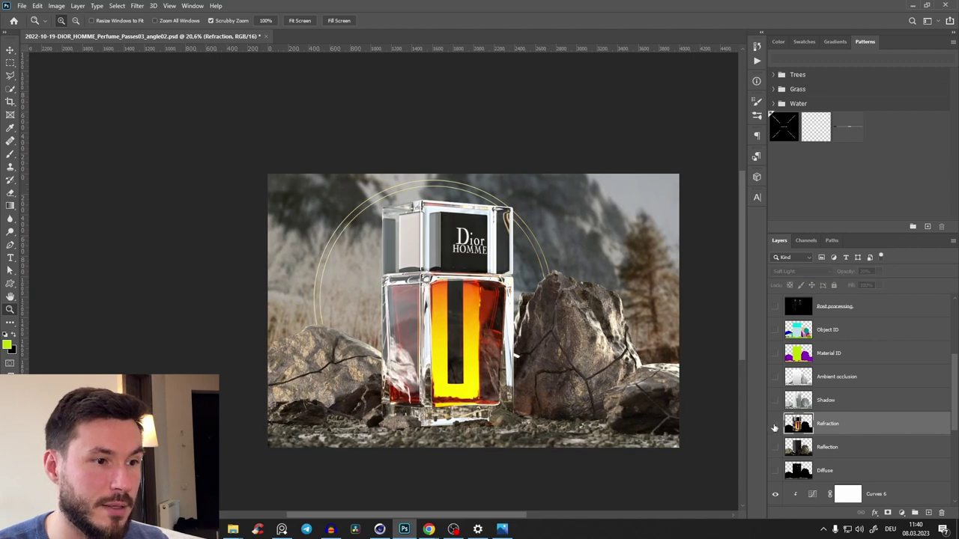
left_click(775, 424)
left_click(775, 424)
left_click(774, 424)
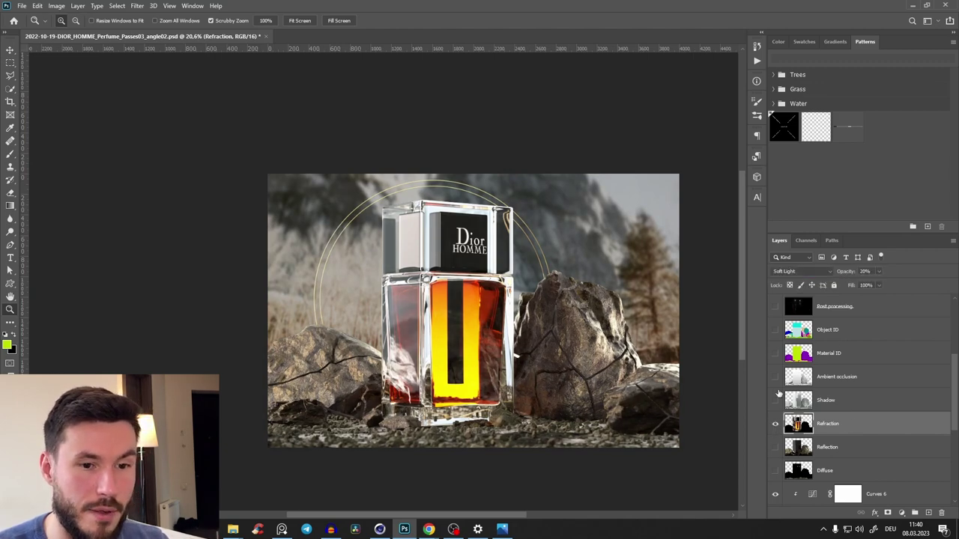
Step: Show the Reflection pass, preview it in isolation and bring the other layers back
left_click(775, 447)
left_click(774, 448, "alt")
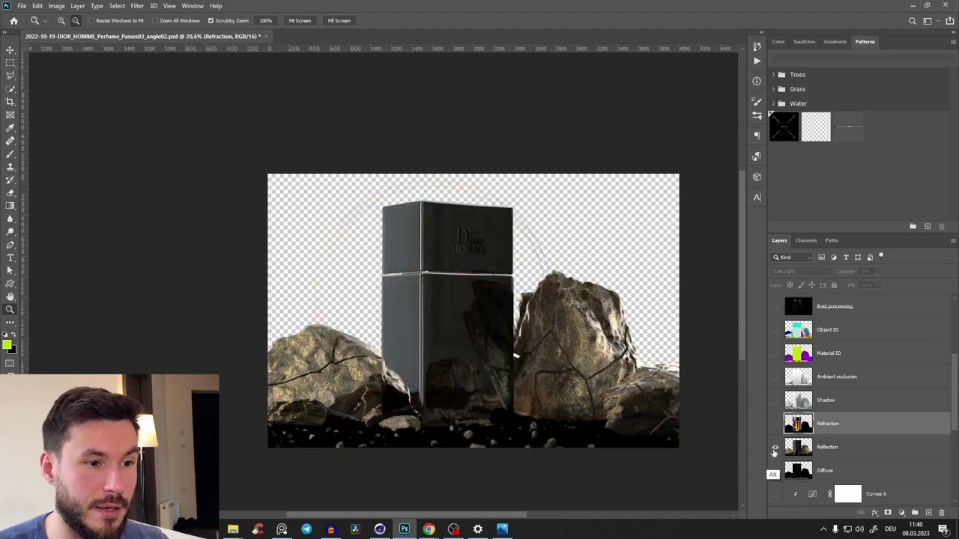
left_click(775, 447, "alt")
Step: Set the Reflection pass to Color Dodge at 25% opacity and hide it
left_click(837, 450)
left_click(800, 271)
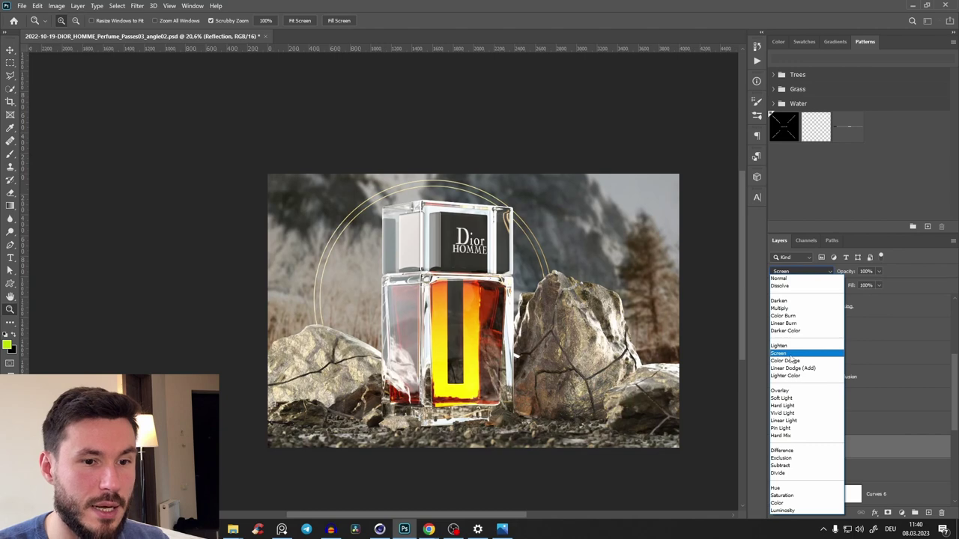
left_click(787, 360)
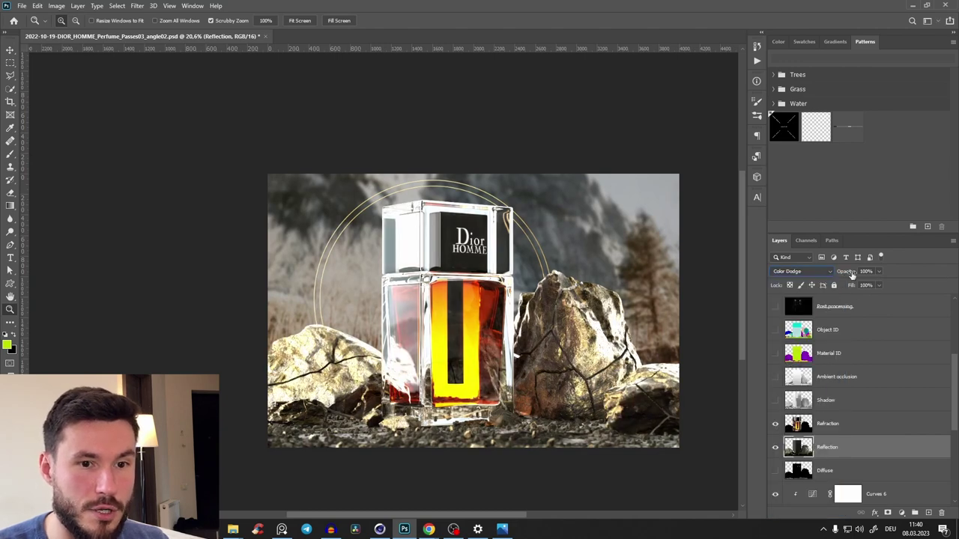
left_click_drag(847, 272, 813, 325)
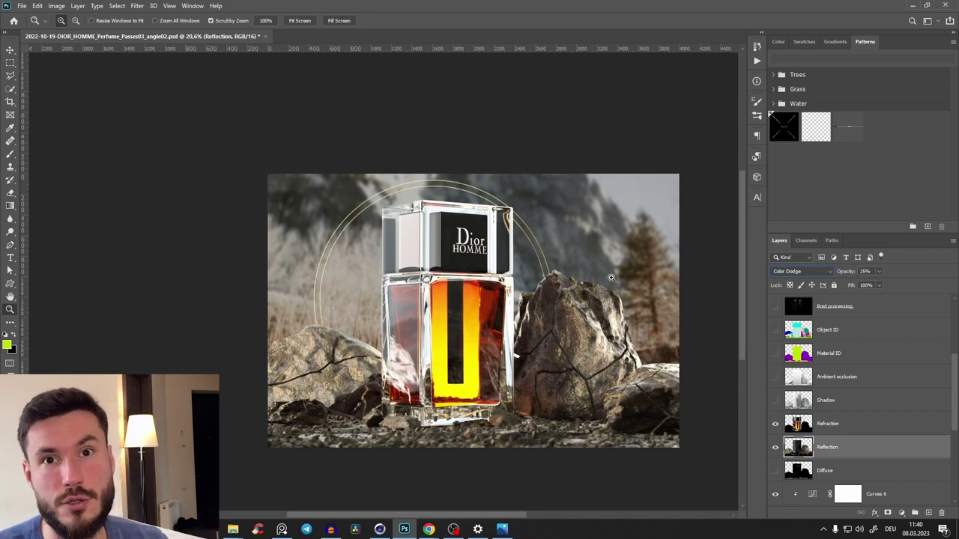
left_click(775, 448)
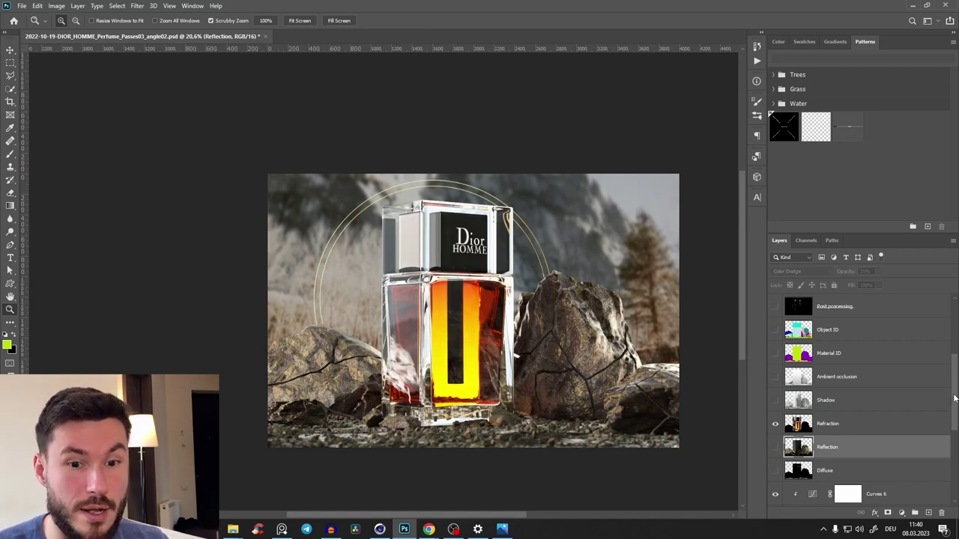
Step: Show the Post processing pass together with its clipped Levels 5 adjustment in the composite
scroll(784, 374, "up", 5)
left_click(776, 434)
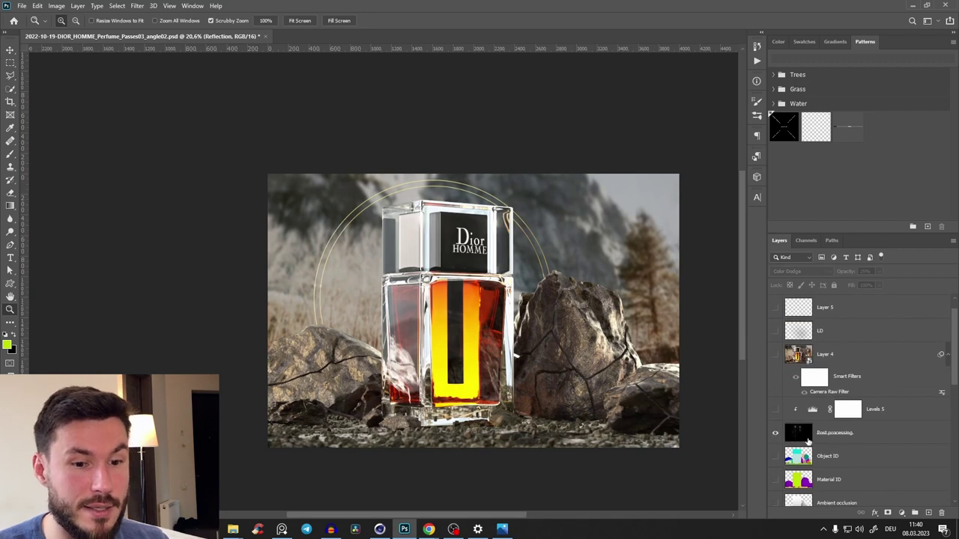
left_click(874, 437)
left_click(776, 410)
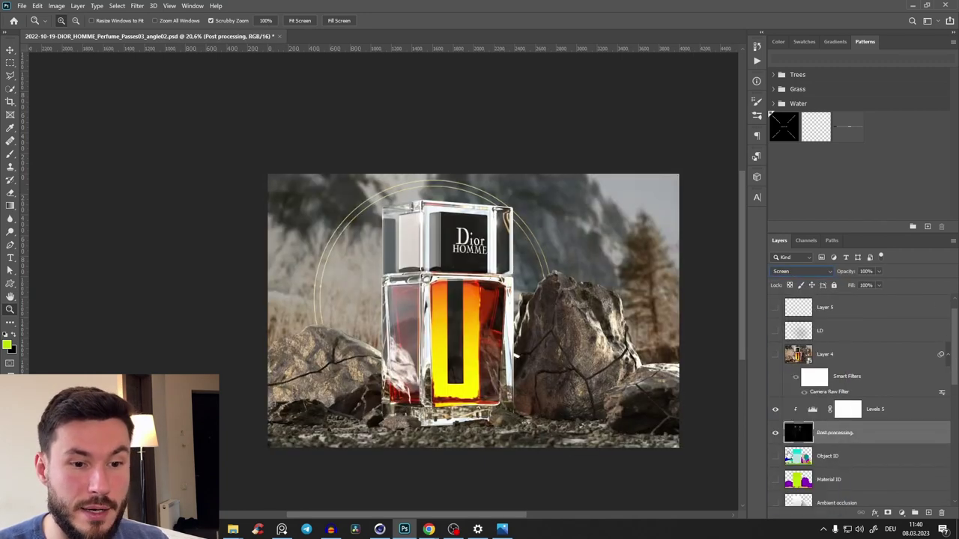
Step: Stamp all visible layers into a new layer above Levels 5 and convert it to a smart object
left_click(906, 411)
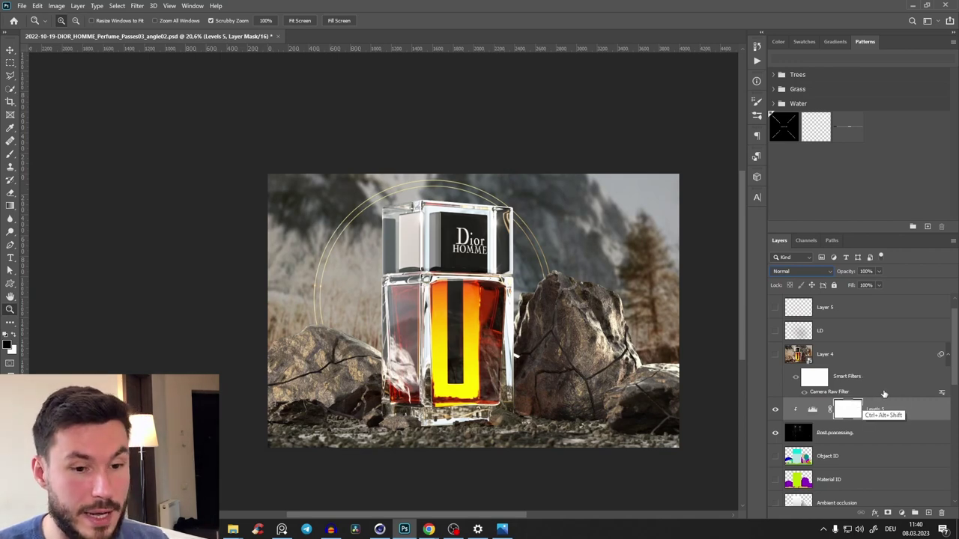
key("ctrl+alt+shift+e")
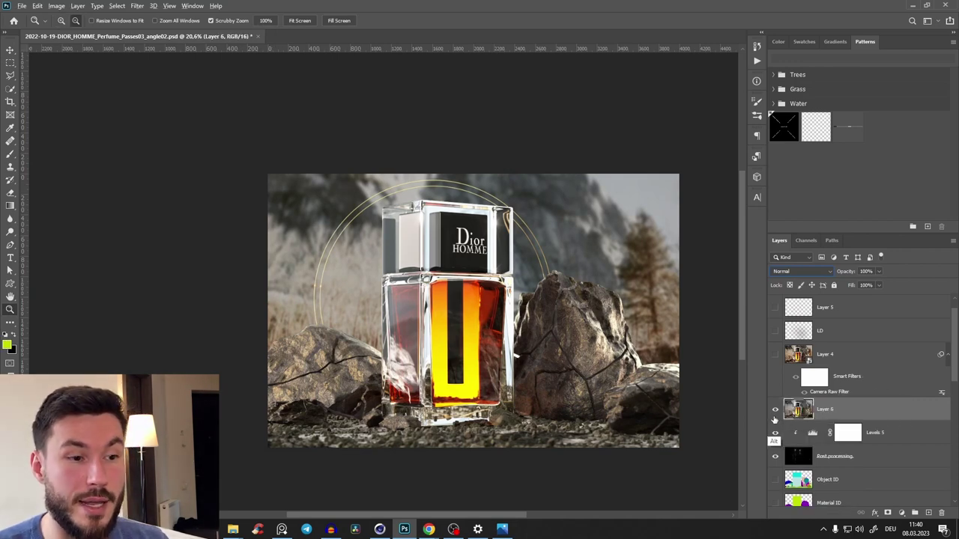
right_click(844, 414)
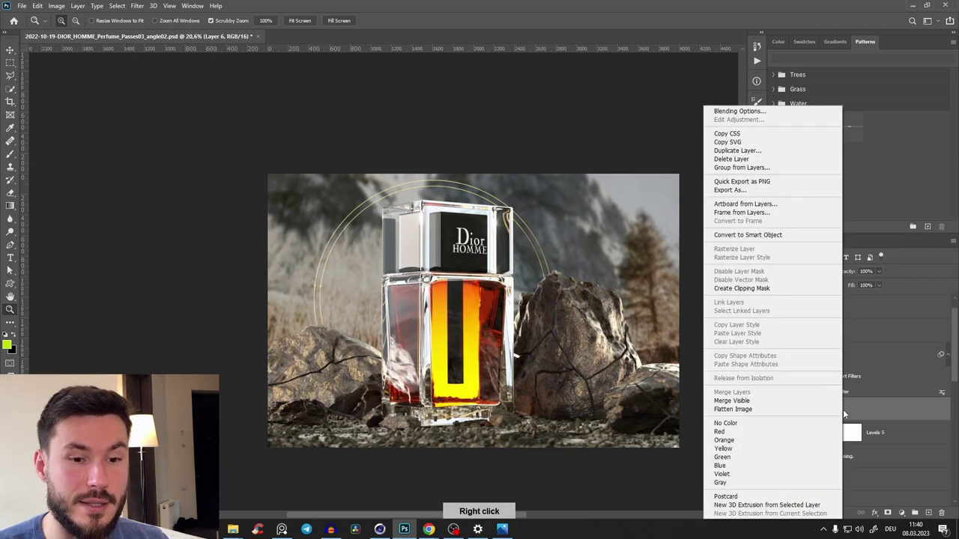
left_click(745, 235)
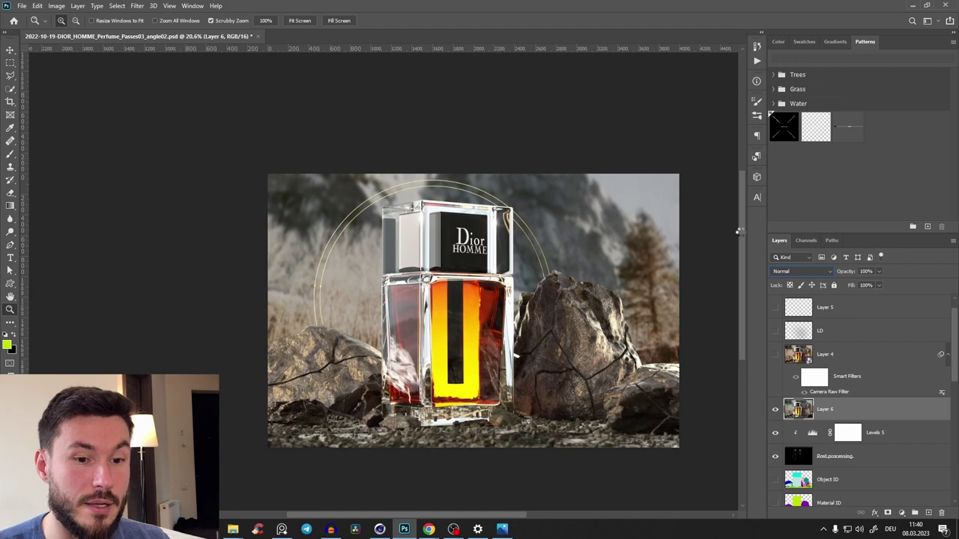
Step: Open the Camera Raw Filter on the stamped smart object, inspect the right rock up close and return to the full view
left_click(137, 6)
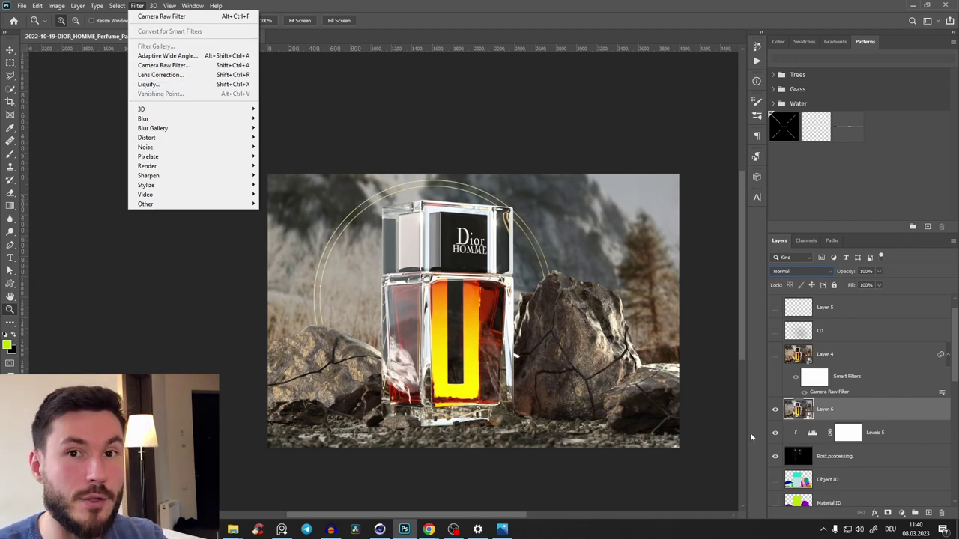
left_click(840, 407)
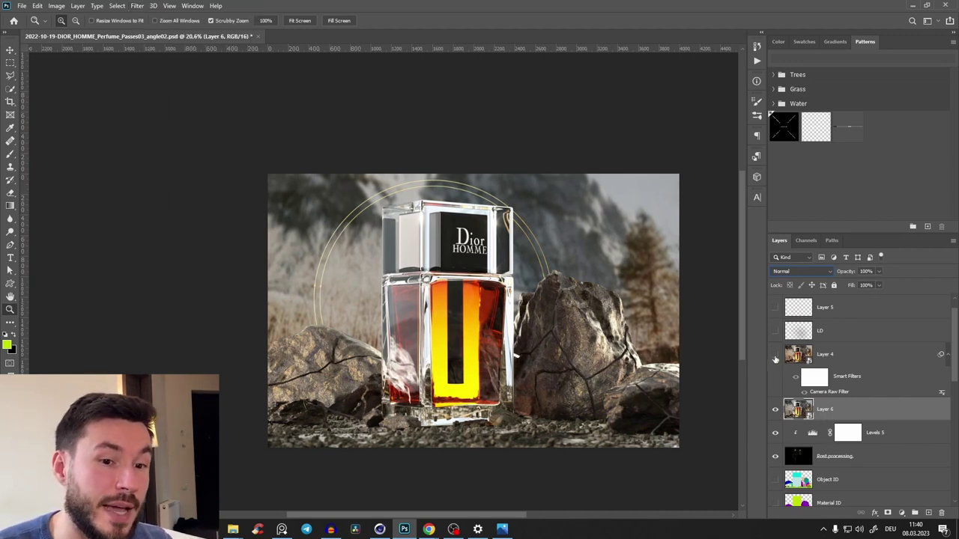
left_click(137, 6)
left_click(179, 65)
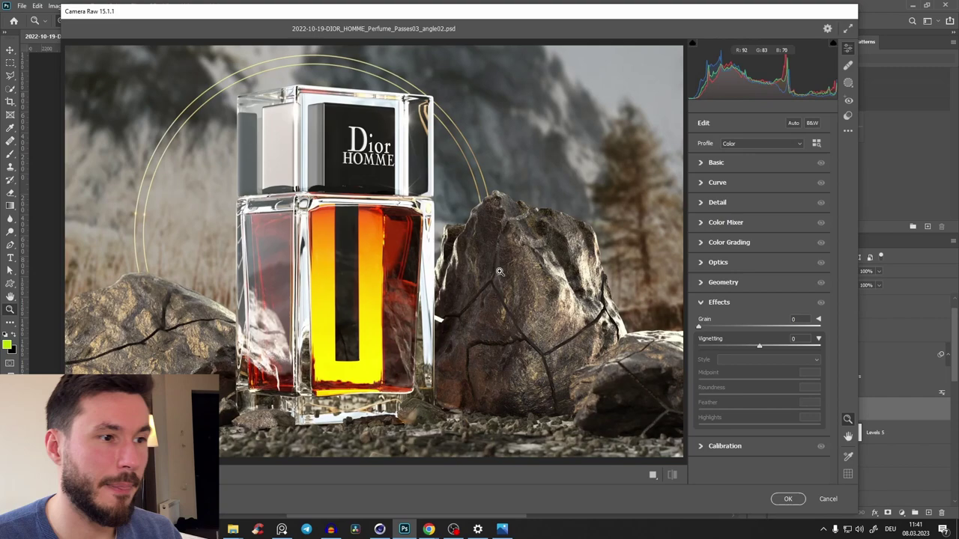
left_click(499, 289)
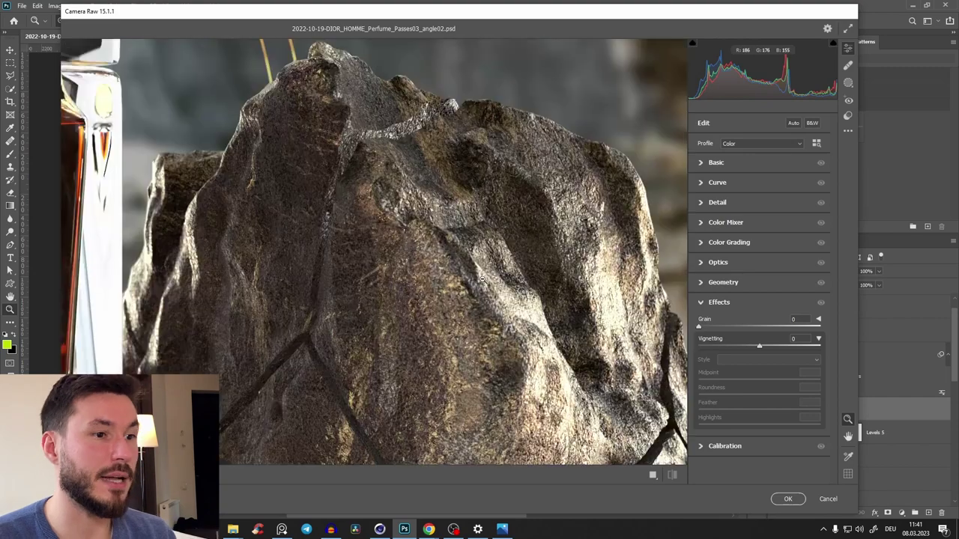
left_click(470, 252)
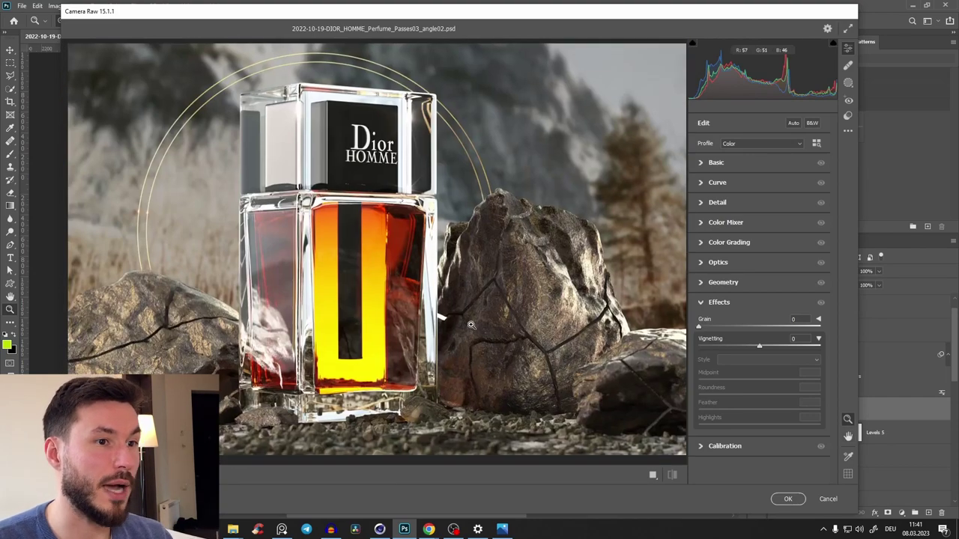
Step: In the Basic adjustments, set Contrast to +2, Texture to +13, Clarity to +6 and Saturation to +11
left_click(701, 164)
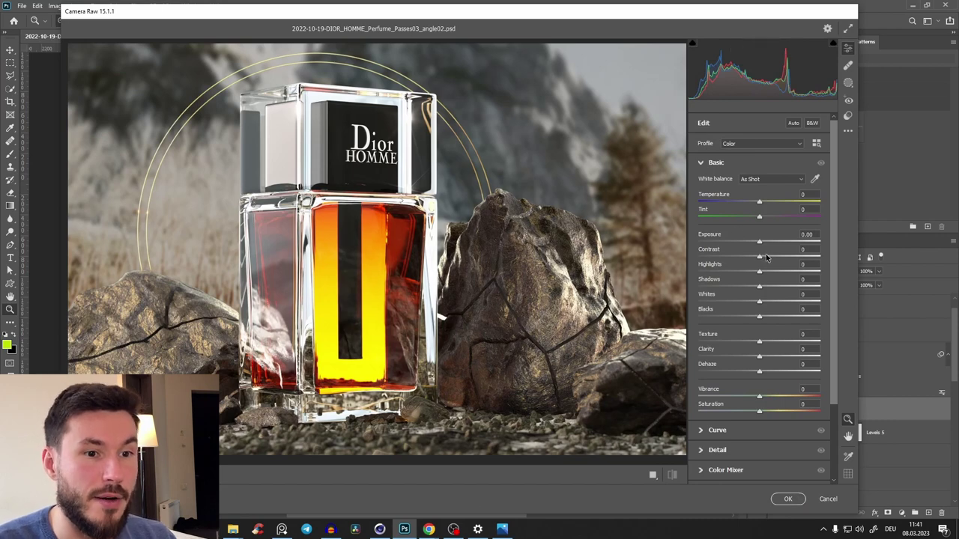
left_click_drag(765, 257, 767, 258)
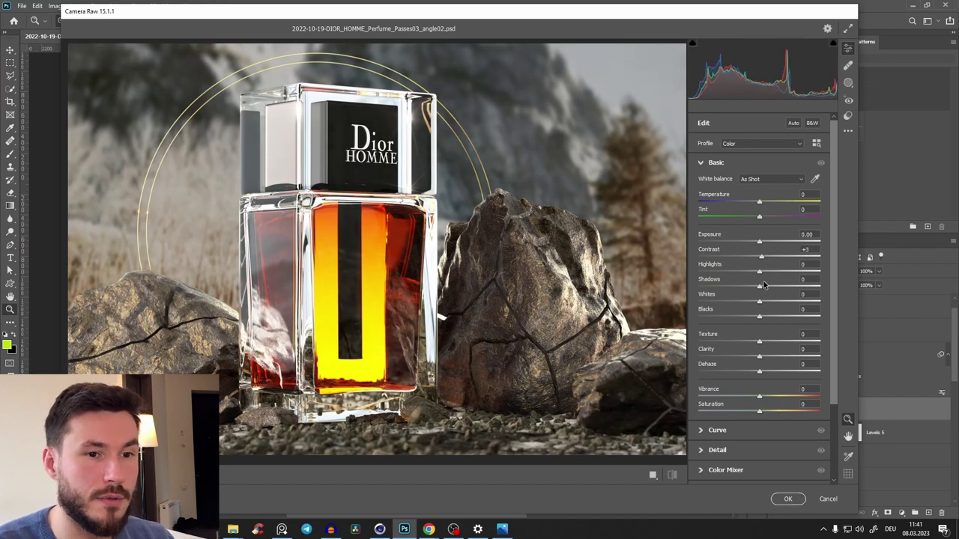
left_click_drag(759, 343, 756, 365)
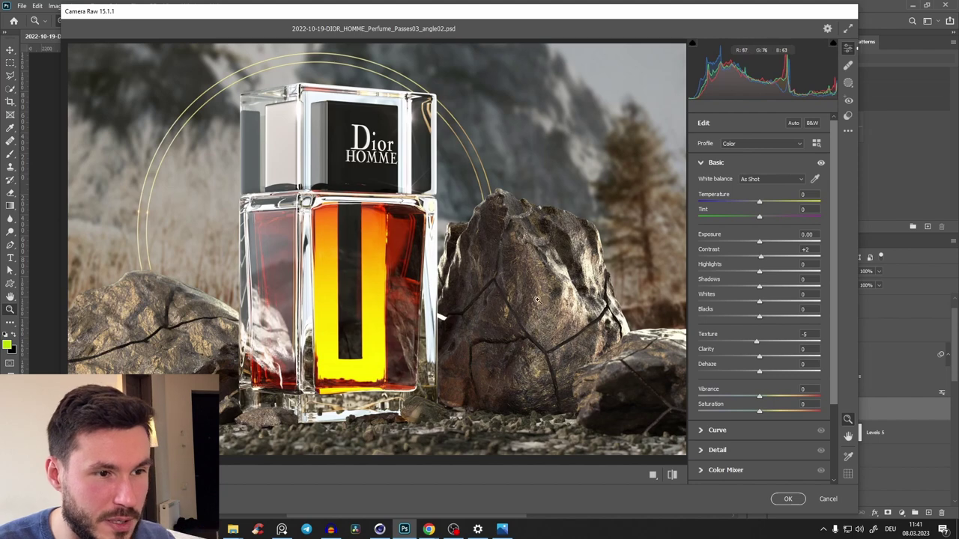
mouse_move(754, 348)
left_mouse_down()
mouse_move(767, 349)
mouse_move(764, 357)
left_mouse_up()
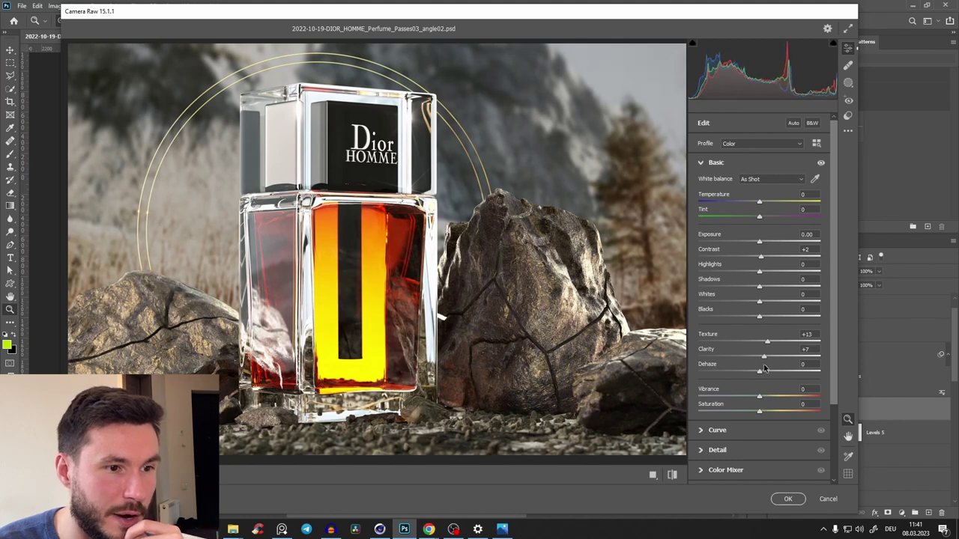
left_click_drag(759, 412, 772, 414)
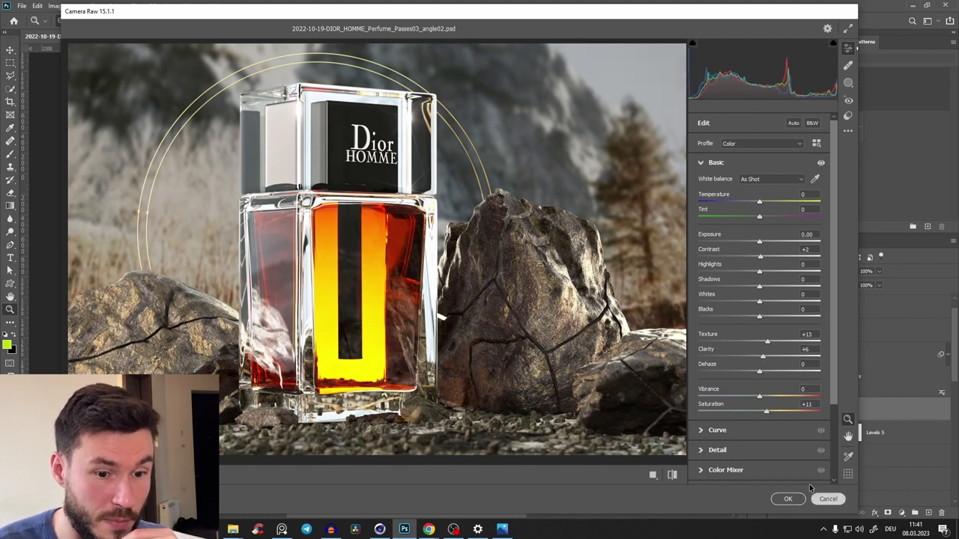
Step: In the Color Mixer, lower the saturation of Greens to -62 and Aquas to -66
scroll(822, 374, "down", 3)
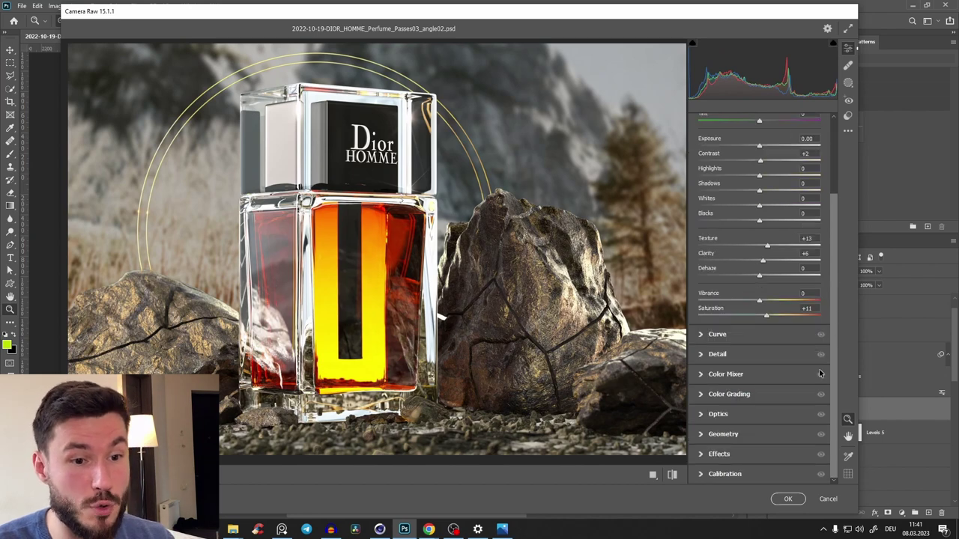
left_click(701, 377)
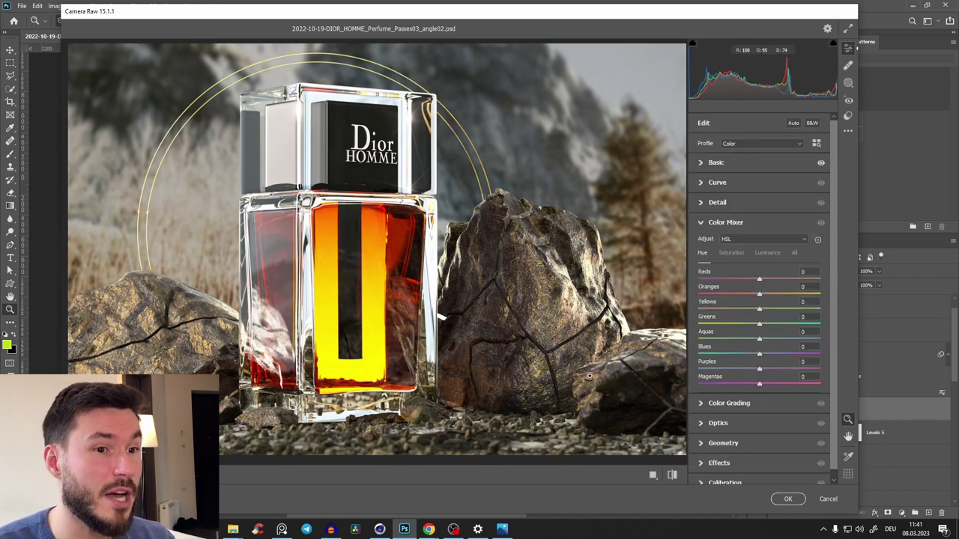
left_click(730, 253)
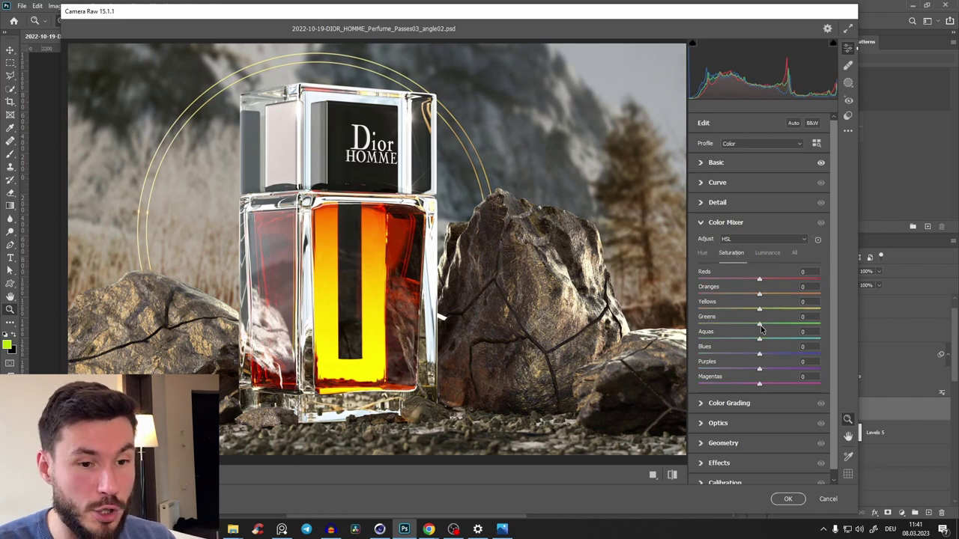
mouse_move(717, 338)
left_mouse_down()
mouse_move(748, 344)
mouse_move(719, 346)
left_mouse_up()
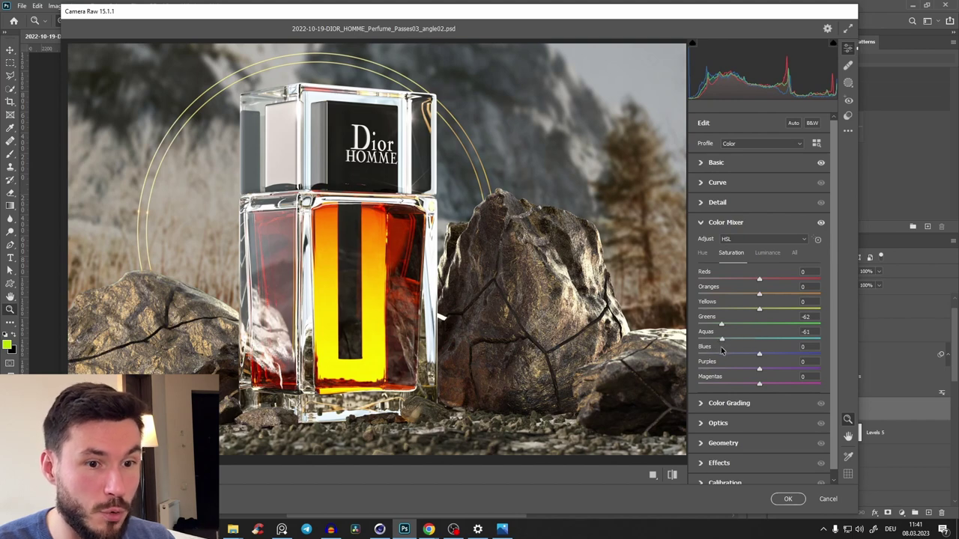
Step: In the Color Mixer hue settings, shift Yellows to -25 and Oranges to -15
left_click(704, 253)
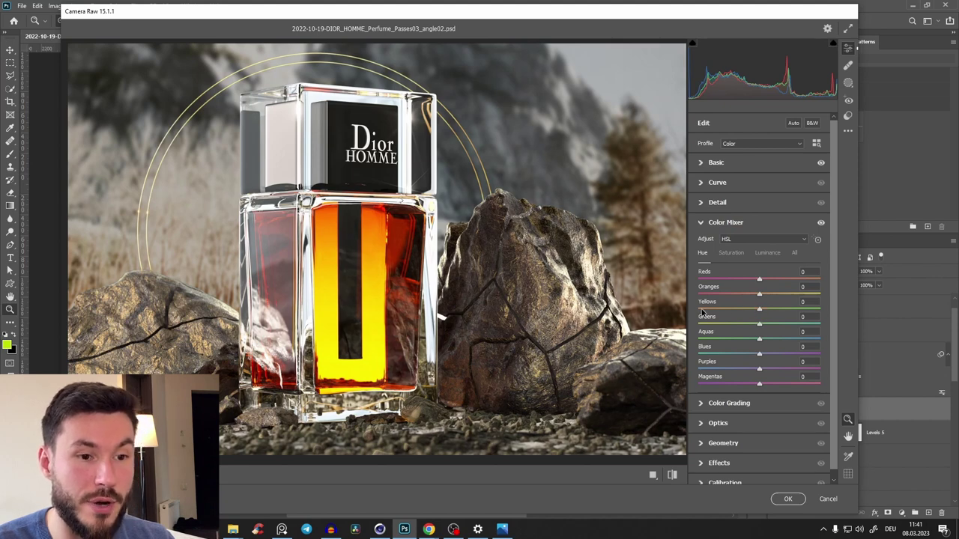
mouse_move(760, 311)
left_mouse_down()
mouse_move(698, 312)
mouse_move(761, 312)
left_mouse_up()
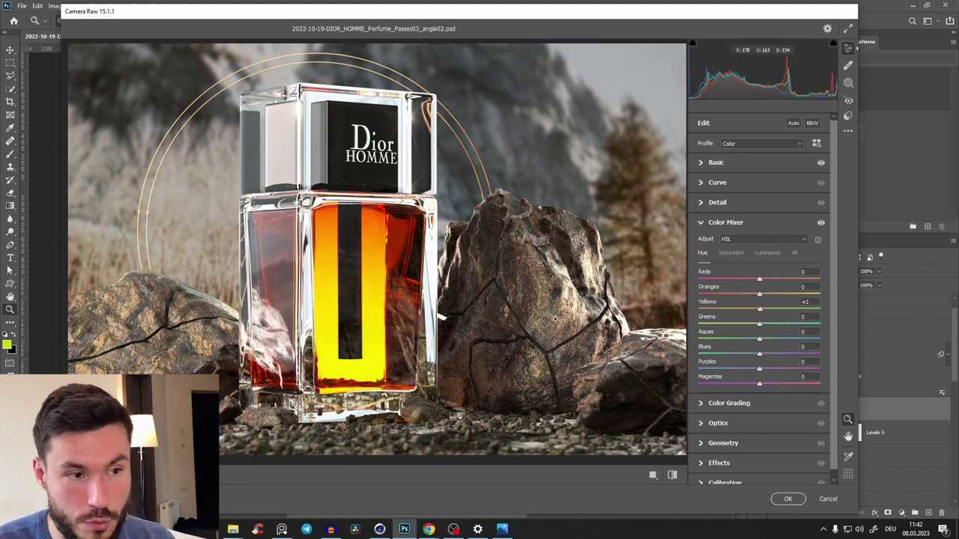
left_click_drag(760, 311, 813, 310)
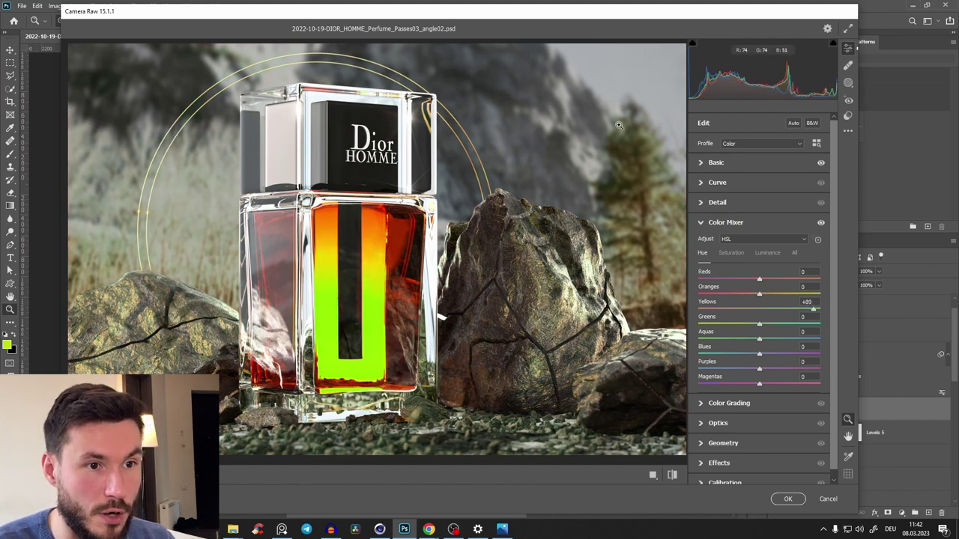
left_click_drag(814, 310, 749, 315)
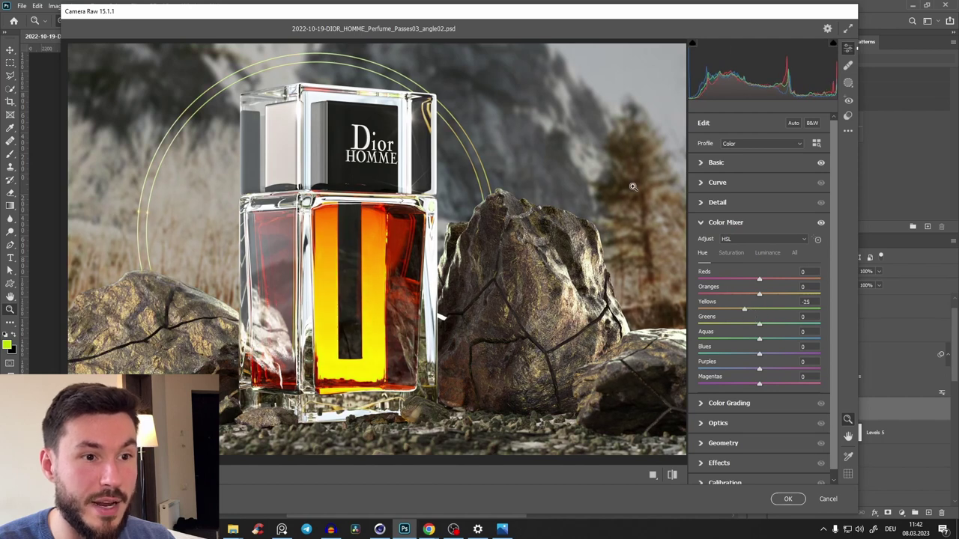
left_click_drag(760, 293, 752, 297)
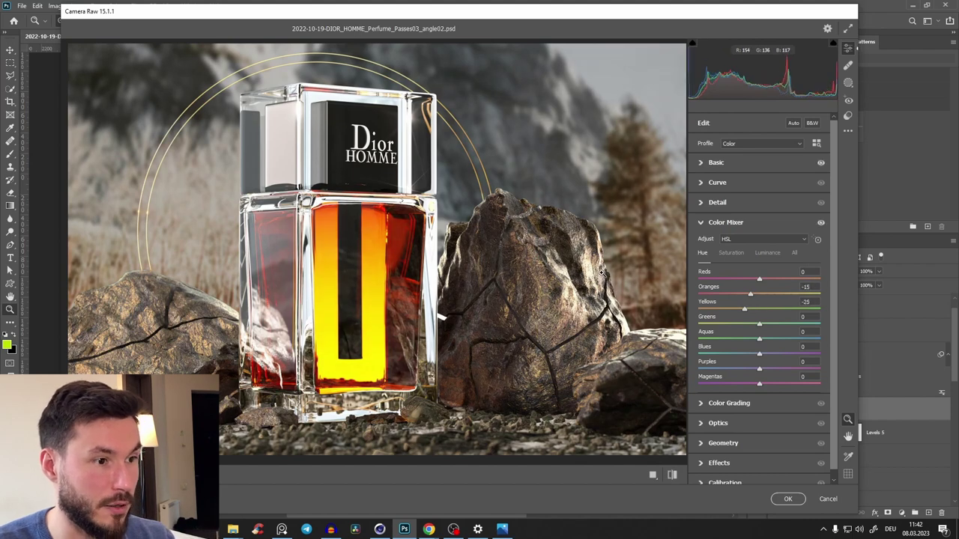
Step: Compare the image with and without the edits, and set the hue of Greens to -23
key("p")
key("p")
key("p")
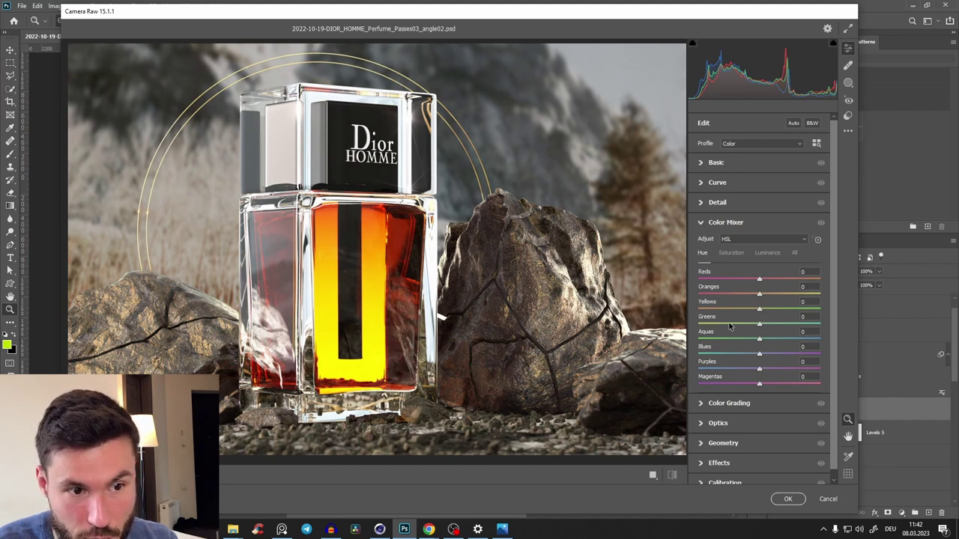
left_click_drag(760, 323, 742, 324)
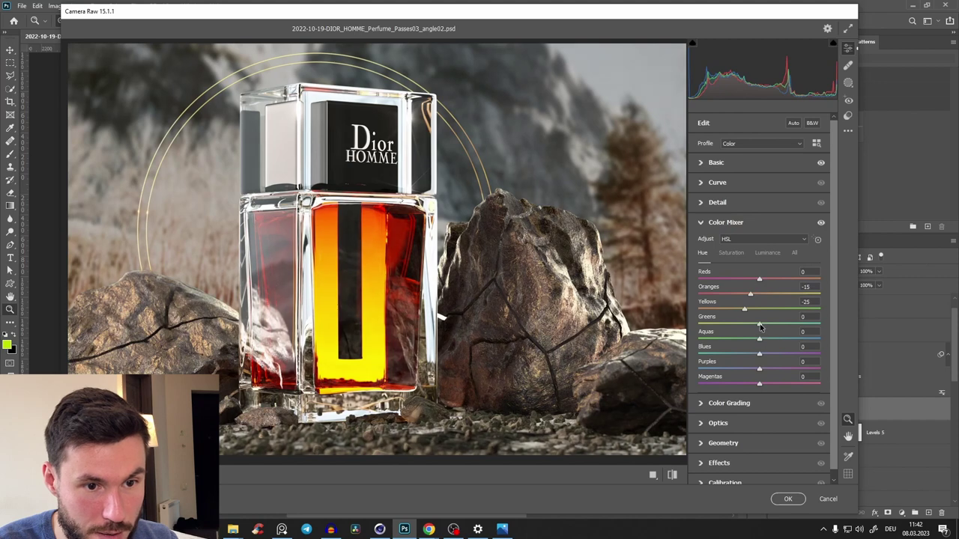
left_click_drag(759, 323, 746, 323)
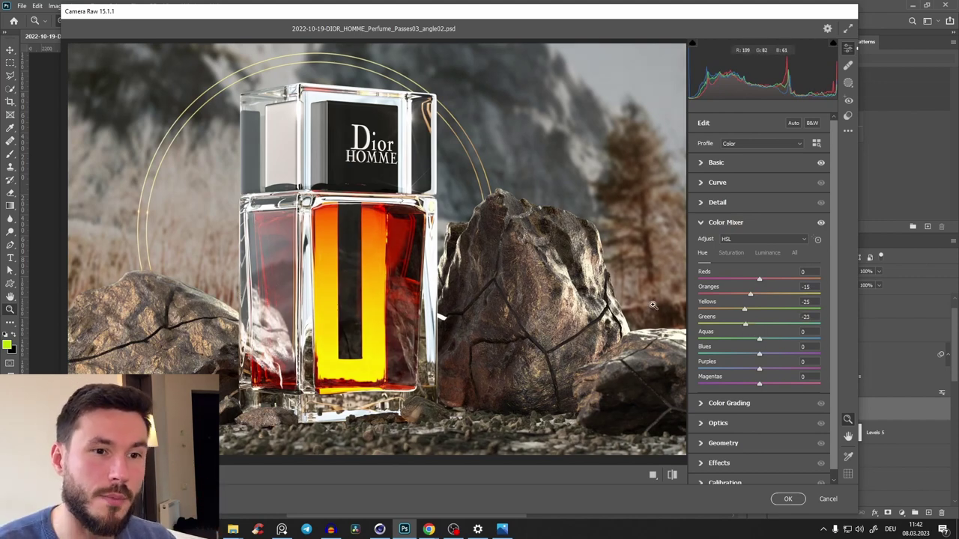
Step: In Color Grading, tint the shadows slightly toward blue and the highlights slightly toward orange
left_click(712, 223)
left_click(701, 242)
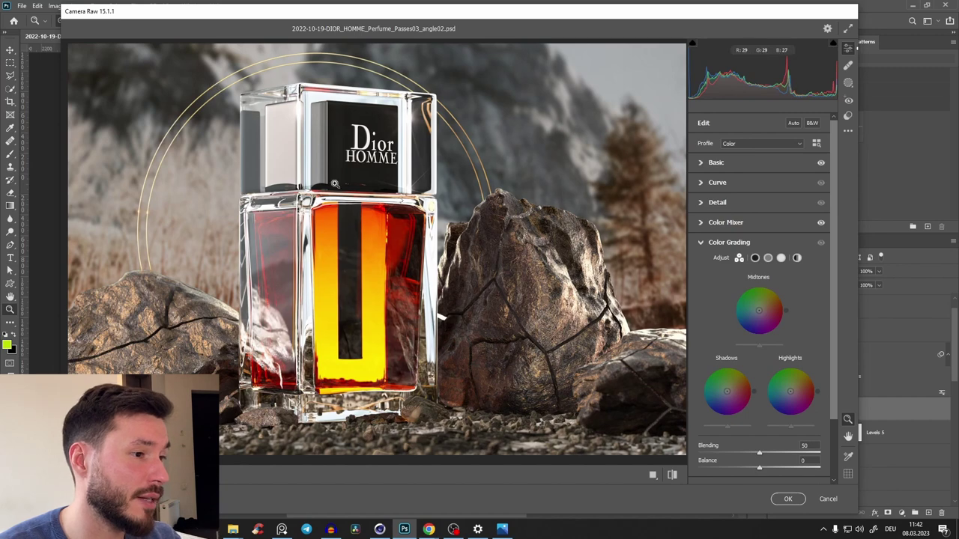
mouse_move(731, 313)
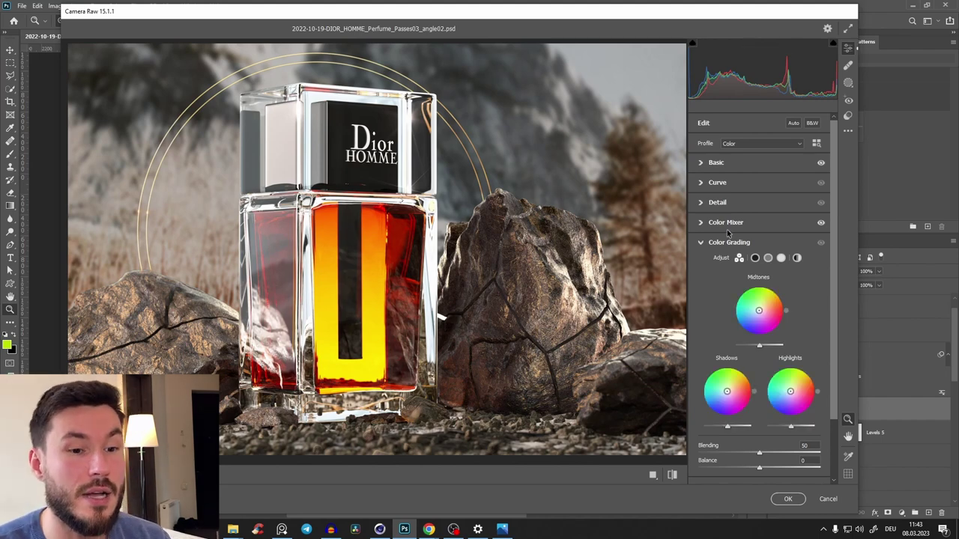
mouse_move(727, 392)
left_mouse_down()
mouse_move(728, 418)
mouse_move(722, 424)
mouse_move(722, 412)
mouse_move(710, 411)
left_mouse_up()
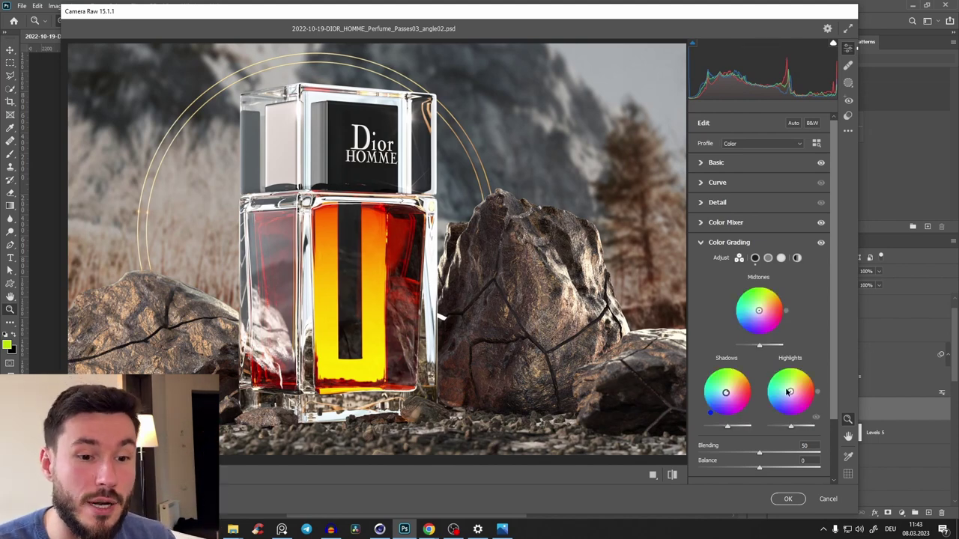
key("alt")
mouse_move(794, 387)
left_mouse_down("alt")
mouse_move(788, 394)
mouse_move(801, 393)
left_mouse_up("alt")
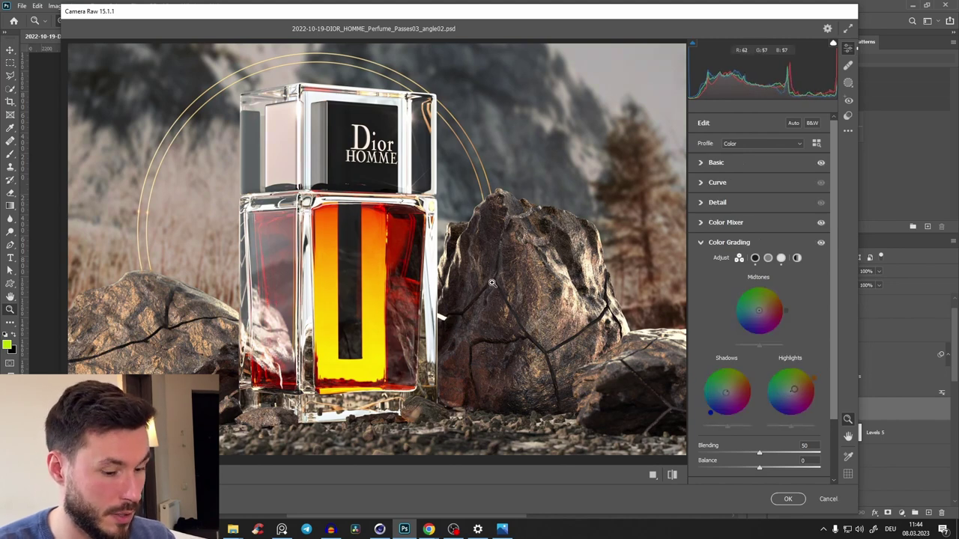
Step: Compare the grade with the unedited preview, restore the edits and apply the Camera Raw filter
key("p")
key("ctrl+shift+z")
key("ctrl+z")
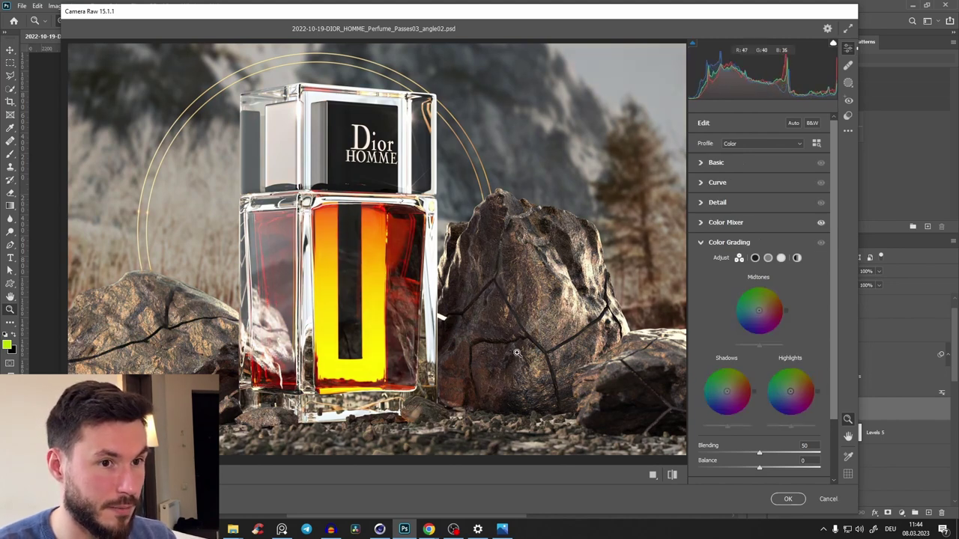
key("ctrl+shift+z")
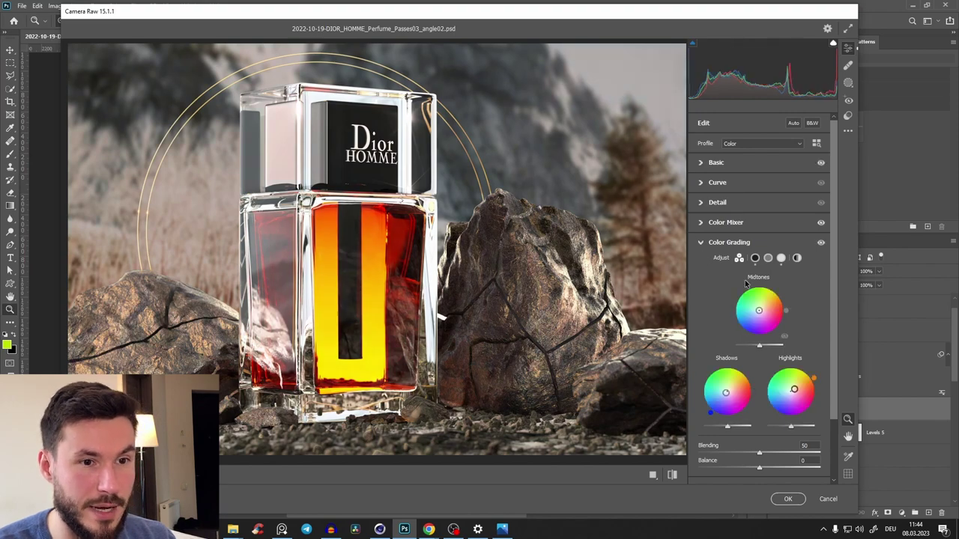
left_click(700, 244)
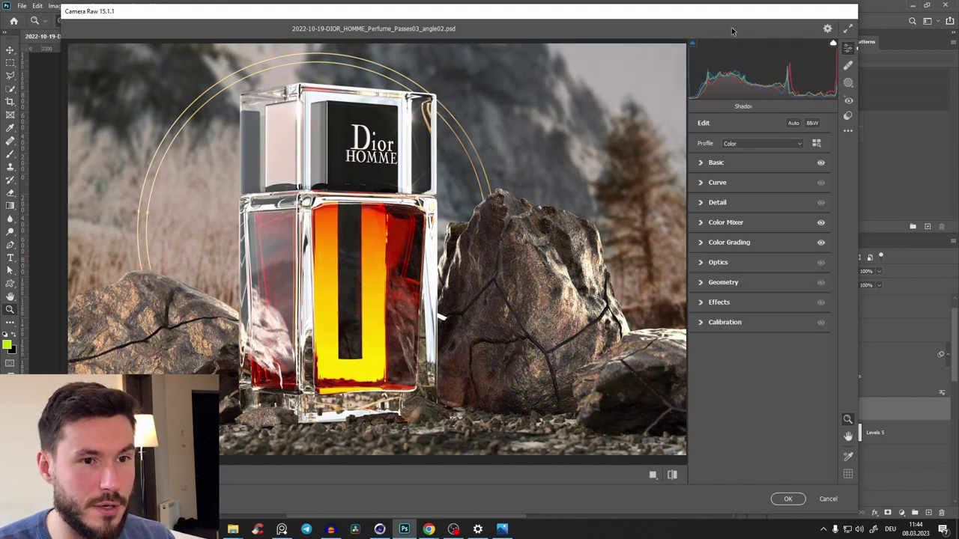
left_click(788, 498)
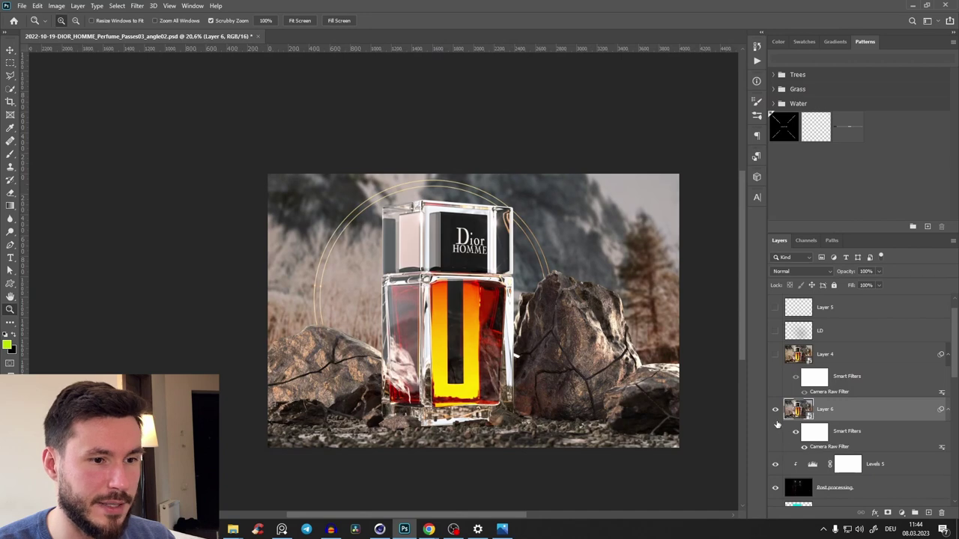
Step: Compare the composite with Layer 6 hidden and shown to judge the Camera Raw grade, leaving it visible
left_click(776, 414)
left_click(776, 415)
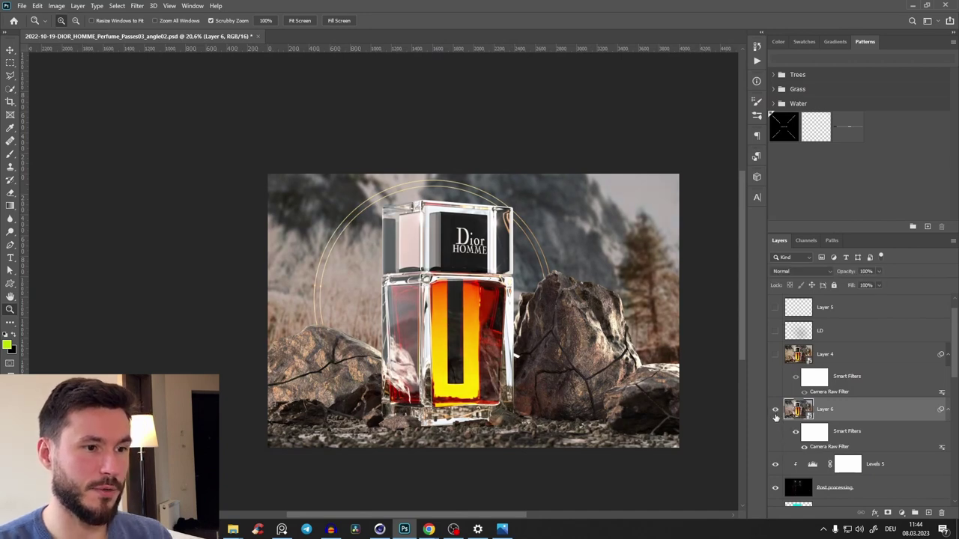
left_click(776, 417)
left_click_drag(562, 311, 581, 287)
left_click(777, 410)
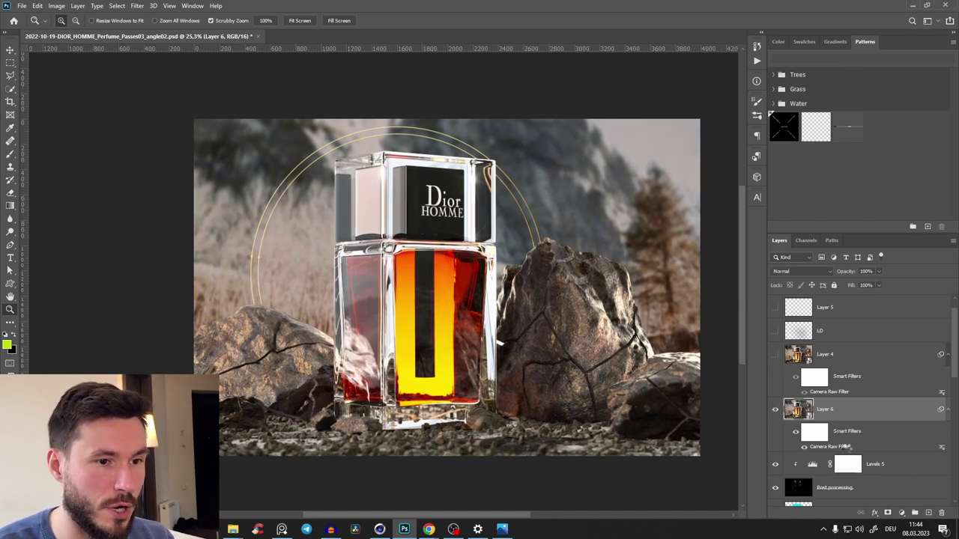
Step: Reopen the Camera Raw filter of Layer 6, inspect the right rock's peak up close and expand the Effects settings
double_click(844, 447)
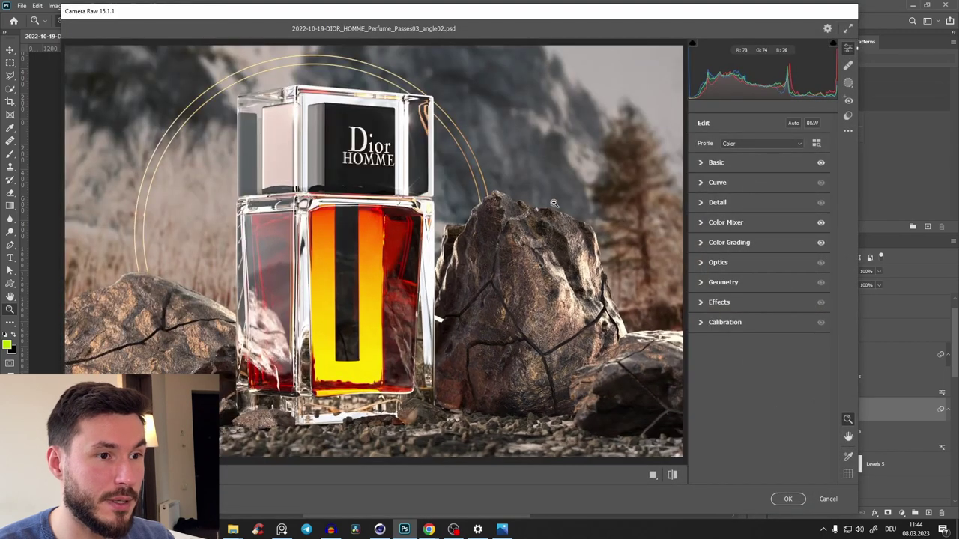
left_click(511, 237)
left_click_drag(422, 272, 492, 278)
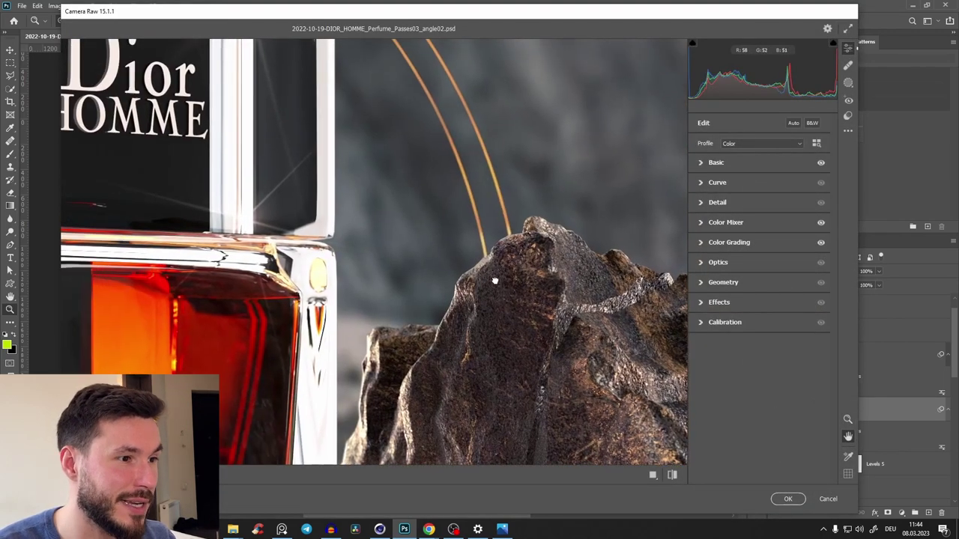
left_click_drag(496, 347, 450, 360)
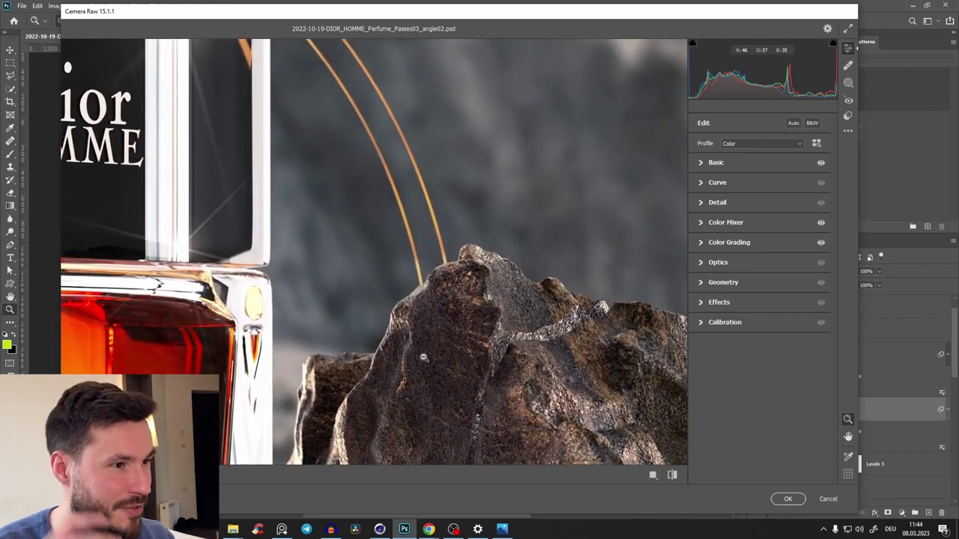
left_click(701, 302)
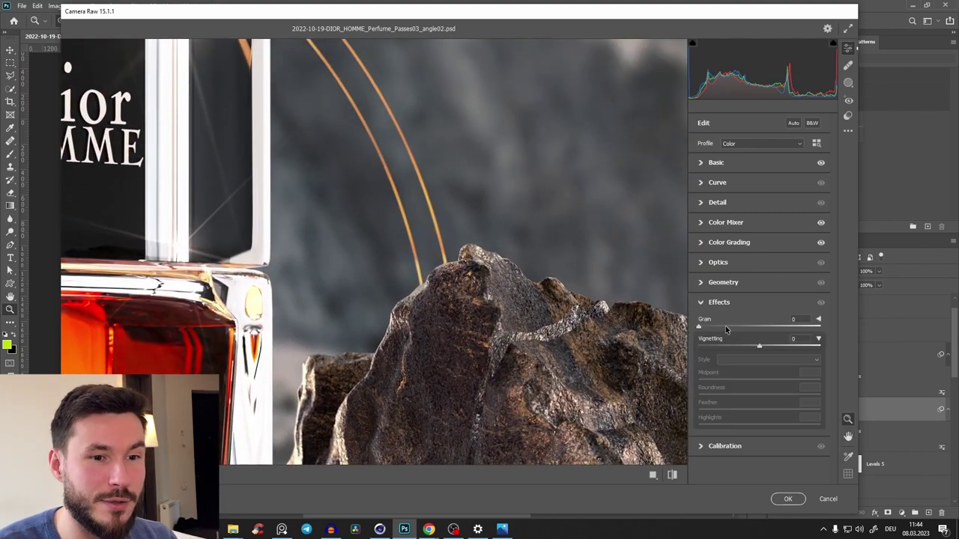
Step: Try a Grain of 21, inspect it around the rock and the bottle cap, and reset Grain to 0
left_click_drag(703, 330, 724, 327)
key("space")
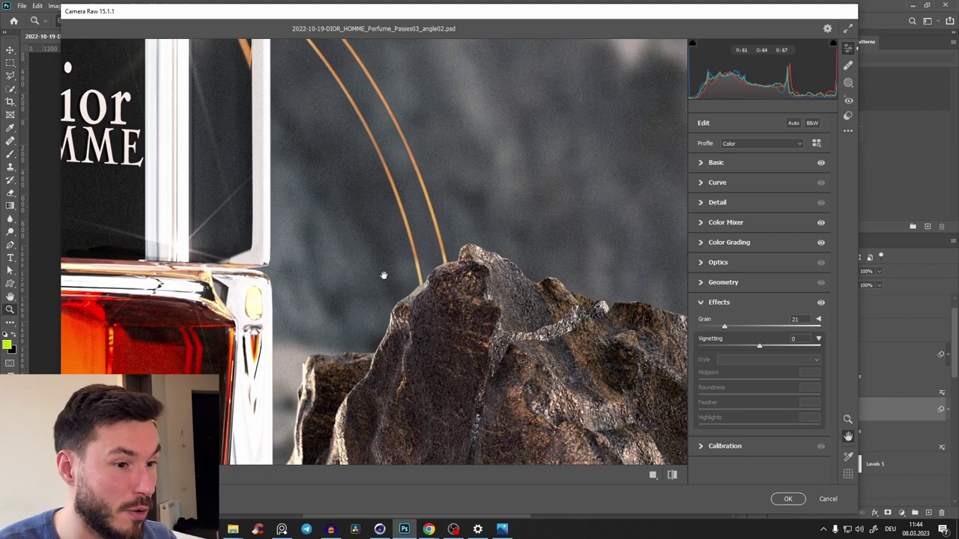
left_click_drag(383, 277, 443, 98)
key("space")
left_click_drag(499, 201, 469, 448)
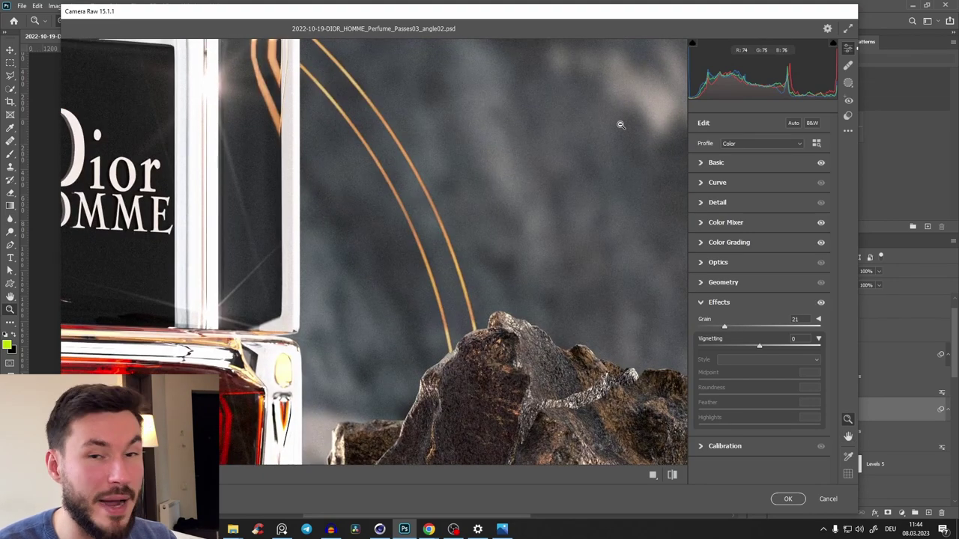
left_click_drag(725, 330, 678, 339)
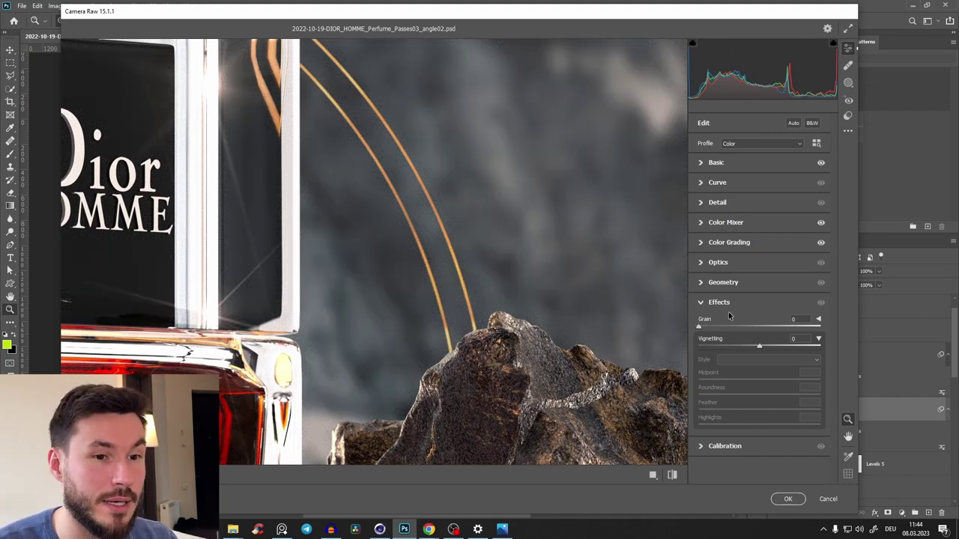
Step: Try Grain at 27 and 84, settle on a moderate amount and apply the Camera Raw changes to Layer 6
left_click_drag(515, 208, 554, 114)
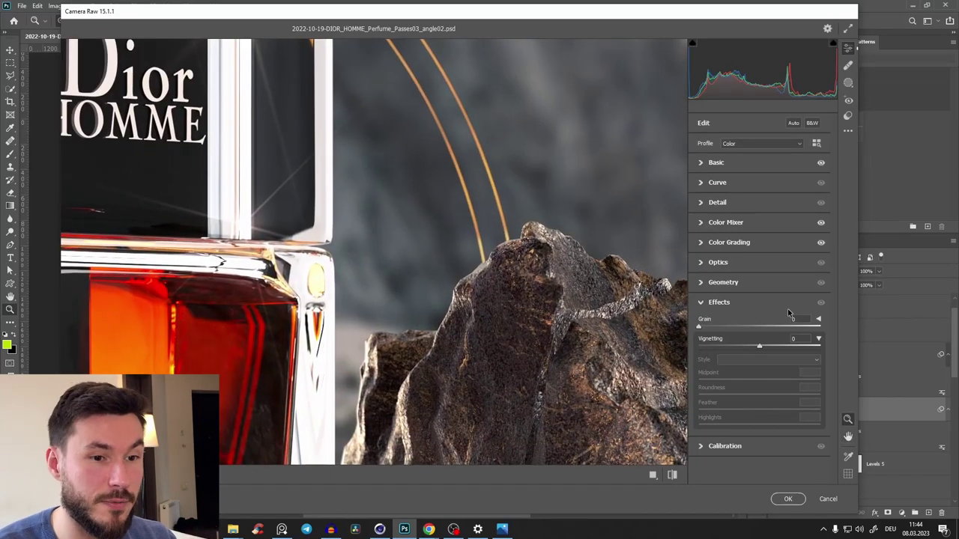
left_click_drag(699, 328, 728, 329)
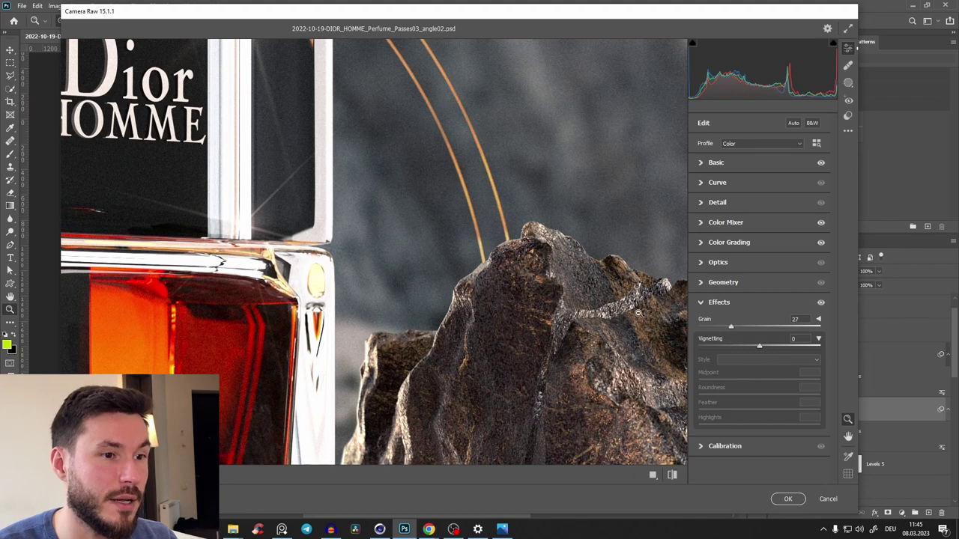
key("ctrl+0")
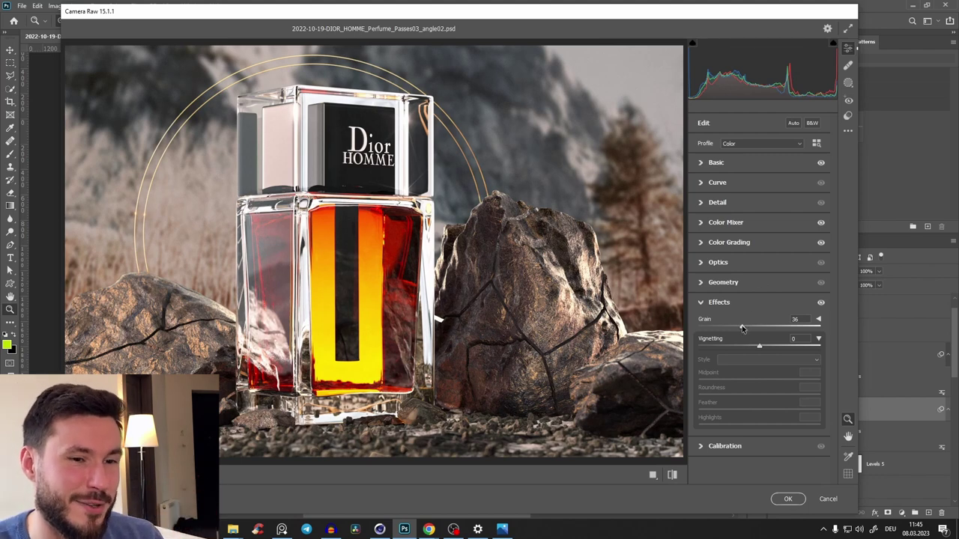
left_click_drag(744, 328, 800, 328)
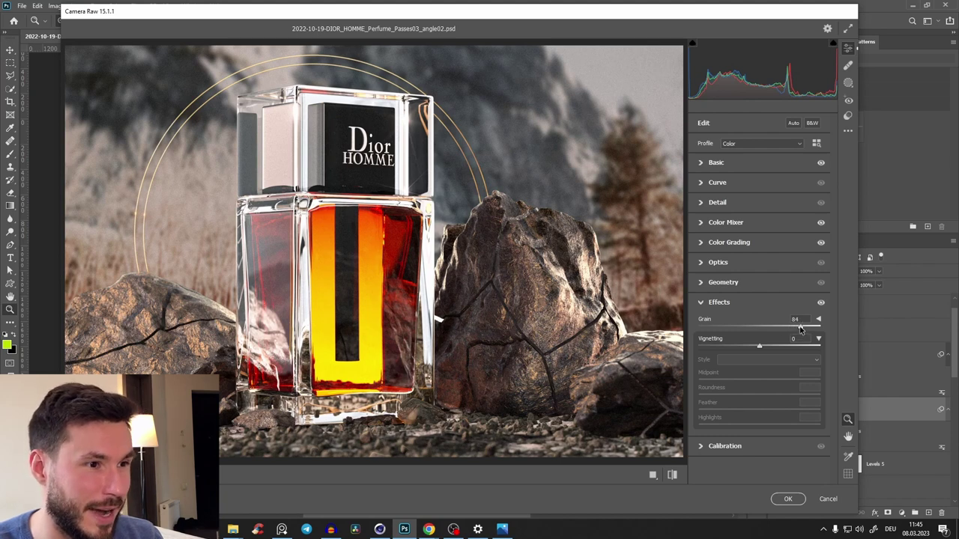
left_click_drag(800, 330, 738, 328)
left_click(700, 302)
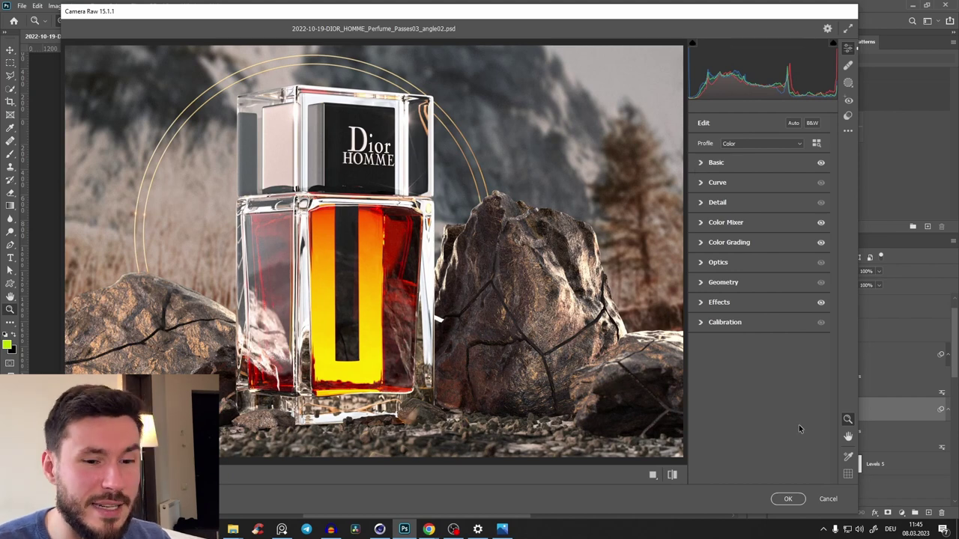
left_click(827, 500)
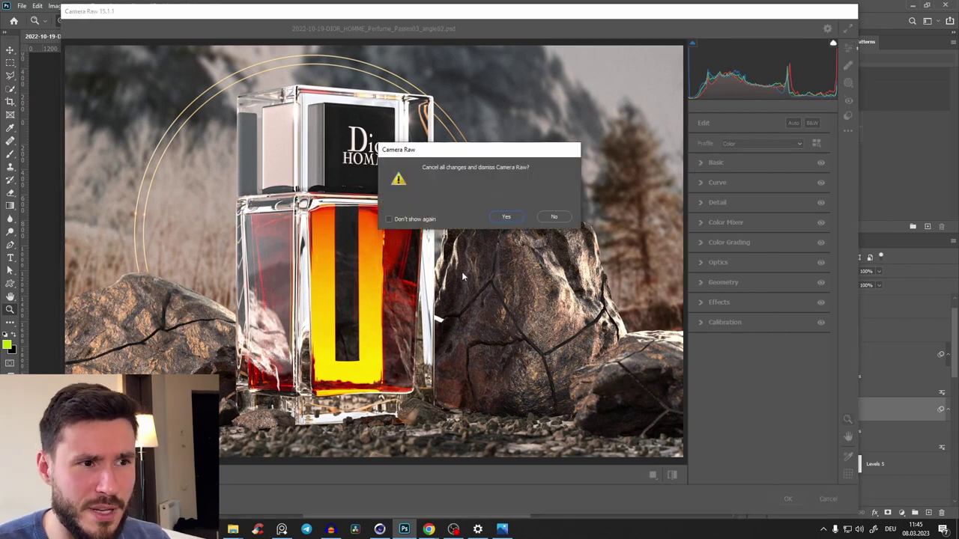
left_click(554, 218)
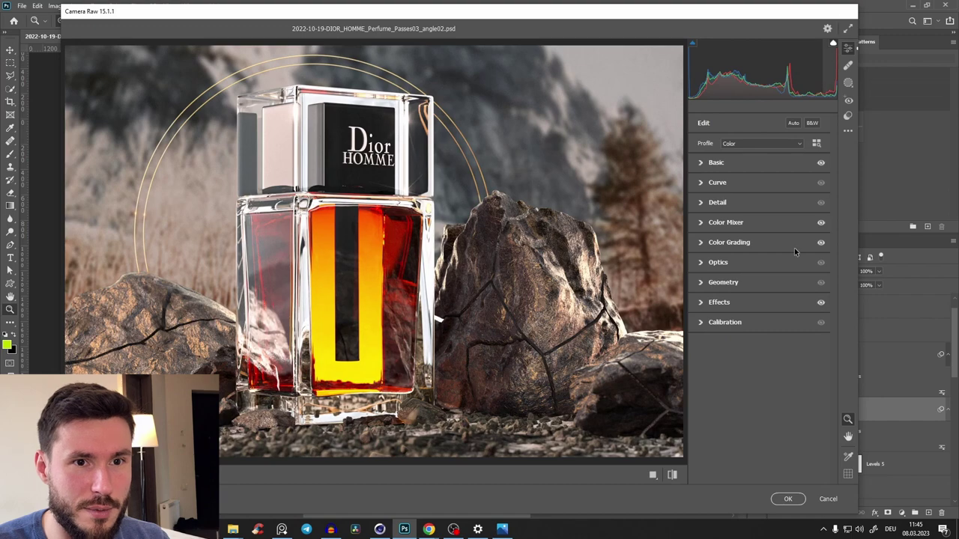
left_click(788, 500)
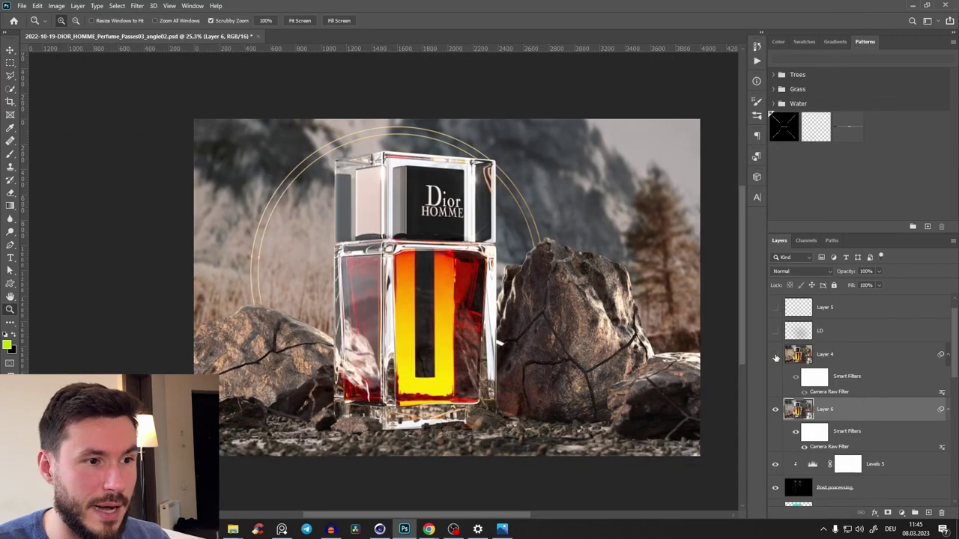
Step: Show Layer 4, LD, Layer 5 and Hue/Saturation 3, and review the whole composite and its layer stack
left_click(775, 355)
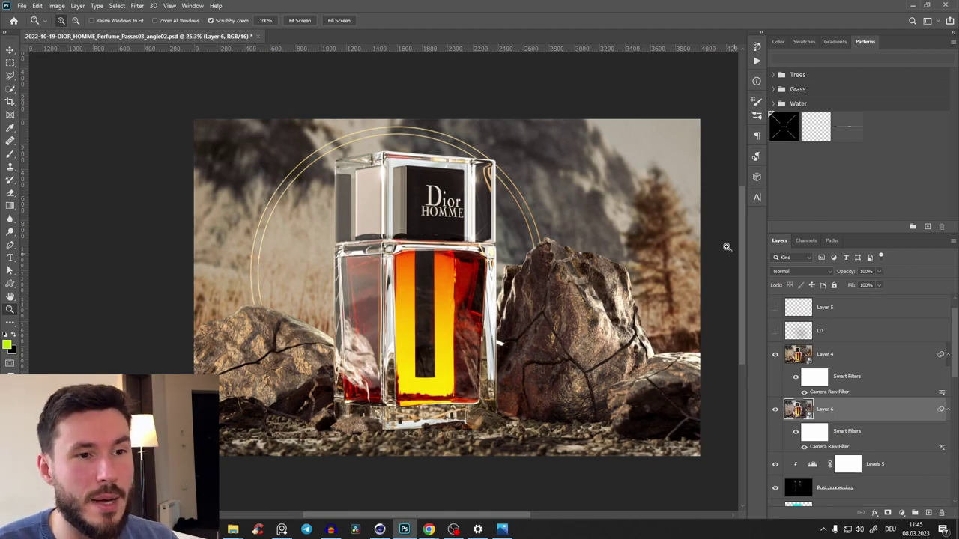
scroll(954, 353, "up", 1)
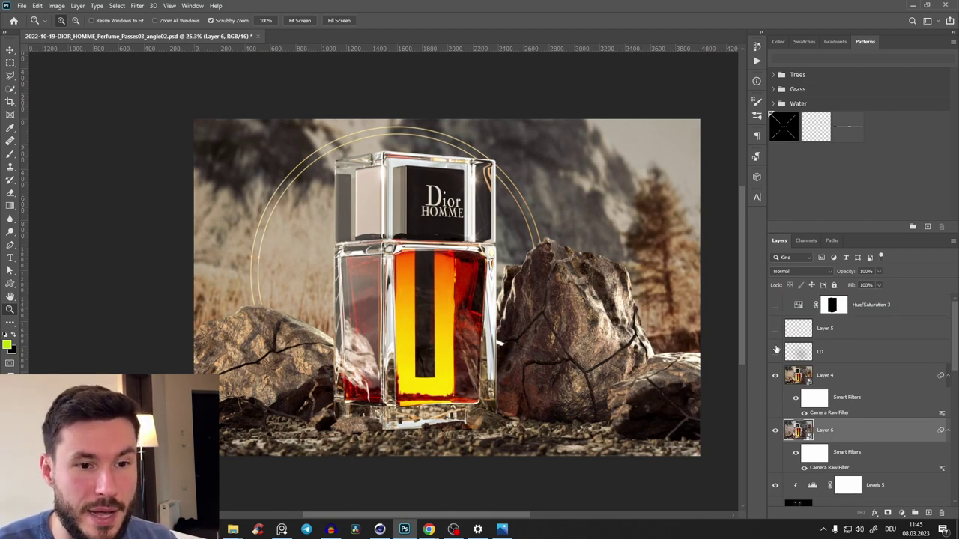
left_click(775, 328)
left_click(774, 307)
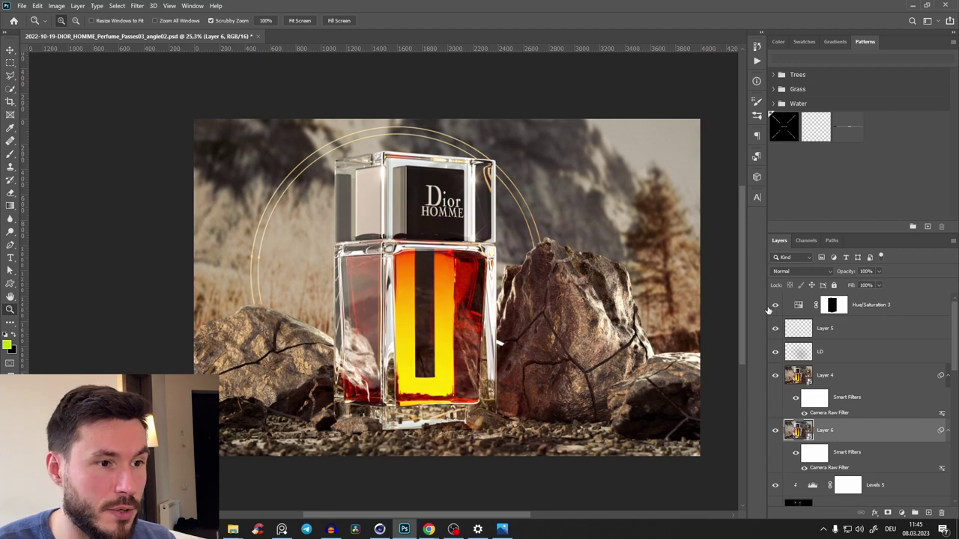
left_click_drag(511, 300, 535, 291)
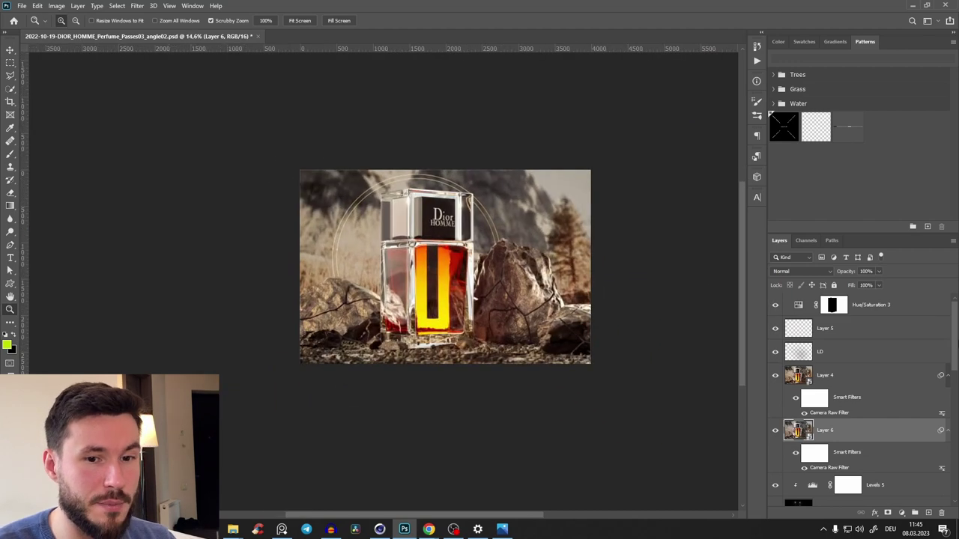
scroll(884, 438, "down", 10)
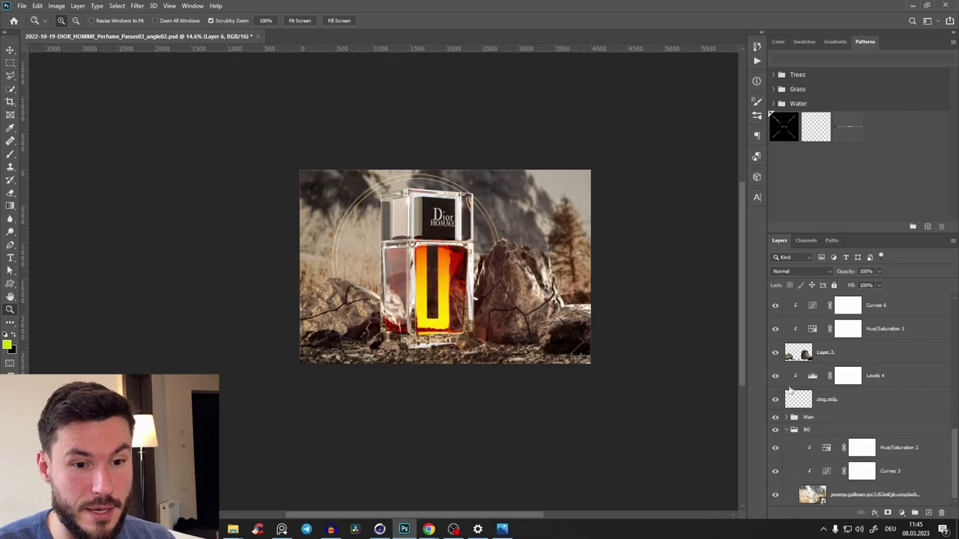